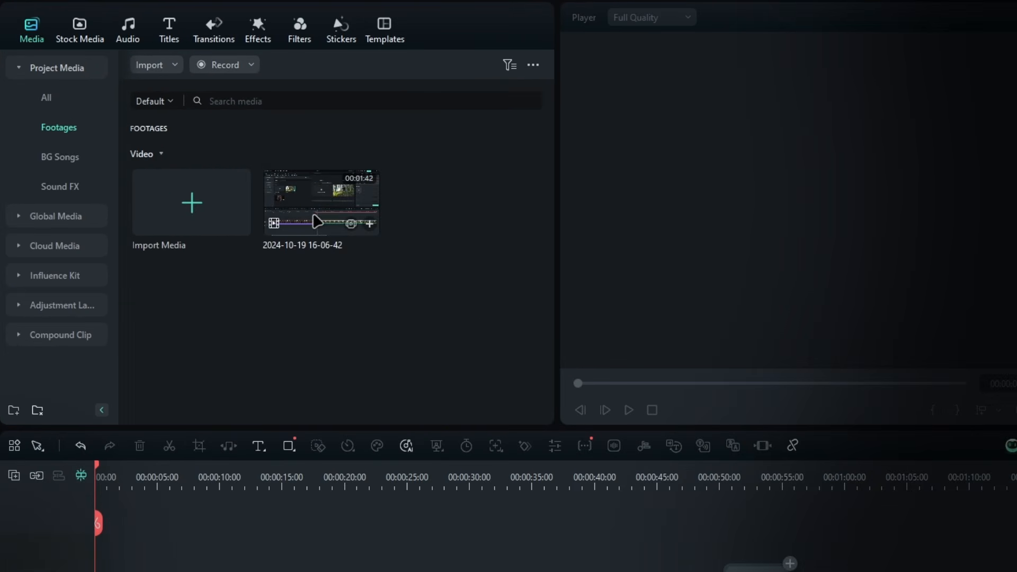
drag(314, 215, 86, 433)
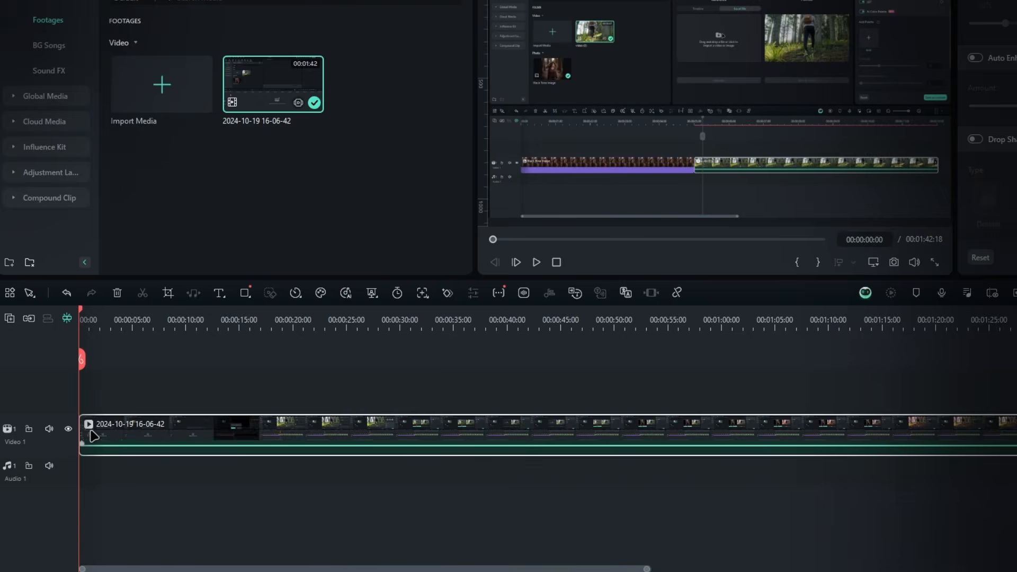
drag(221, 320, 370, 320)
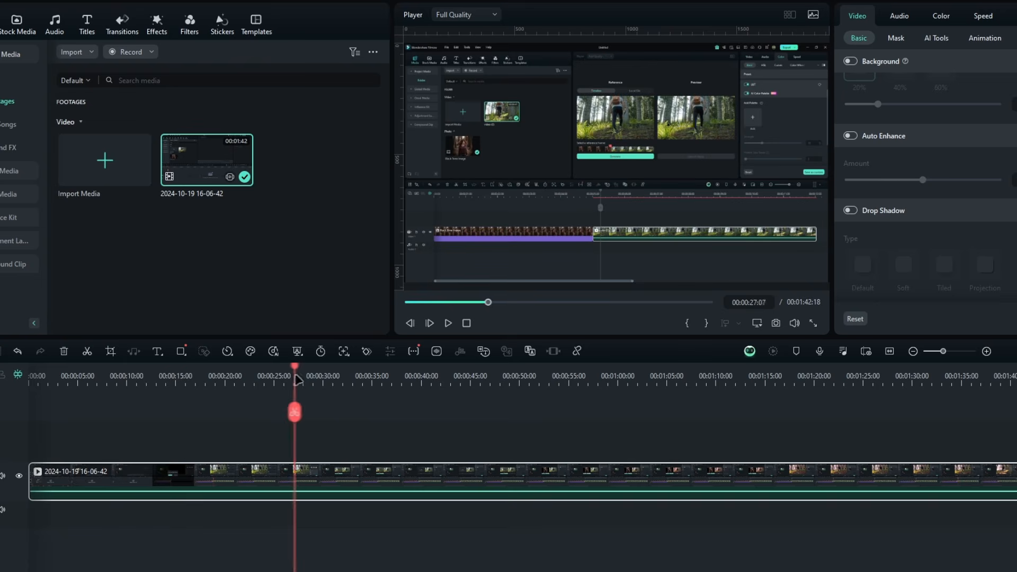
drag(296, 378, 509, 381)
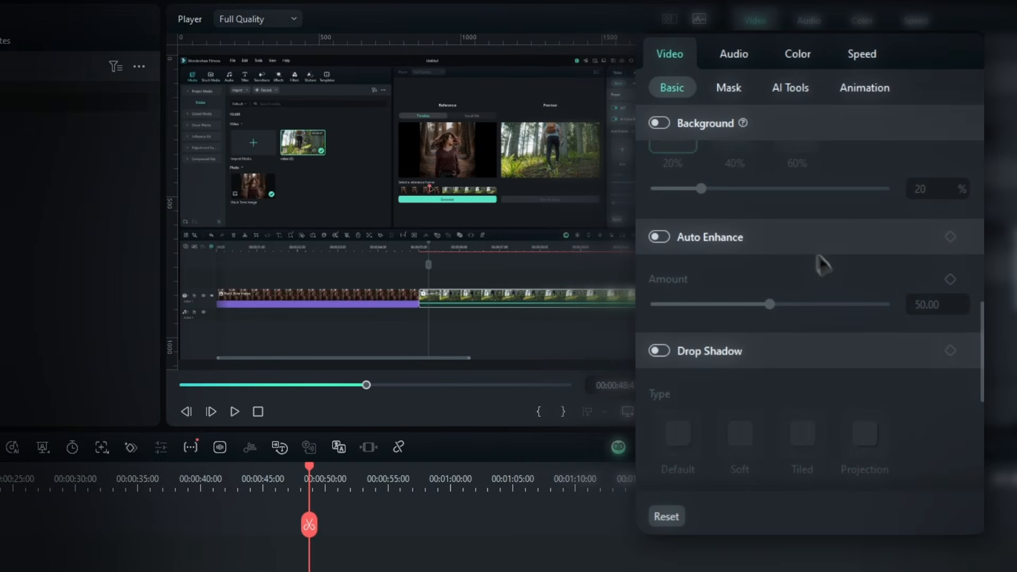
Turn on Auto Enhance in the clip's basic video settings and adjust its amount
click(659, 238)
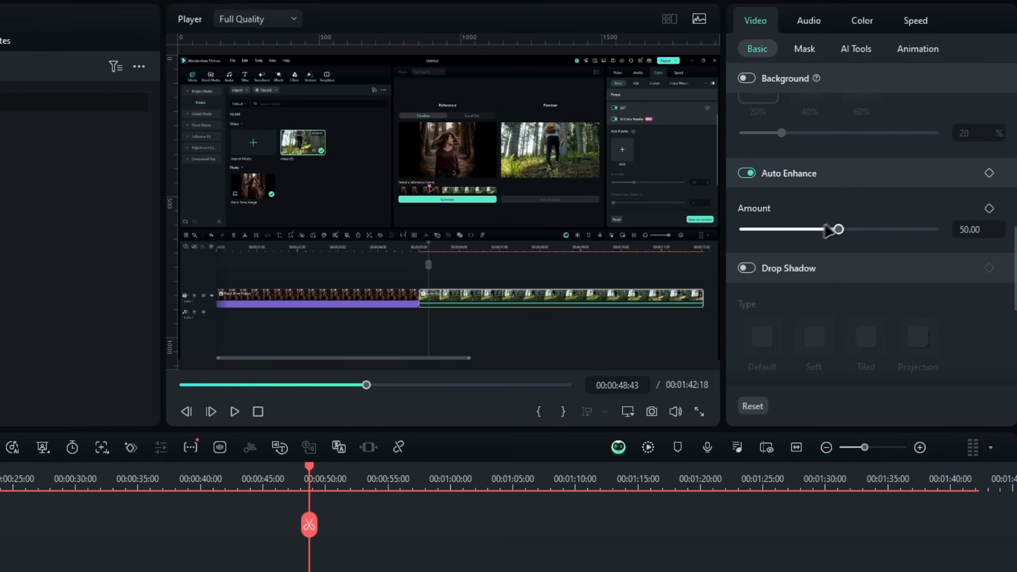
drag(745, 231, 791, 230)
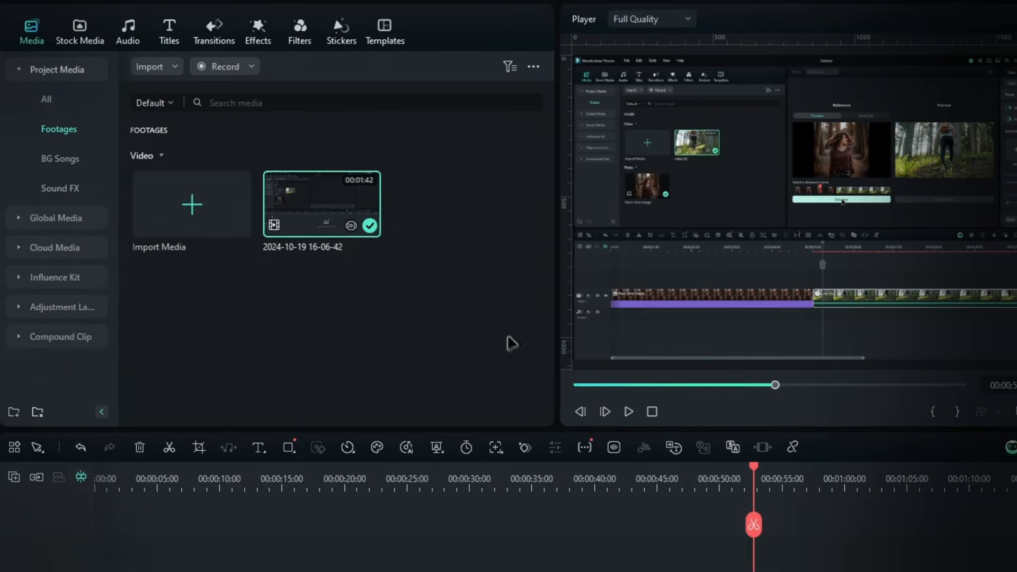
Find the effect with the search "auto enhance", apply Auto Enhance to the clip on the timeline and adjust the effect's amount
click(278, 32)
mouse_move(298, 154)
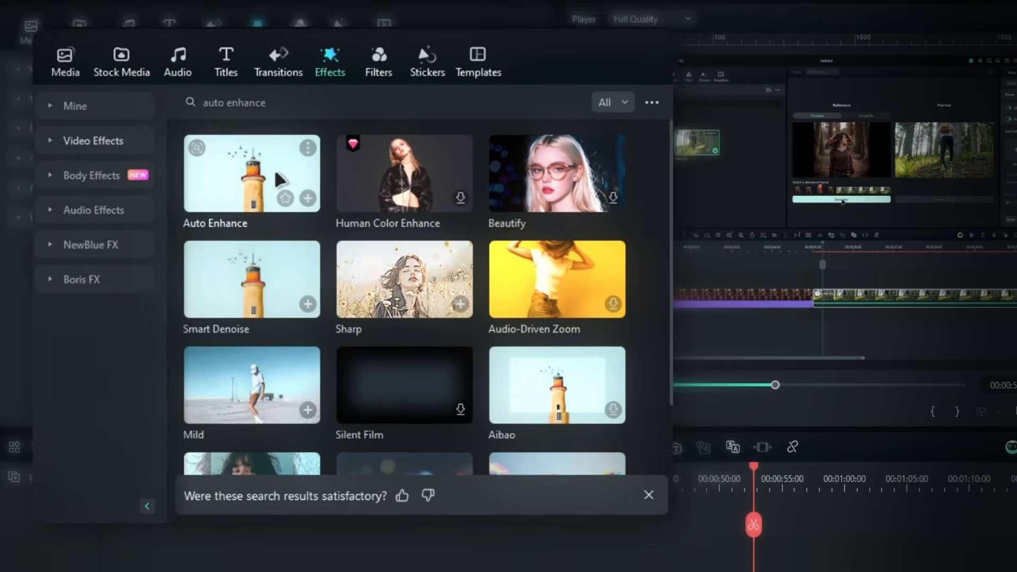
drag(287, 179, 311, 424)
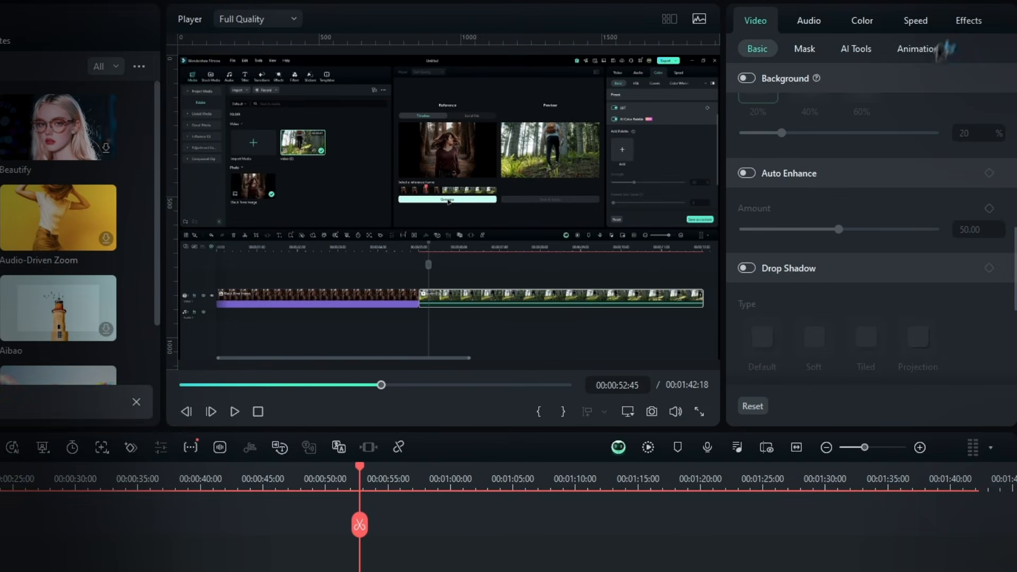
click(965, 21)
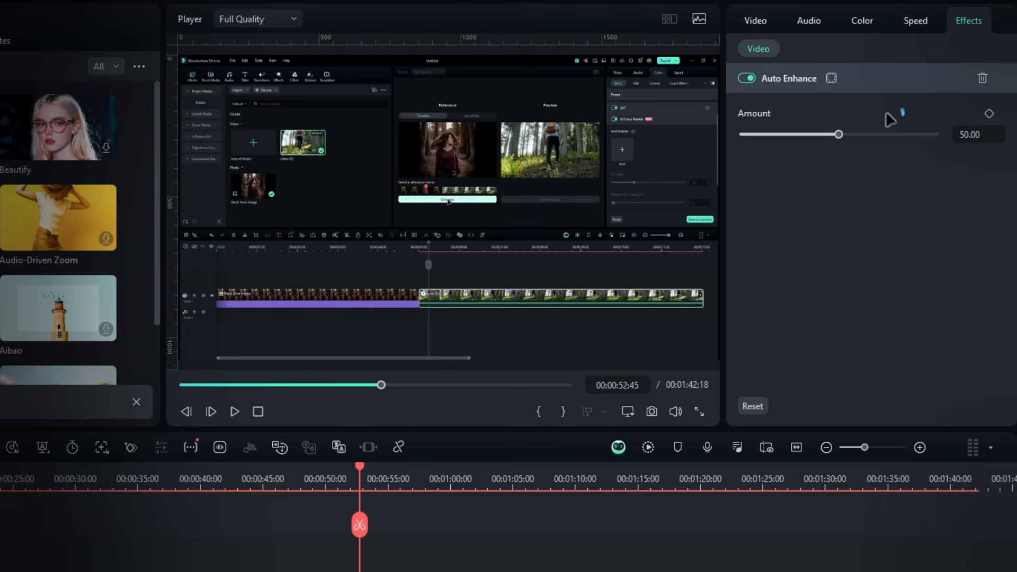
drag(805, 136, 776, 136)
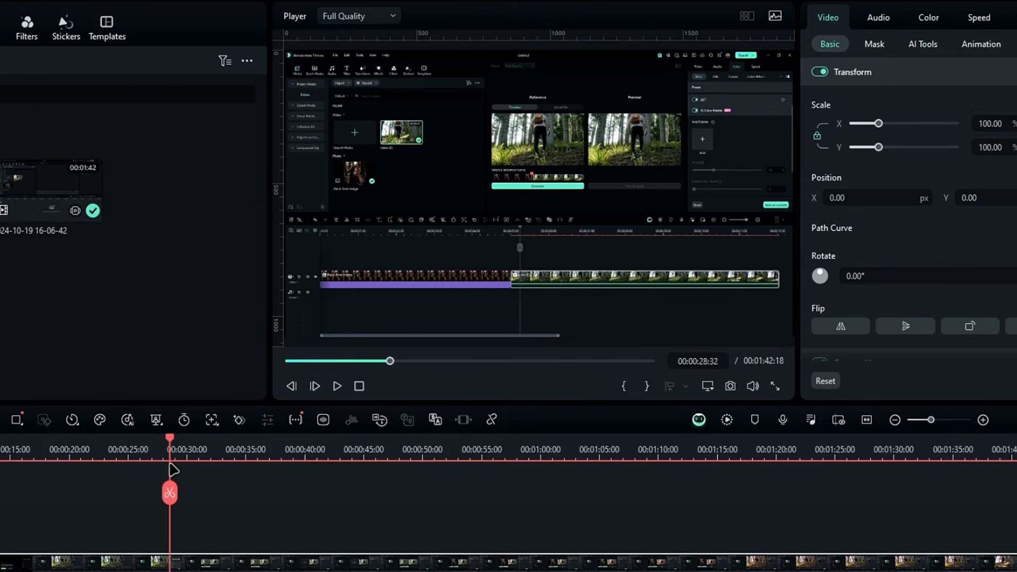
Add Scale and Position keyframes to the clip at 00:00:19:20, keeping the original framing there
mouse_move(169, 462)
mouse_down()
mouse_move(193, 464)
mouse_move(179, 463)
mouse_up()
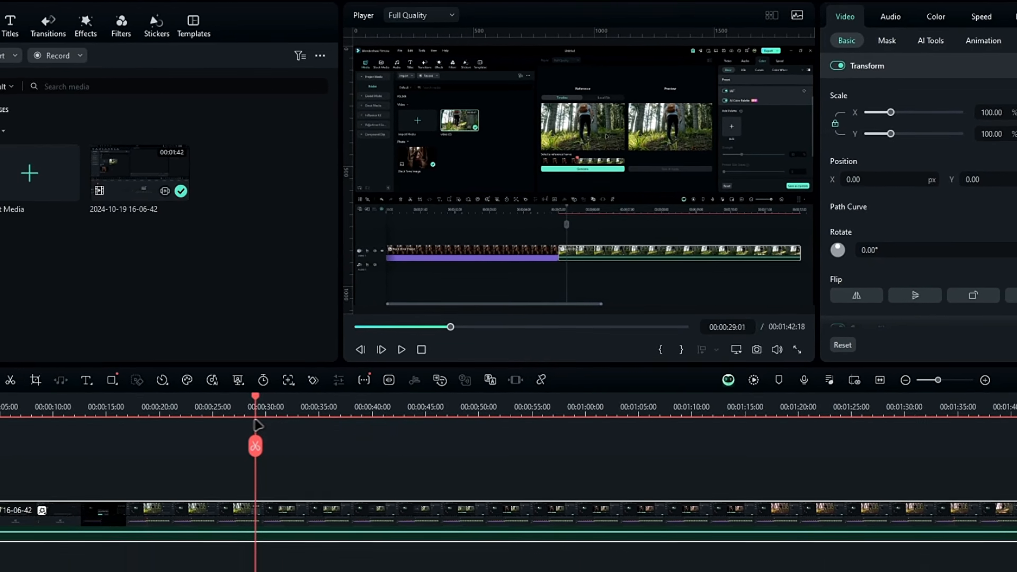
drag(245, 433, 197, 432)
drag(244, 407, 215, 388)
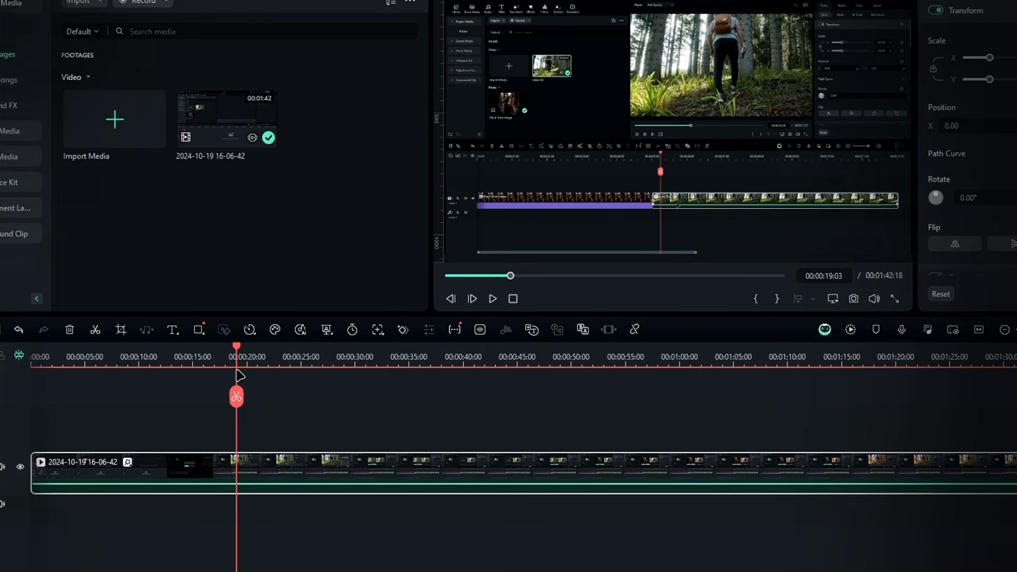
drag(50, 465, 54, 466)
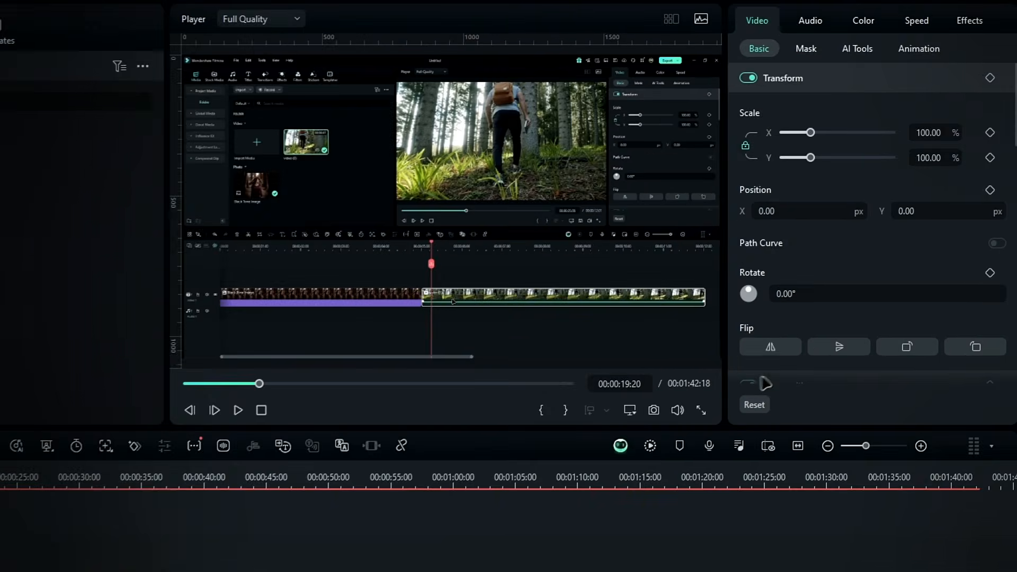
click(989, 133)
click(989, 191)
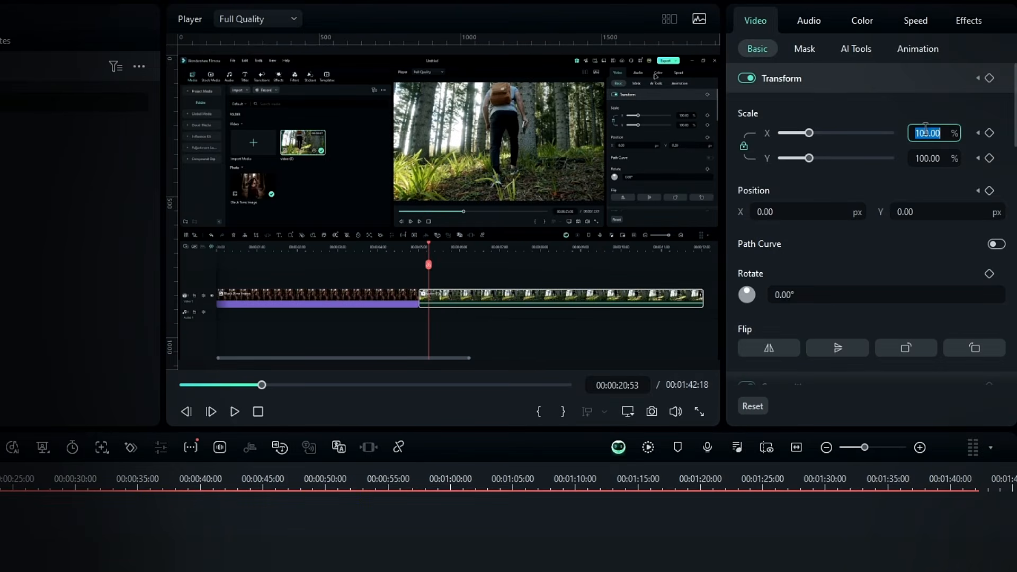
At 00:00:20:53, set the clip's scale to 140% and its position to X -376, Y -164 px
text(0)
key(Return)
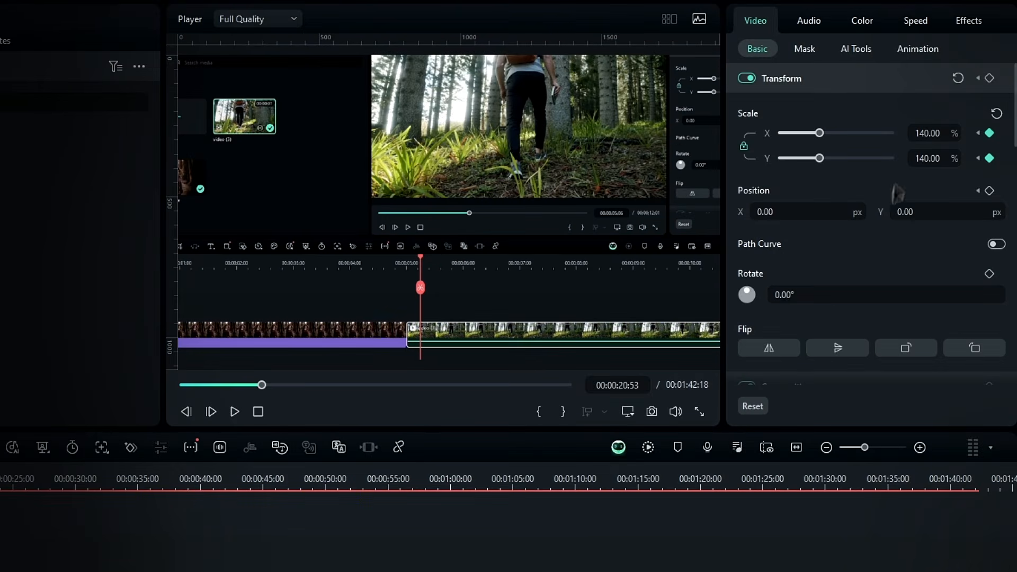
drag(832, 214, 633, 214)
drag(971, 225, 884, 225)
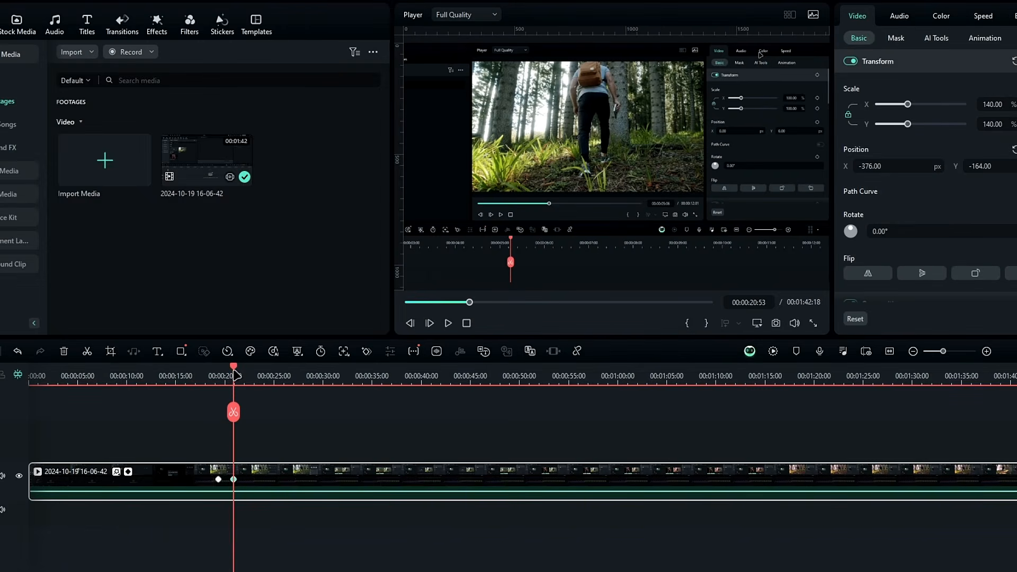
Add Scale and Position keyframes at 00:00:26:35, and set Position X to -212 px at 00:00:27:46
drag(233, 370, 290, 372)
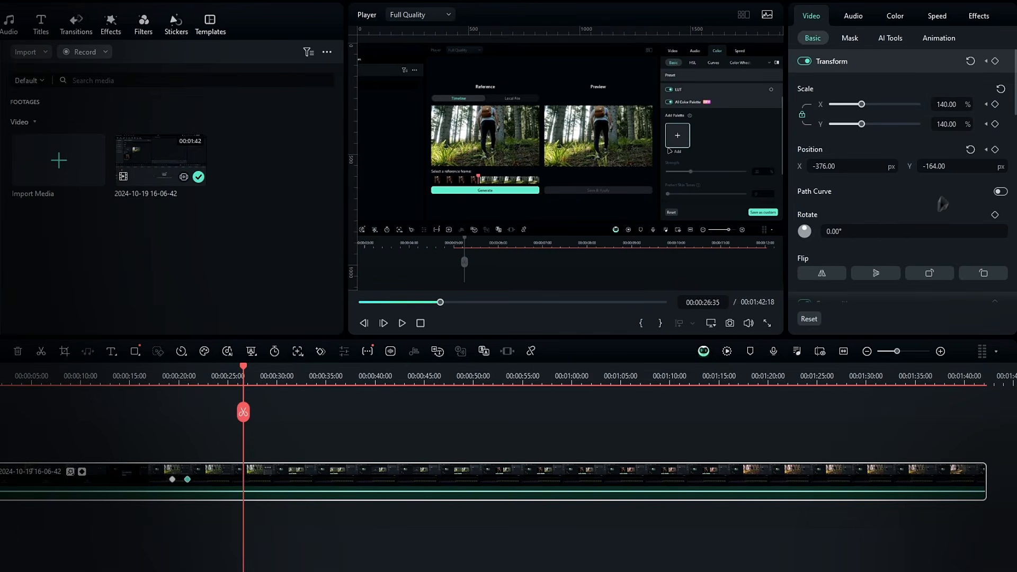
click(994, 150)
click(994, 125)
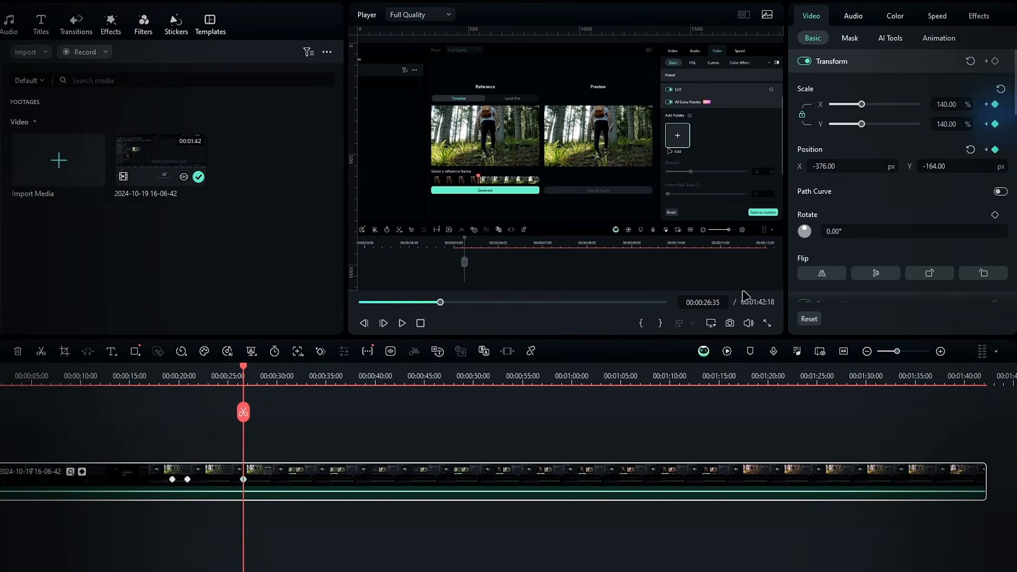
drag(243, 366, 253, 369)
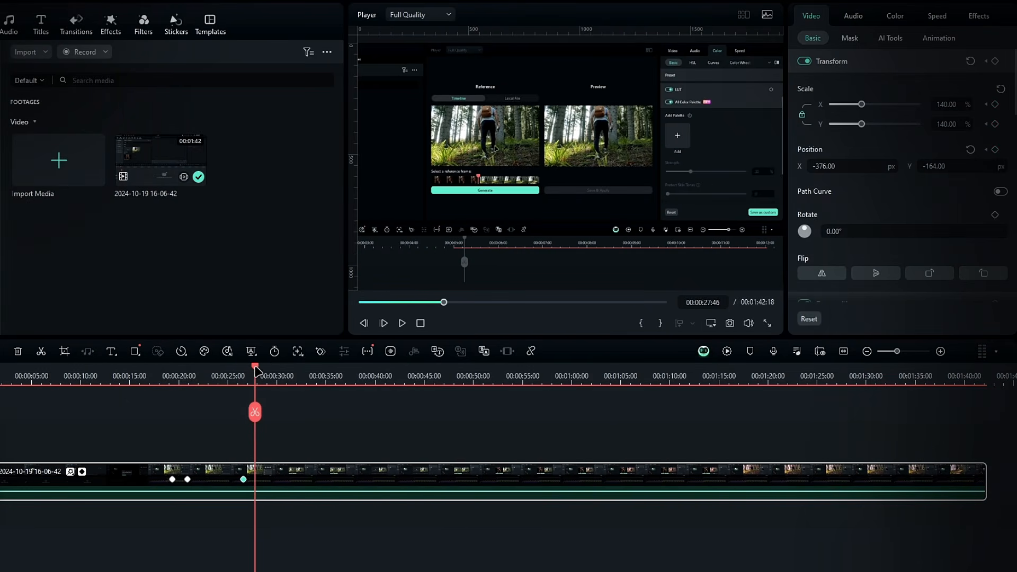
drag(833, 165, 874, 166)
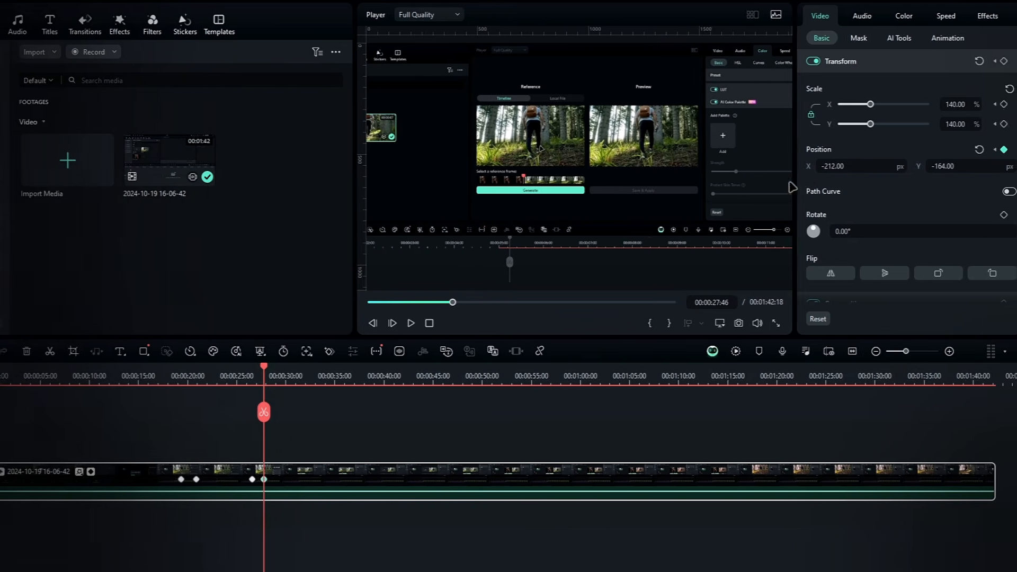
Open the clip's keyframe graph and apply Ease out to all of its Scale X keyframes
drag(299, 374, 256, 372)
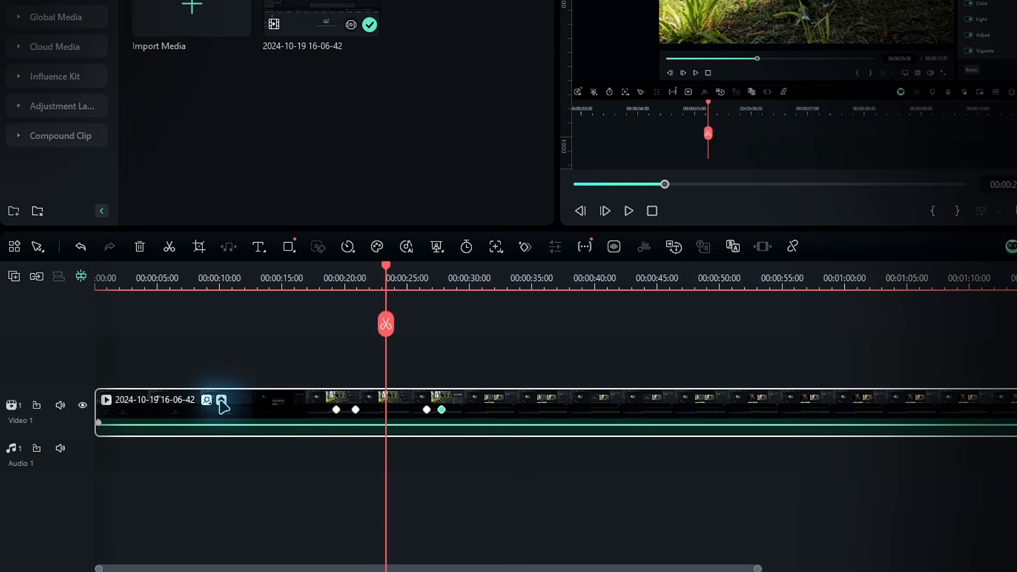
click(222, 401)
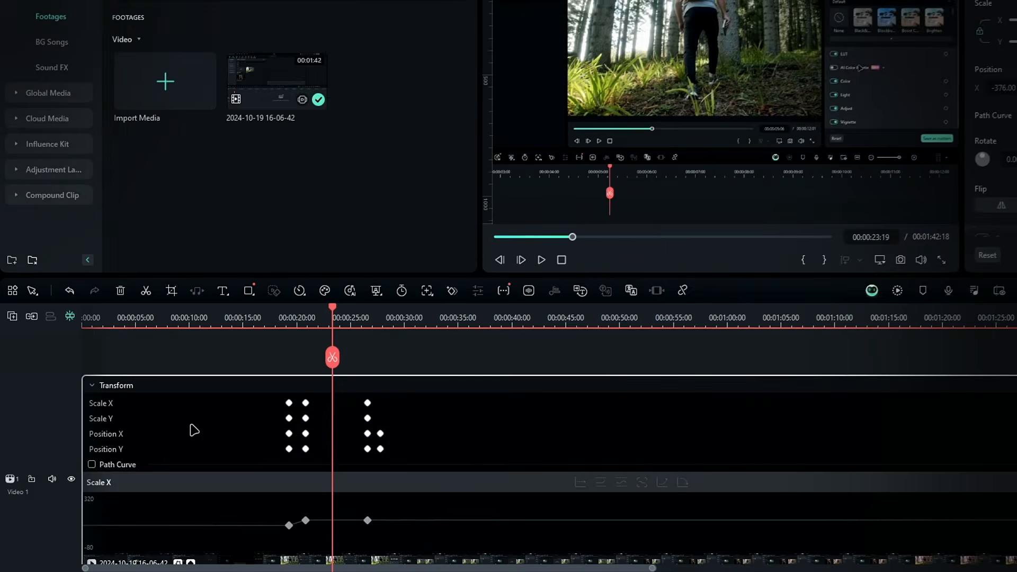
drag(464, 448, 245, 504)
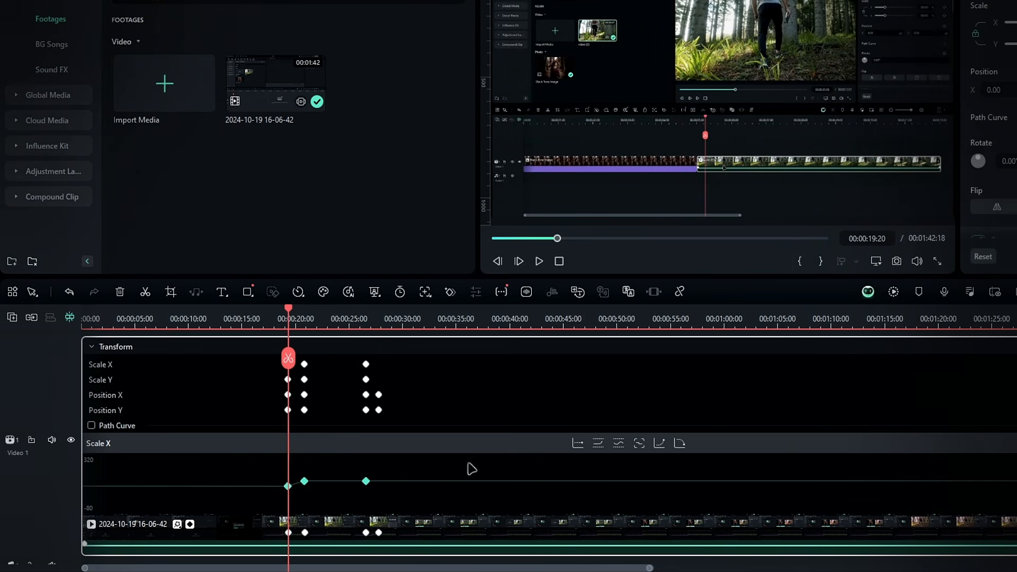
click(681, 444)
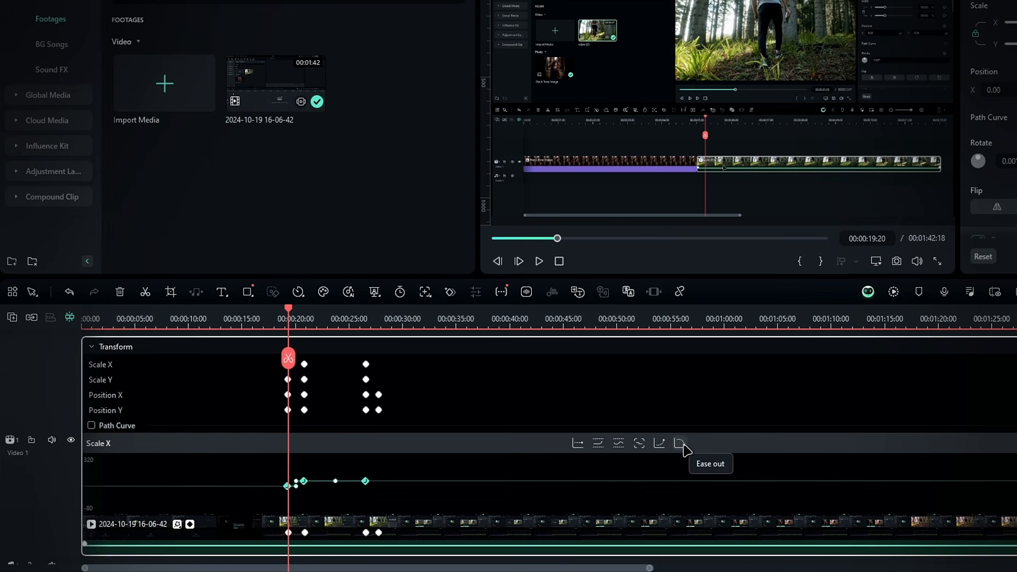
Apply easing to all of the clip's Position X and Position Y keyframes in the keyframe graph
click(110, 393)
drag(274, 468, 424, 503)
click(660, 445)
click(94, 412)
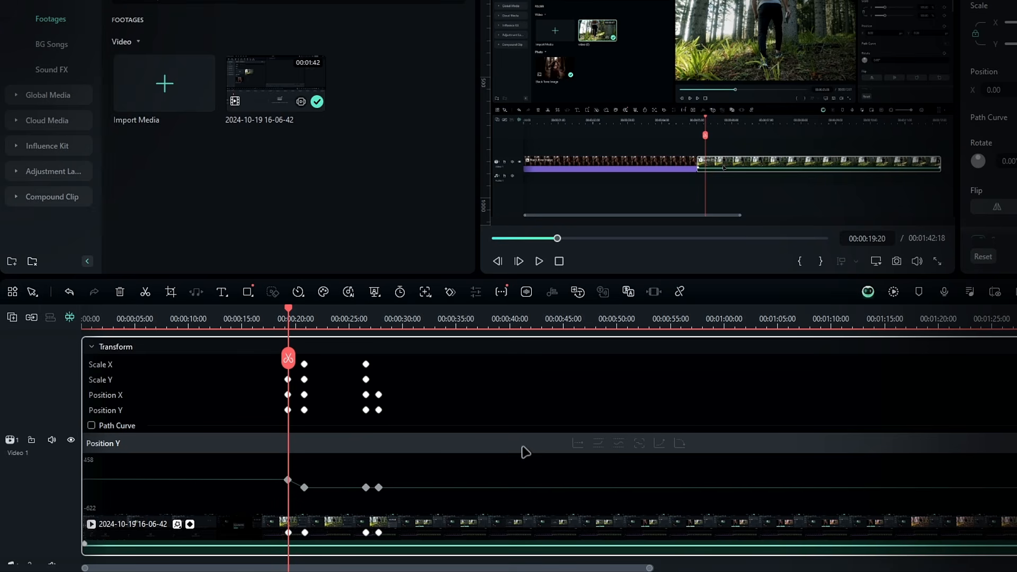
drag(268, 465, 433, 506)
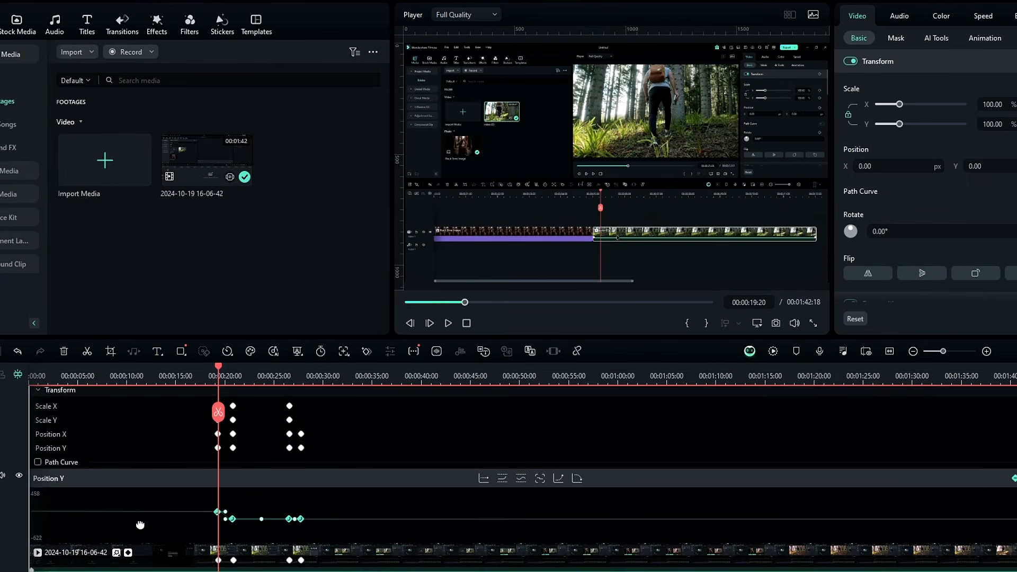
Preview the animation and shorten the zoom and the pan by moving their end keyframes earlier, the pan's to 00:00:27:21
click(178, 376)
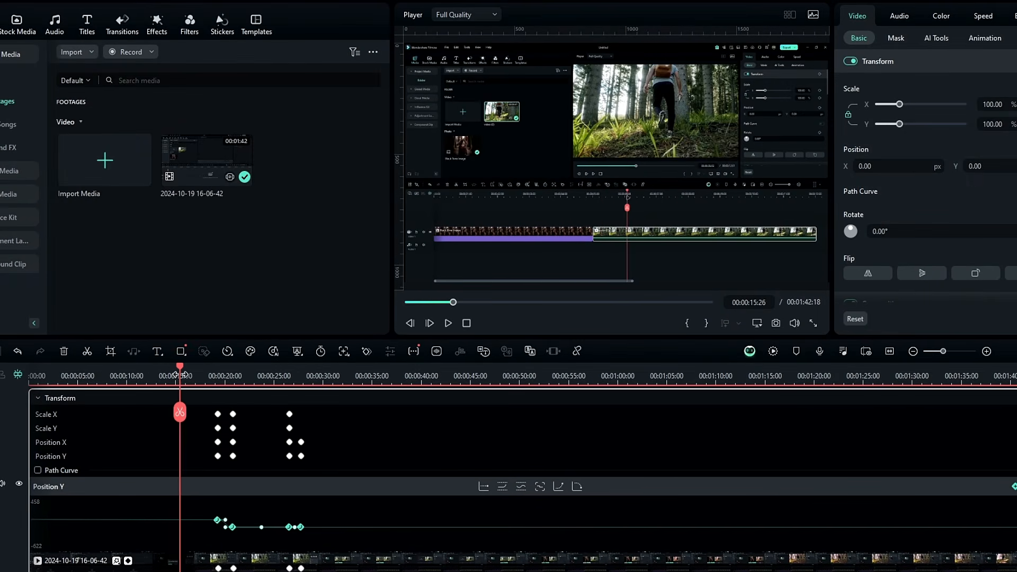
key(space)
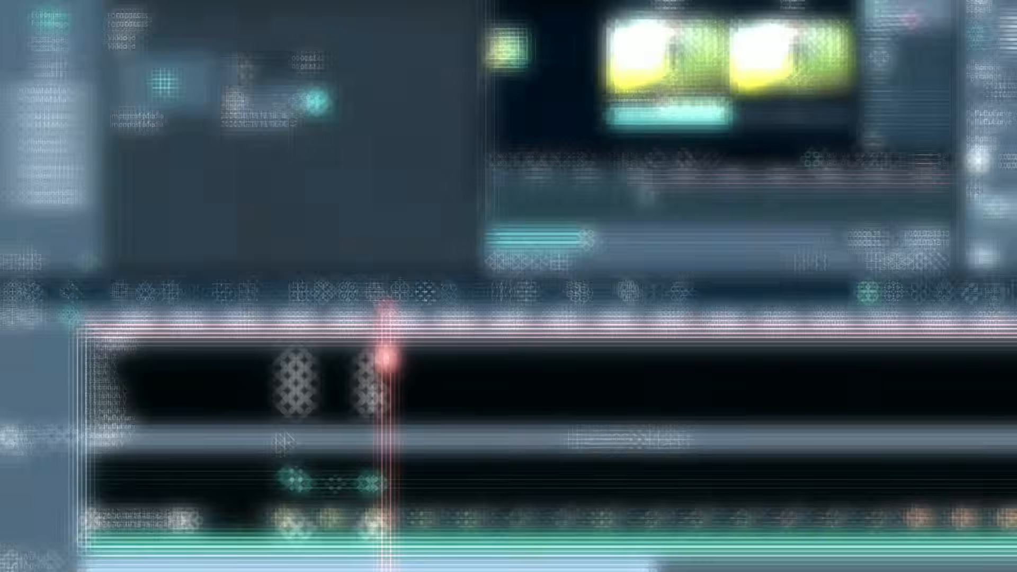
click(233, 567)
click(378, 528)
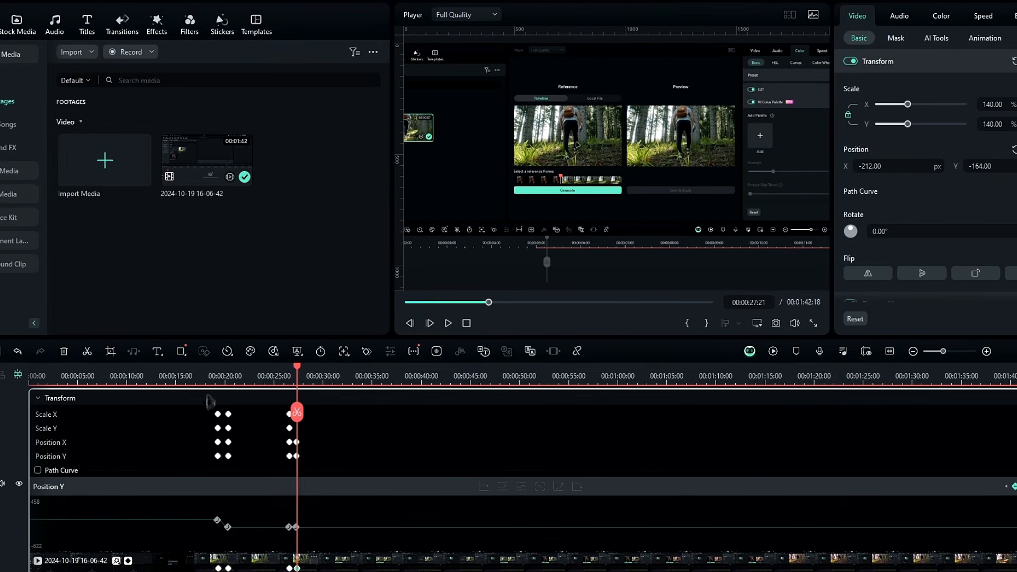
click(215, 379)
key(space)
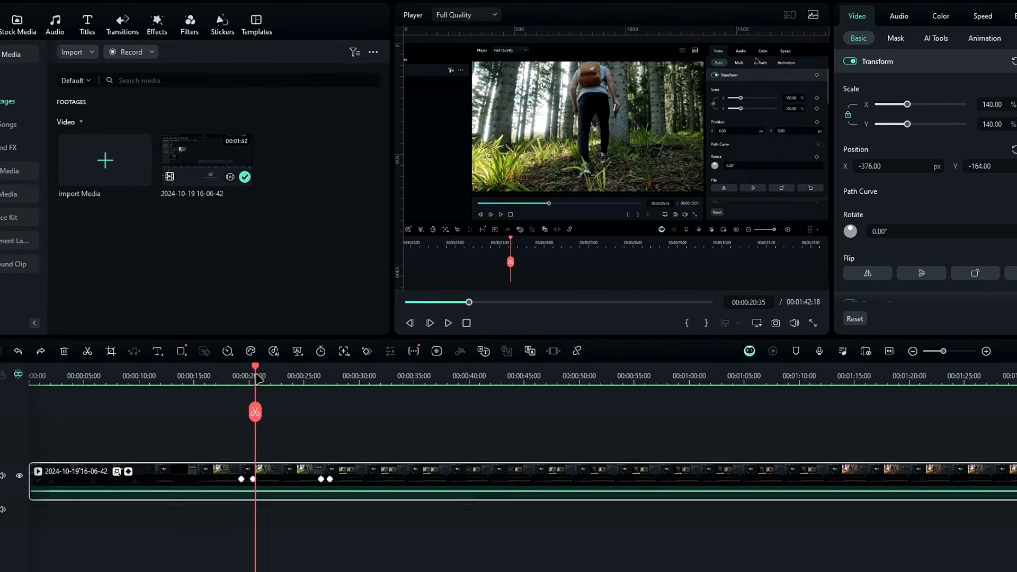
Return the playhead to the start of the timeline and duplicate the recording clip onto a new track above it
mouse_move(301, 377)
mouse_down()
mouse_move(334, 377)
mouse_move(286, 381)
mouse_up()
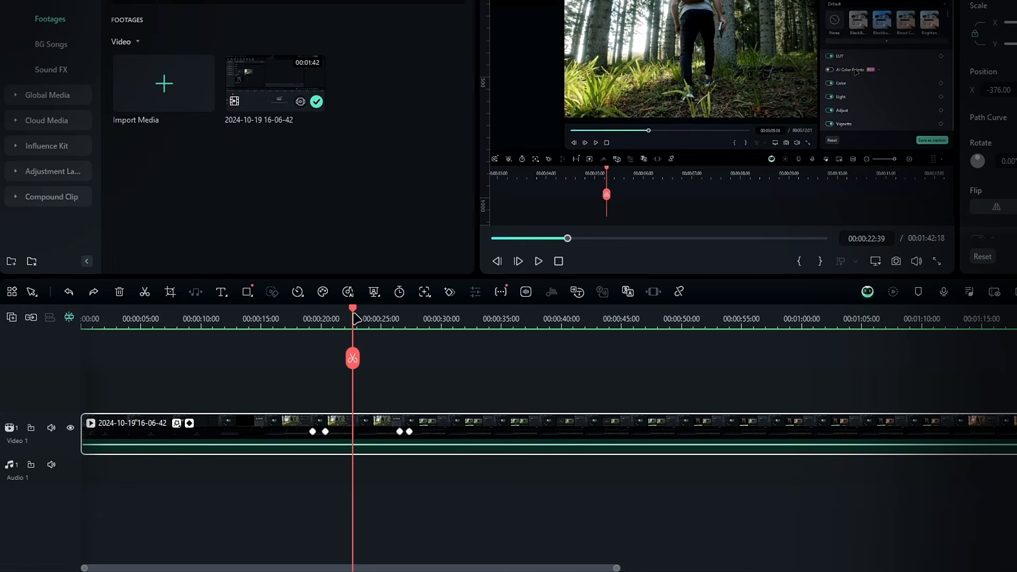
drag(353, 313, 48, 388)
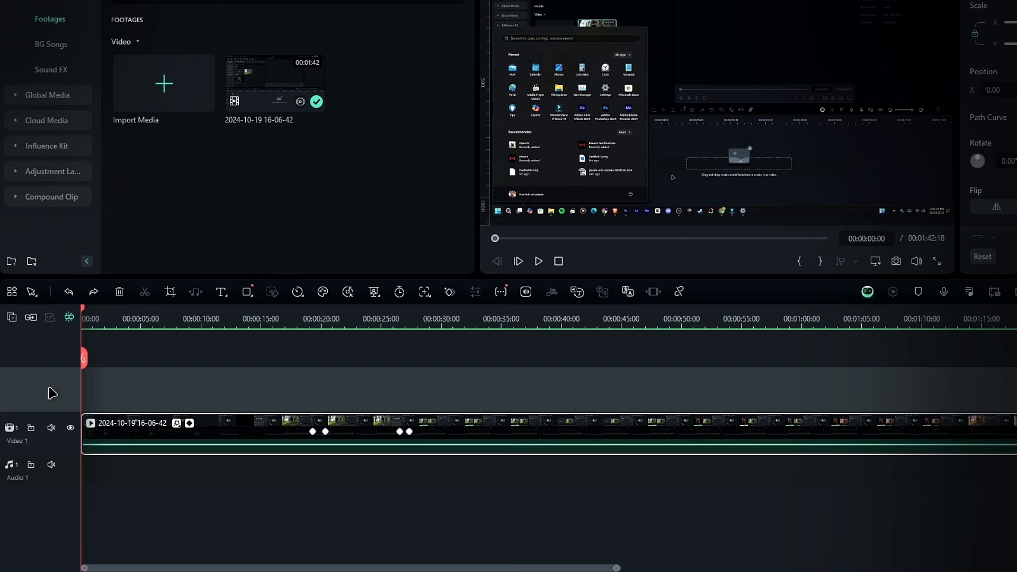
key(ctrl+d)
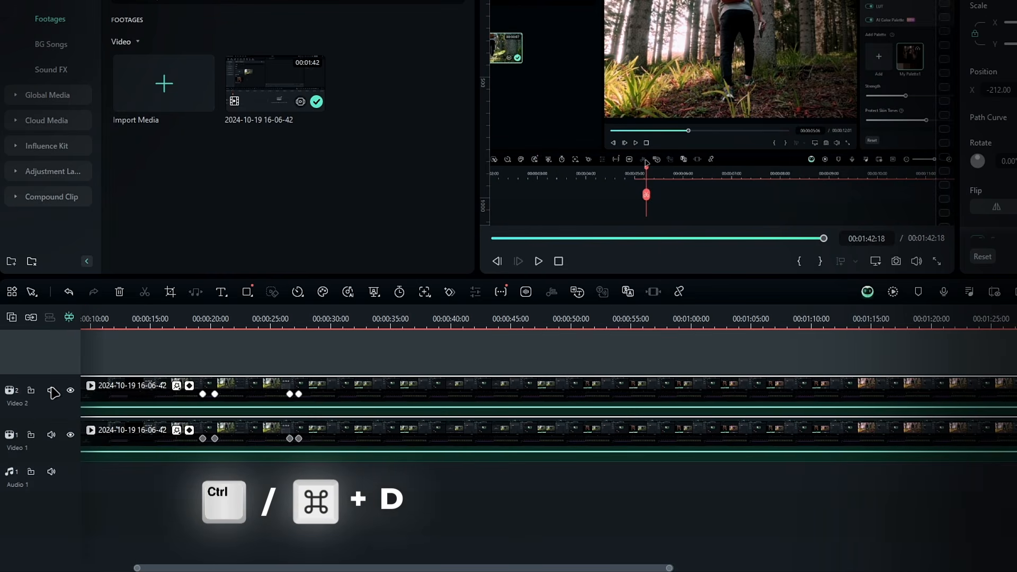
Position the playhead at 00:00:20:16 and turn the duplicate on Video 2 into a compound clip with the default name
click(327, 323)
drag(328, 322, 325, 322)
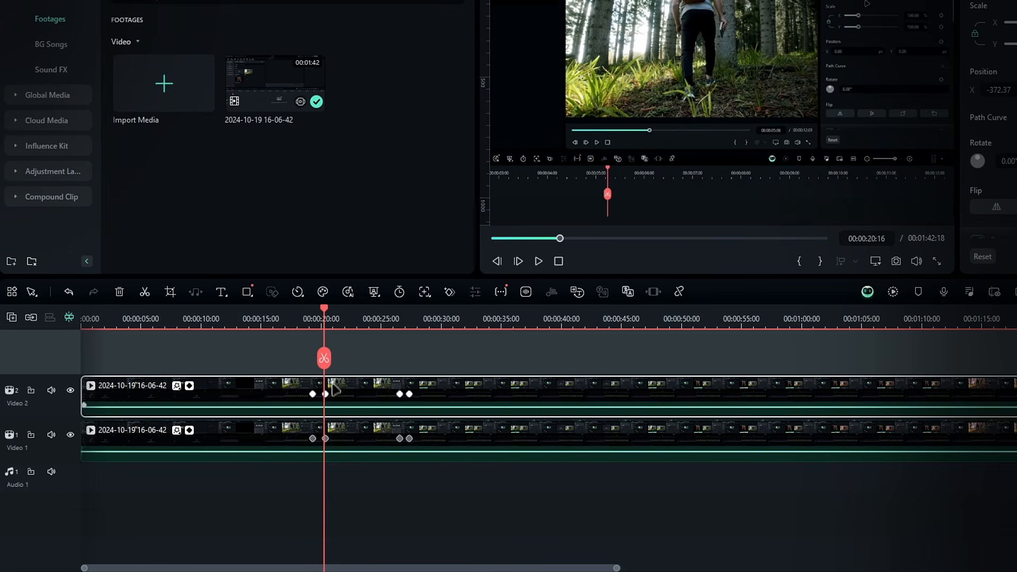
key(ctrl+g)
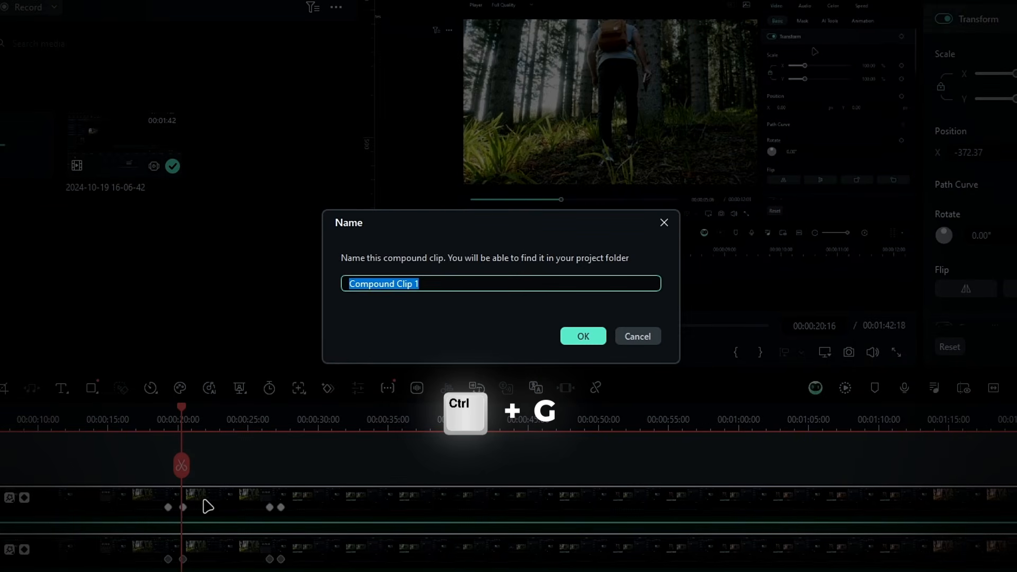
key(Return)
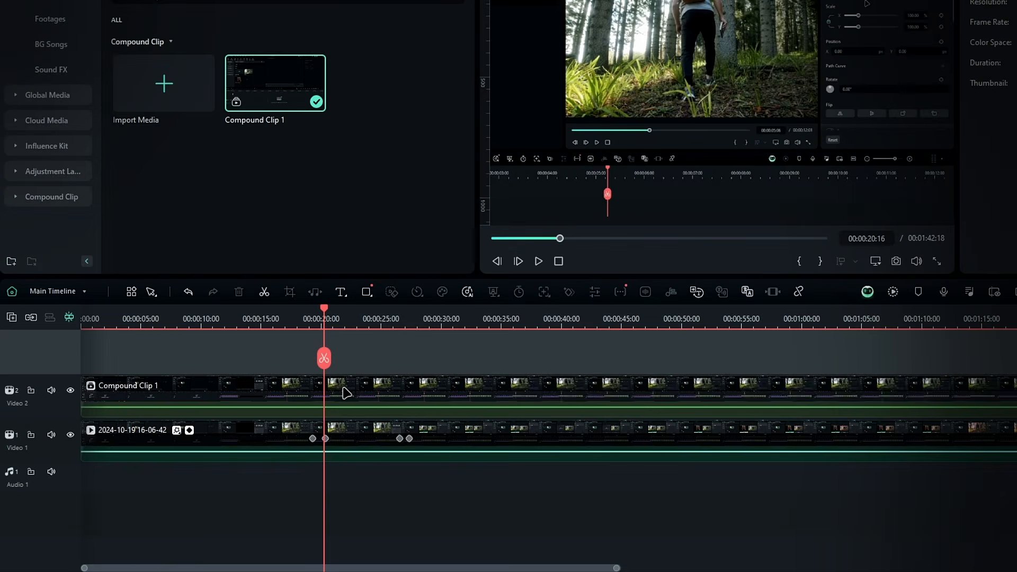
Split the compound clip at the playhead and again shortly after 00:00:26:00, and delete the pieces before and after that range
click(330, 362)
drag(385, 321, 524, 354)
click(403, 357)
key(Delete)
click(296, 395)
key(Delete)
Place the playhead at 00:00:23:11 and apply a rectangle mask to the trimmed compound clip
click(339, 321)
right_click(357, 399)
click(392, 437)
drag(386, 321, 511, 321)
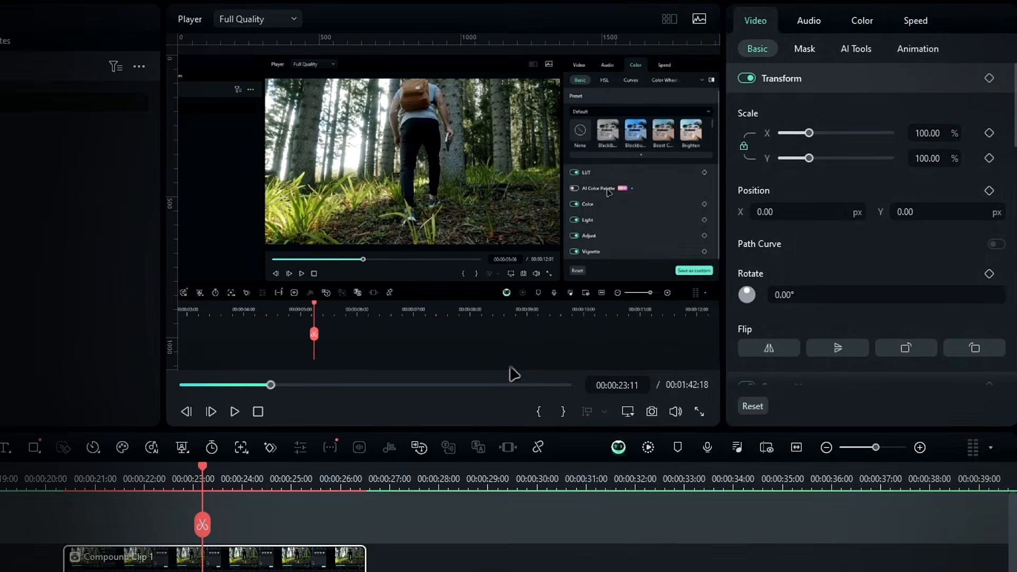
click(772, 66)
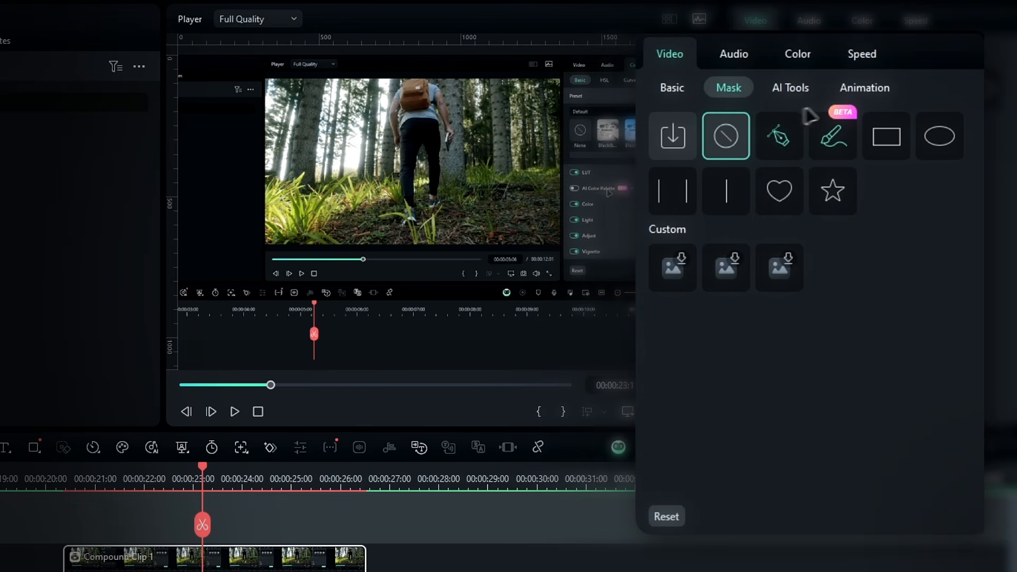
click(887, 136)
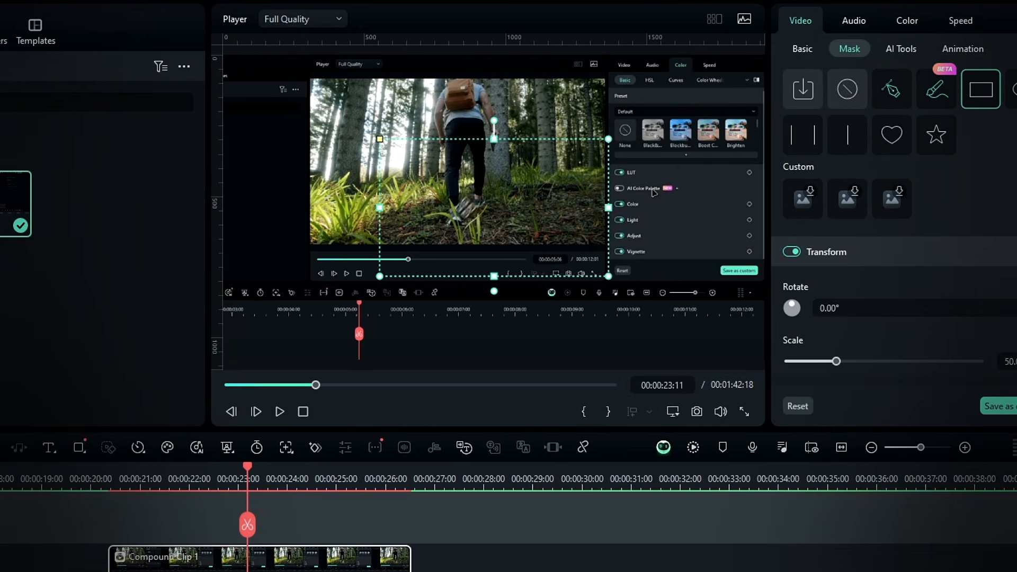
Fit the rectangle mask over the settings panel in the recording, about 34.14% wide and 48.48% high, with a 5% radius
drag(498, 215, 687, 173)
drag(688, 231, 688, 276)
drag(574, 170, 608, 170)
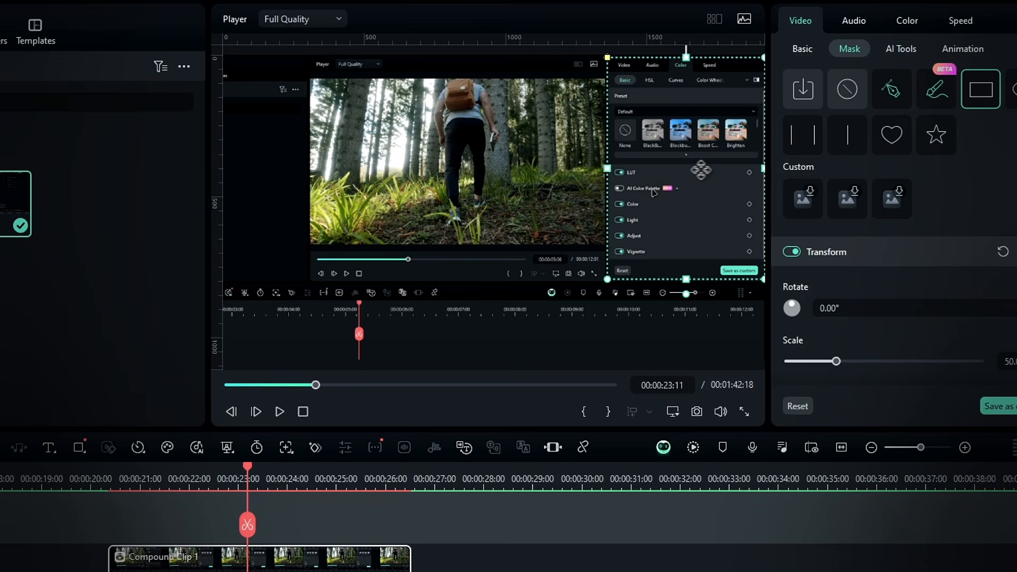
scroll(879, 320, down, 4)
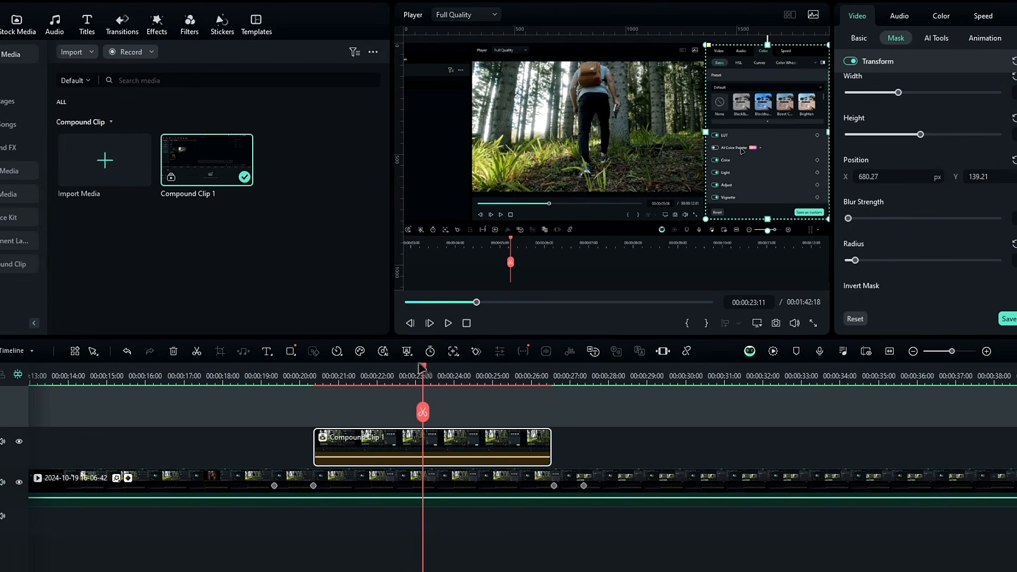
Add Scale and Position keyframes to the compound clip at its start, 00:00:20:21
drag(422, 375, 370, 375)
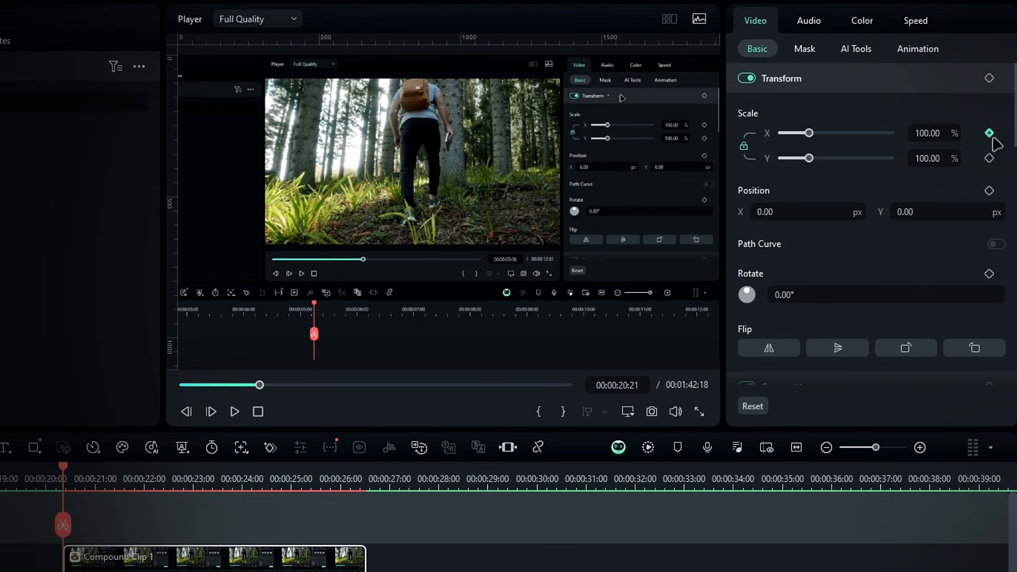
click(989, 133)
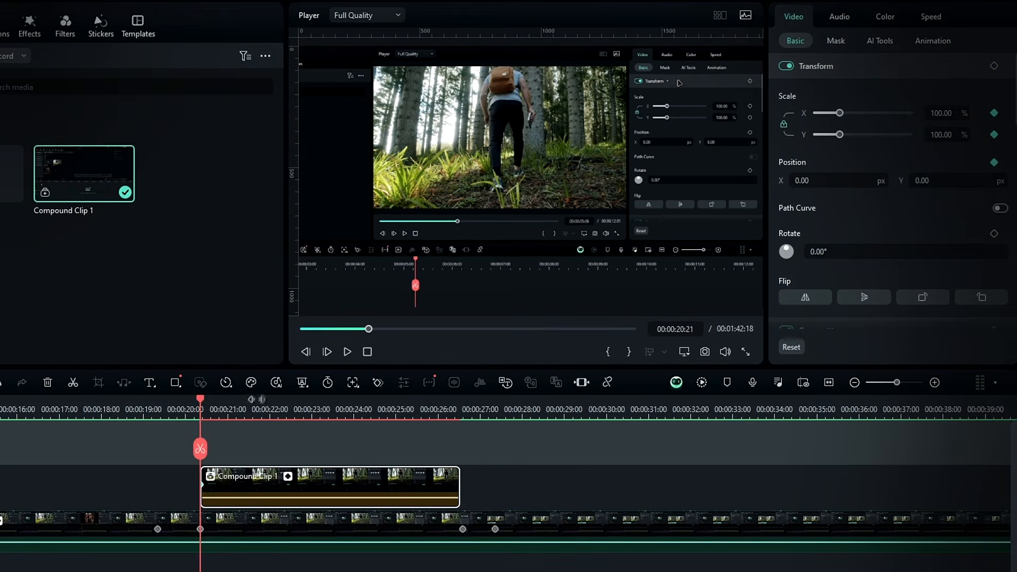
click(87, 485)
At 00:00:21:01, set the compound clip's scale to 120% and its position to X -320 and Y -167 px
click(229, 417)
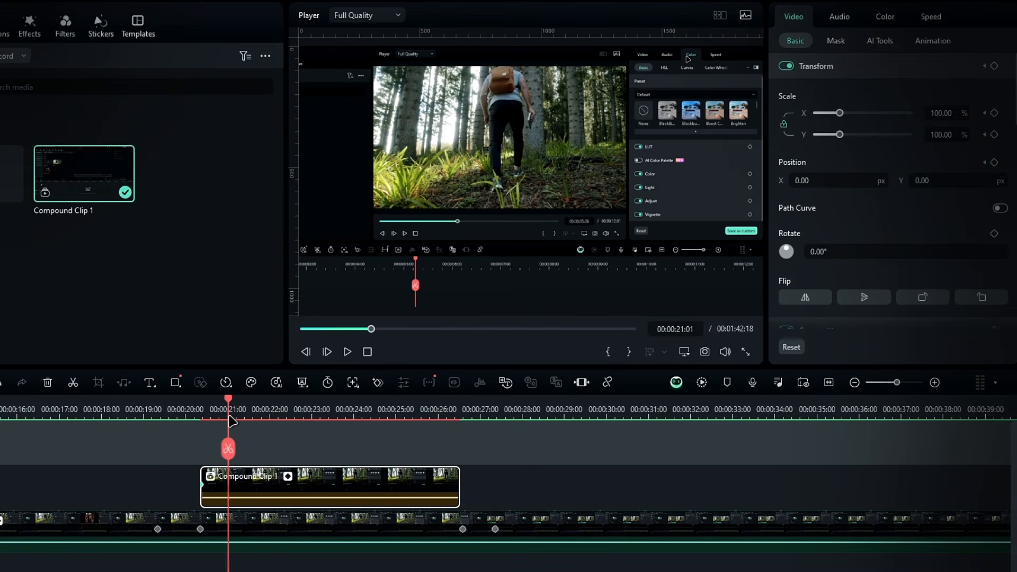
click(935, 115)
text(120)
key(Return)
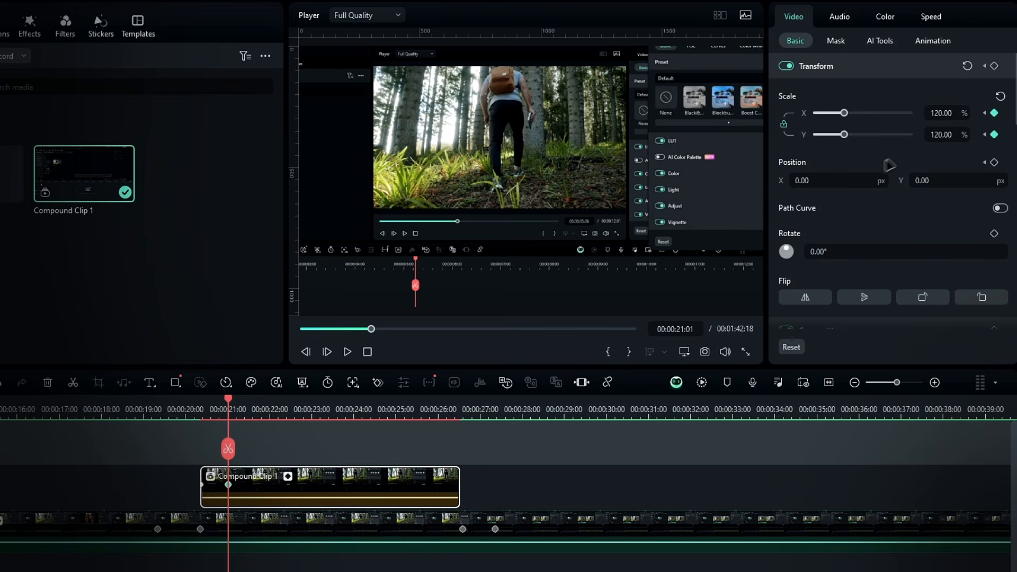
drag(847, 180, 678, 180)
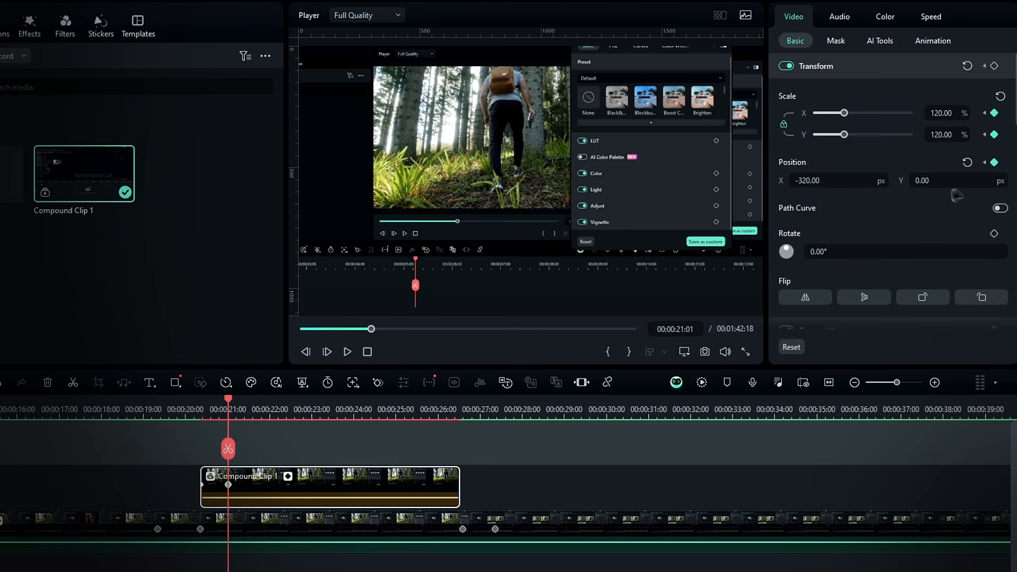
drag(957, 195, 867, 195)
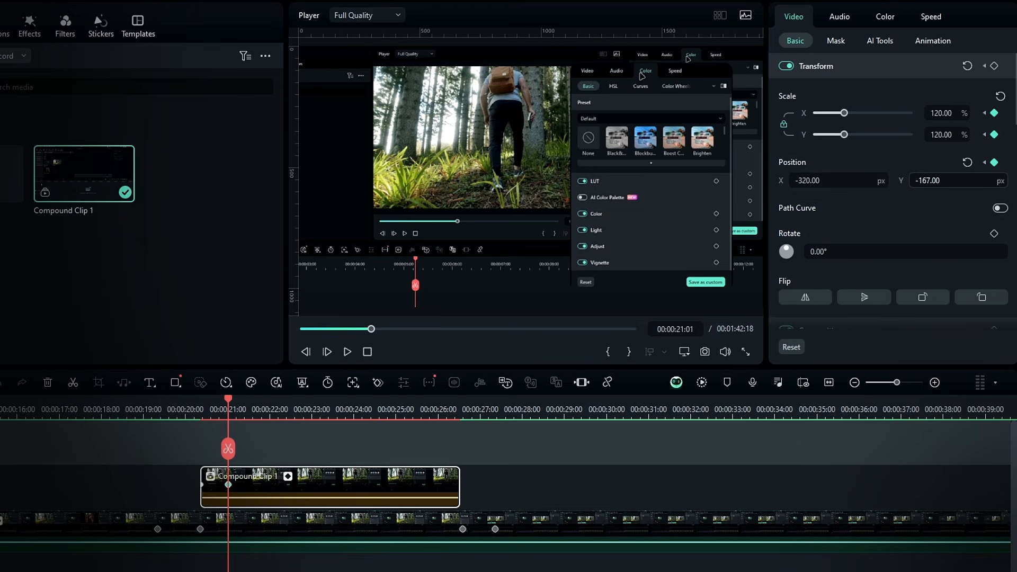
click(836, 41)
mouse_move(228, 402)
mouse_down()
mouse_move(204, 405)
mouse_move(229, 405)
mouse_up()
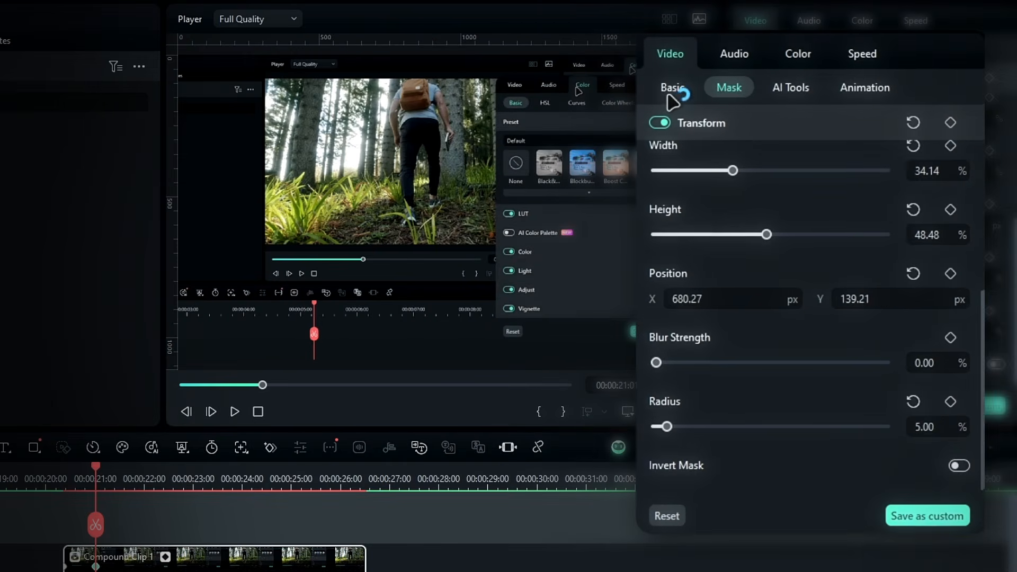
Enable the Drop Shadow for the compound clip and make the shadow black
click(795, 41)
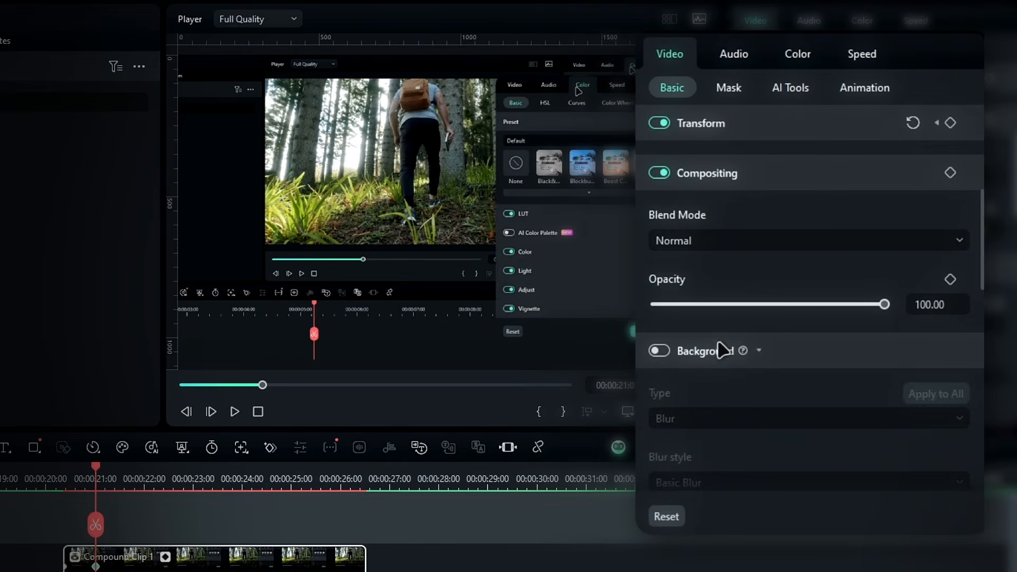
scroll(720, 349, down, 5)
click(659, 138)
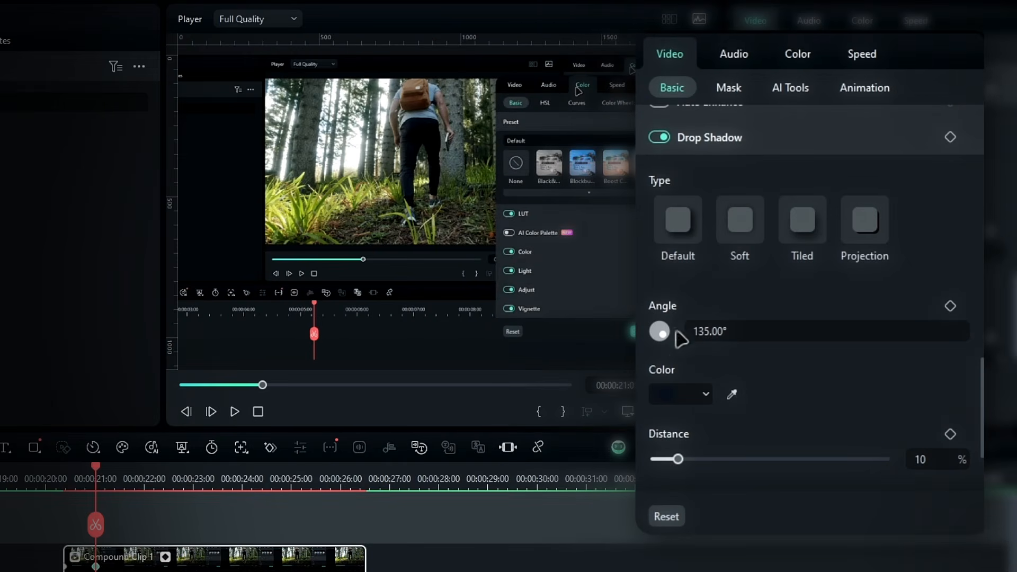
click(697, 400)
click(668, 519)
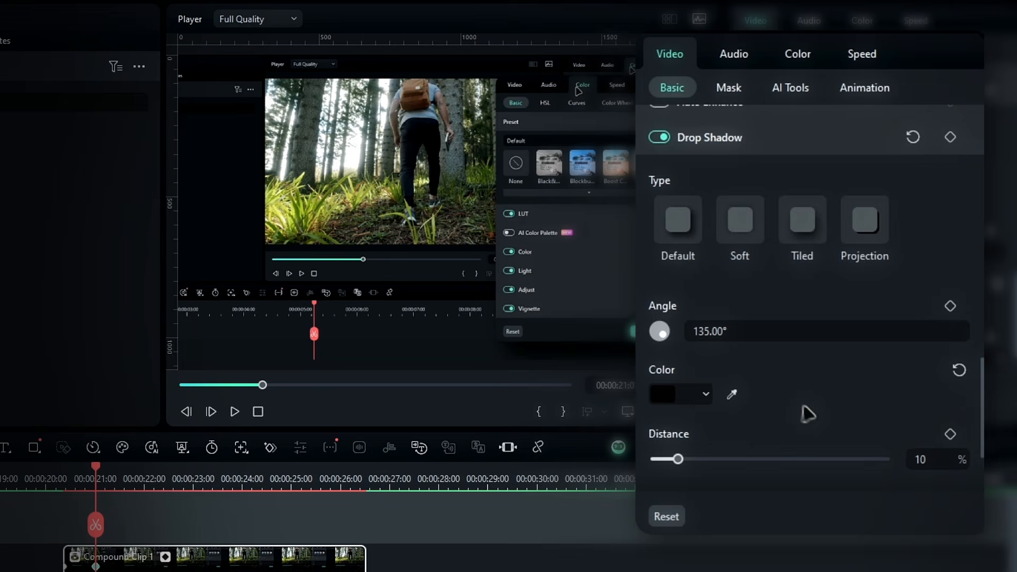
Set the drop shadow's distance to 3%, its blur to 13% and its opacity to 55%
scroll(837, 392, down, 2)
text(3)
click(940, 396)
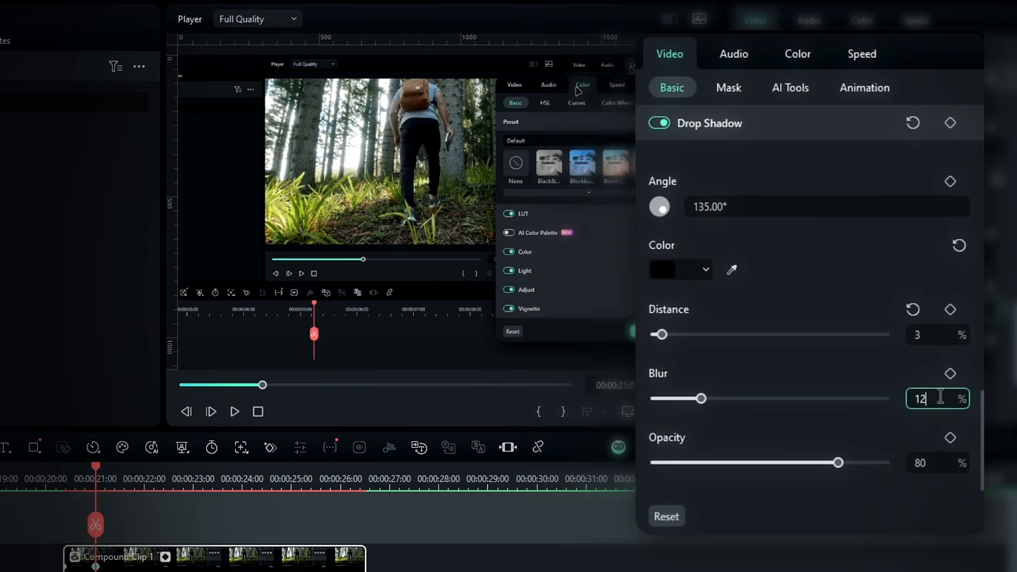
text(13)
key(Return)
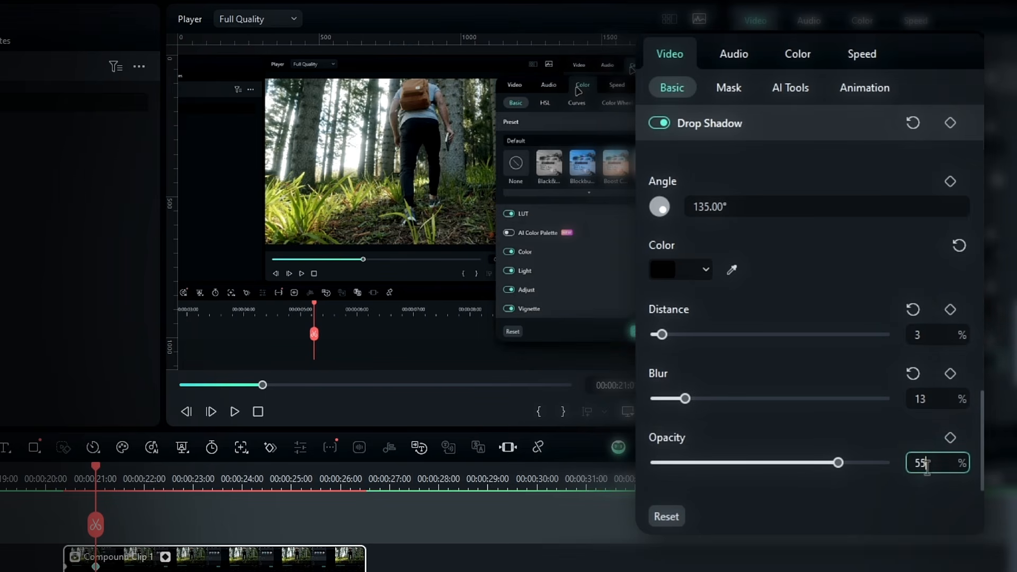
key(Return)
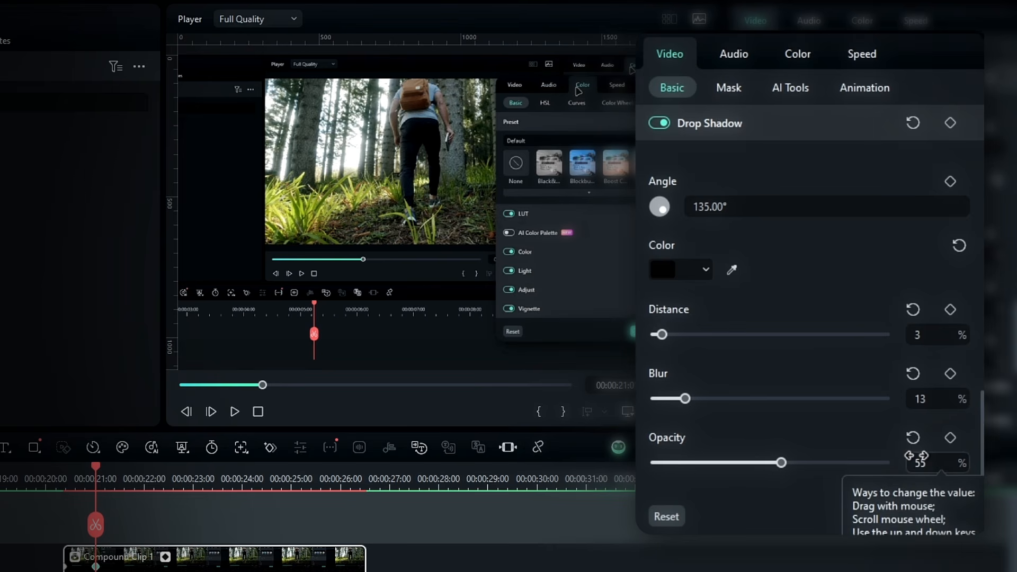
Keyframe the drop shadow's opacity at the current 55% and at 0% at the clip's start, 00:00:20:21
click(950, 438)
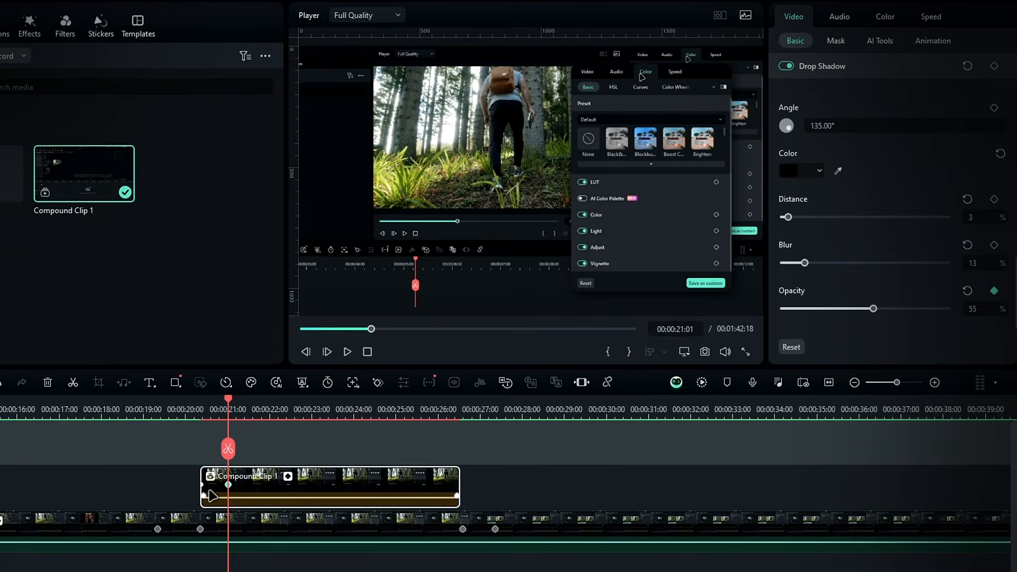
click(203, 488)
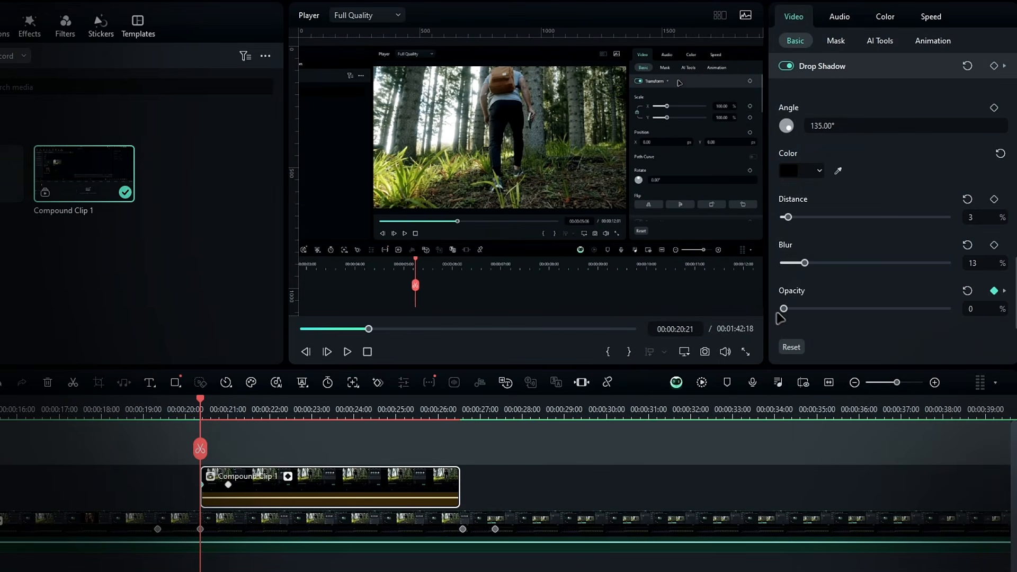
drag(199, 413, 395, 408)
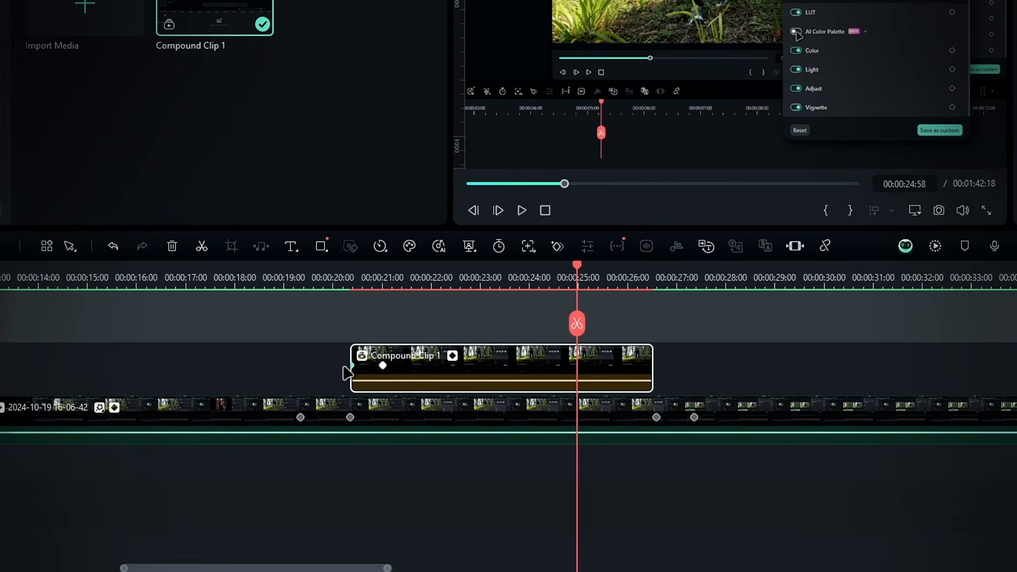
Copy the compound clip's keyframe at 00:00:21:01 and paste it at about 00:00:25:37
click(382, 365)
right_click(385, 367)
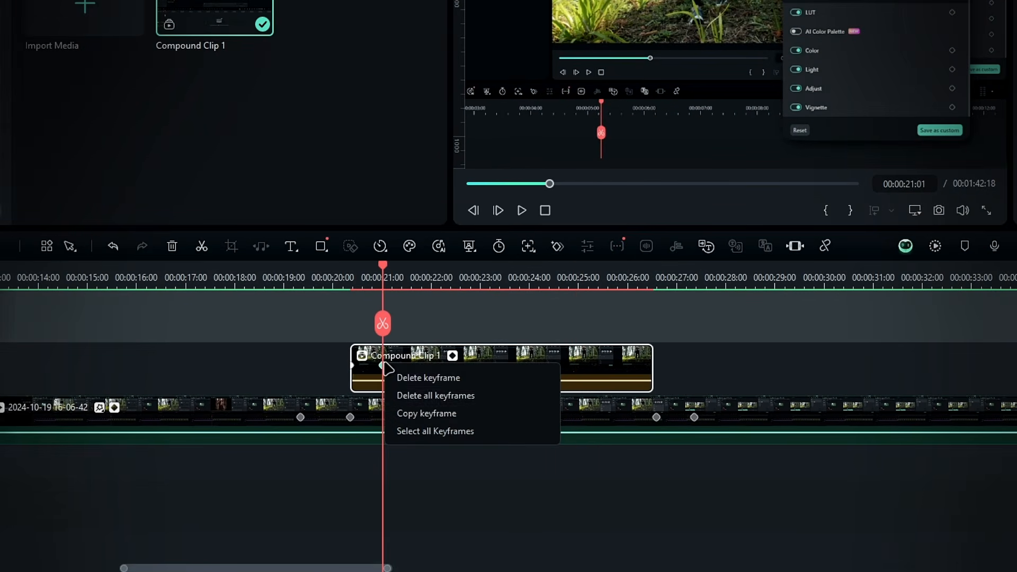
click(398, 413)
click(608, 297)
right_click(610, 366)
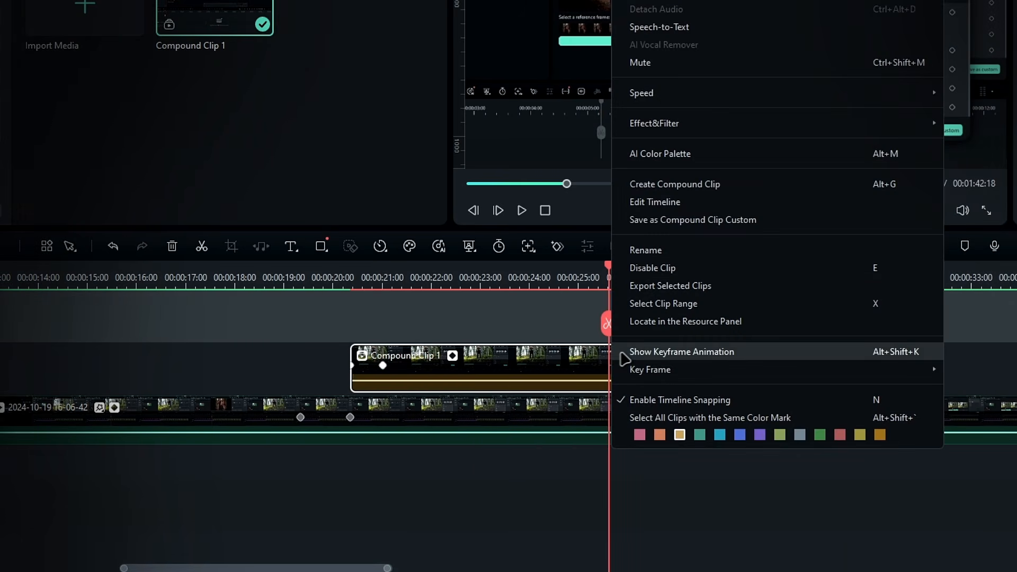
mouse_move(647, 377)
click(980, 370)
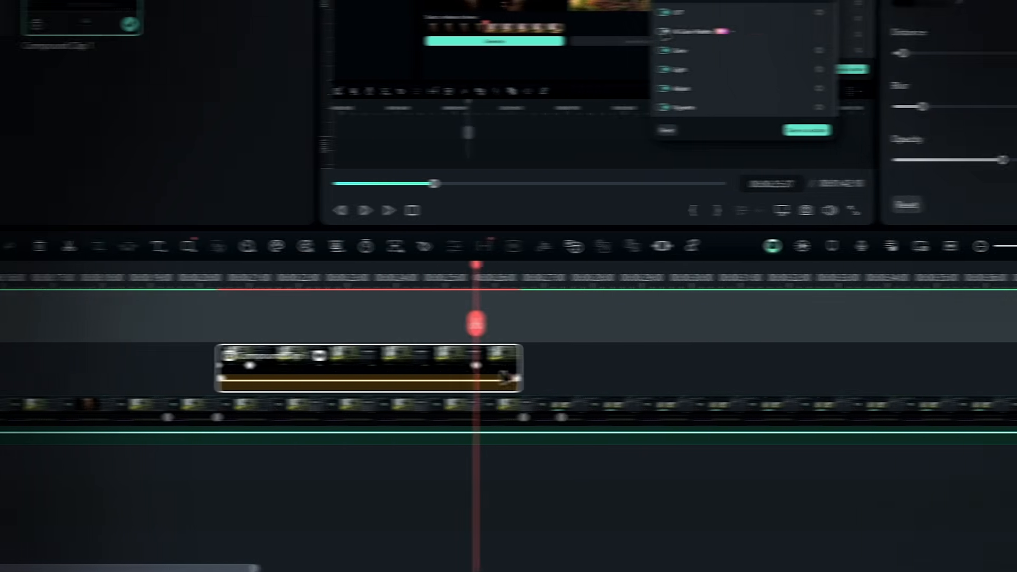
Copy the compound clip's starting keyframe, paste it at 00:00:26:15 and move the pasted keyframe to the end of the clip
click(353, 365)
right_click(354, 367)
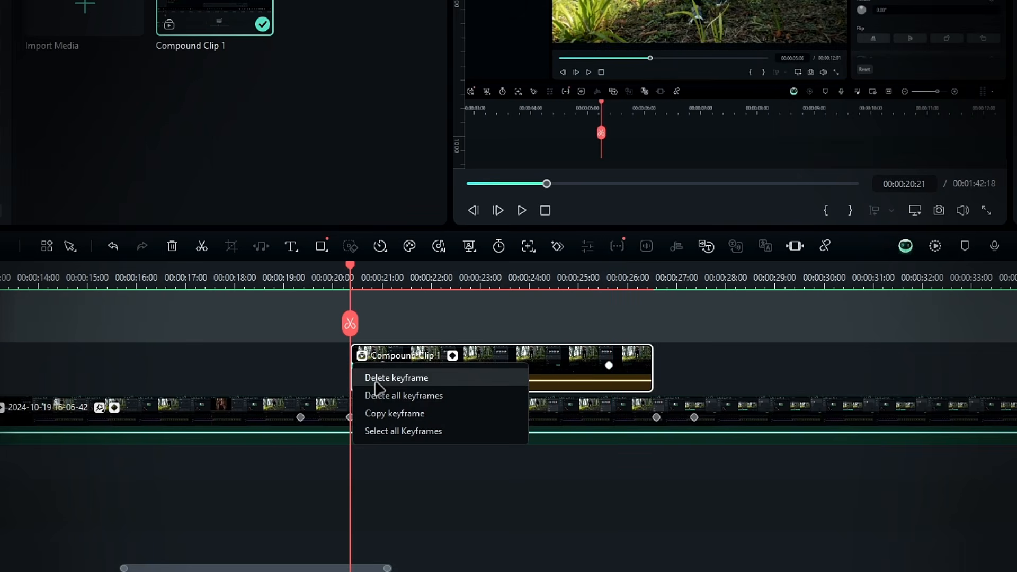
click(391, 415)
click(640, 276)
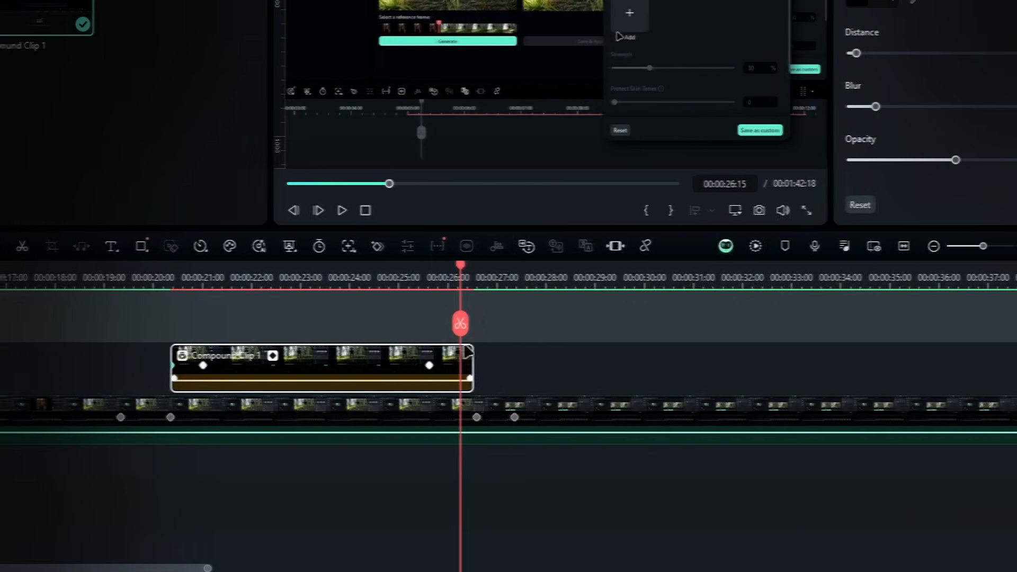
right_click(642, 366)
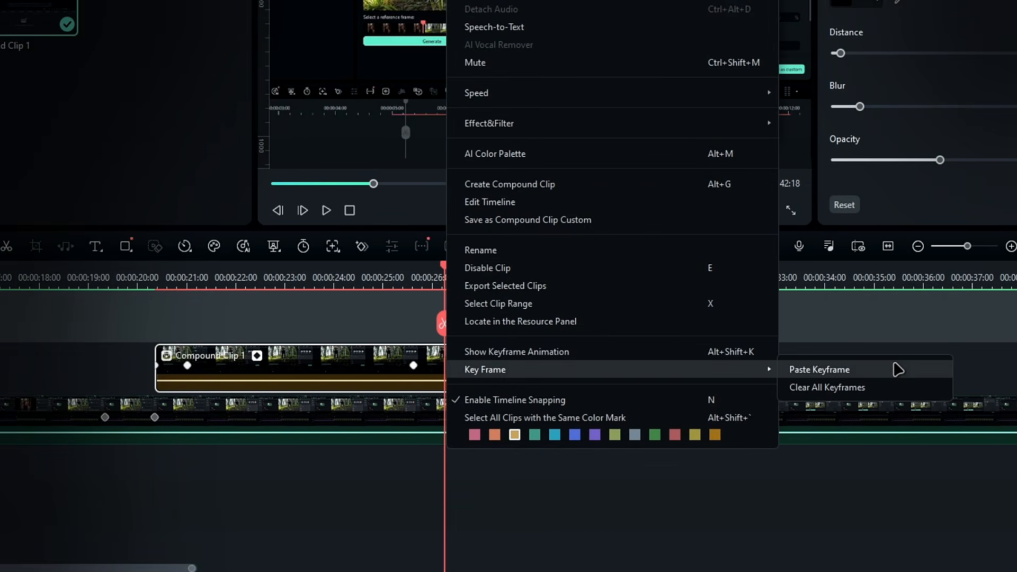
click(897, 369)
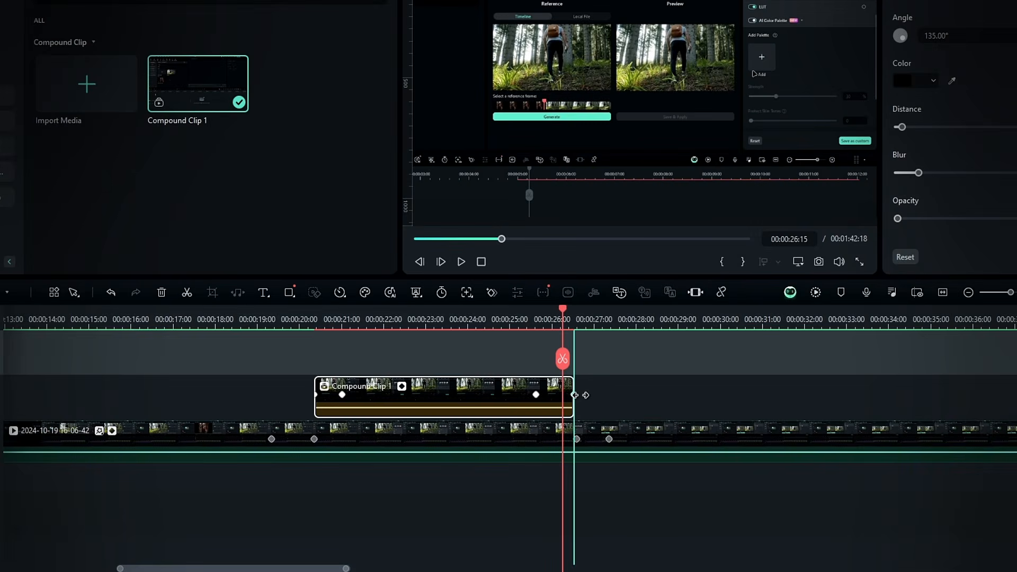
drag(581, 396, 581, 395)
Shorten both transitions by moving the second keyframe to 00:00:20:53 and the third to about 00:00:26:00, and preview the animation
drag(575, 317, 552, 314)
drag(536, 395, 552, 394)
drag(552, 320, 560, 321)
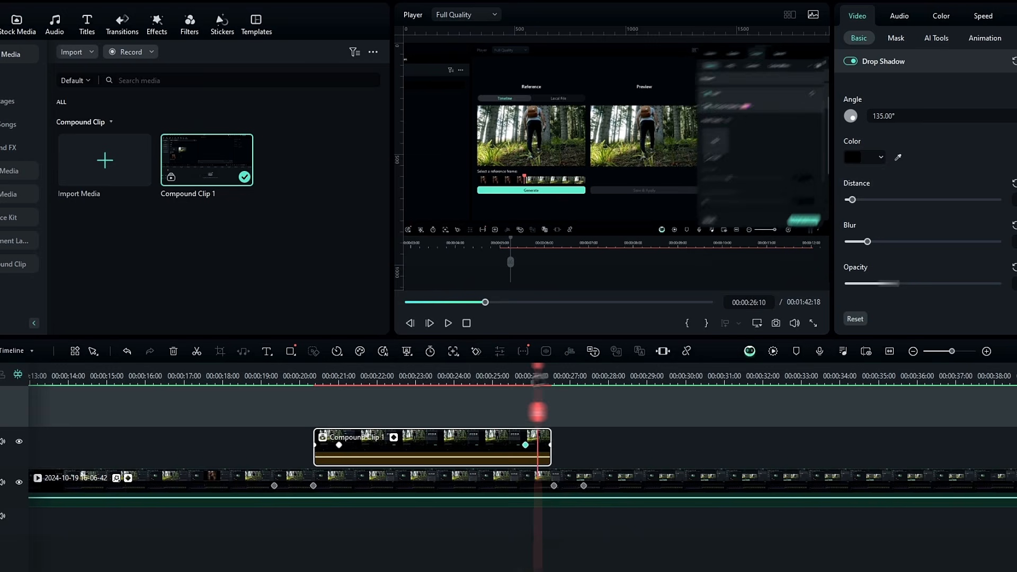
drag(540, 377, 313, 380)
key(space)
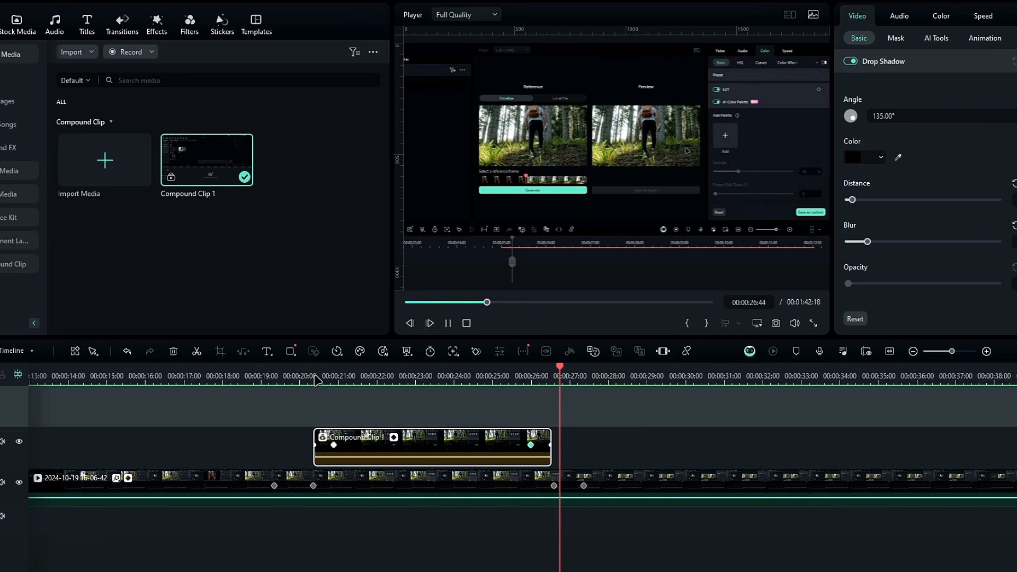
click(316, 374)
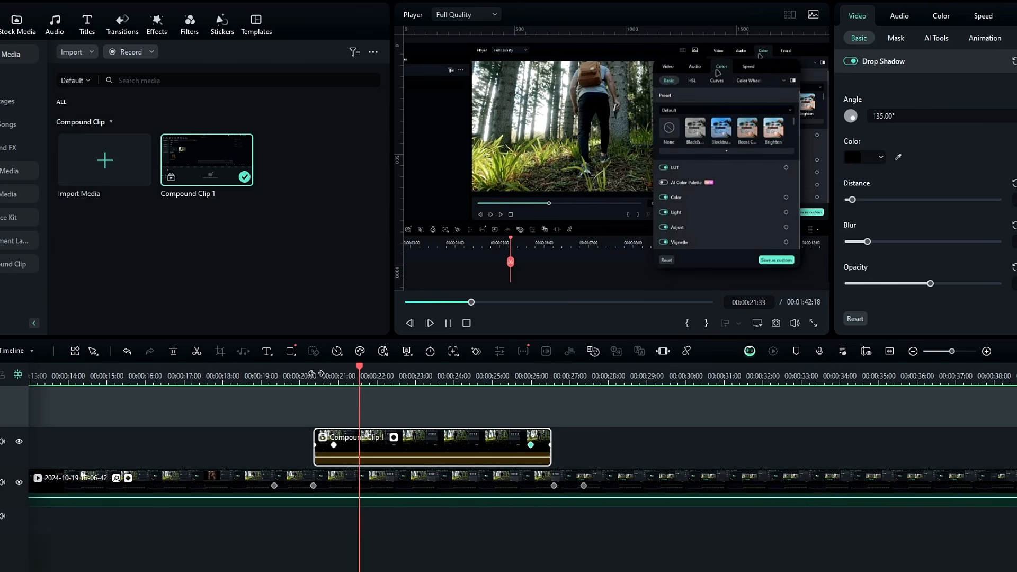
key(space)
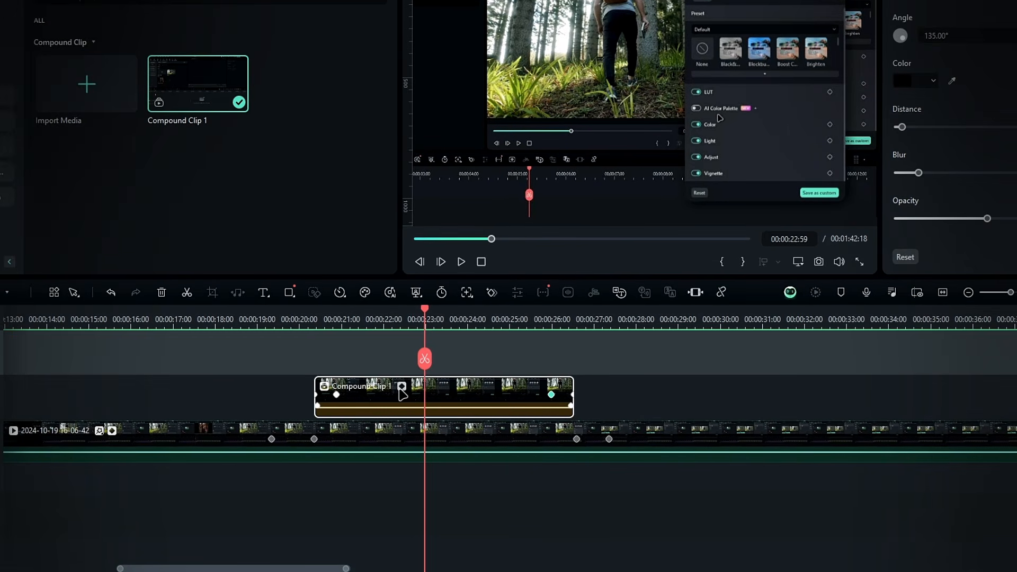
Apply Ease out to all of the compound clip's Scale X keyframes in its keyframe graph
click(400, 389)
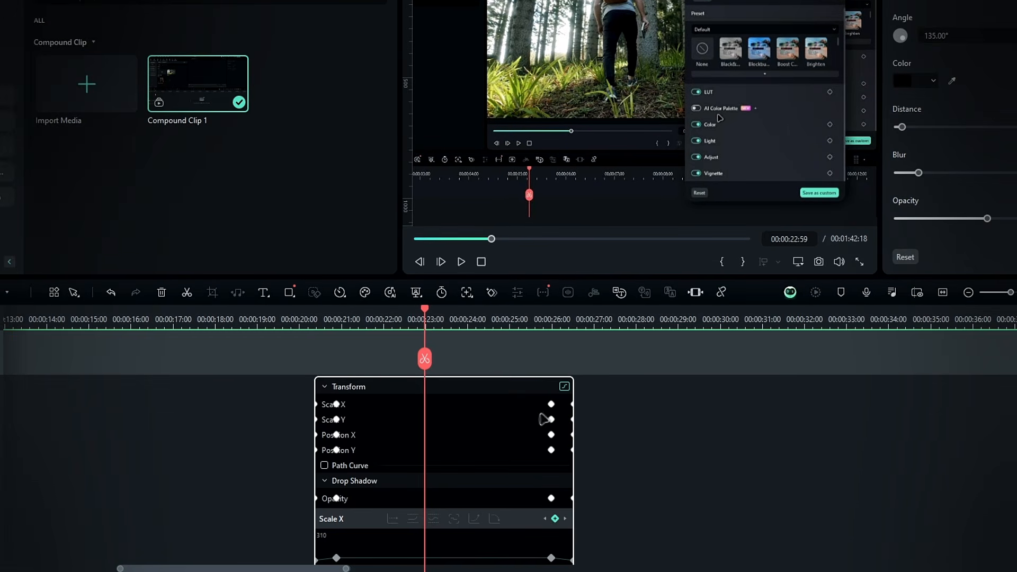
drag(638, 457, 672, 417)
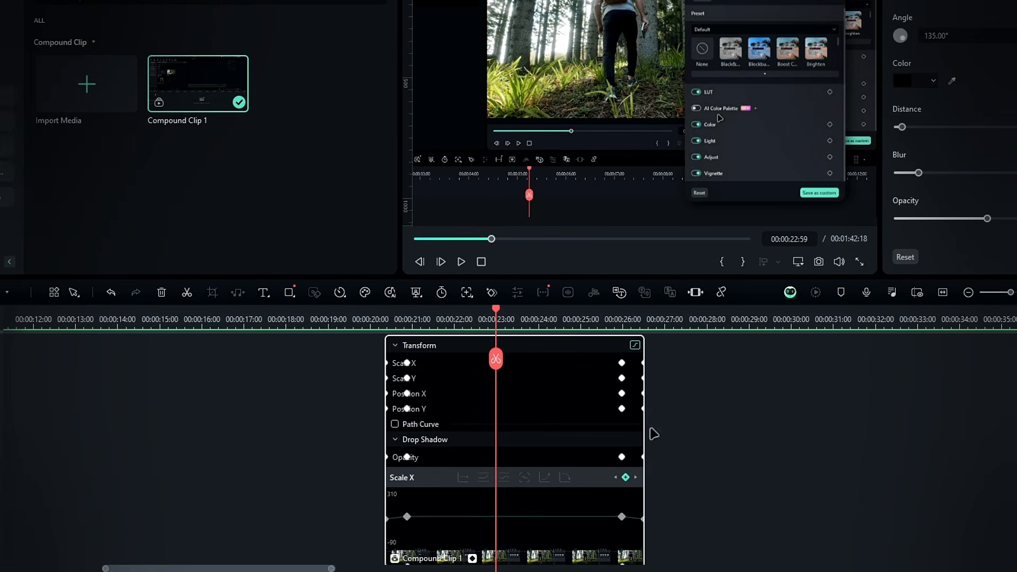
right_click(406, 516)
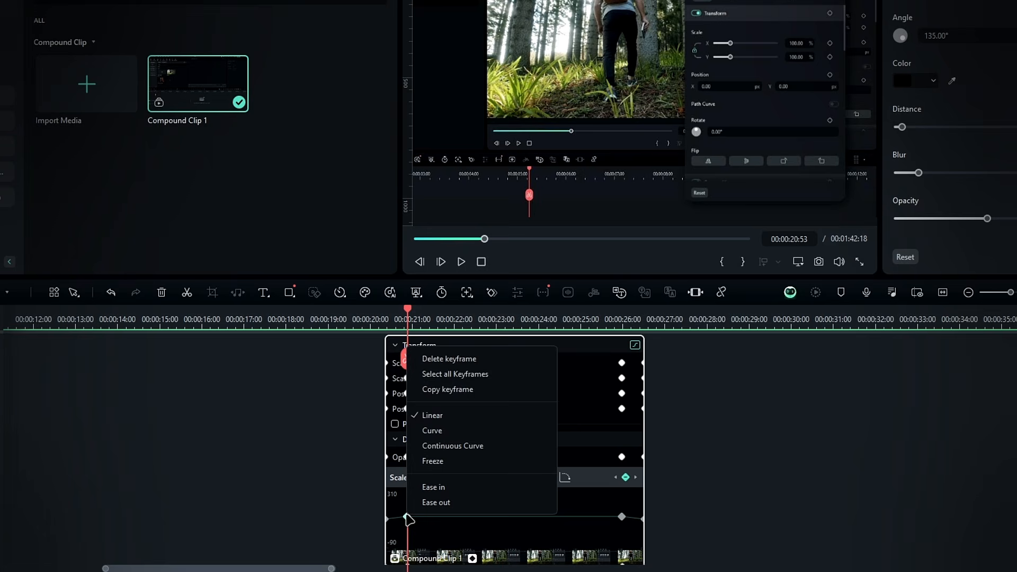
click(458, 374)
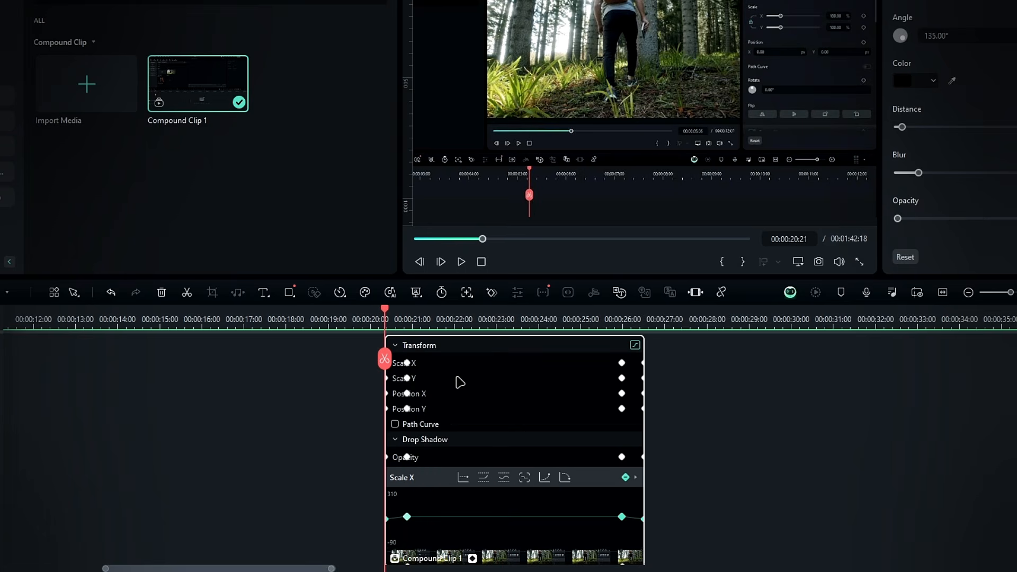
click(566, 478)
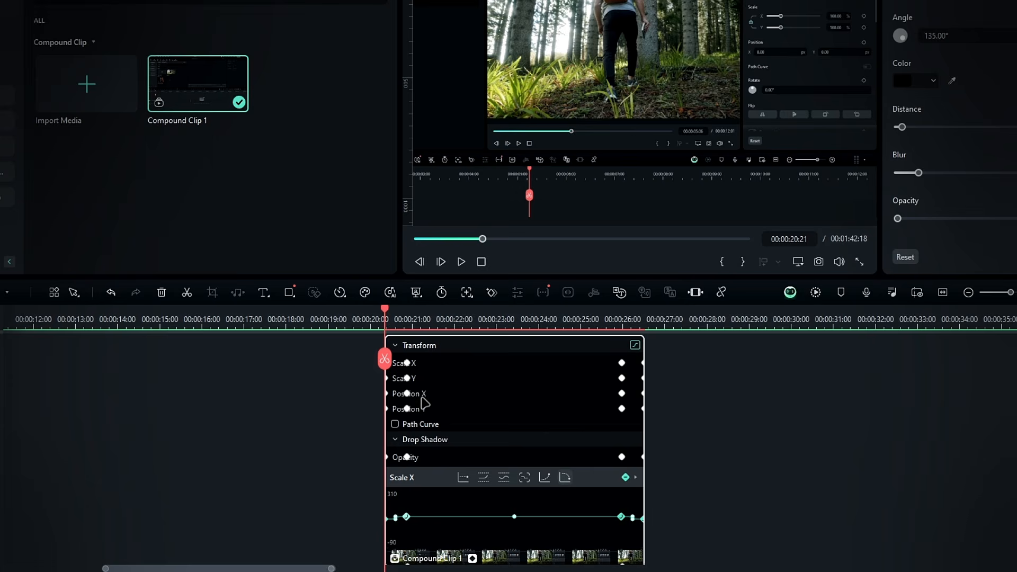
Apply Ease out to the compound clip's position and drop shadow opacity keyframes, and preview the animation
right_click(422, 398)
click(487, 437)
click(407, 522)
click(565, 478)
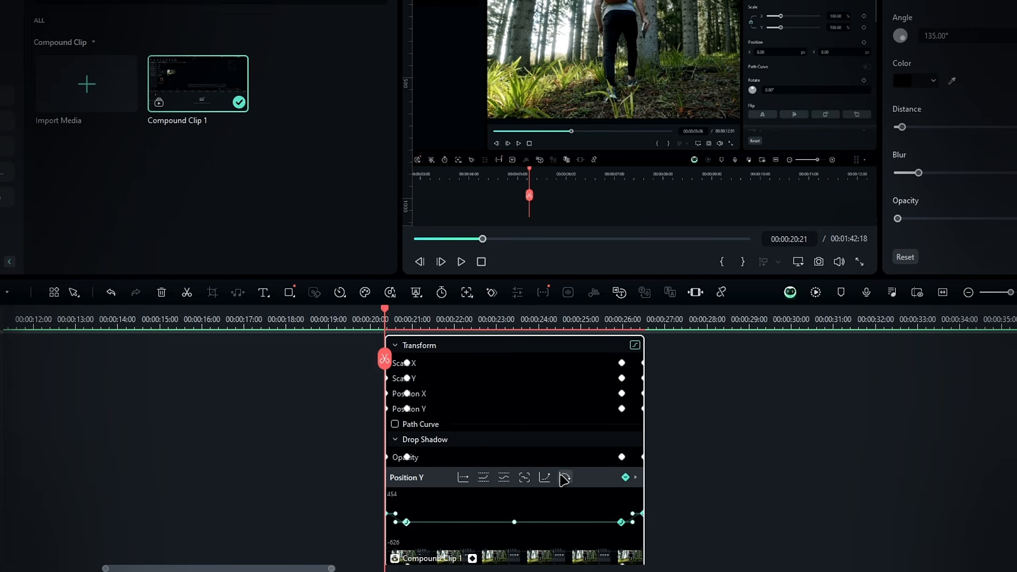
right_click(424, 458)
click(449, 429)
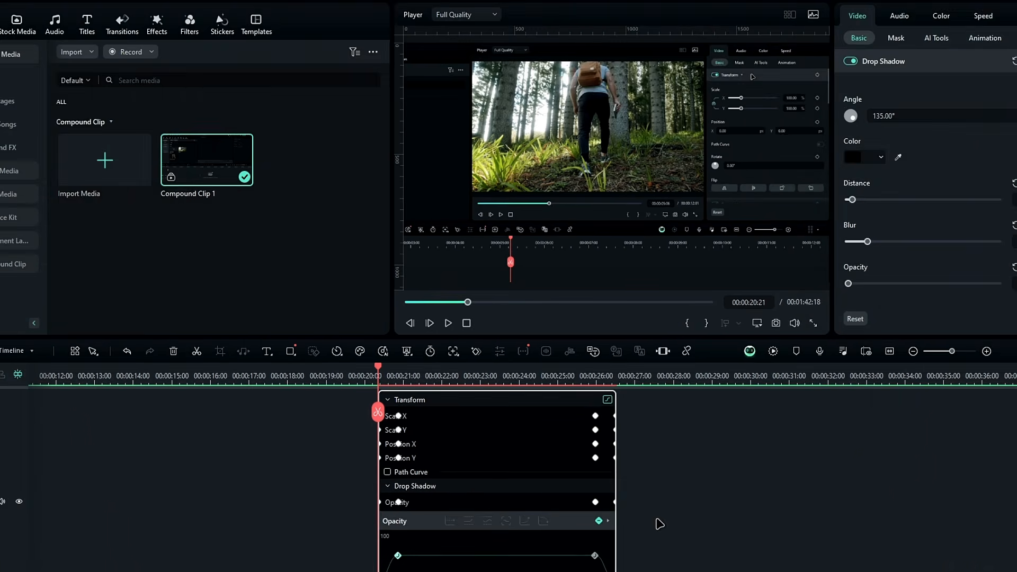
click(446, 535)
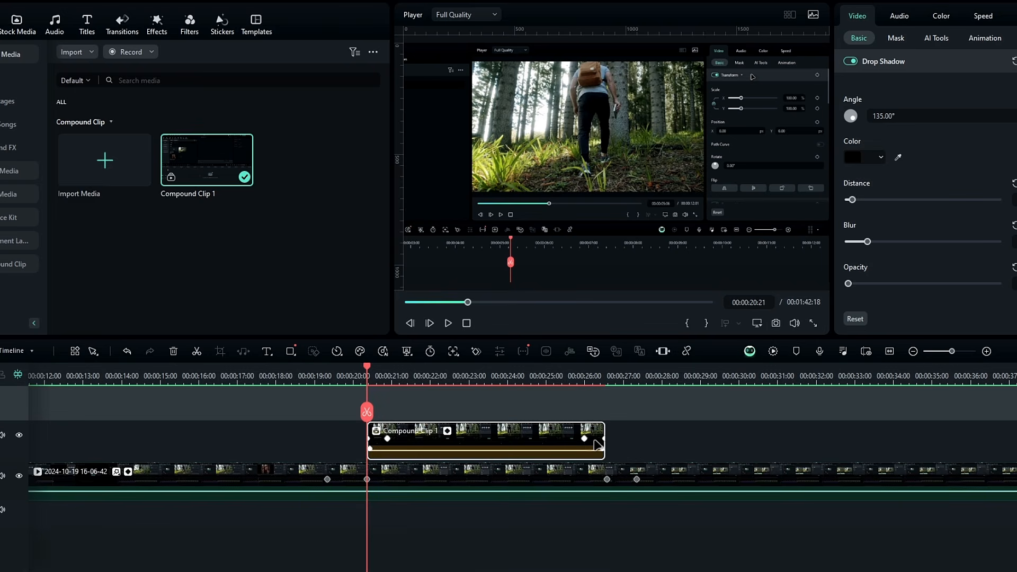
key(space)
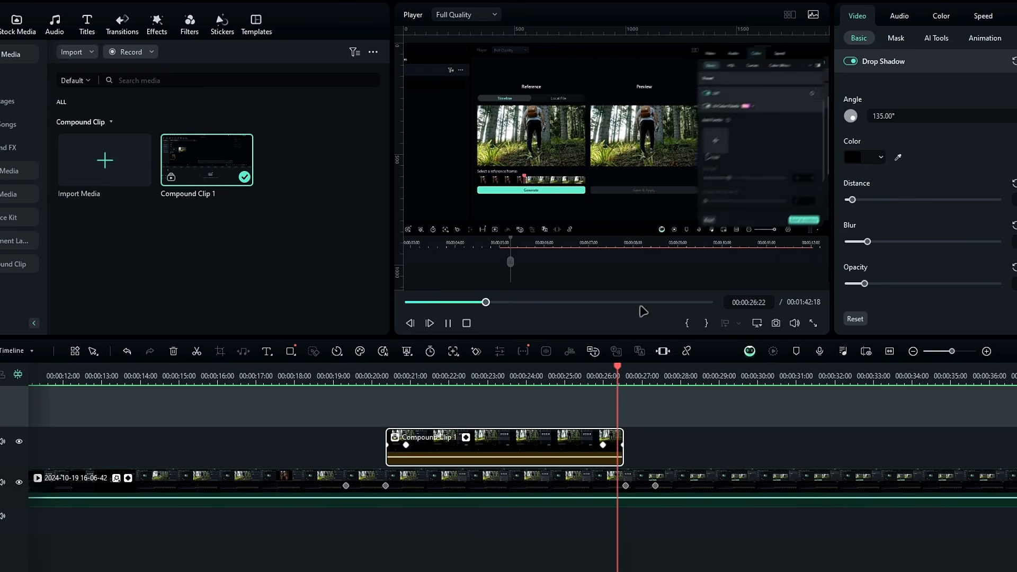
key(space)
Add the Square Blur effect beneath the compound clip, matching the clip's length, with a size of 1
drag(441, 380, 420, 377)
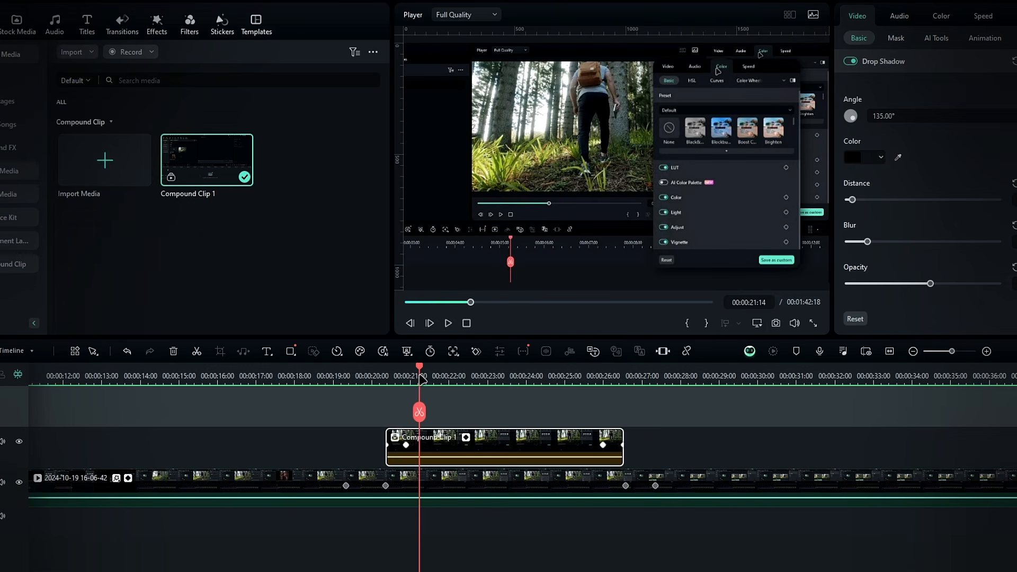
drag(494, 447, 492, 427)
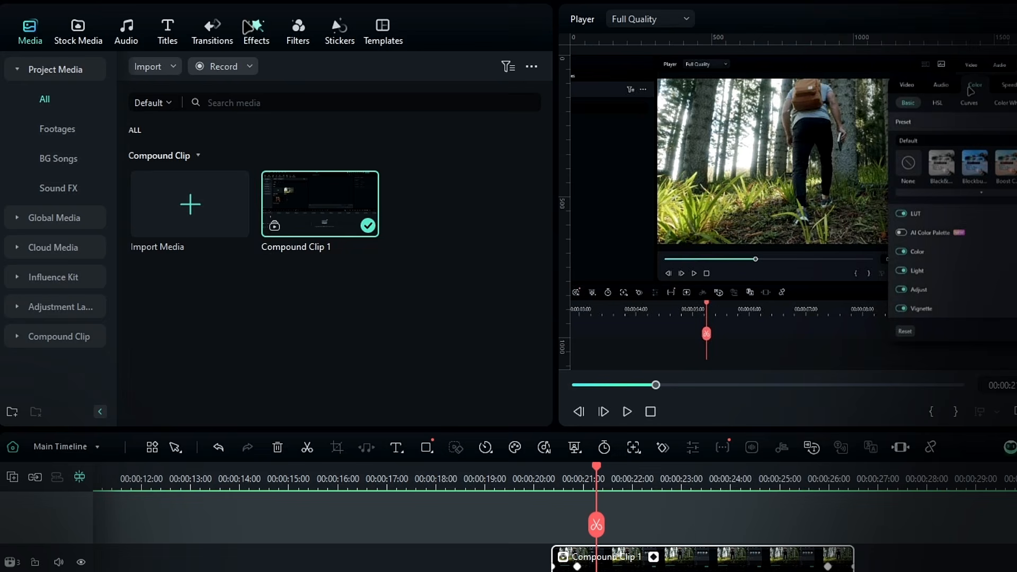
click(157, 24)
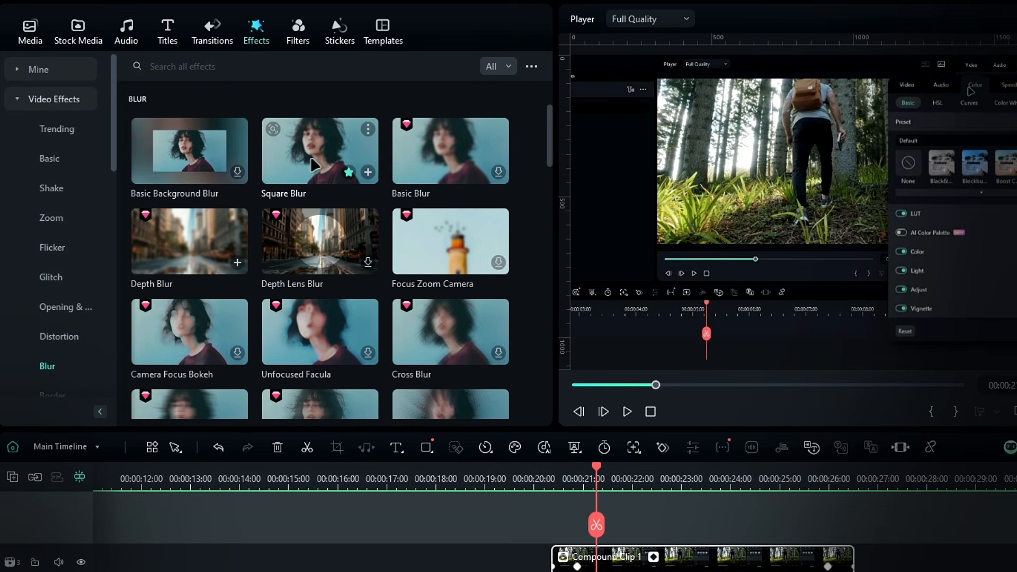
drag(314, 166, 601, 571)
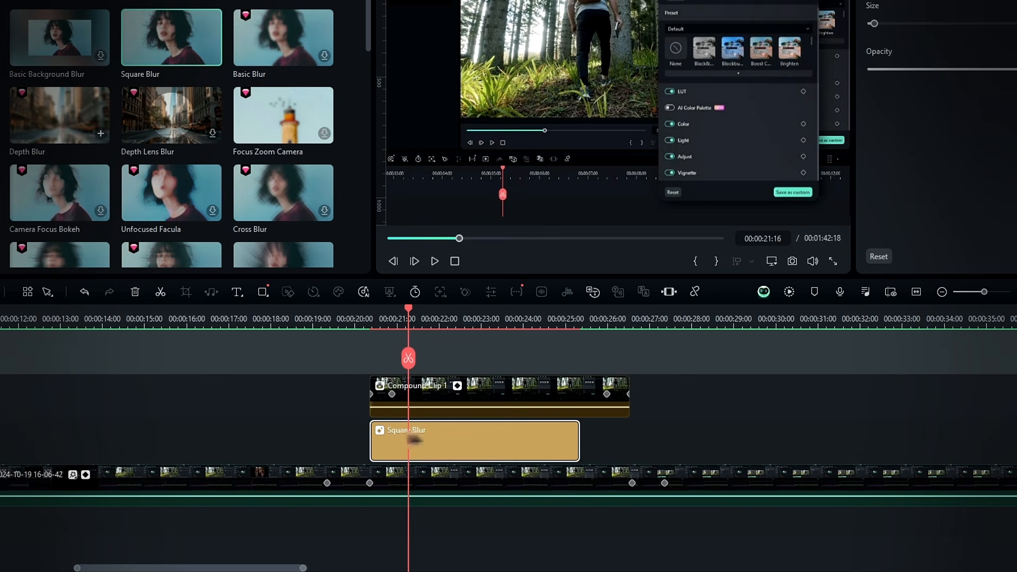
drag(576, 441, 629, 441)
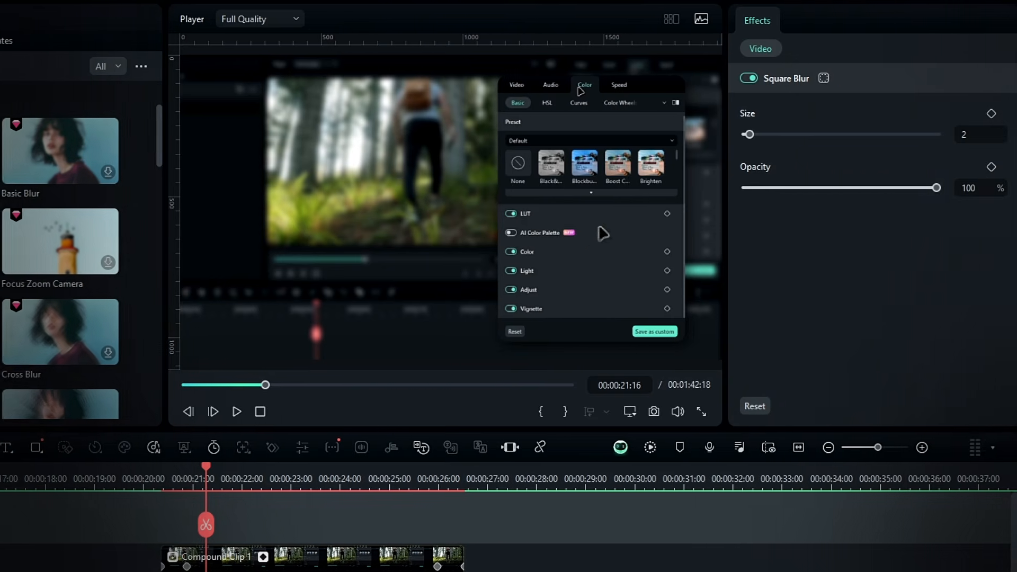
text(1)
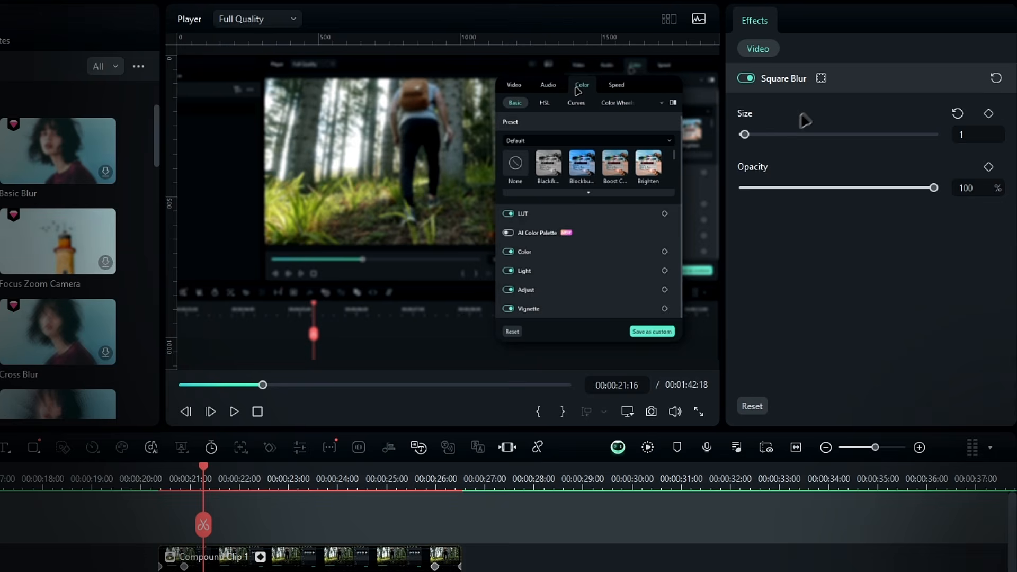
Draw a custom Square Blur mask around the popped-out panel's side of the frame and set the mask's blur strength to 100
click(822, 81)
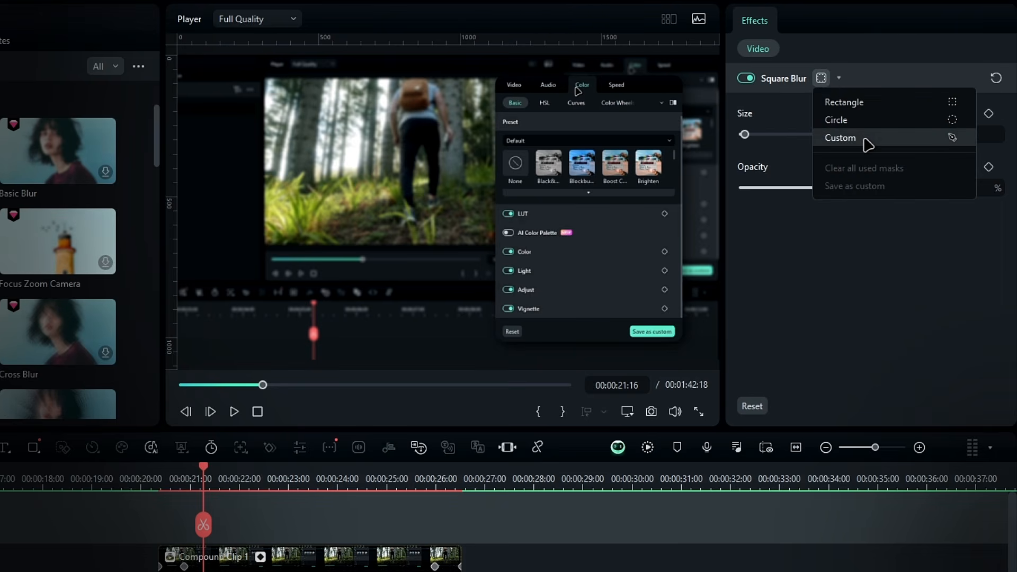
click(867, 140)
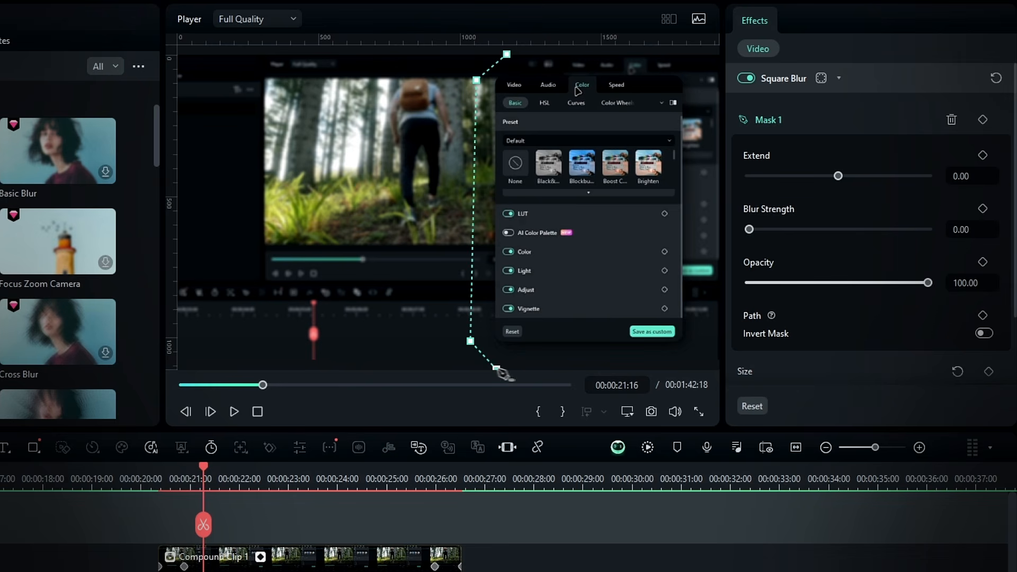
click(707, 55)
drag(706, 56, 719, 52)
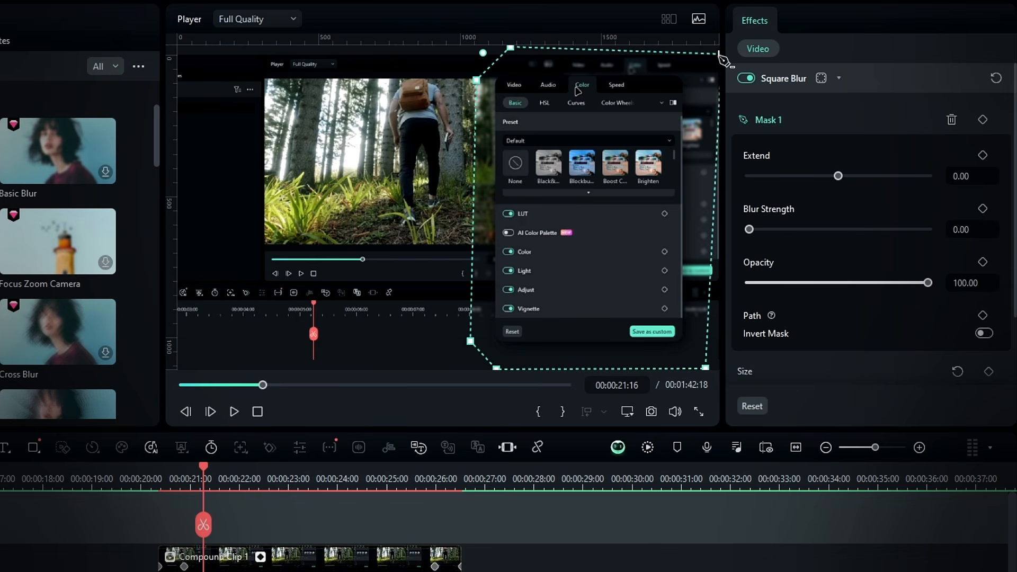
drag(470, 342, 475, 345)
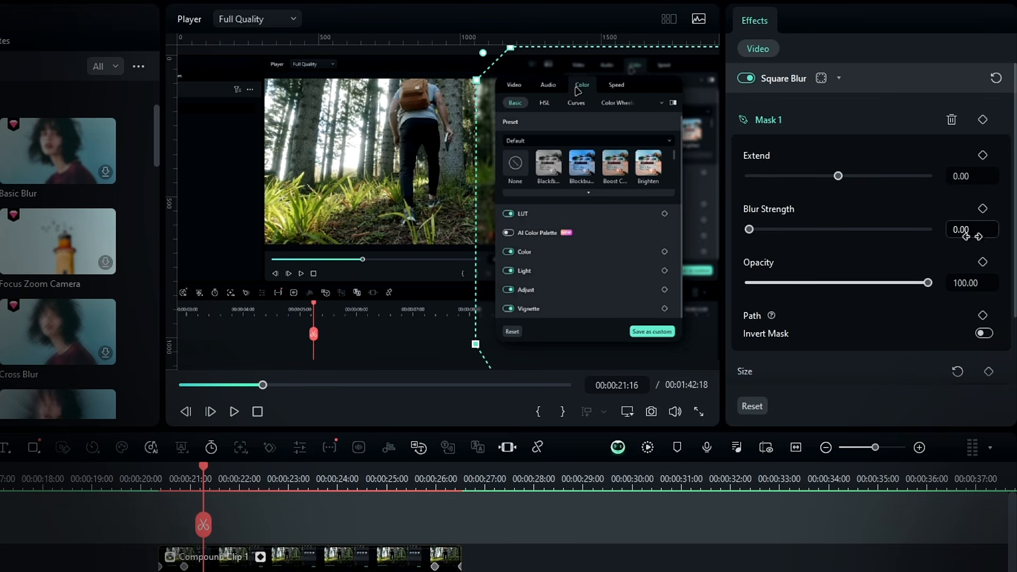
drag(918, 230, 946, 234)
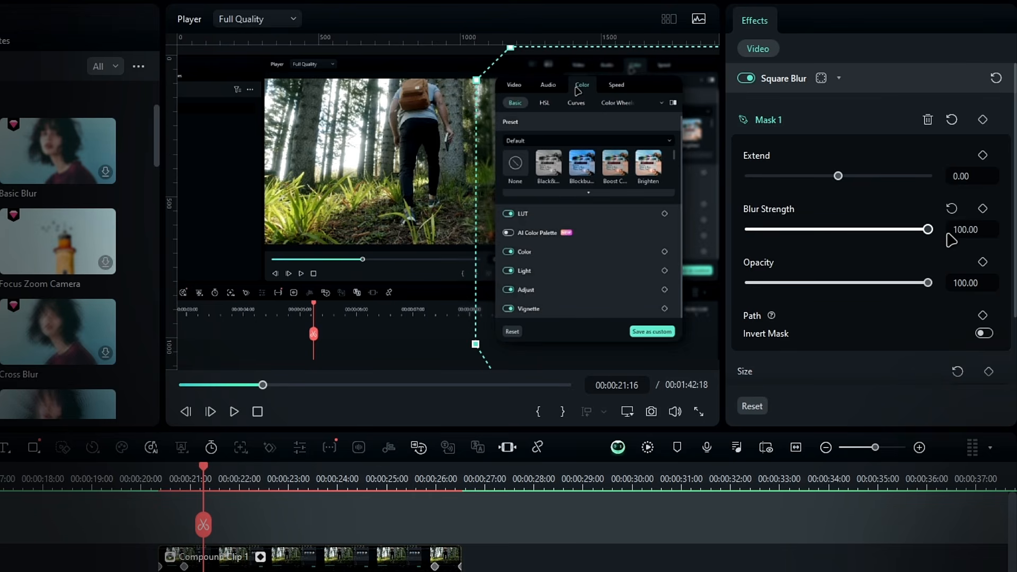
drag(786, 179, 821, 185)
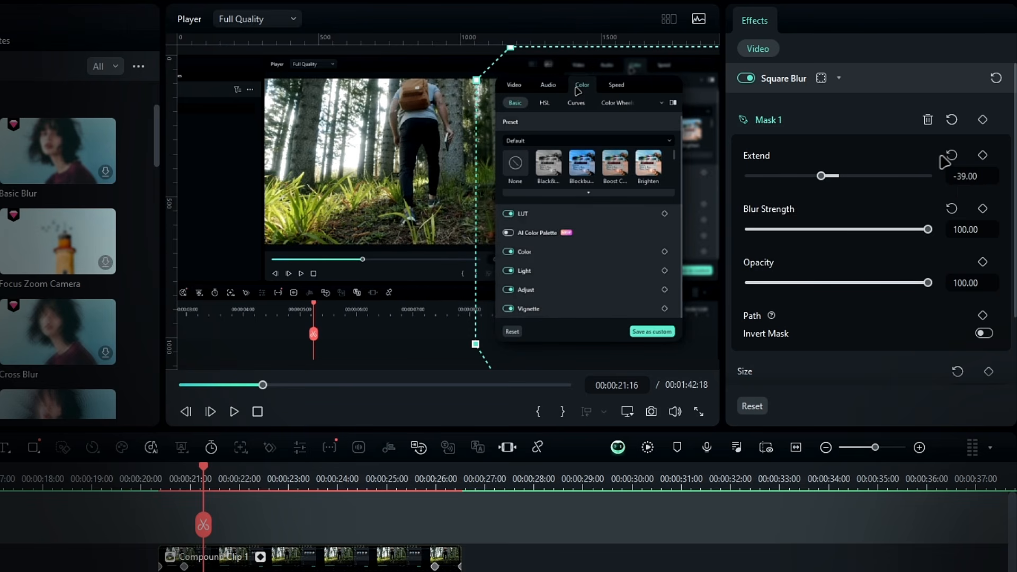
Keyframe Square Blur's opacity at 0% at the clip's start, 00:00:20:21, and at 100% at 00:00:20:53
scroll(904, 249, down, 2)
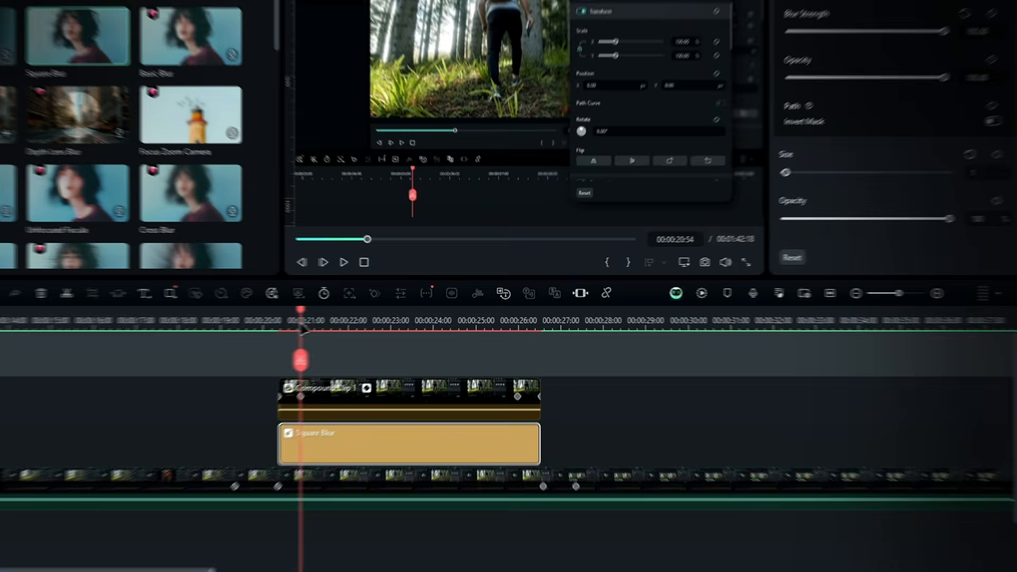
drag(300, 321, 285, 321)
key(Up)
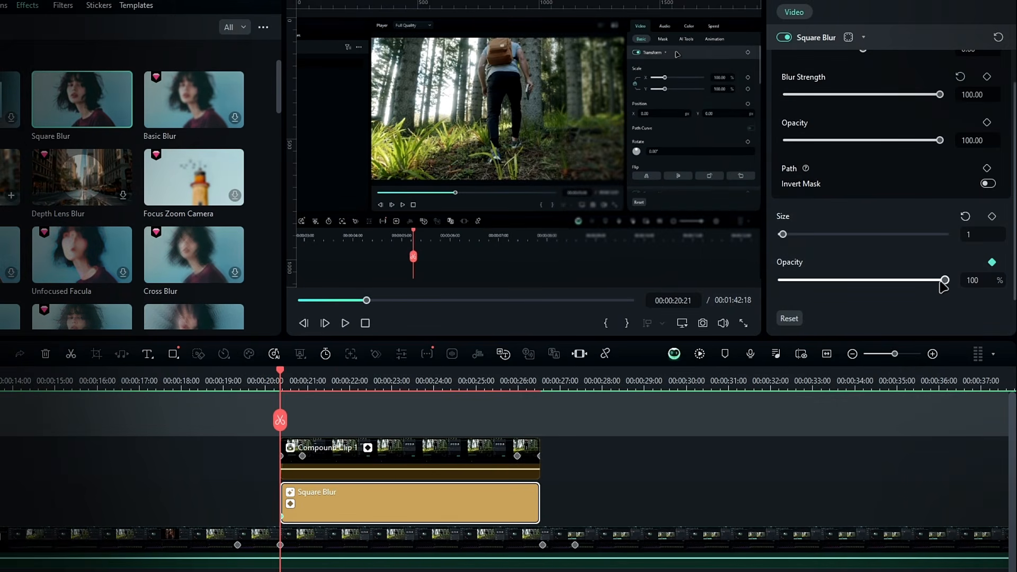
drag(944, 287, 665, 288)
click(304, 379)
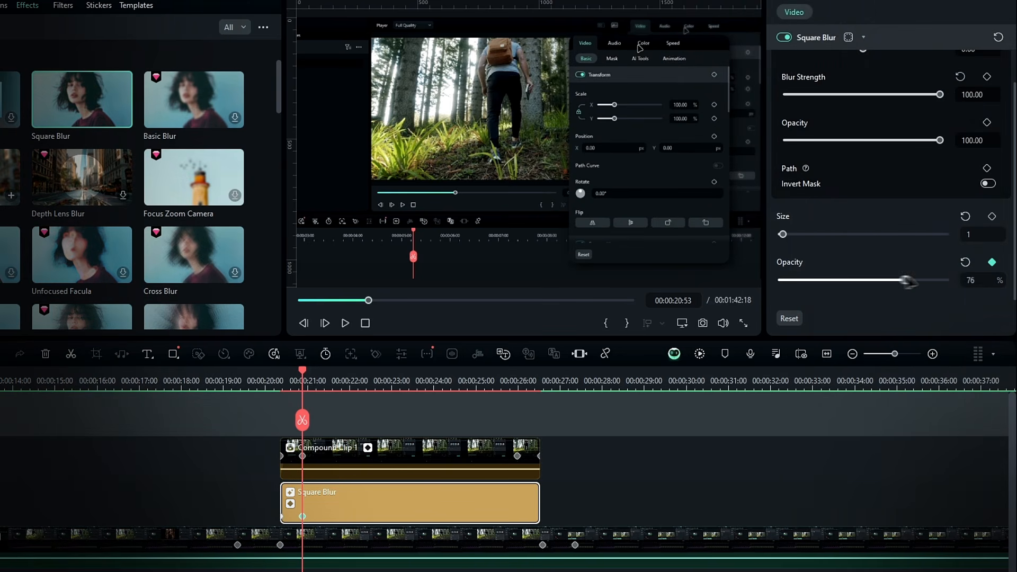
Keyframe Square Blur's opacity at 100% at 00:00:25:59 and at 0% at the clip's end, 00:00:26:32
drag(502, 380, 519, 380)
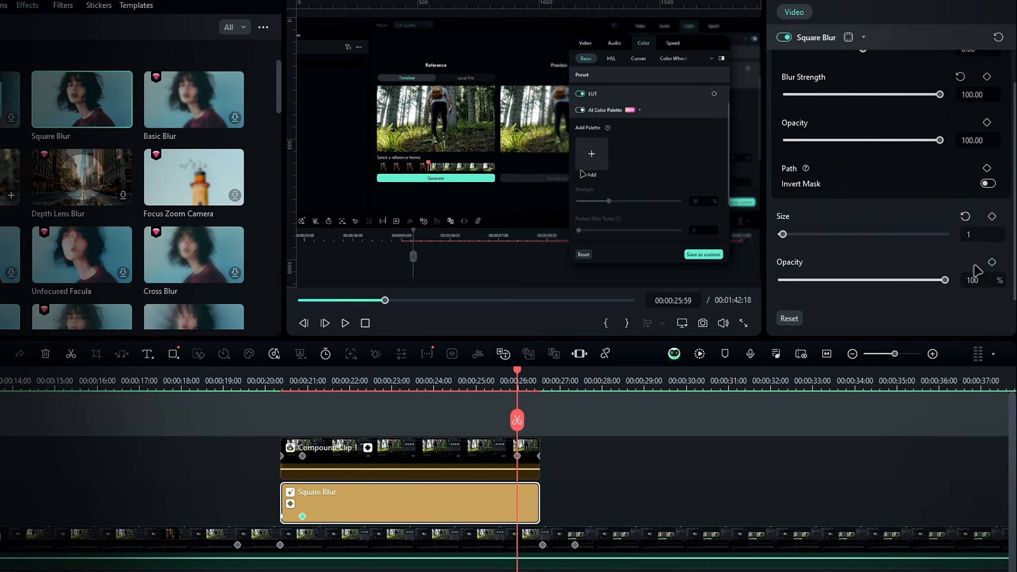
click(536, 379)
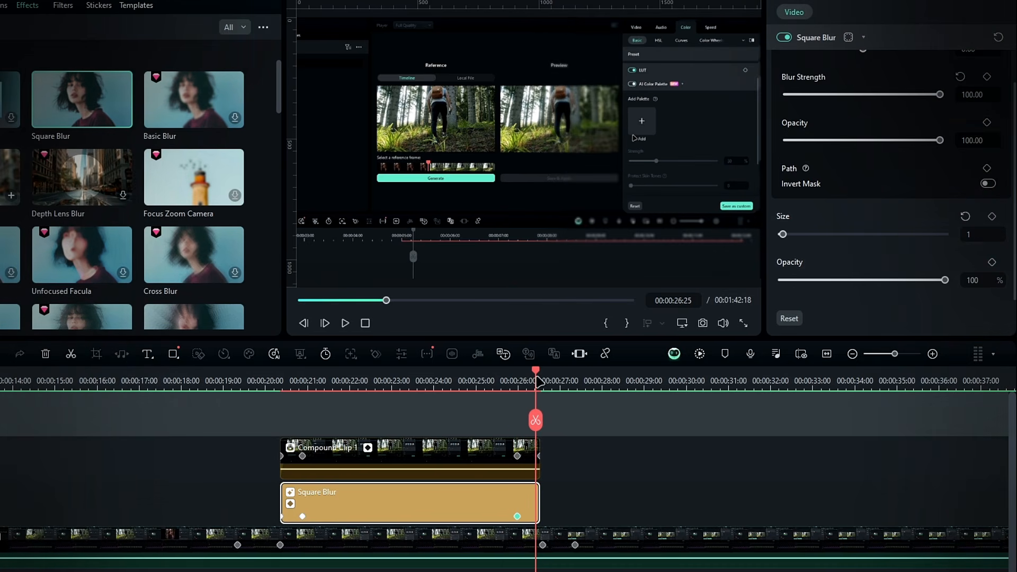
click(837, 280)
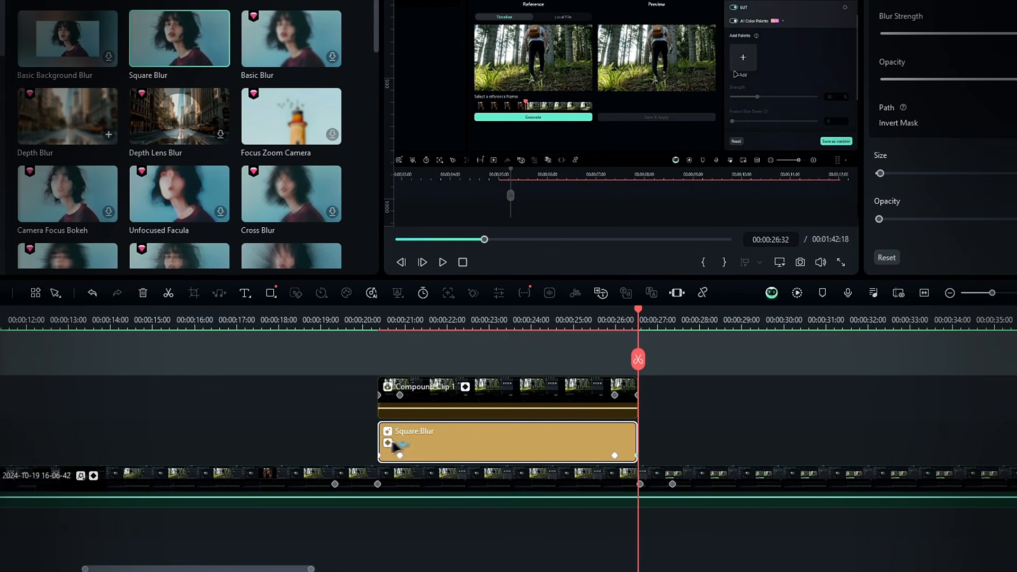
Apply Ease out to all of Square Blur's opacity keyframes and preview the blurred pop-out animation
click(291, 503)
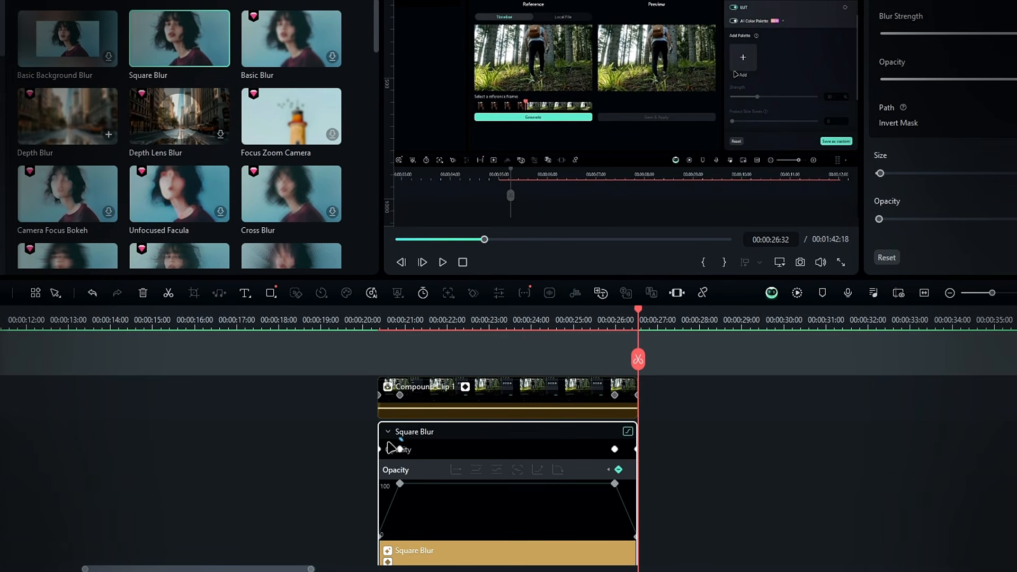
right_click(615, 484)
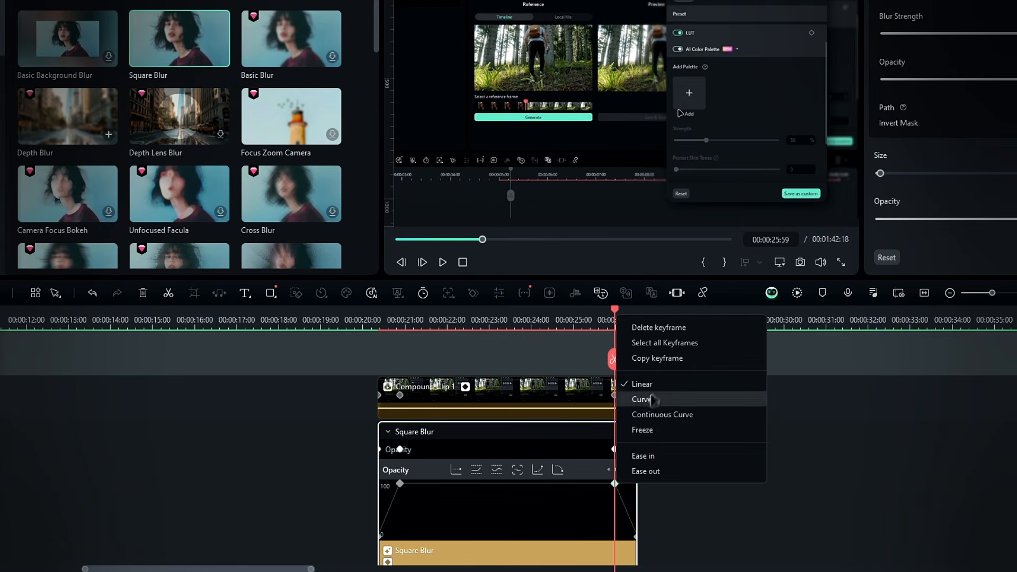
click(665, 351)
click(558, 470)
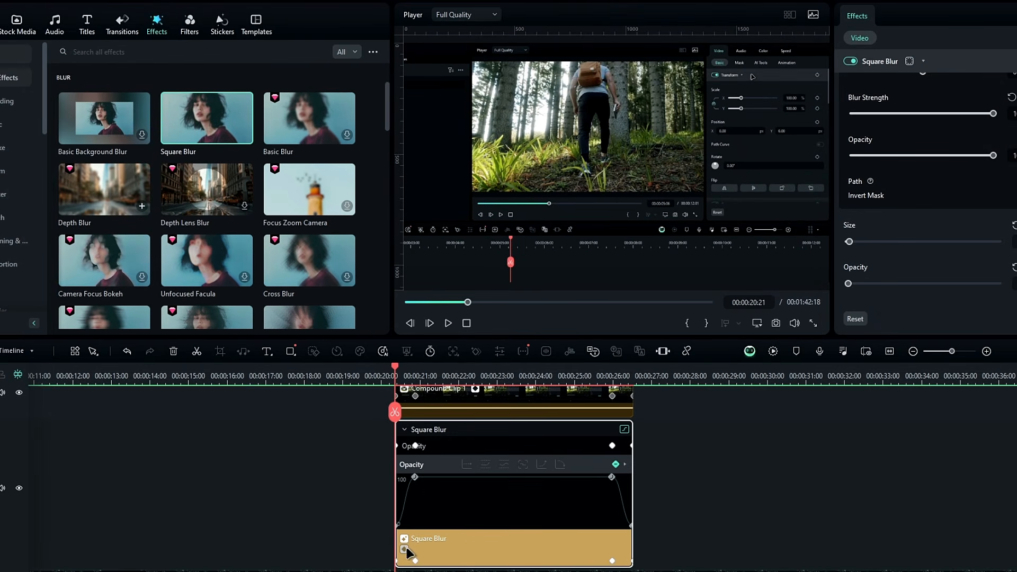
click(405, 550)
drag(682, 444, 677, 492)
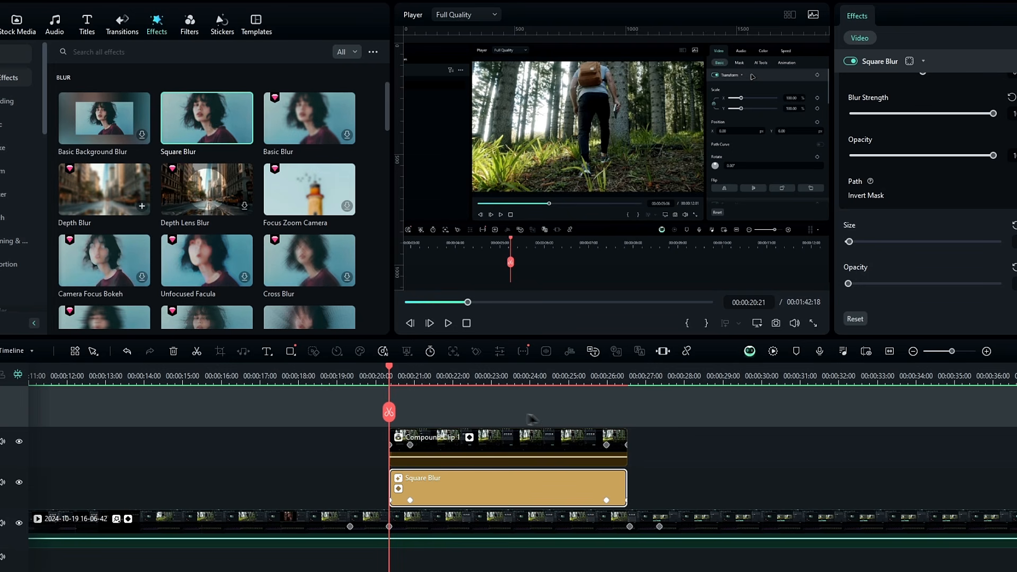
click(375, 378)
key(space)
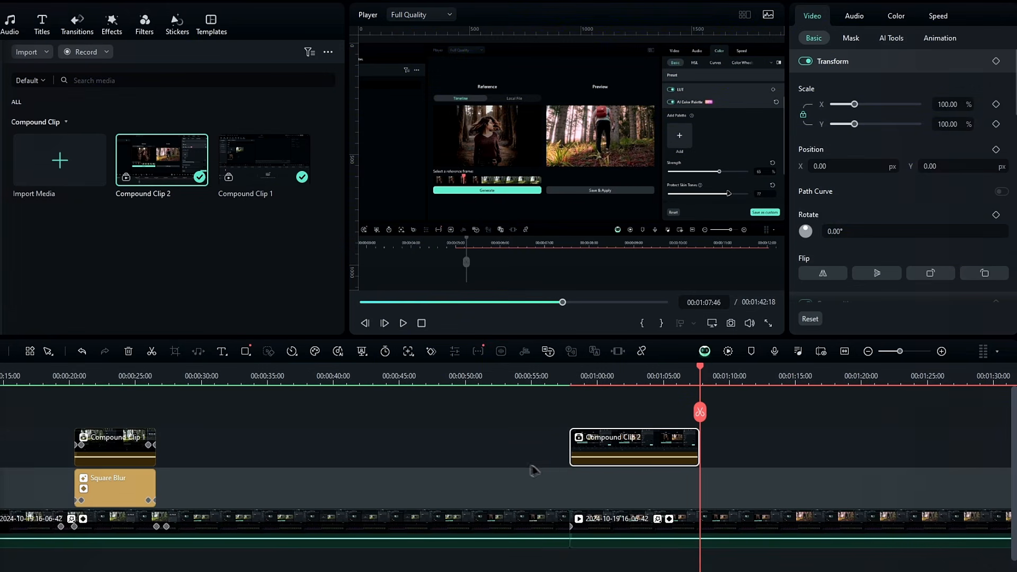
Copy Compound Clip 1's effects, paste them onto Compound Clip 2, and move the two closing keyframes to the clip's end
right_click(132, 453)
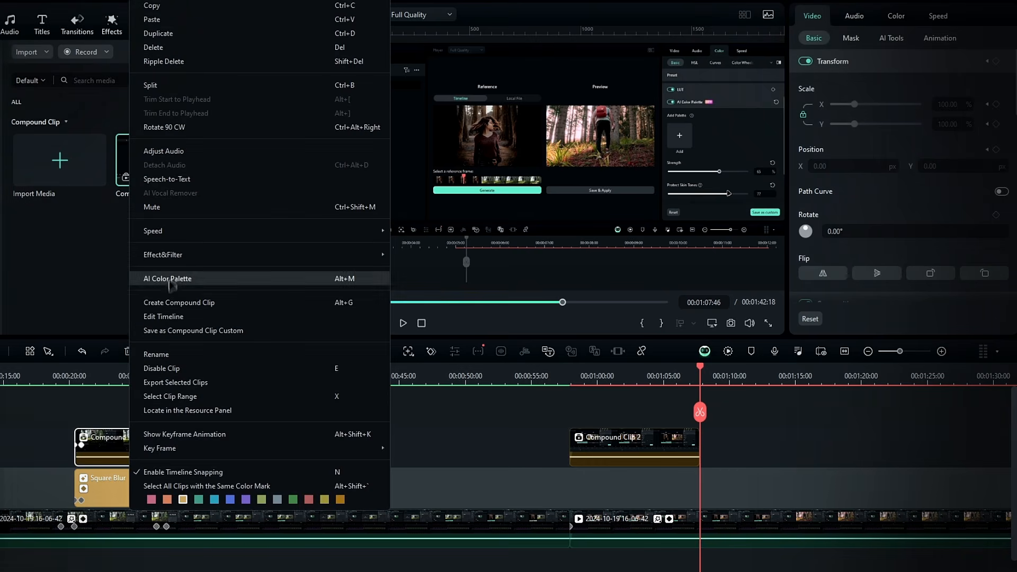
mouse_move(238, 255)
click(418, 255)
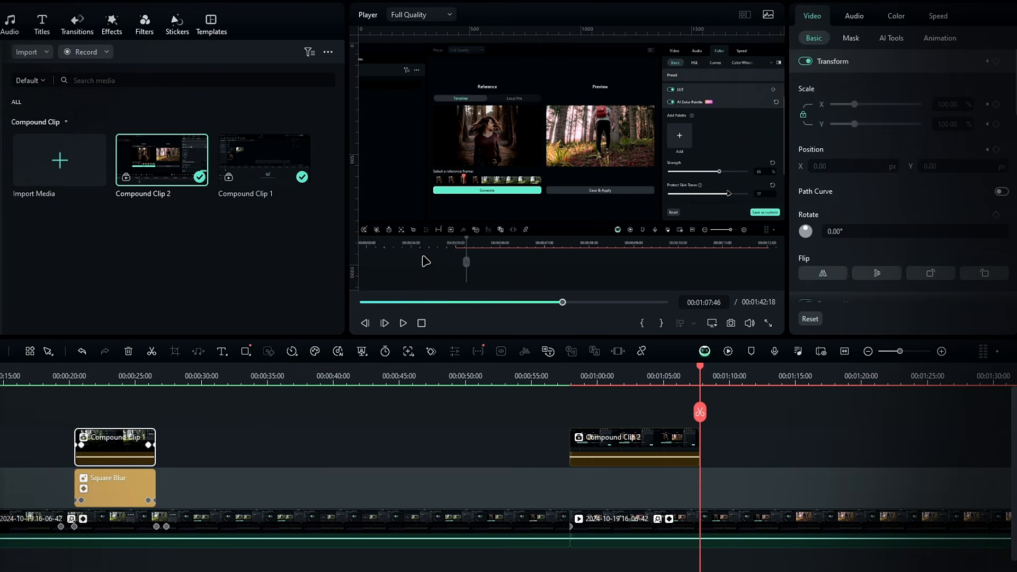
click(581, 371)
right_click(614, 439)
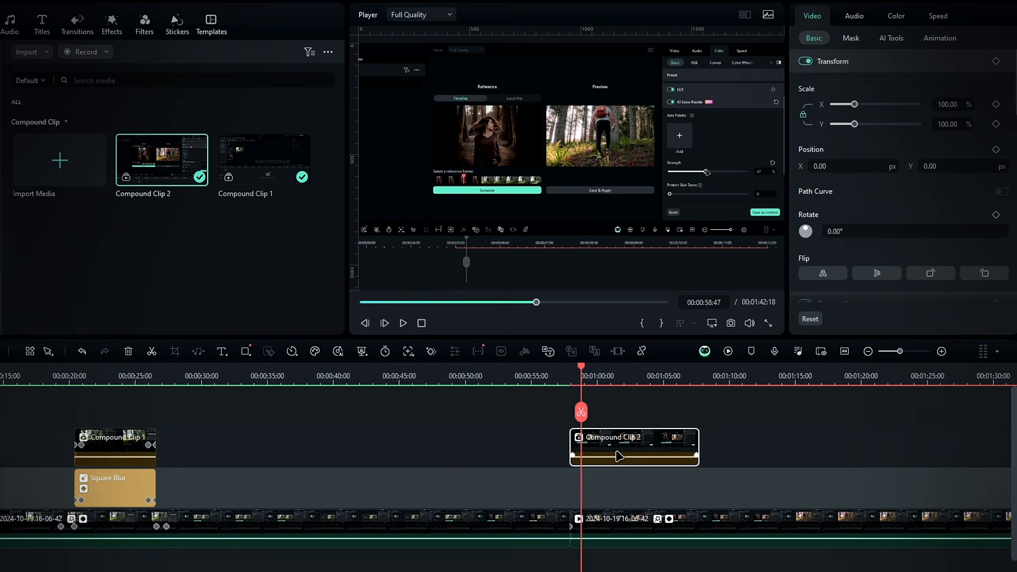
mouse_move(778, 259)
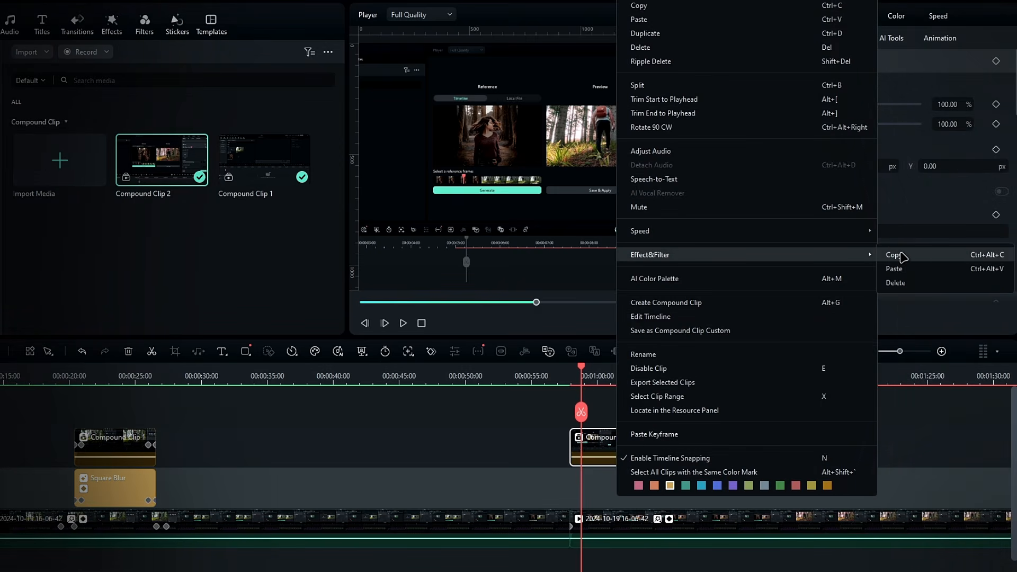
click(904, 269)
click(597, 371)
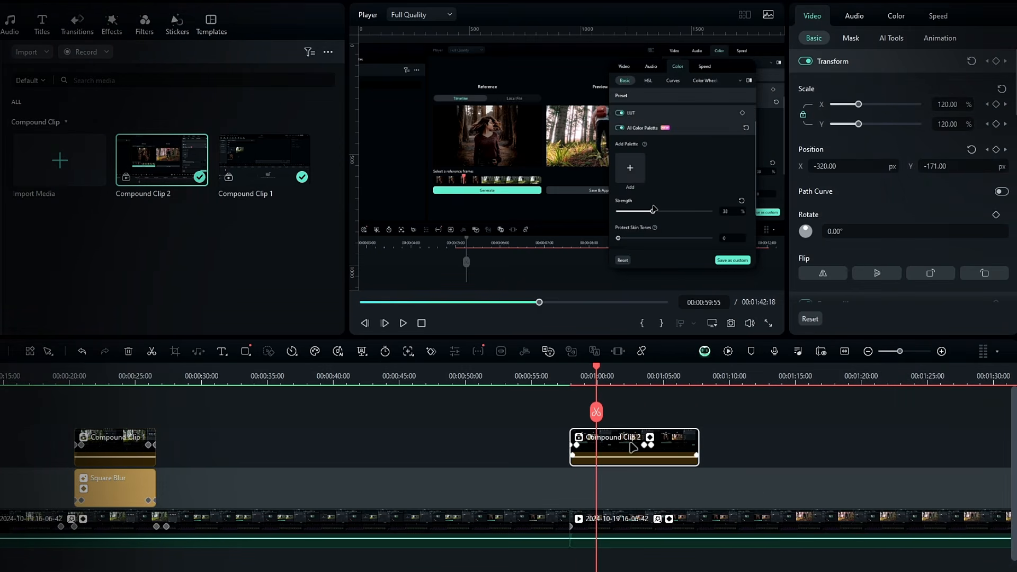
click(651, 447)
drag(651, 446, 699, 446)
Copy the Square Blur effect beneath Compound Clip 2, align it with the clip's start and extend it to 00:01:07:46
click(117, 487)
key(ctrl+c)
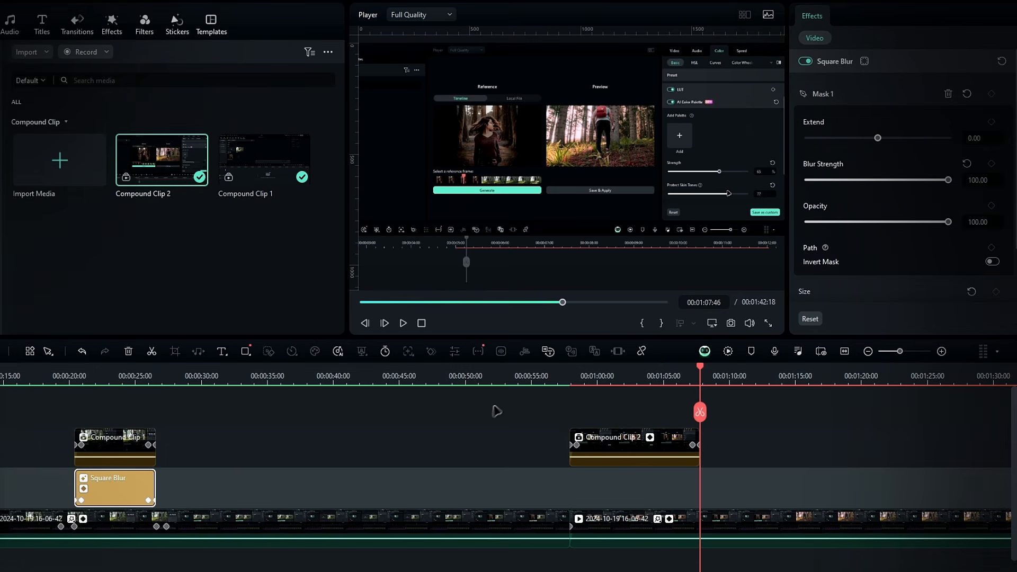
click(578, 371)
key(ctrl+v)
scroll(590, 488, up, 3)
drag(589, 488, 574, 488)
drag(644, 485, 731, 489)
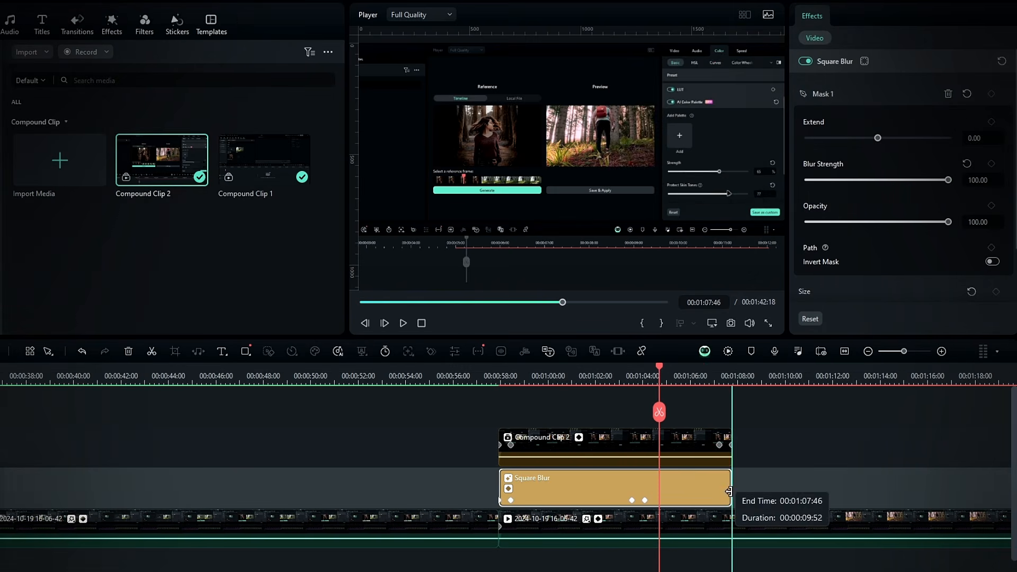
Move the copied Square Blur's two closing keyframes to the end of the effect
click(644, 500)
ctrl+click(632, 500)
drag(632, 500, 719, 500)
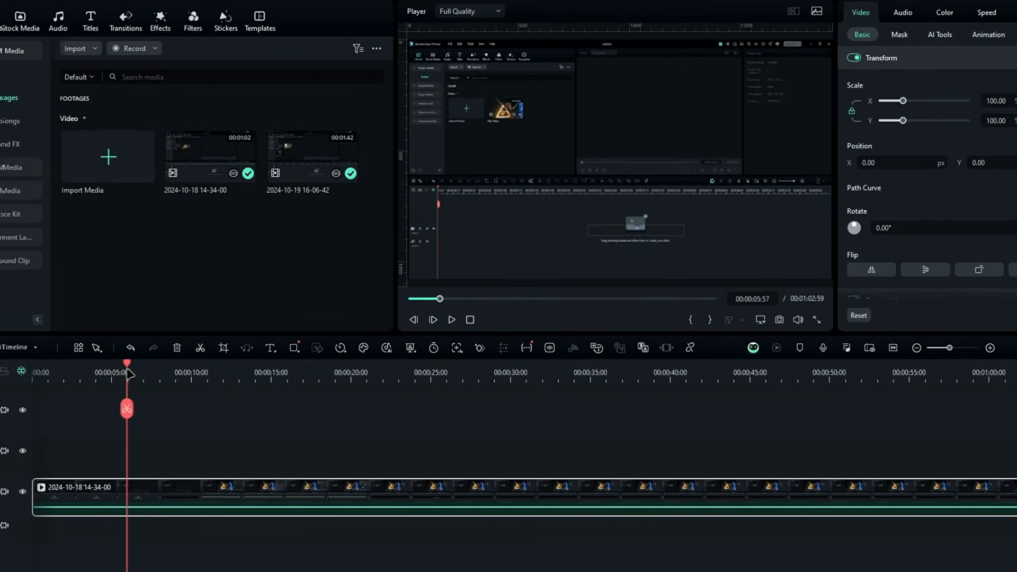
drag(128, 375, 170, 381)
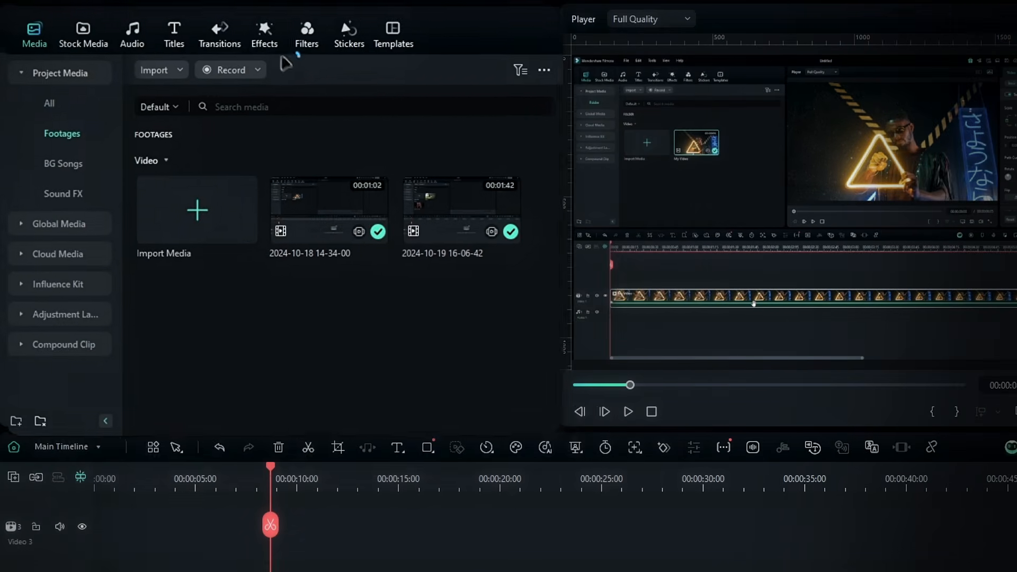
click(266, 37)
click(92, 149)
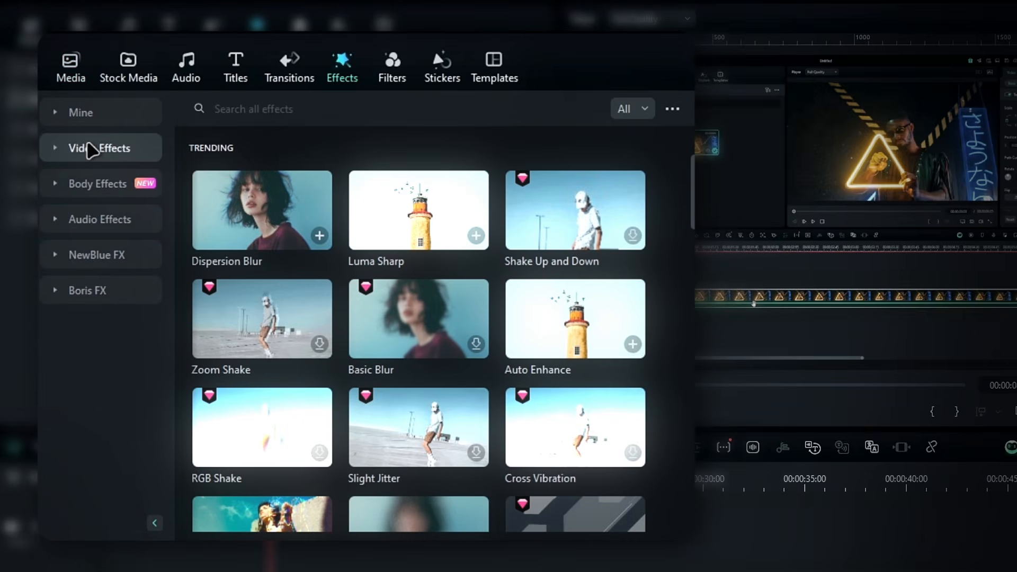
click(101, 290)
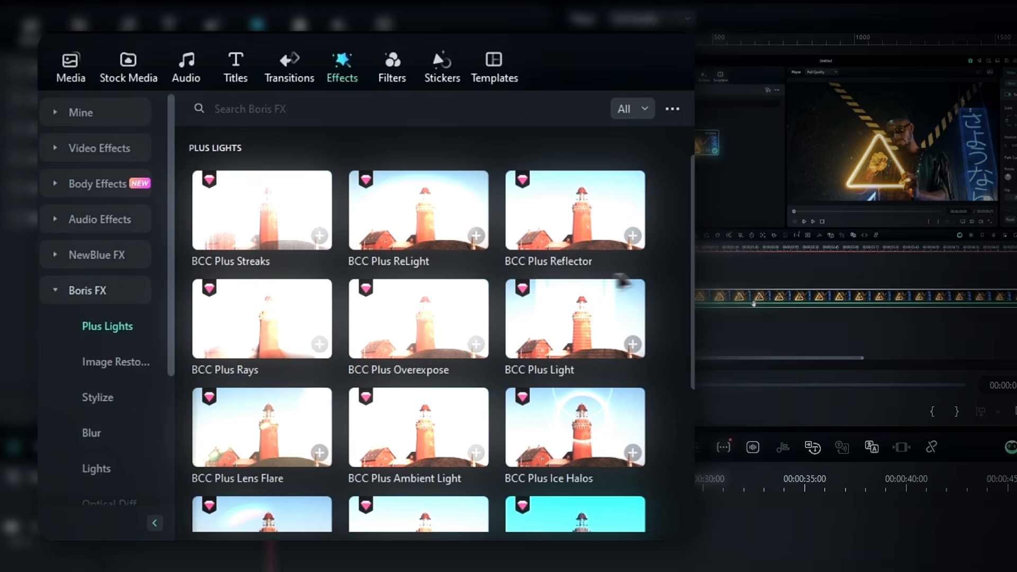
scroll(687, 341, down, 4)
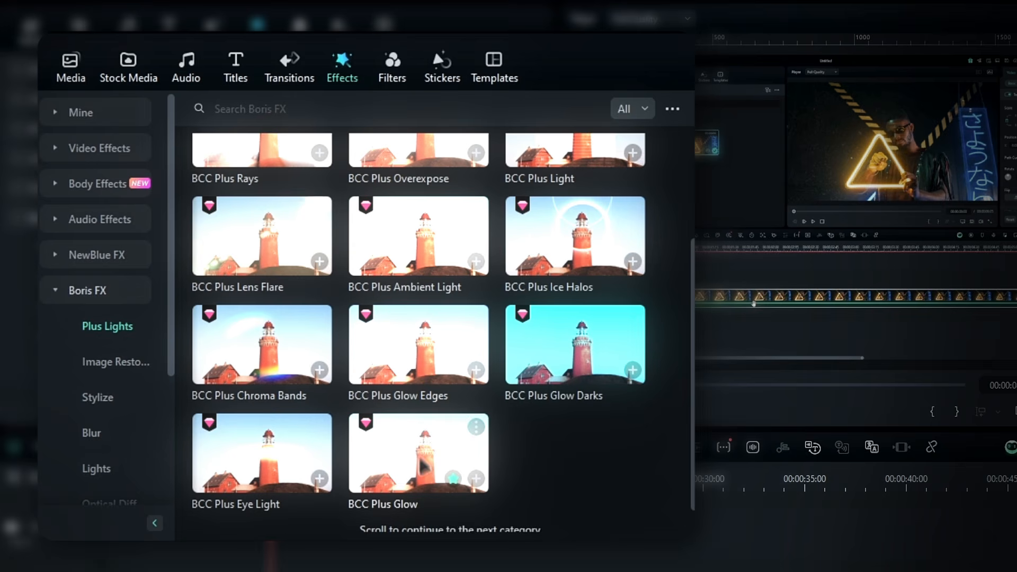
drag(426, 454, 371, 571)
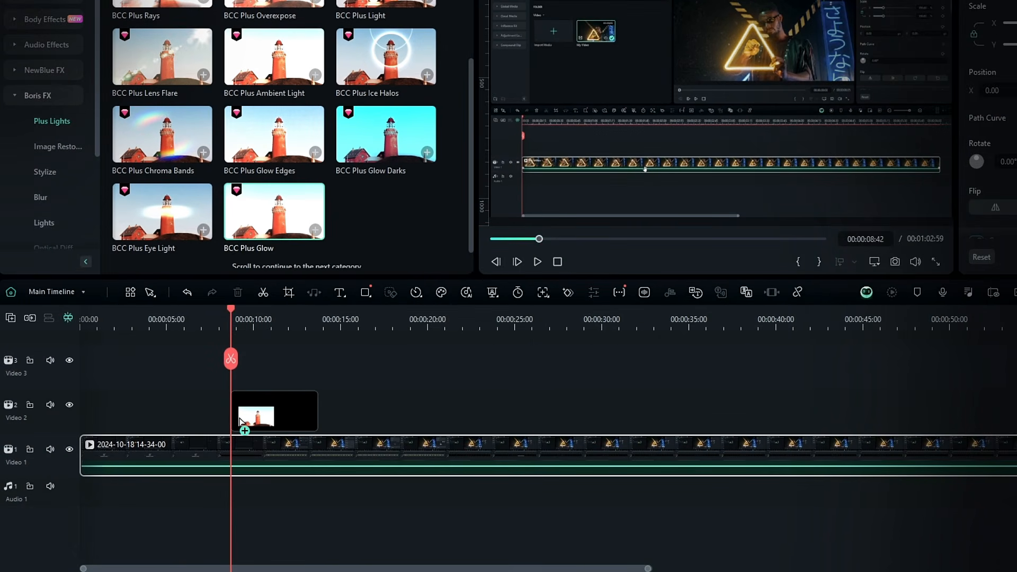
drag(239, 418, 241, 418)
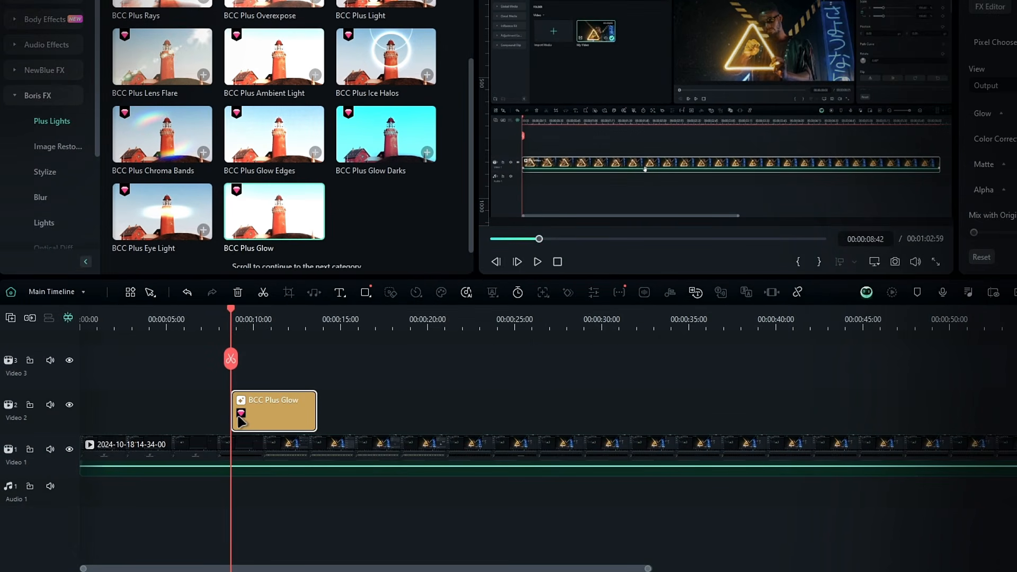
Trim the BCC Plus Glow effect so that it ends at 00:00:08:55
drag(245, 319, 517, 365)
key(ctrl+b)
key(Delete)
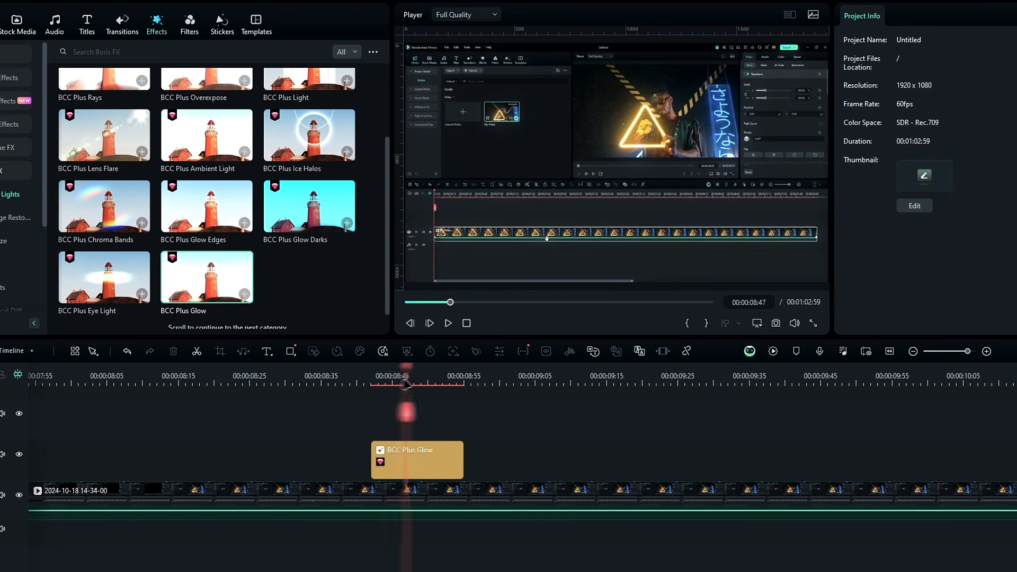
Draw a custom BCC Plus Glow mask around the recorded My Video timeline clip, with Extend 10 and Blur Strength 20
click(418, 460)
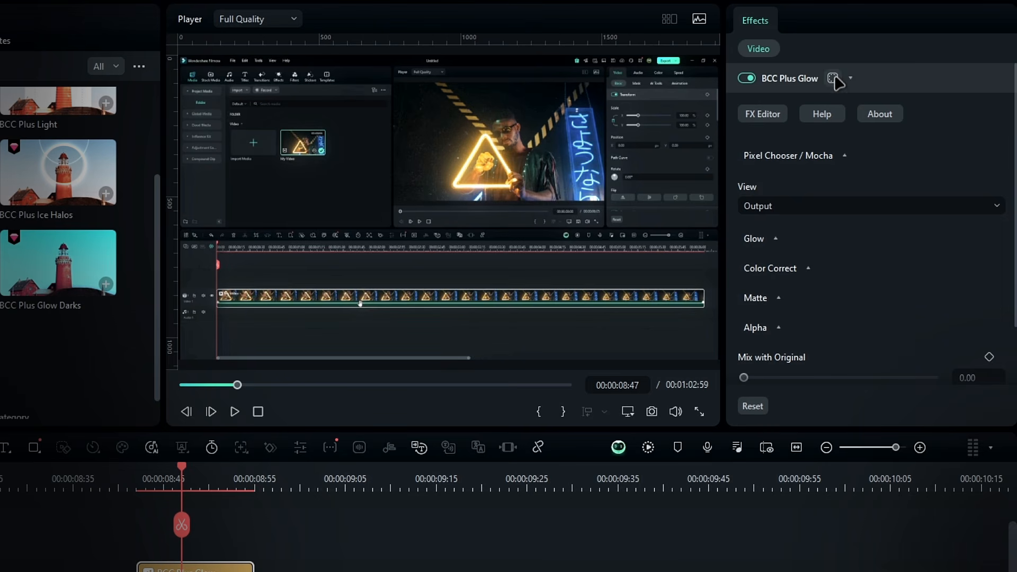
click(833, 78)
click(858, 137)
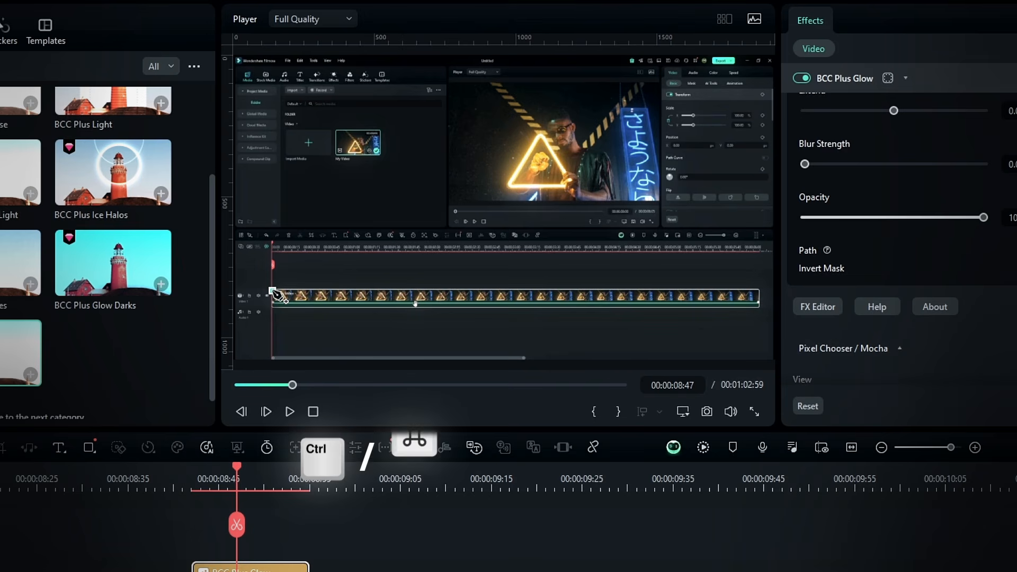
scroll(620, 325, up, 5)
drag(733, 339, 733, 187)
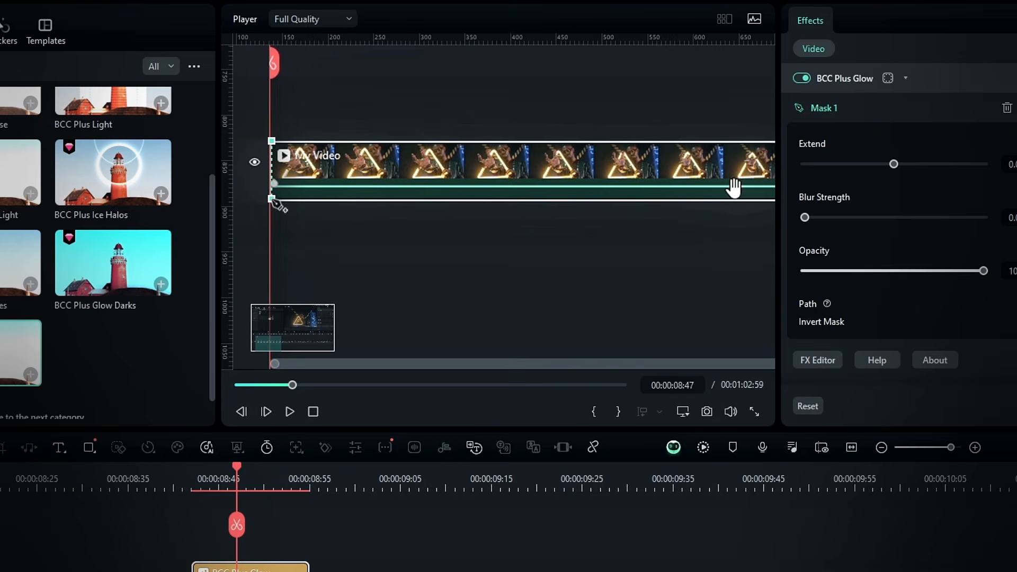
mouse_move(276, 344)
mouse_down()
mouse_move(363, 331)
mouse_move(365, 342)
mouse_move(264, 350)
mouse_up()
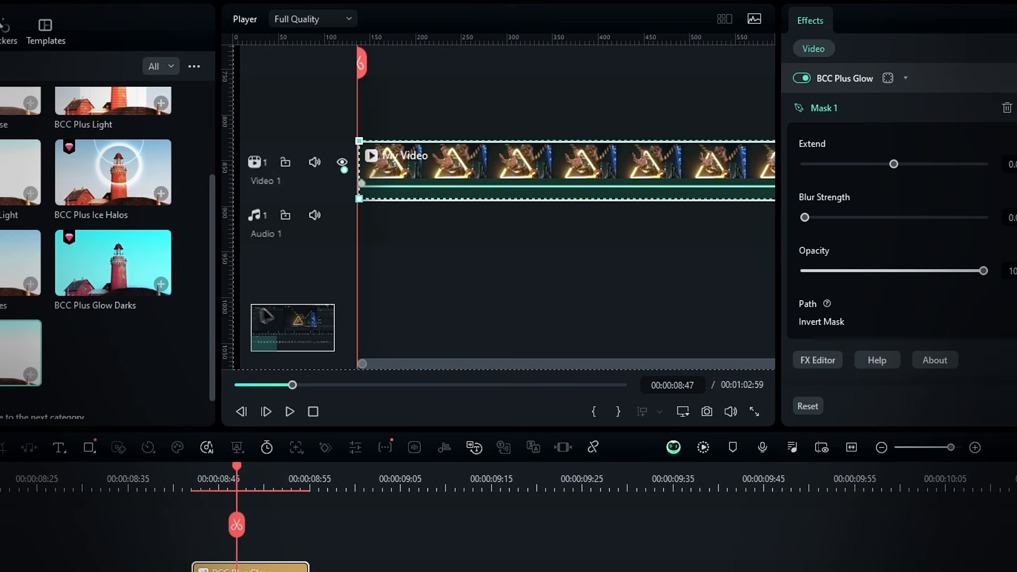
scroll(677, 229, down, 5)
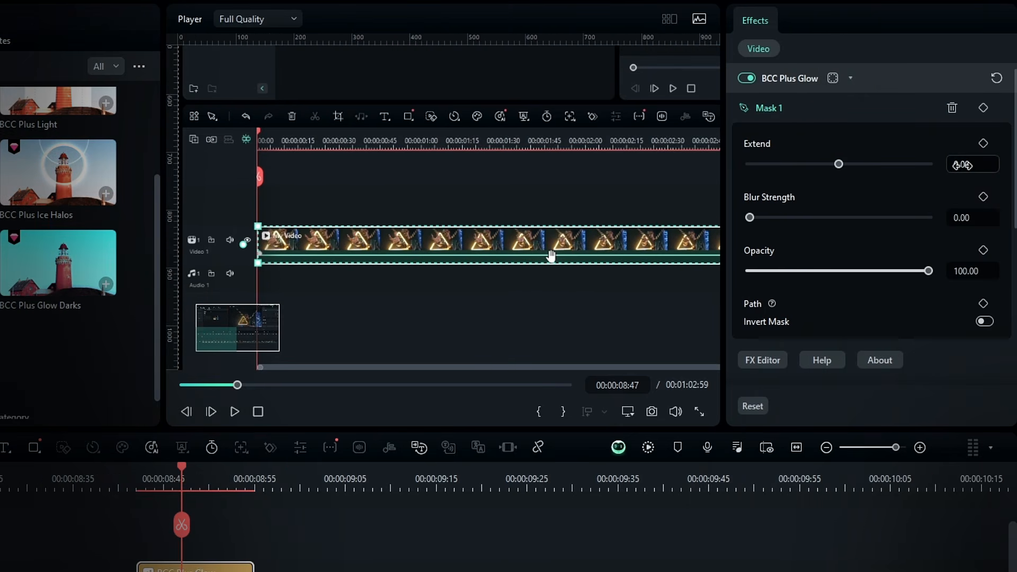
key(Return)
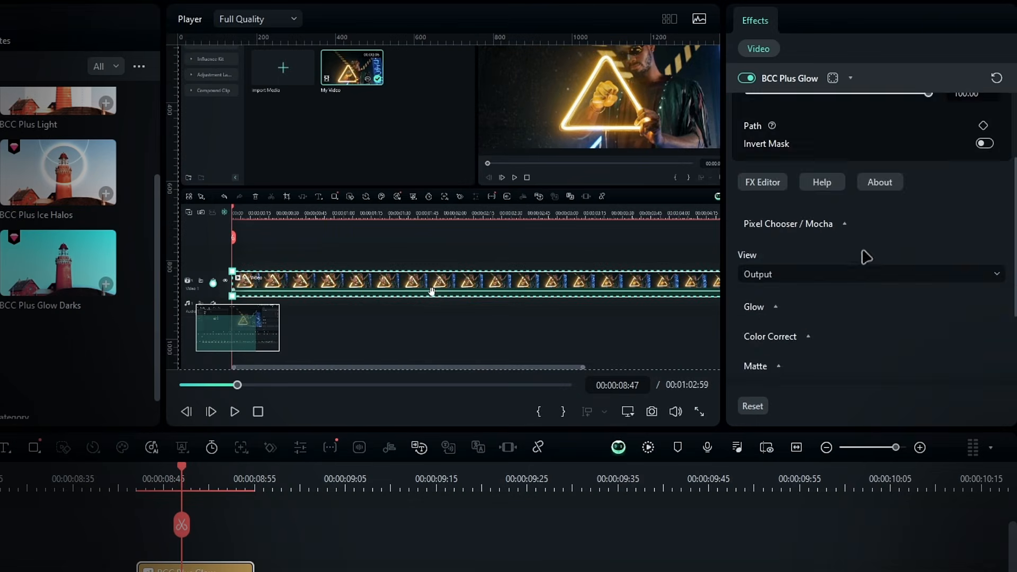
Raise BCC Plus Glow's color Temperature and fine-tune its glow settings
scroll(863, 255, down, 3)
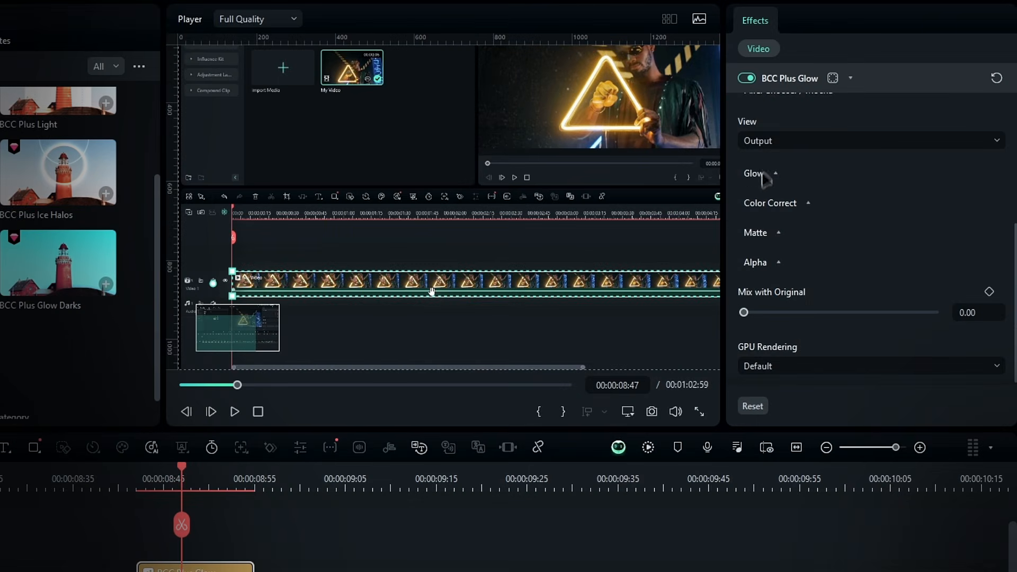
click(765, 175)
scroll(845, 220, down, 5)
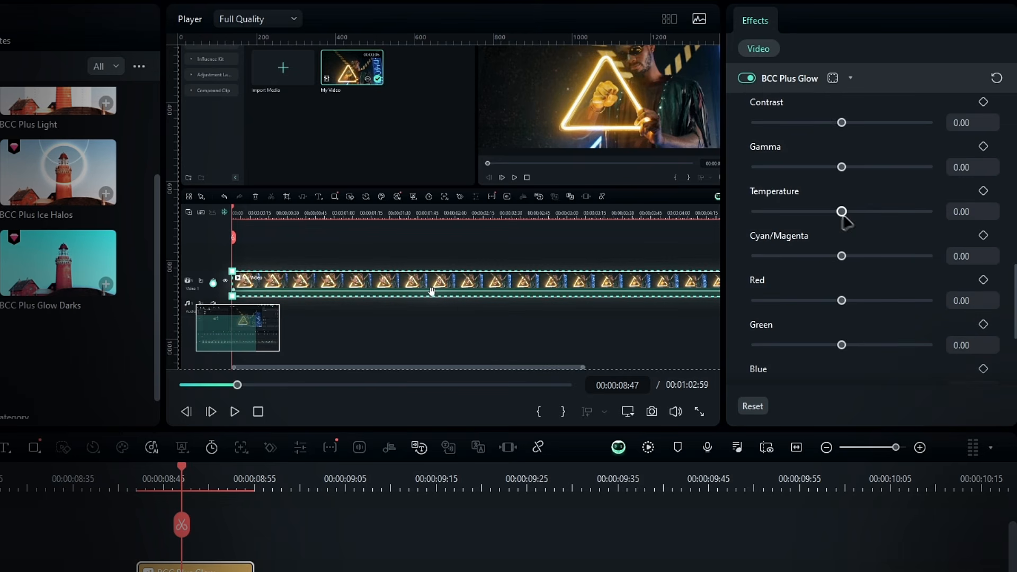
drag(857, 219, 888, 220)
scroll(874, 218, up, 4)
drag(842, 167, 882, 164)
scroll(879, 234, down, 5)
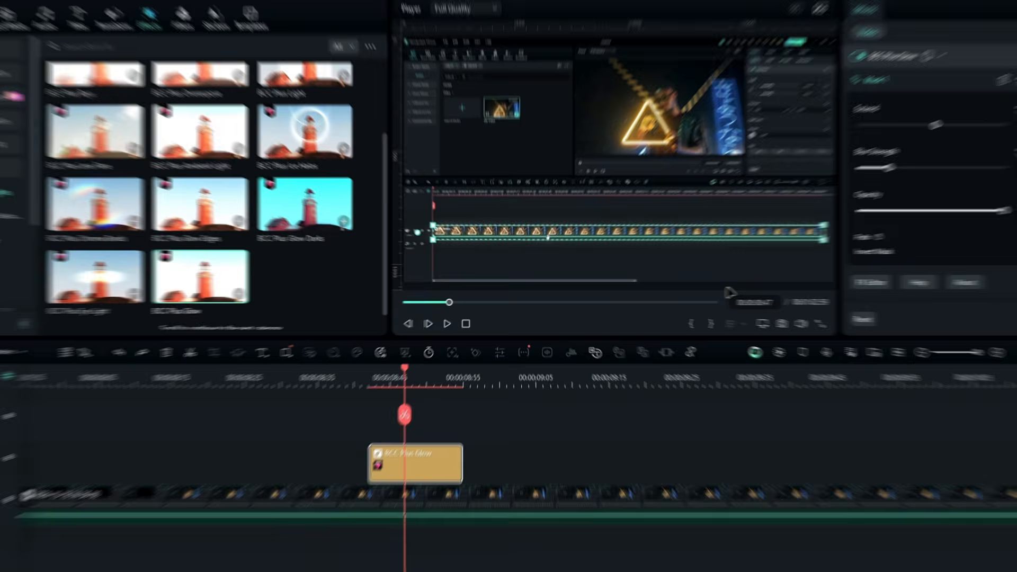
Keyframe the glow mask's opacity at 100 at 00:00:08:42 and at 0 at the effect's end, 00:00:08:55
click(385, 376)
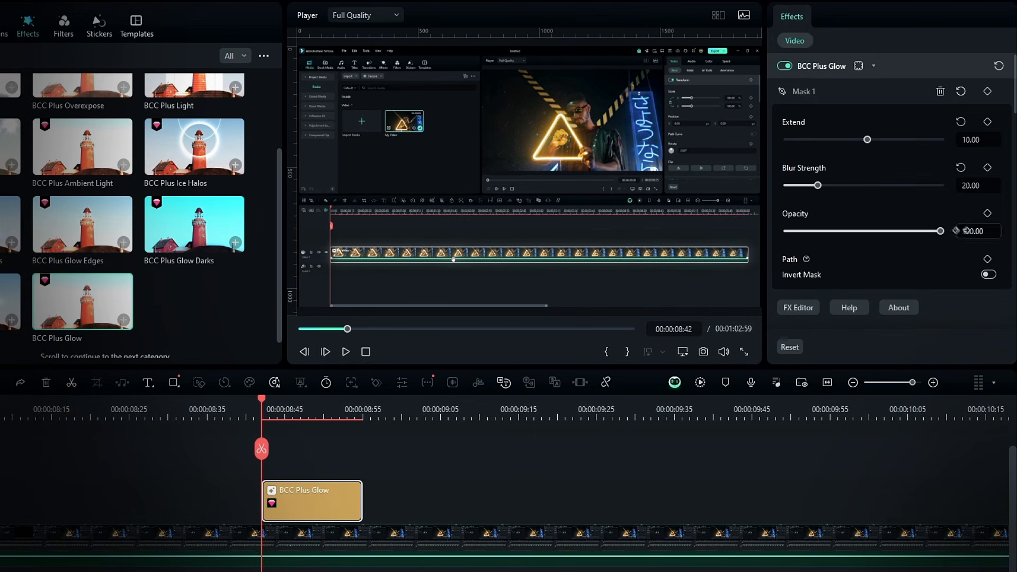
click(987, 214)
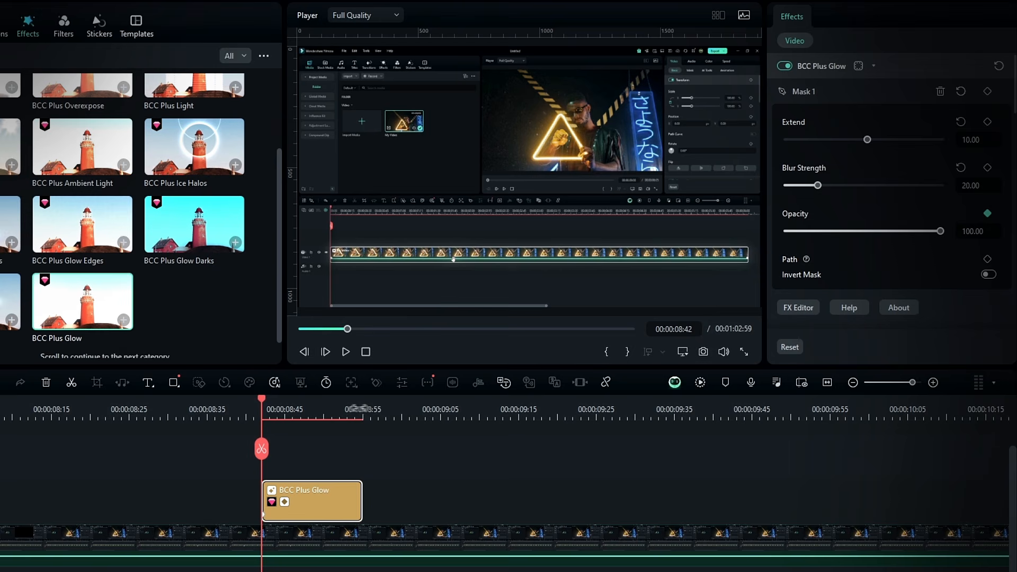
click(362, 409)
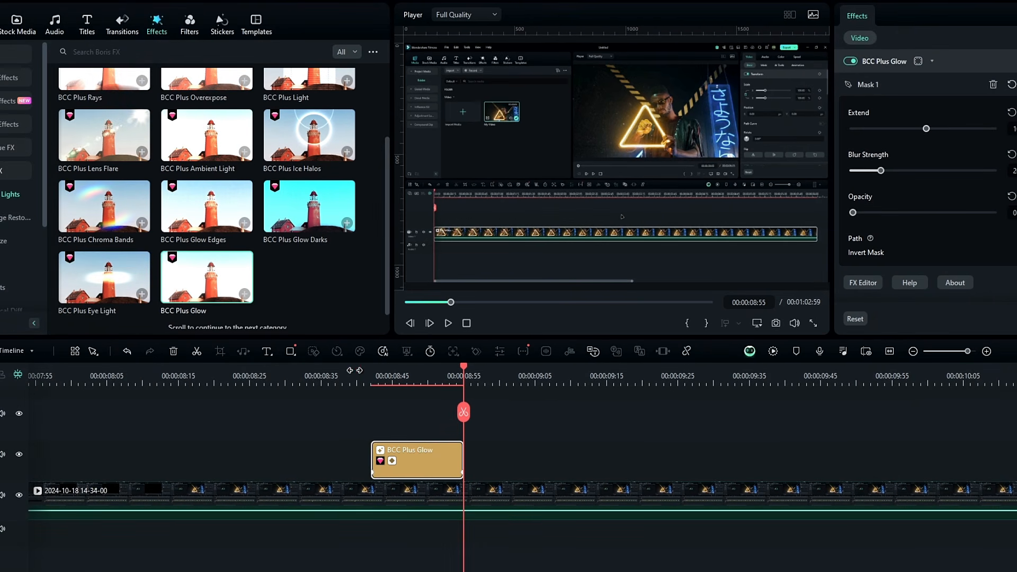
Preview the fading glow several times, starting just before the BCC Plus Glow effect
click(357, 374)
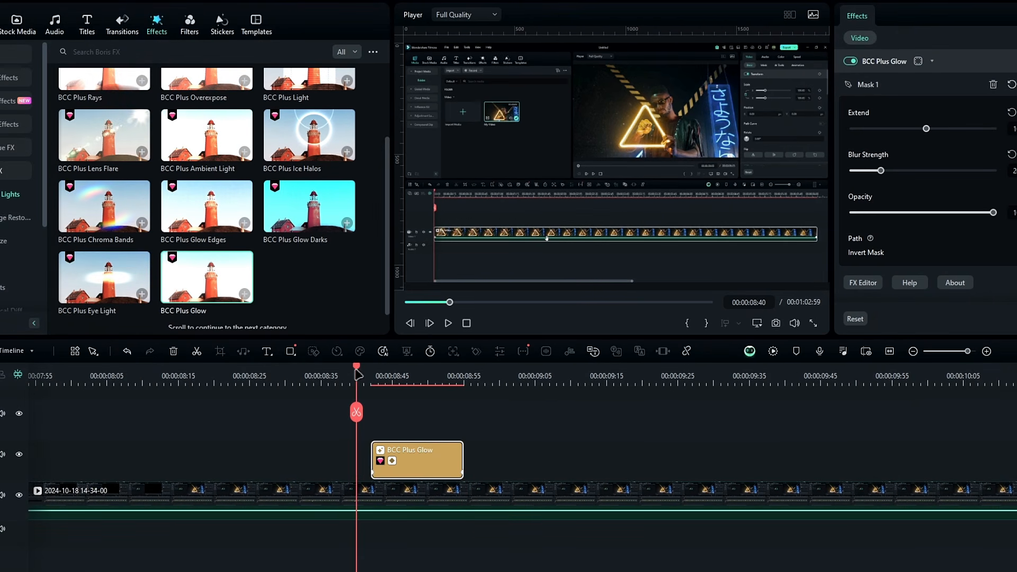
key(space)
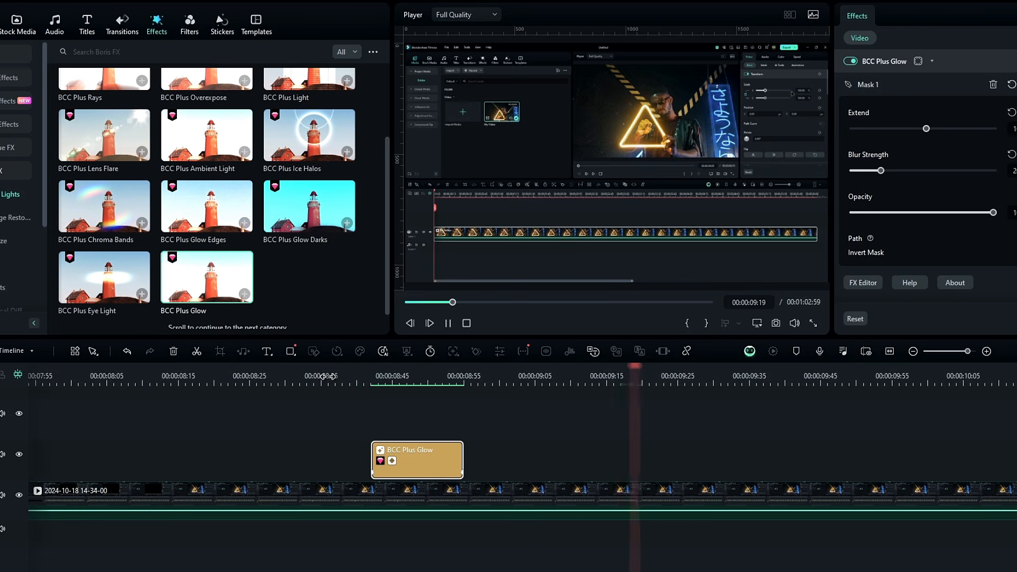
click(328, 377)
click(328, 377)
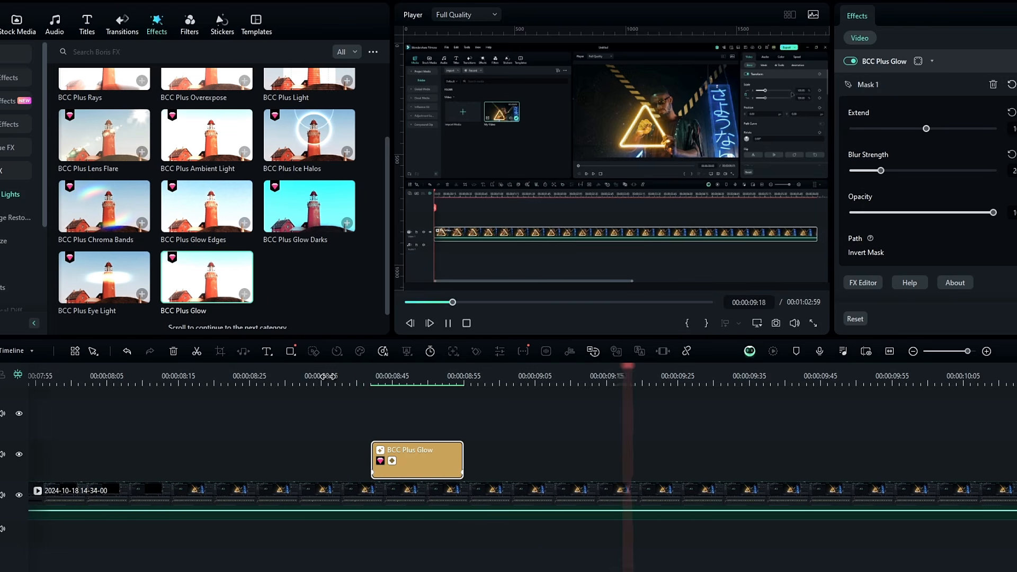
click(328, 377)
click(328, 376)
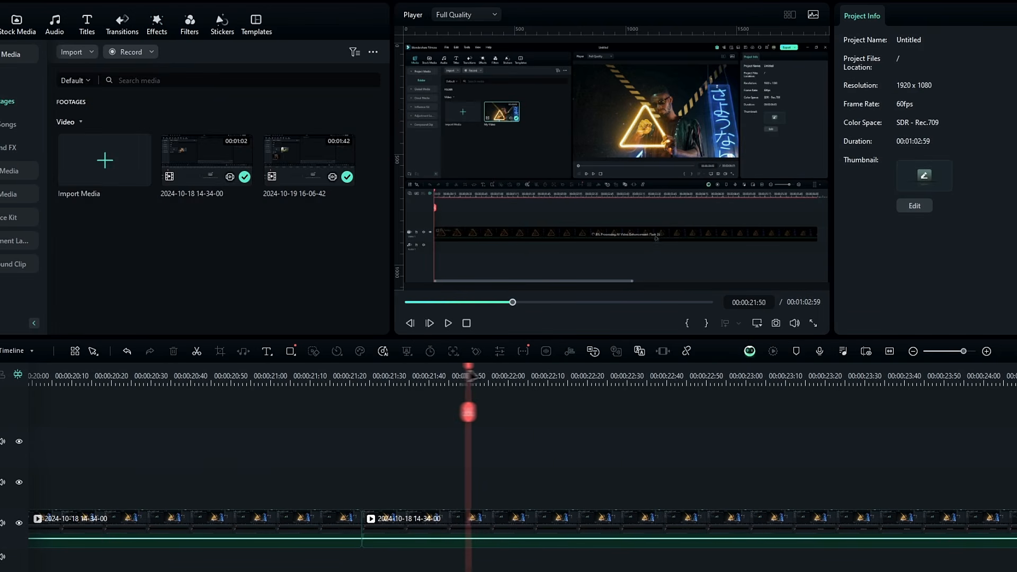
drag(465, 379, 553, 413)
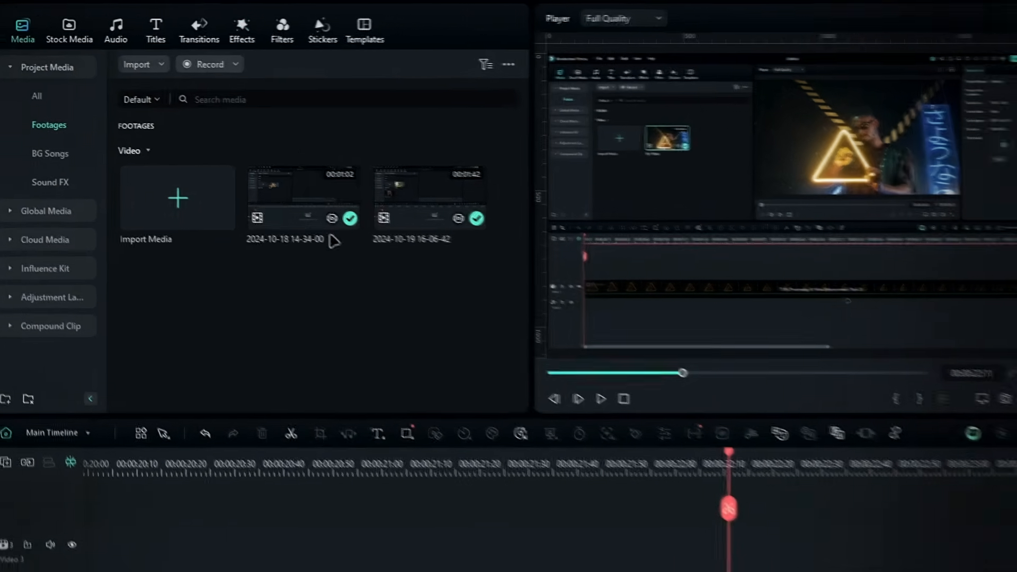
click(289, 54)
click(131, 148)
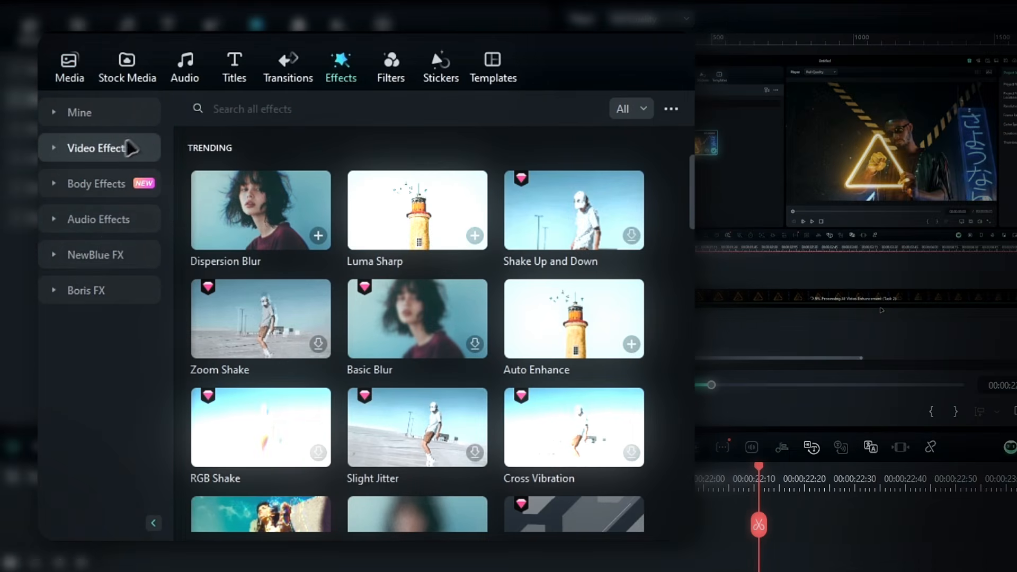
click(106, 299)
click(98, 468)
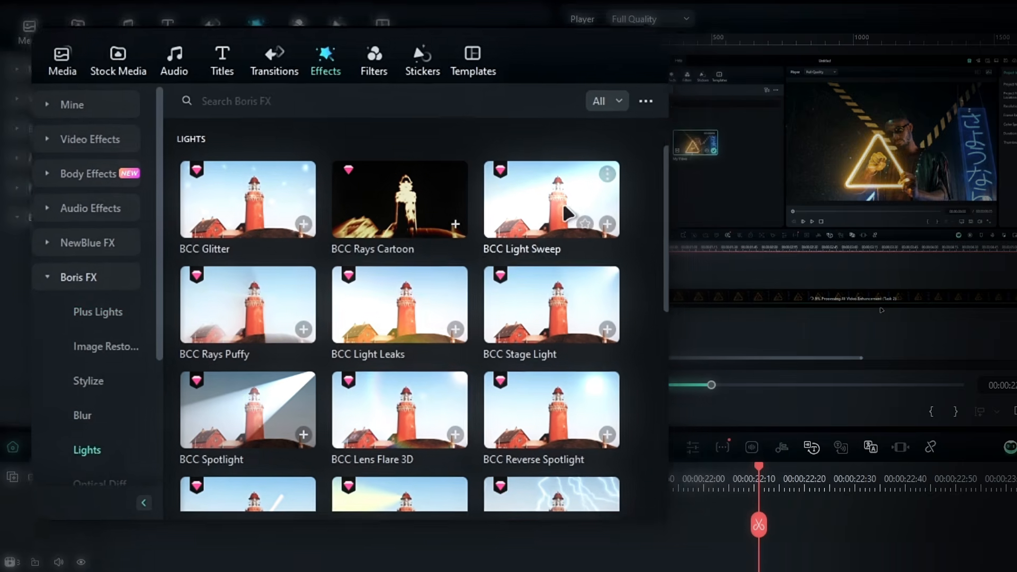
drag(586, 231, 264, 435)
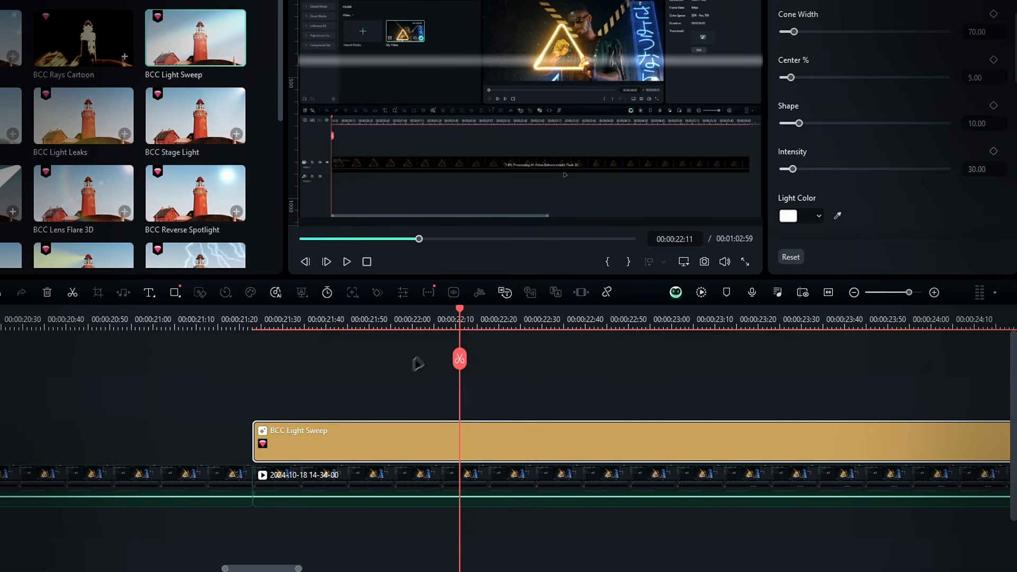
Split the BCC Light Sweep effect at 00:00:23:00 and delete the part after the cut
drag(523, 321, 444, 321)
drag(461, 310, 589, 335)
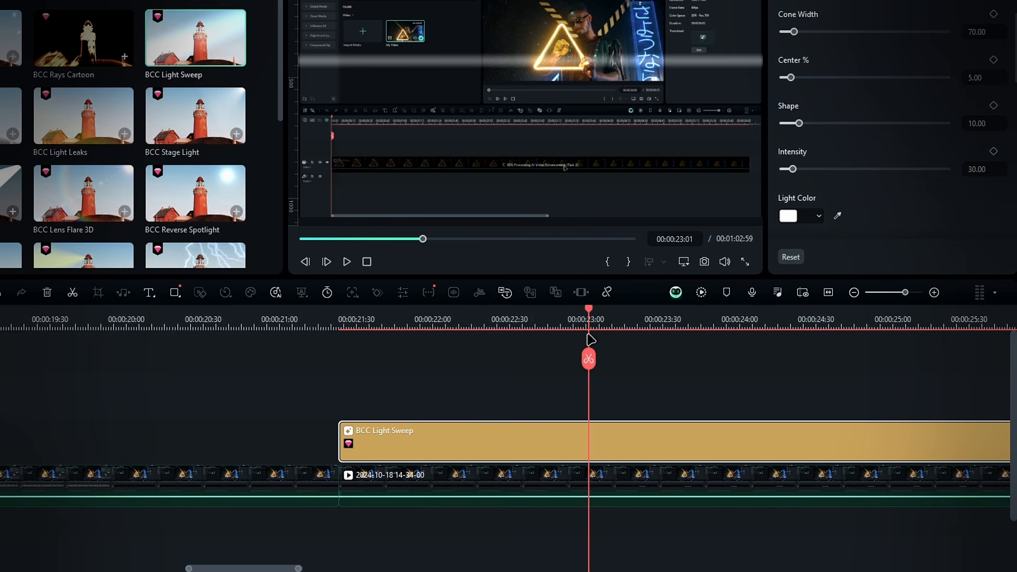
click(587, 359)
key(Delete)
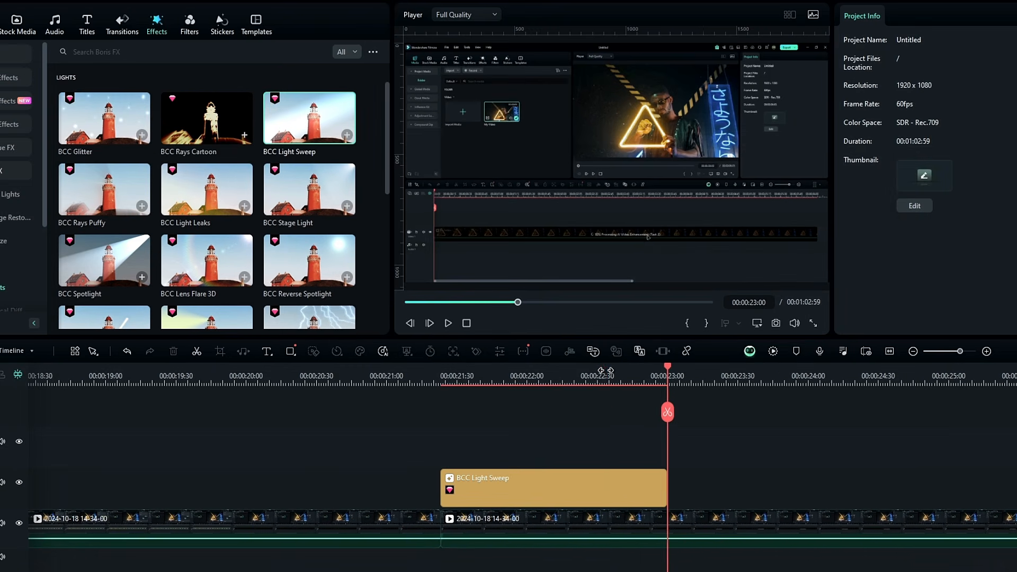
With the playhead mid-effect, set BCC Light Sweep's Direction to 30 and its Center % and Shape to 0
drag(516, 317, 476, 321)
drag(566, 376, 541, 376)
click(586, 480)
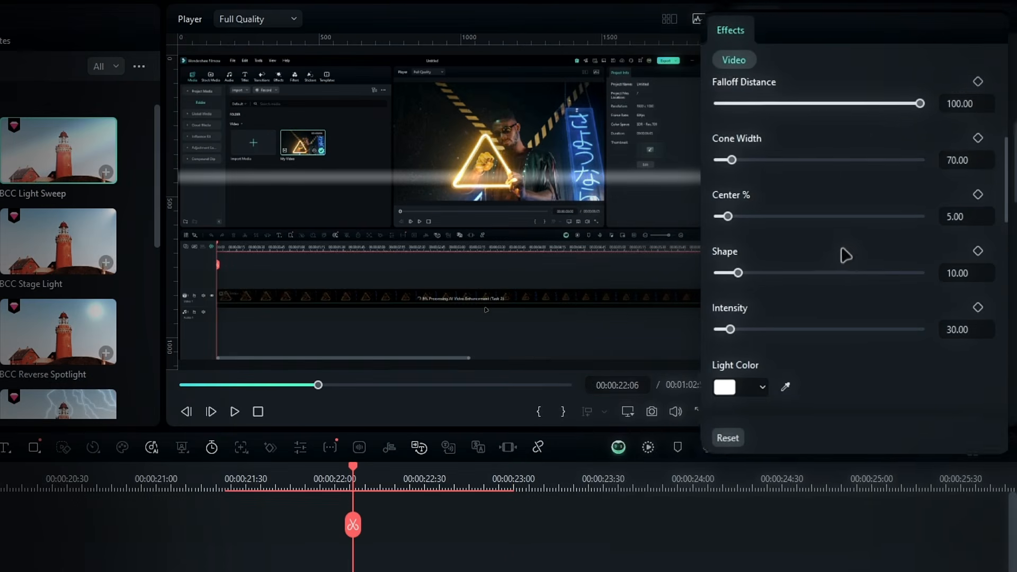
scroll(899, 239, up, 5)
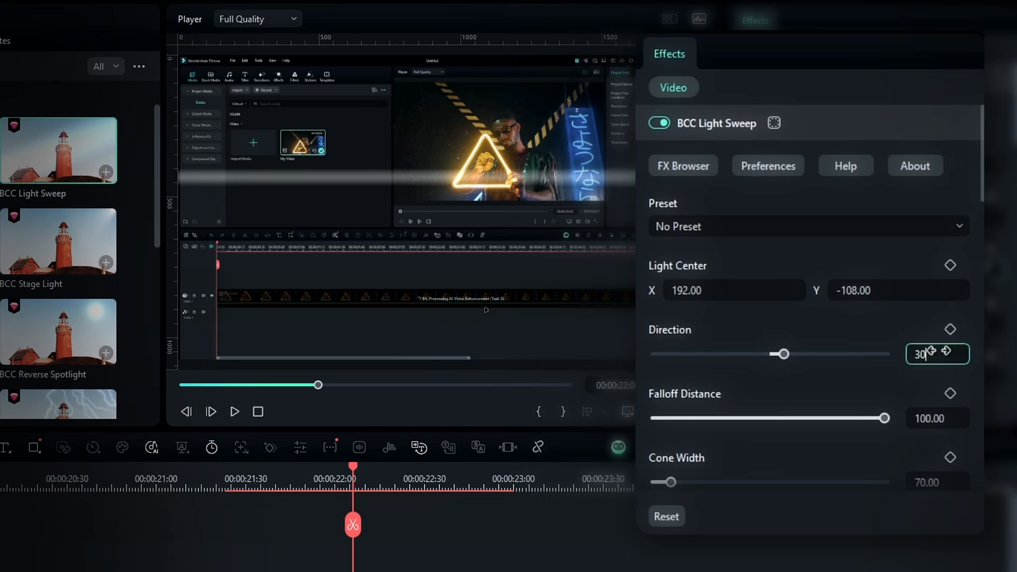
key(Return)
scroll(895, 370, down, 4)
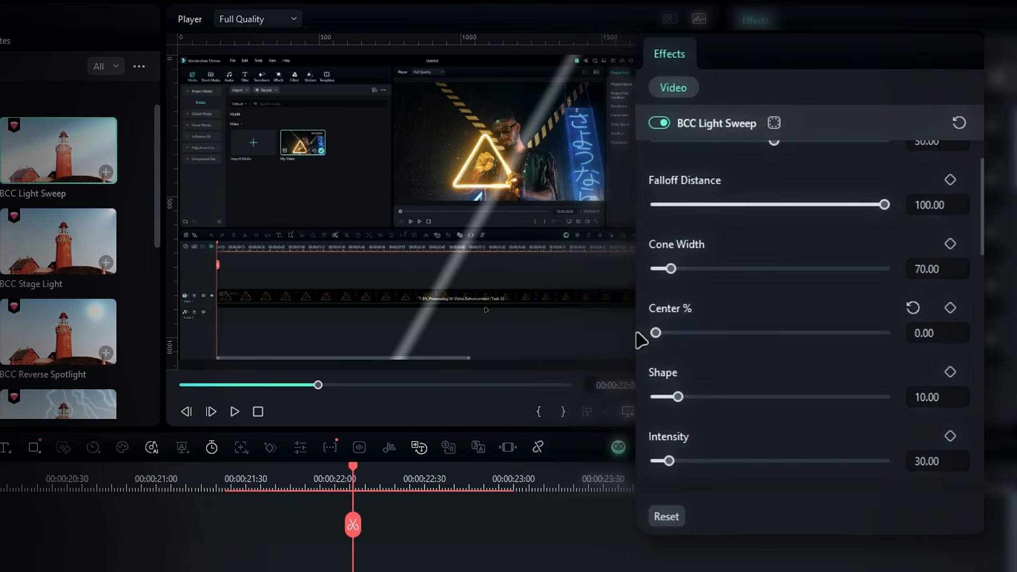
drag(679, 397, 652, 397)
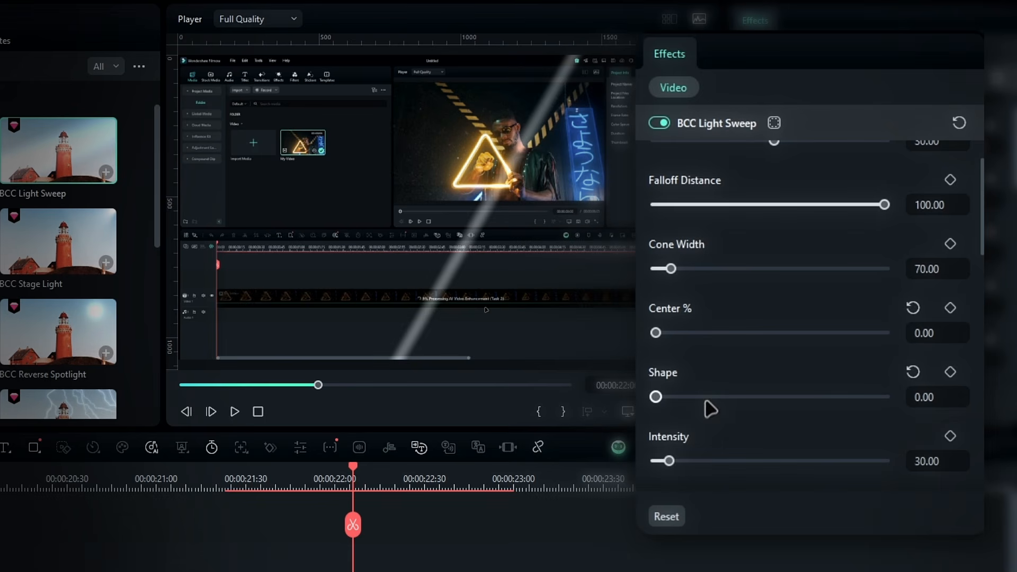
Draw a custom mask on the light sweep around the recorded My Video timeline clip, with Blur Strength 1
scroll(711, 408, up, 4)
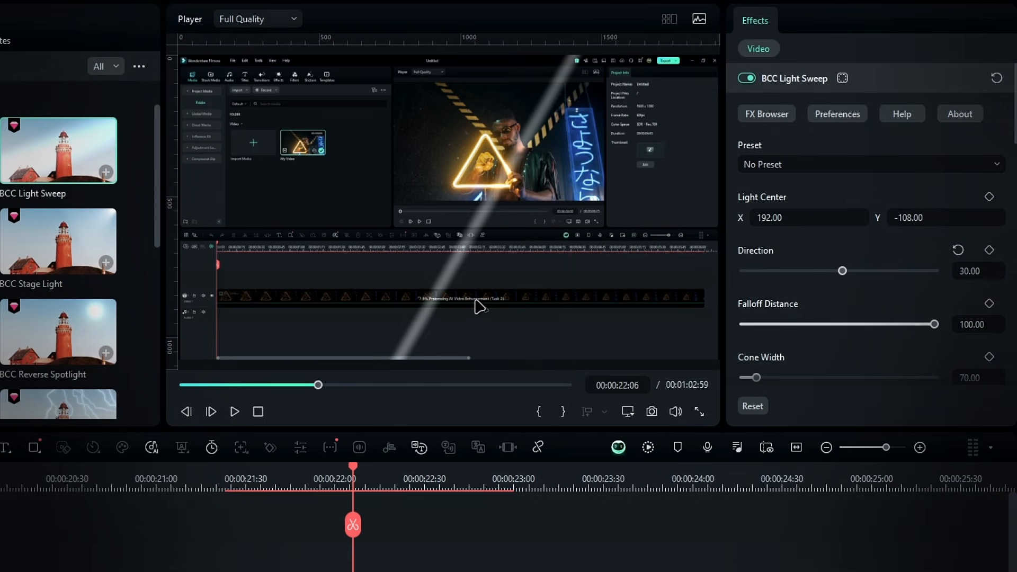
click(842, 78)
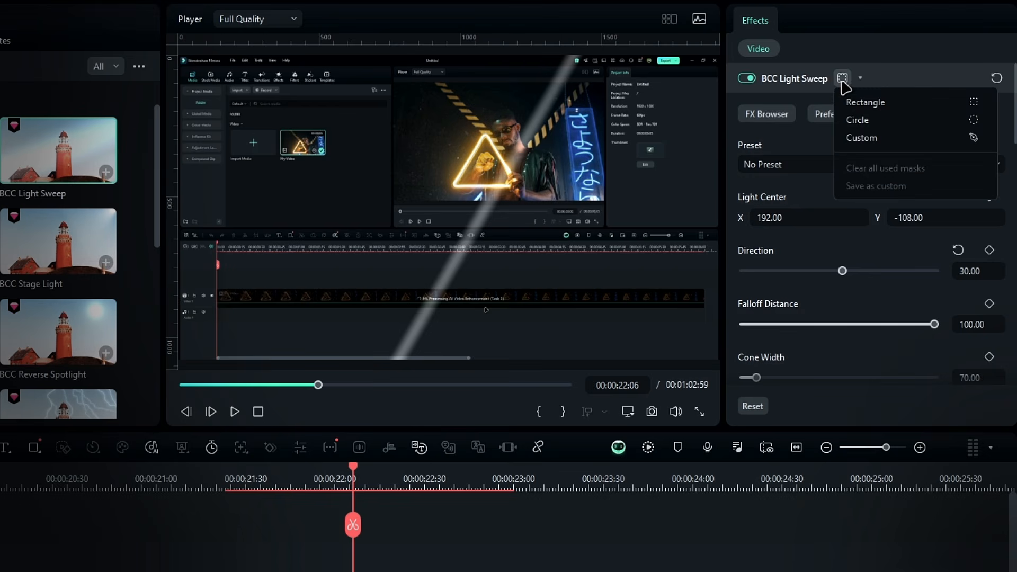
click(862, 139)
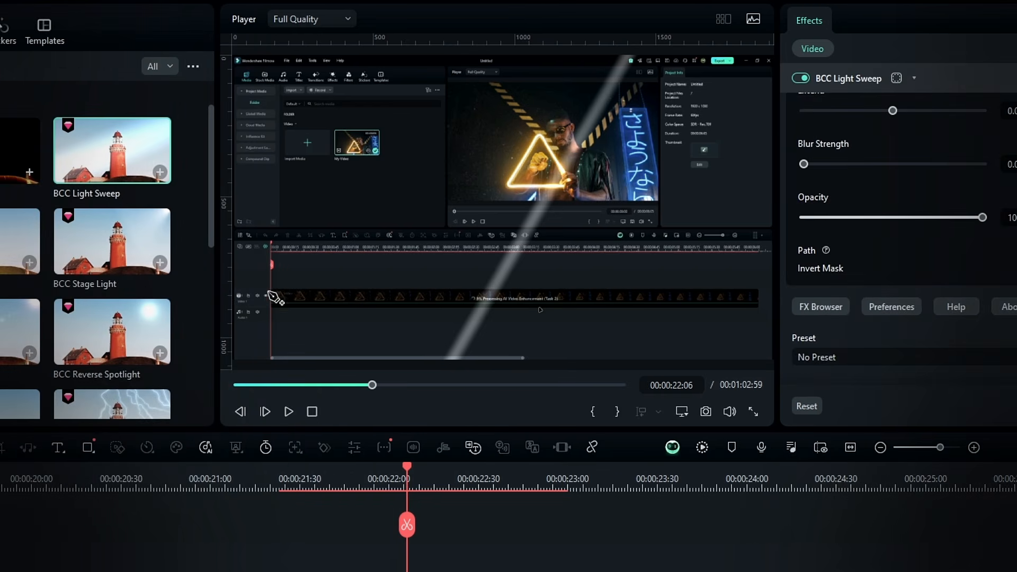
scroll(268, 304, up, 5)
drag(275, 338, 253, 347)
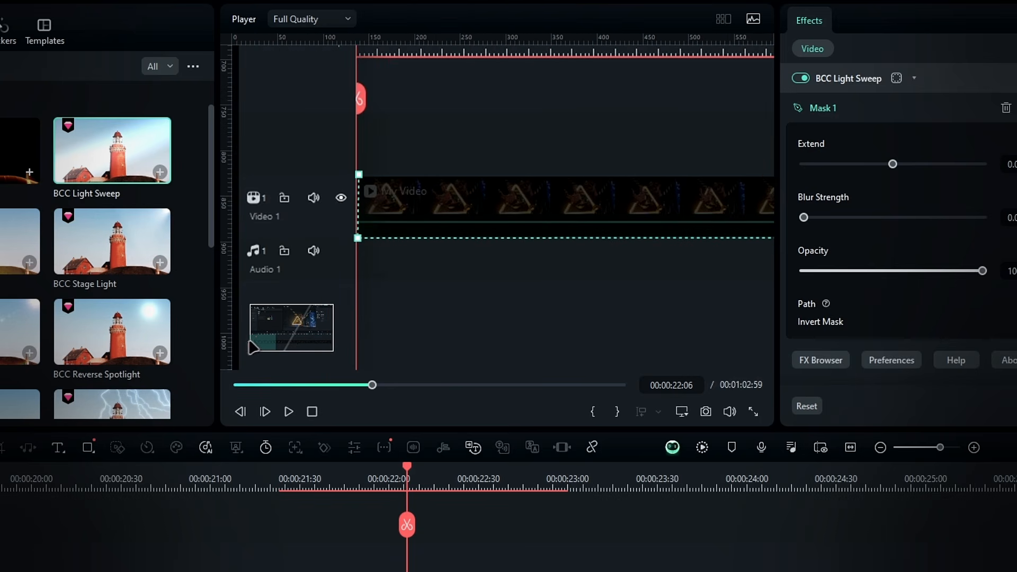
click(682, 412)
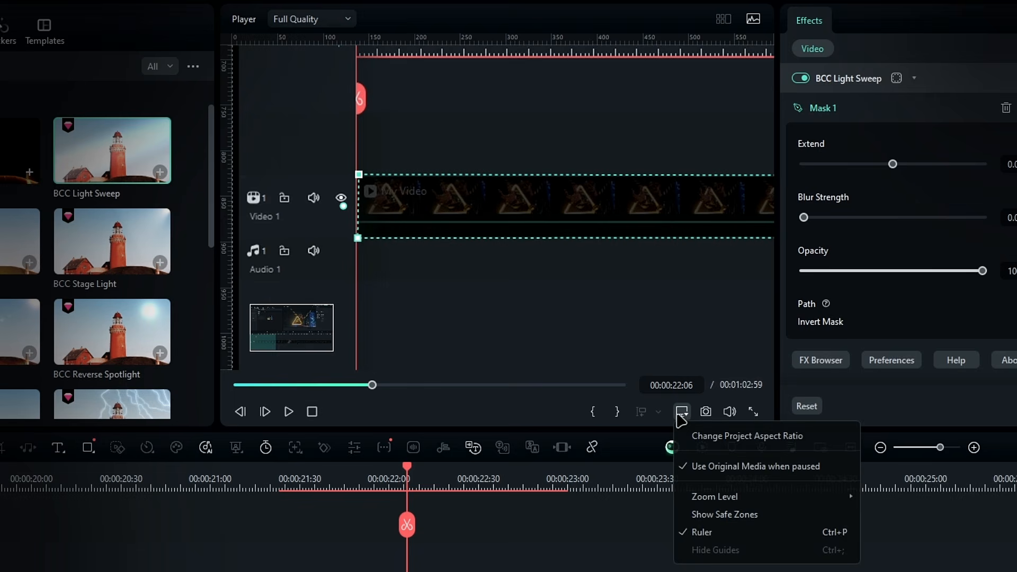
mouse_move(787, 492)
click(880, 492)
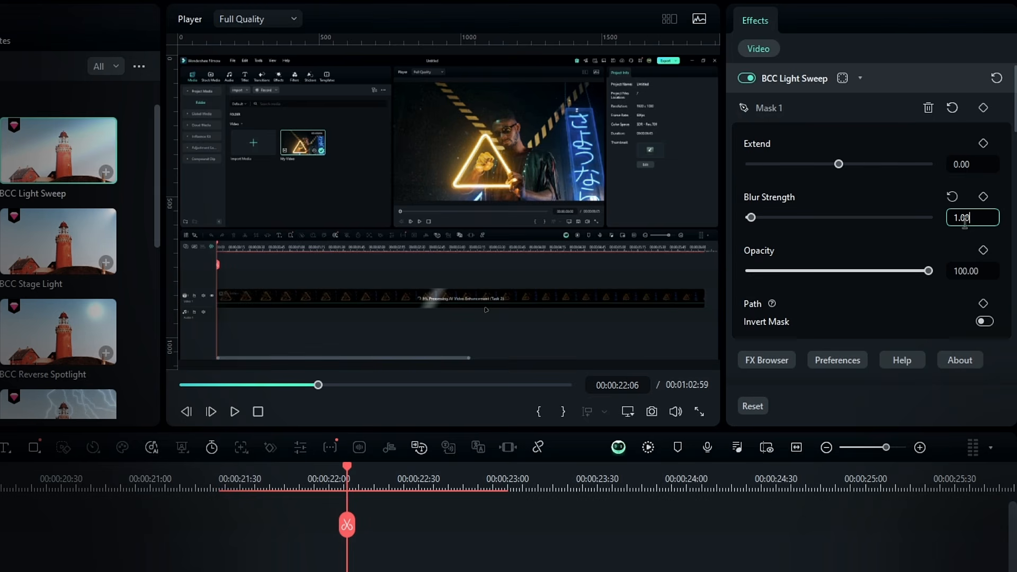
Set the light sweep's Cone Width to 350 and its Light Center X to 70
scroll(964, 221, down, 7)
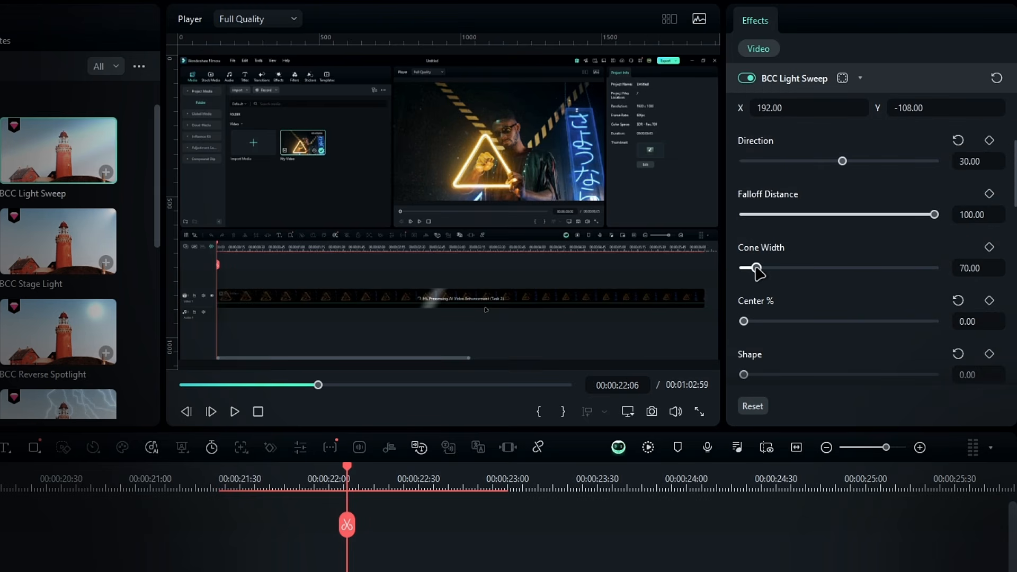
drag(756, 267, 812, 267)
click(979, 264)
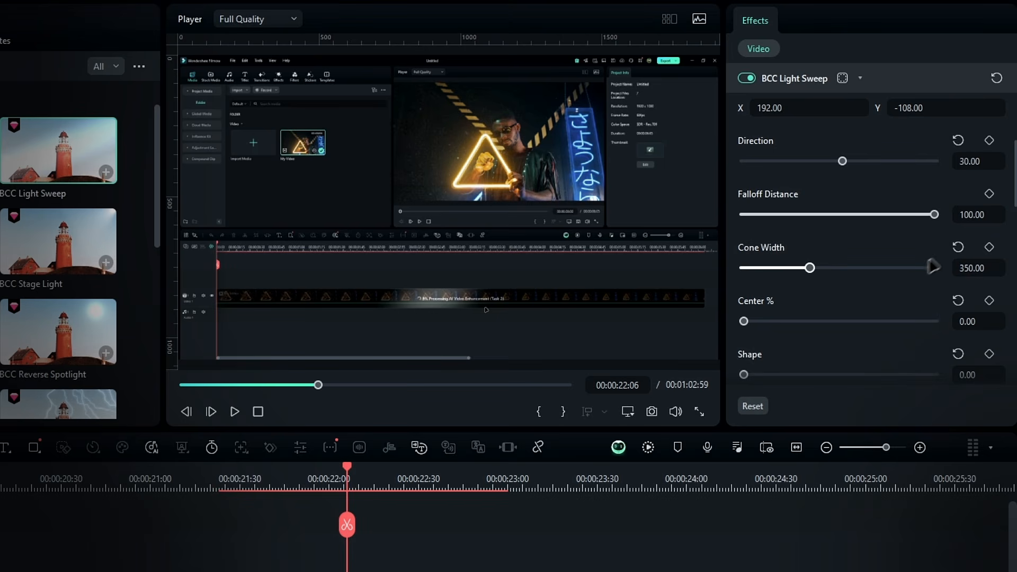
scroll(743, 183, up, 3)
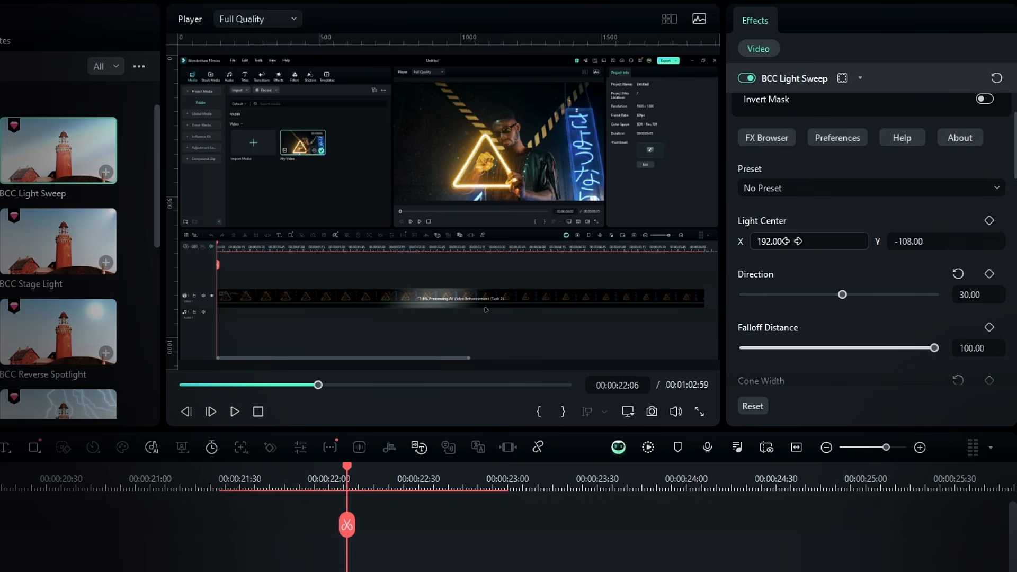
drag(792, 241, 754, 242)
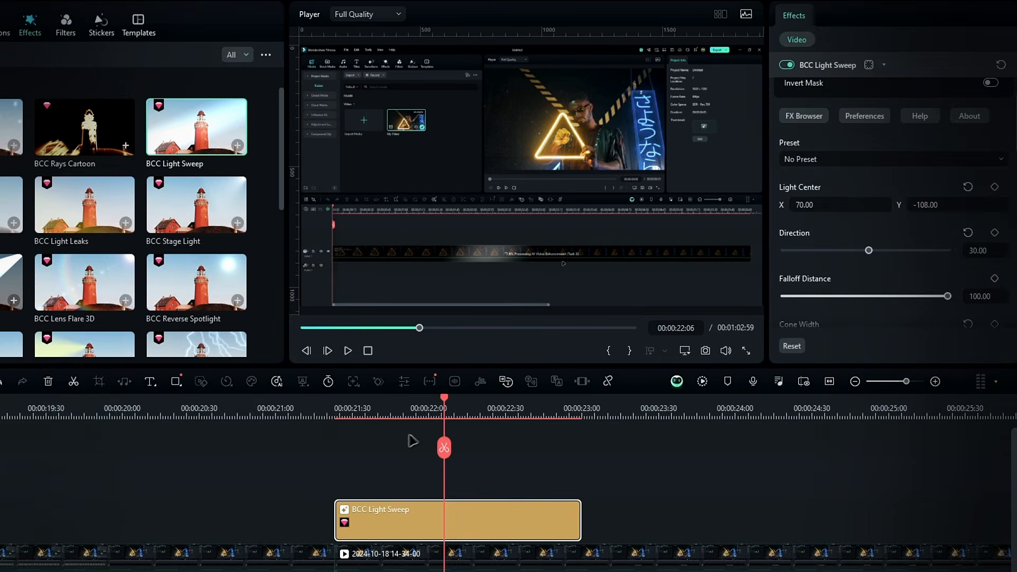
Keyframe Light Center X at -846 at the light sweep's start and at 1450 at its end
click(225, 479)
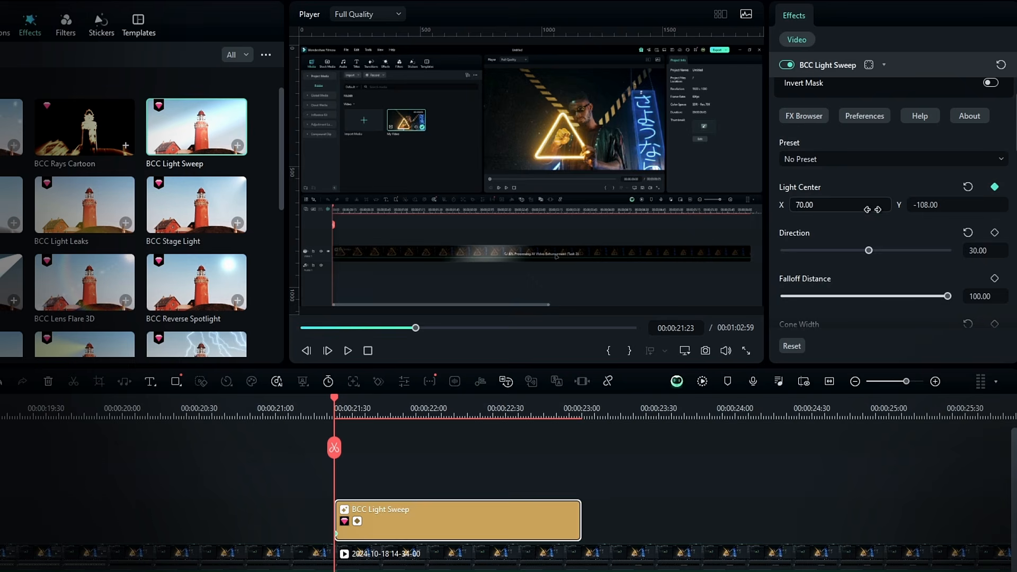
drag(872, 209, 651, 209)
click(572, 413)
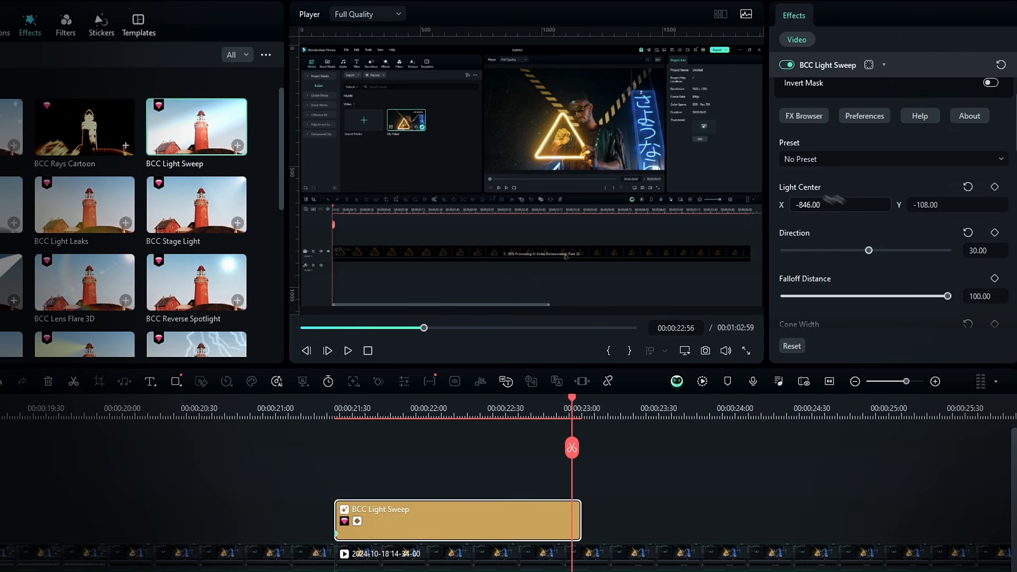
drag(840, 205, 1006, 205)
drag(840, 205, 841, 205)
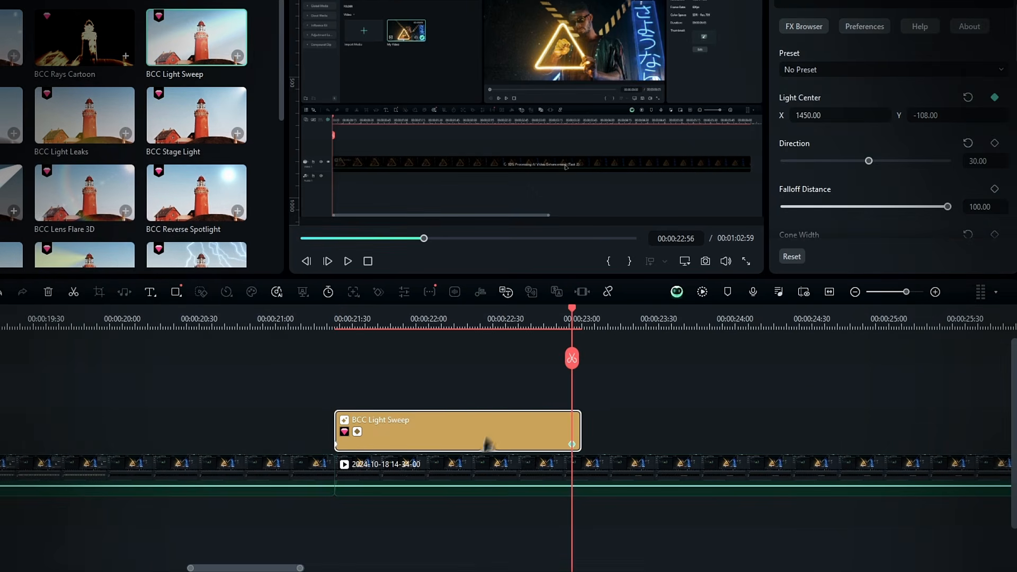
drag(572, 444, 581, 445)
Preview the moving light sweep, starting just before the BCC Light Sweep effect
drag(390, 315, 317, 315)
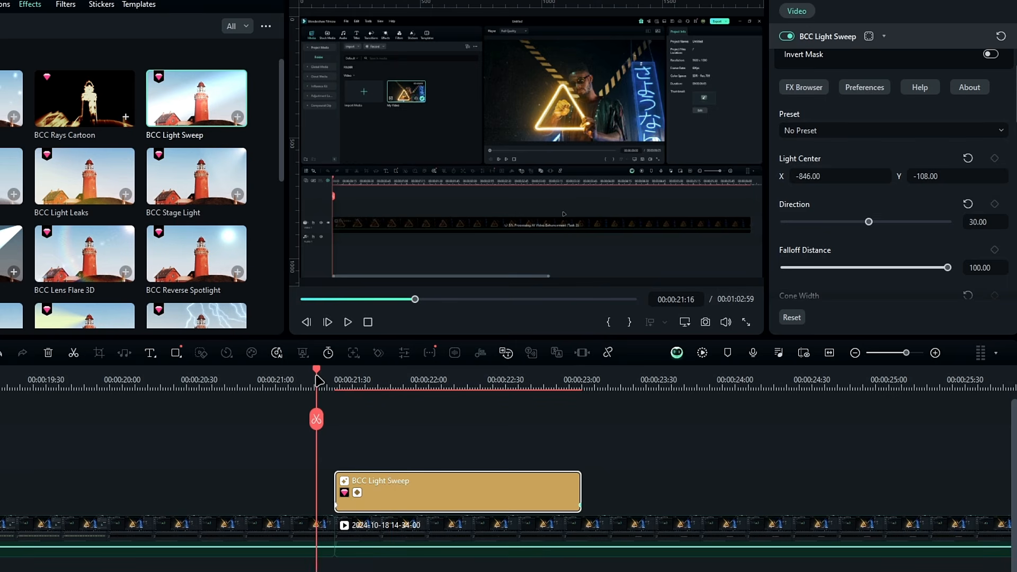
key(space)
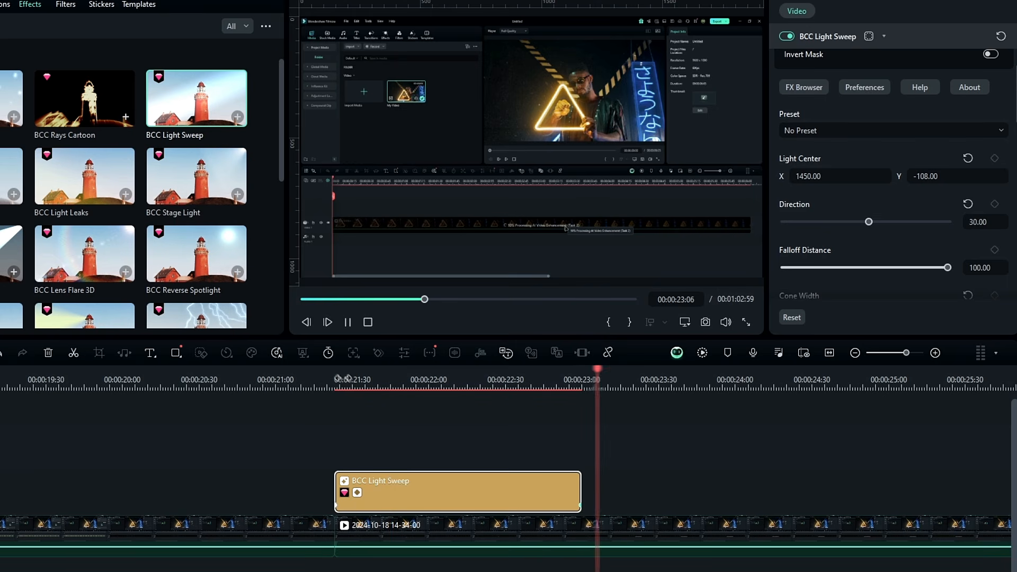
key(space)
Change the Light Center X keyframes from linear to a smooth S-shaped curve in the light sweep's keyframe graph
click(367, 382)
click(357, 493)
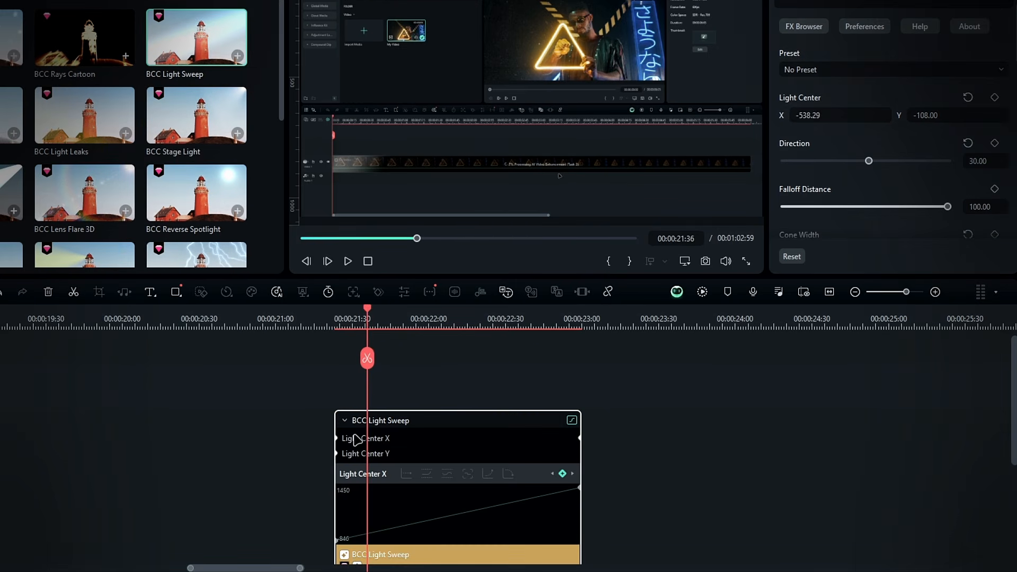
scroll(643, 397, down, 2)
right_click(579, 433)
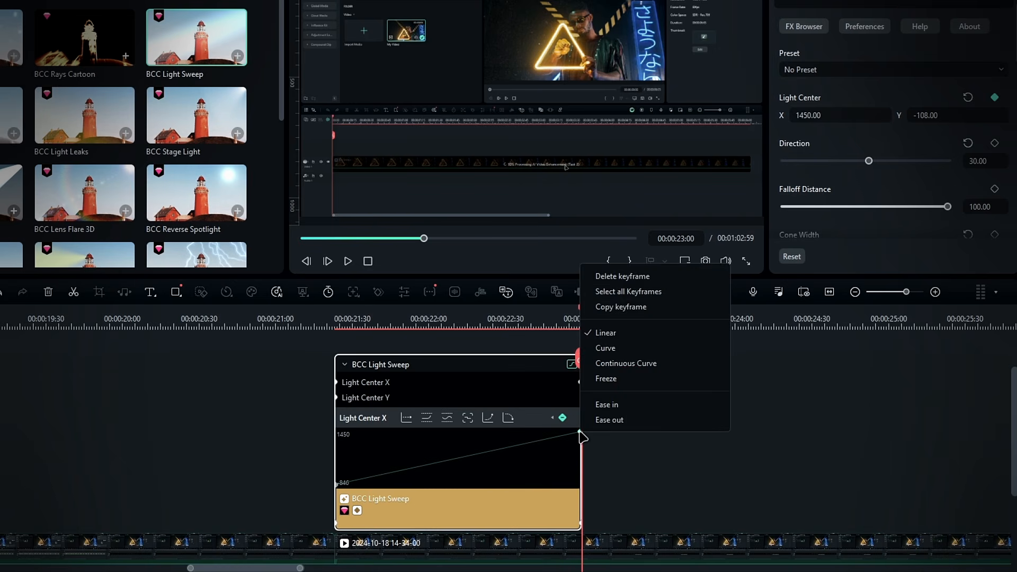
click(626, 306)
click(508, 418)
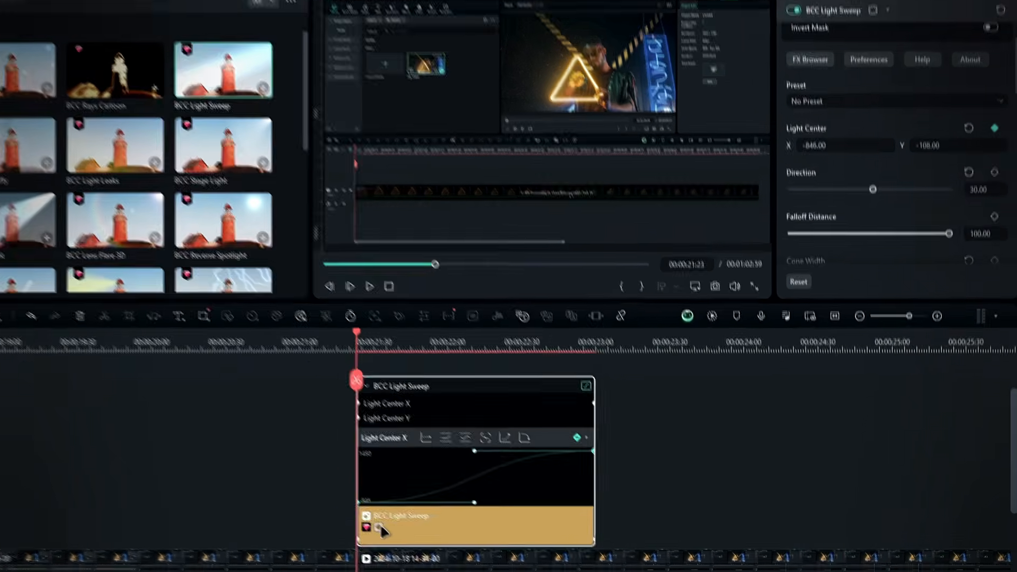
click(357, 511)
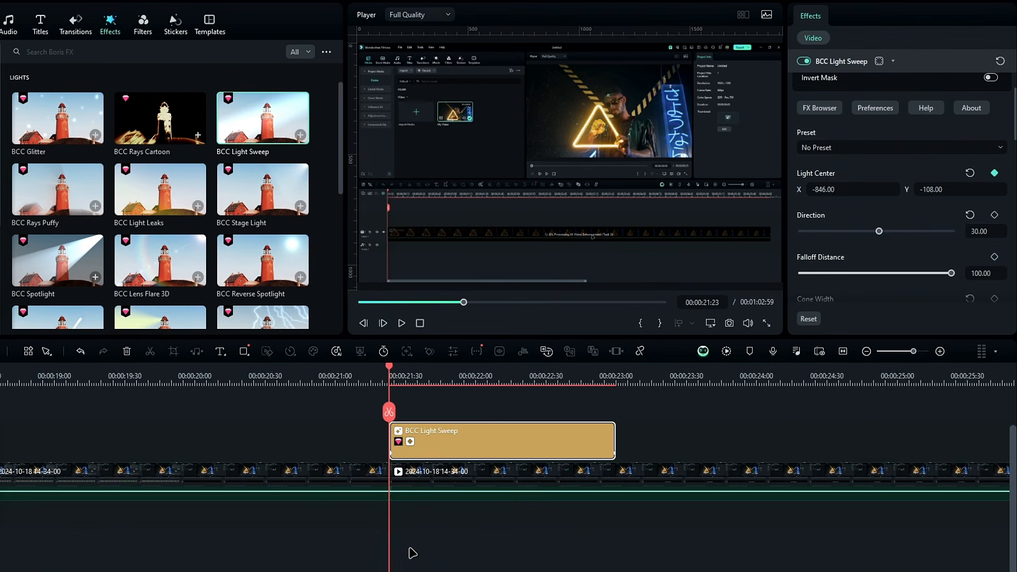
Preview the eased light sweep repeatedly from the start of the BCC Light Sweep effect
scroll(511, 445, up, 2)
key(space)
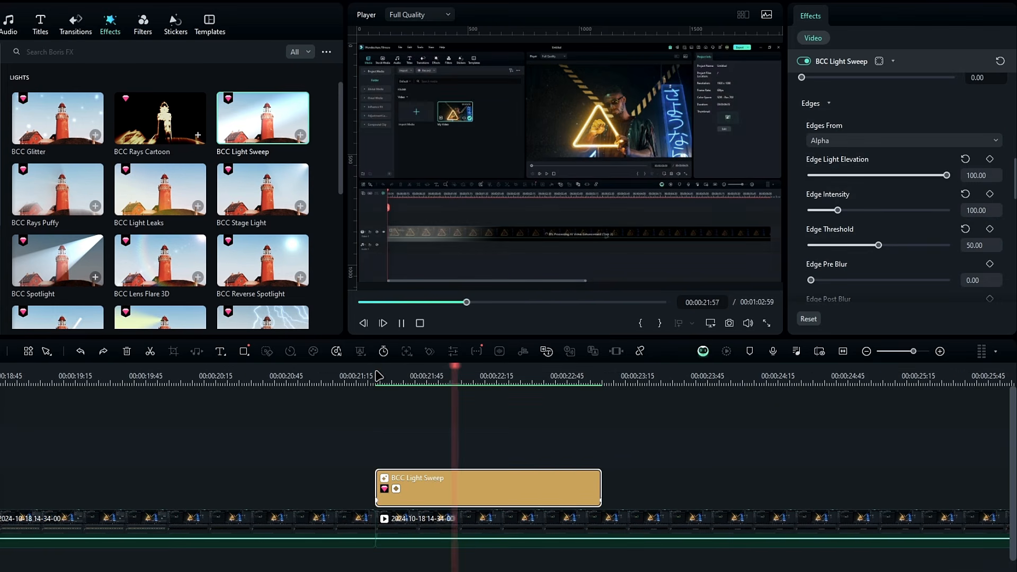
click(377, 375)
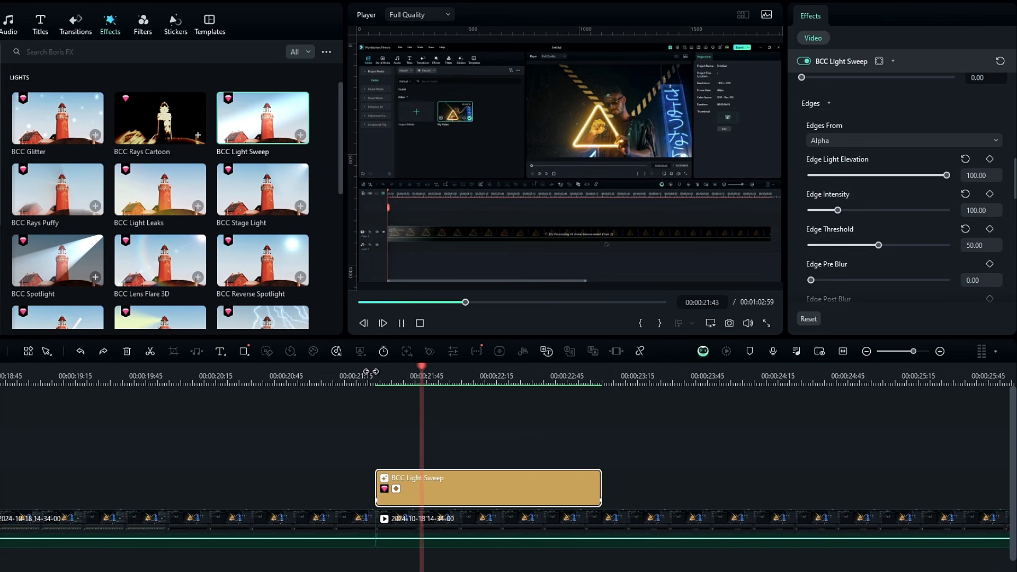
click(371, 374)
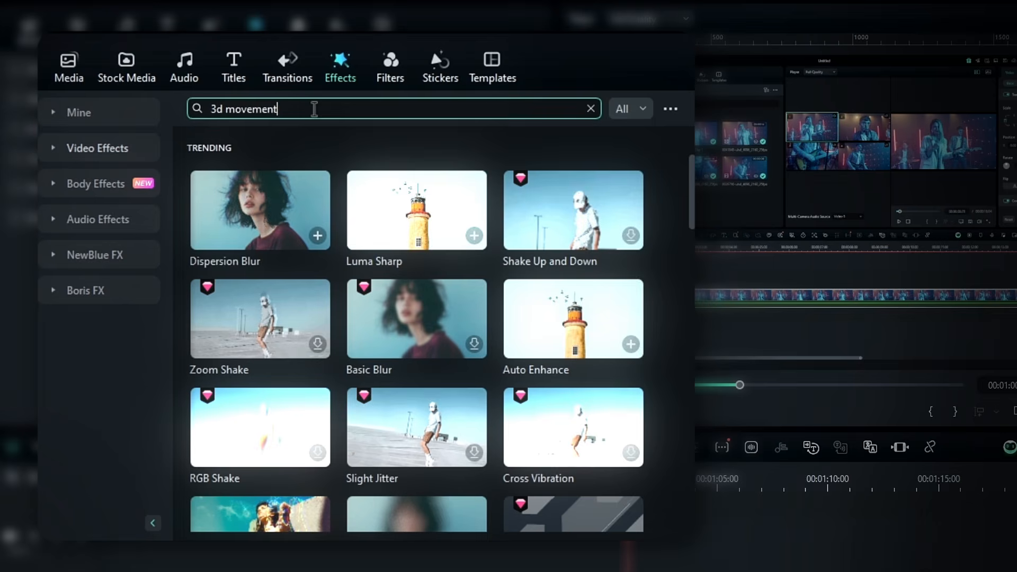
key(Return)
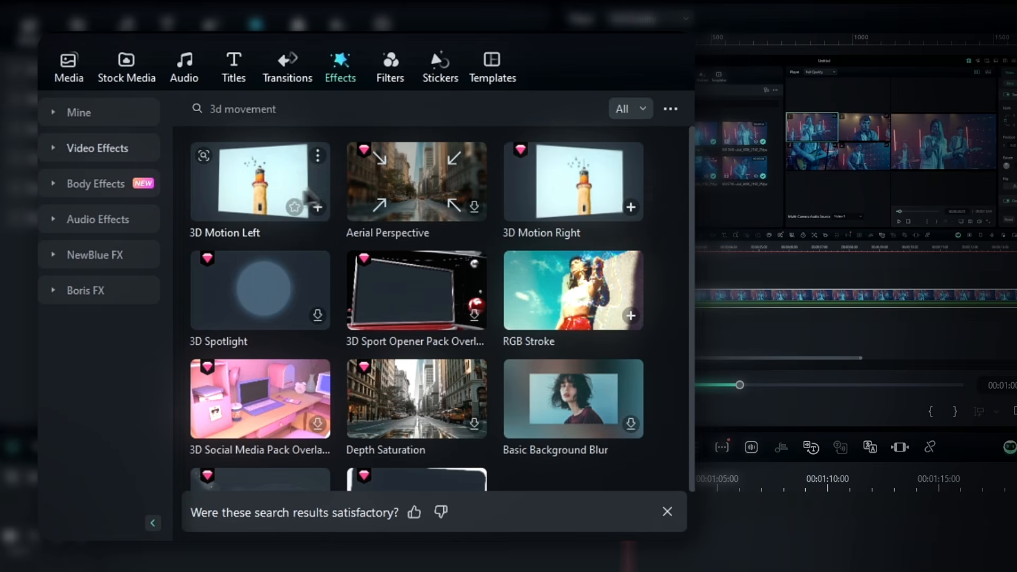
drag(283, 208, 389, 517)
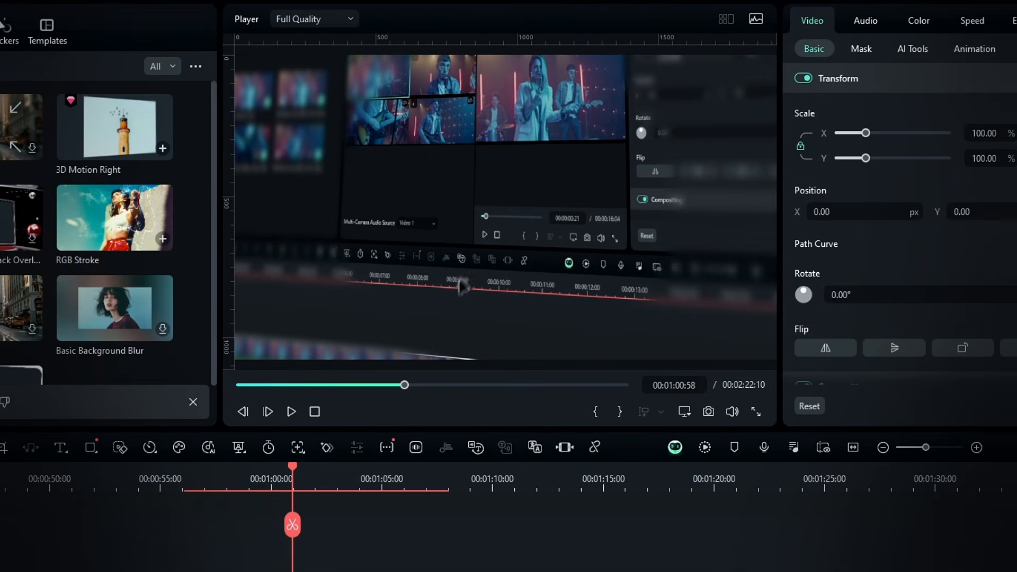
drag(292, 478, 266, 490)
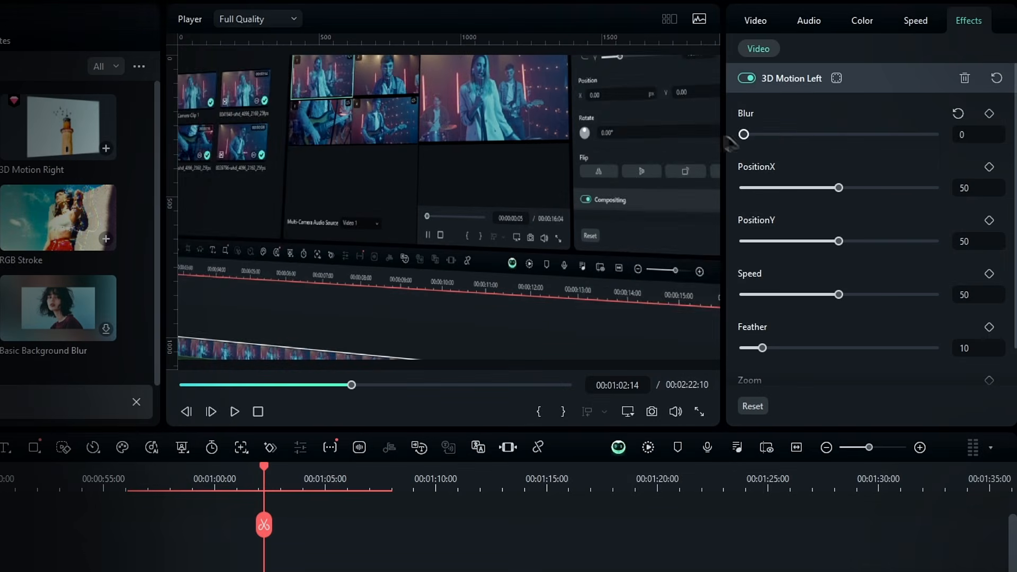
Set 3D Motion Left's Blur to 18, try other PositionX, Feather and Zoom values, and return to the segment's start area
drag(744, 134, 778, 137)
drag(839, 187, 901, 189)
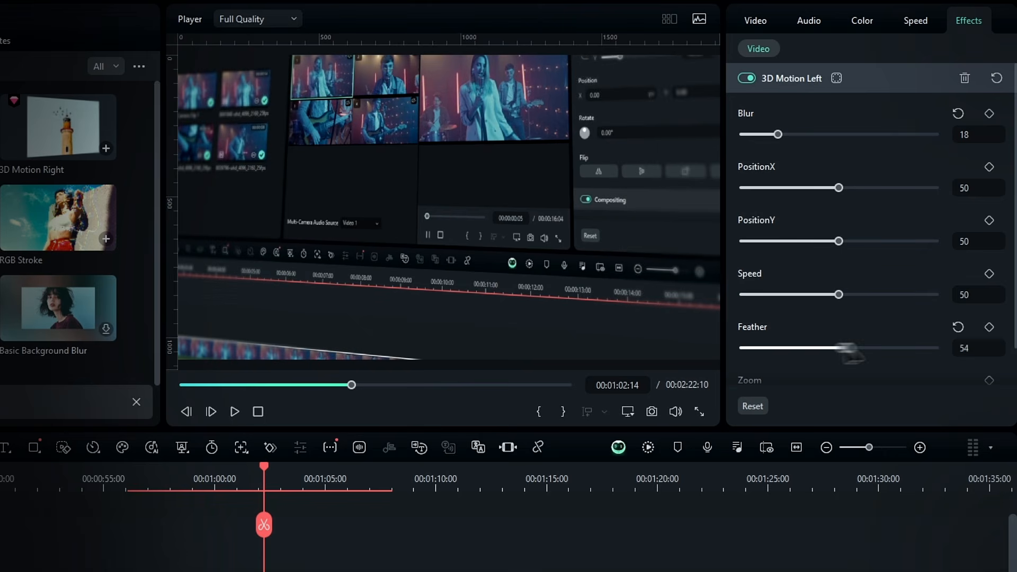
drag(849, 349, 875, 349)
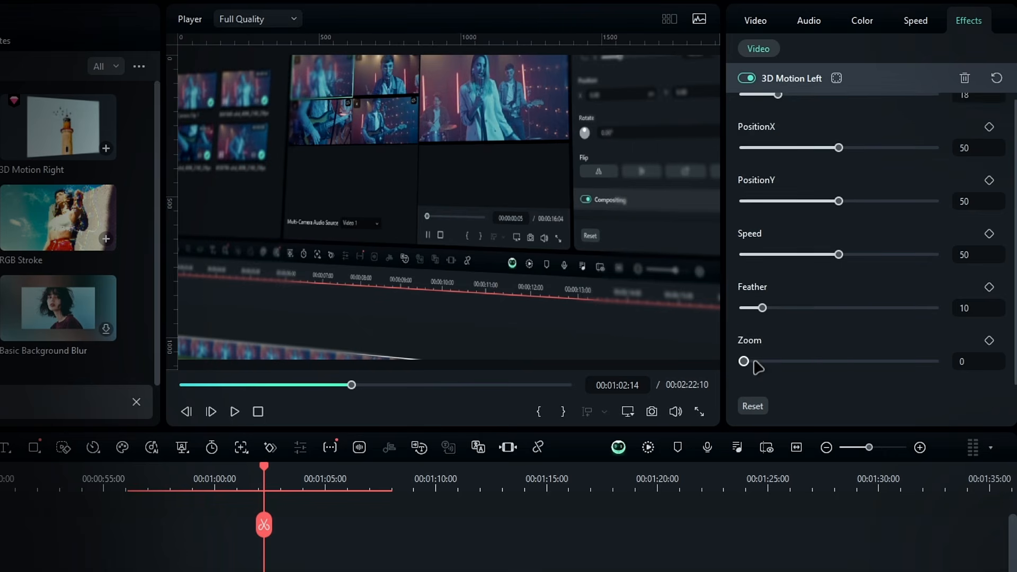
drag(744, 361, 698, 362)
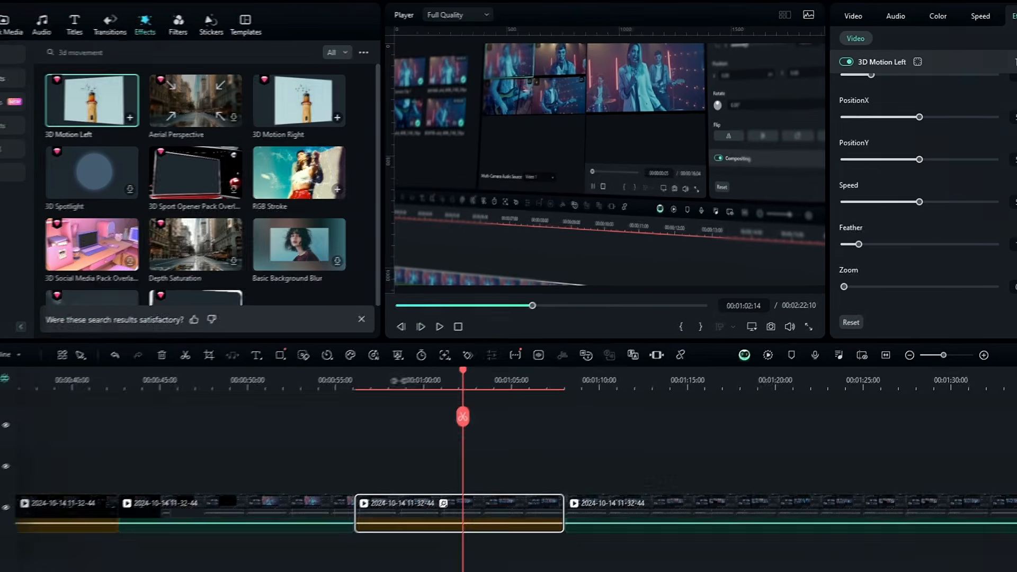
drag(398, 381, 380, 373)
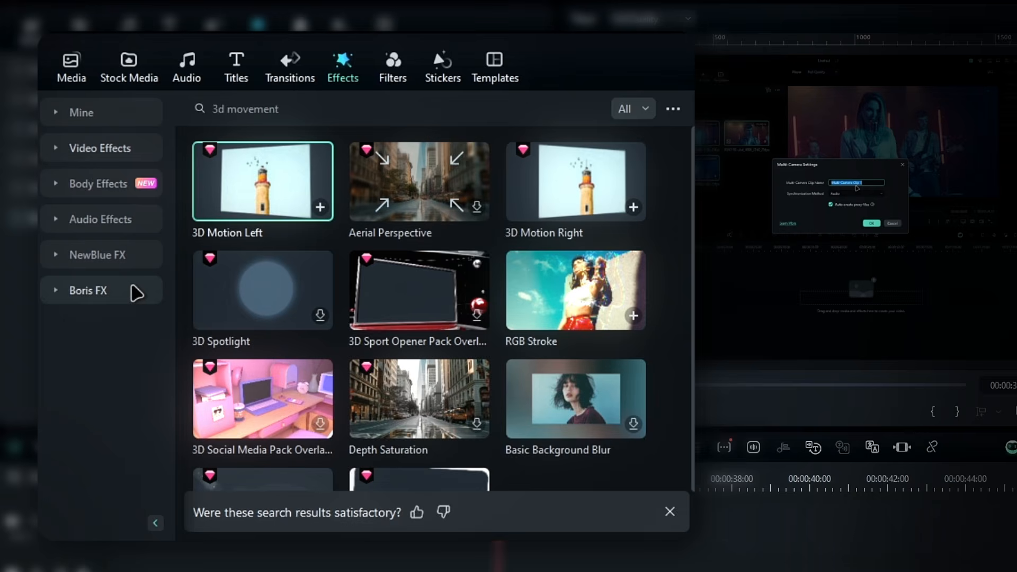
click(136, 293)
click(117, 399)
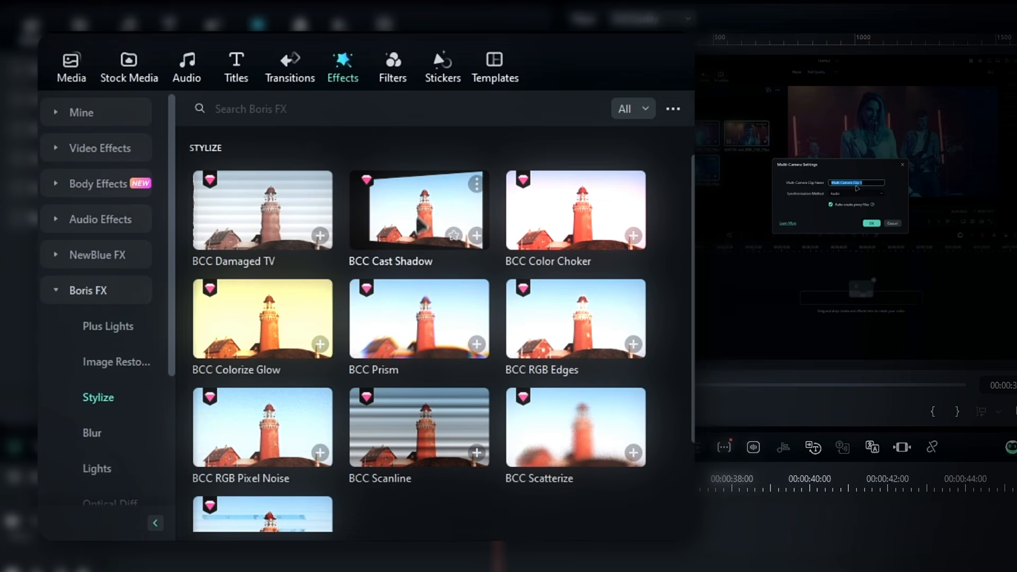
drag(428, 219, 403, 444)
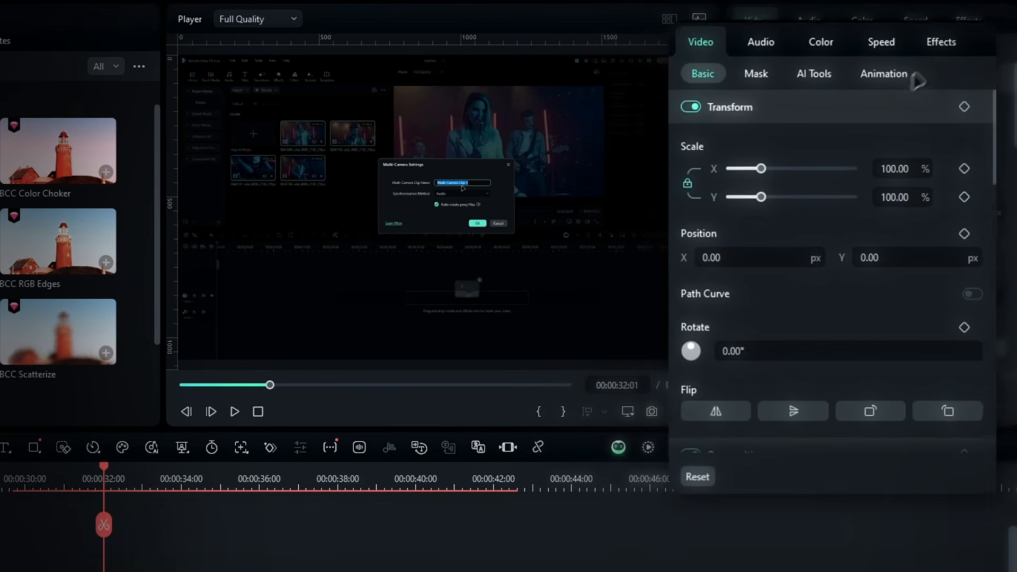
Open BCC Cast Shadow's settings and add initial keyframes for Position XY, Position Z, Rotate X, Rotate Y and Rotate Z at their default values
click(984, 9)
scroll(731, 408, down, 3)
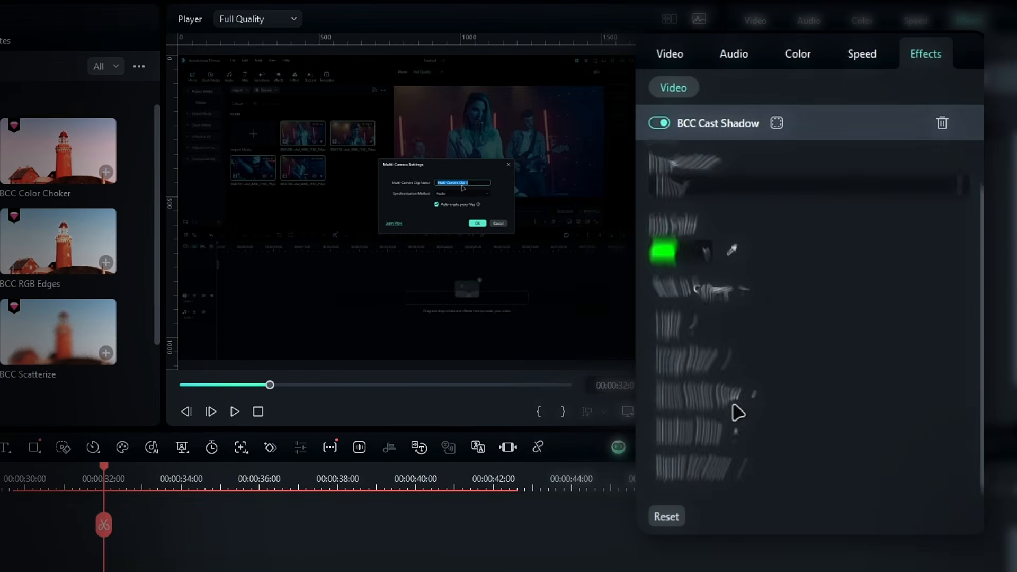
click(715, 366)
scroll(781, 345, down, 5)
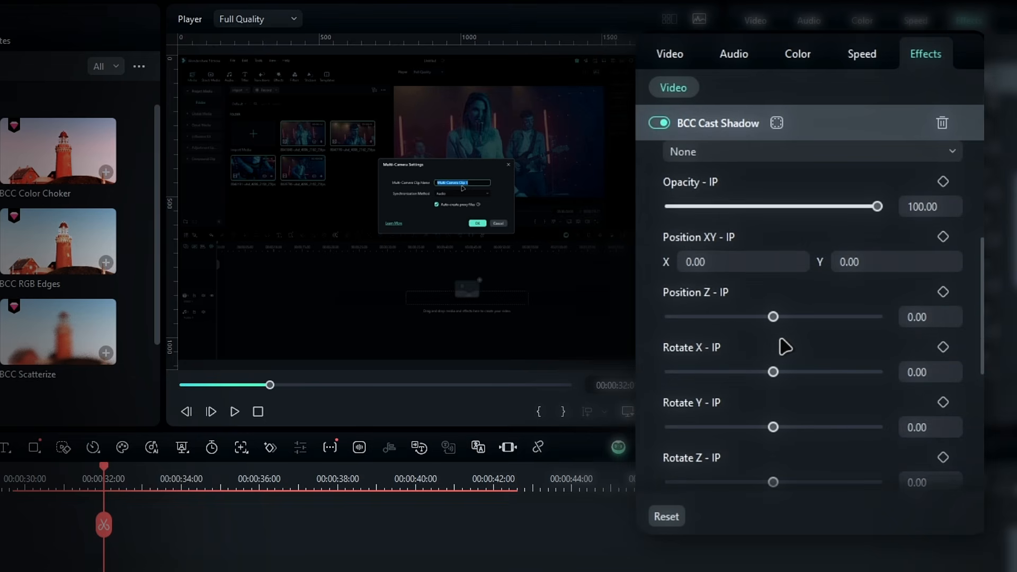
scroll(784, 347, down, 2)
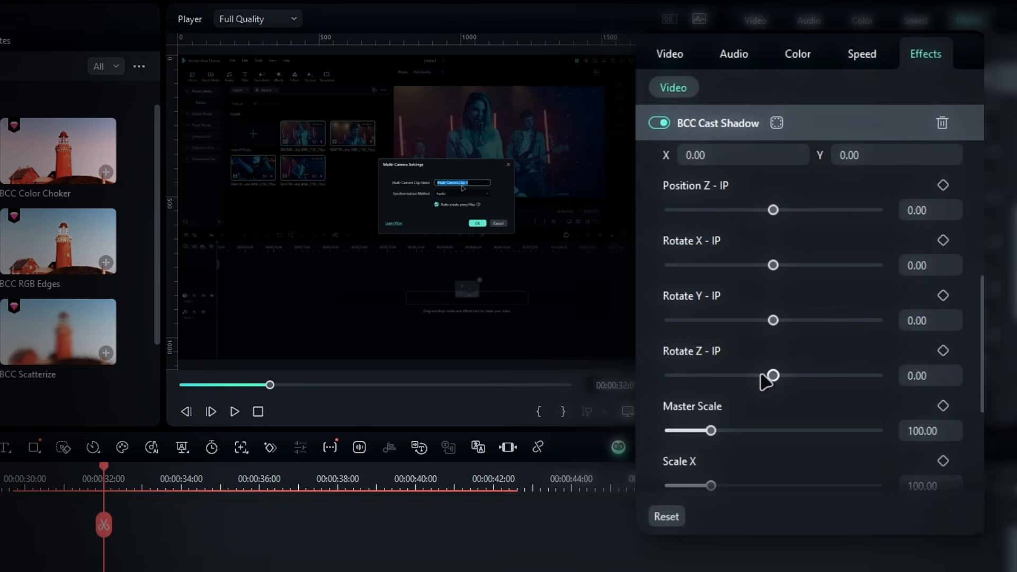
scroll(766, 381, up, 2)
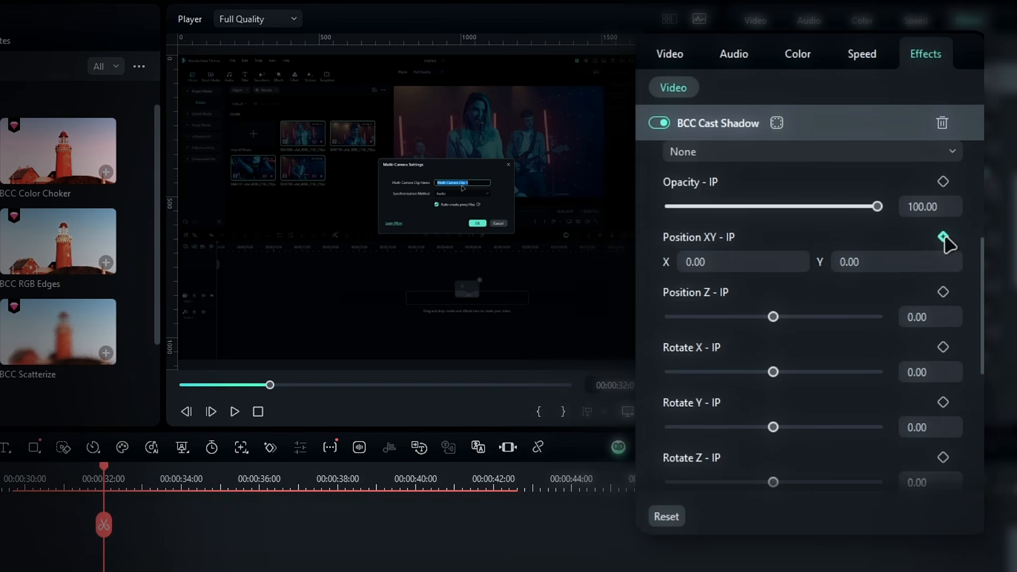
scroll(946, 414, down, 1)
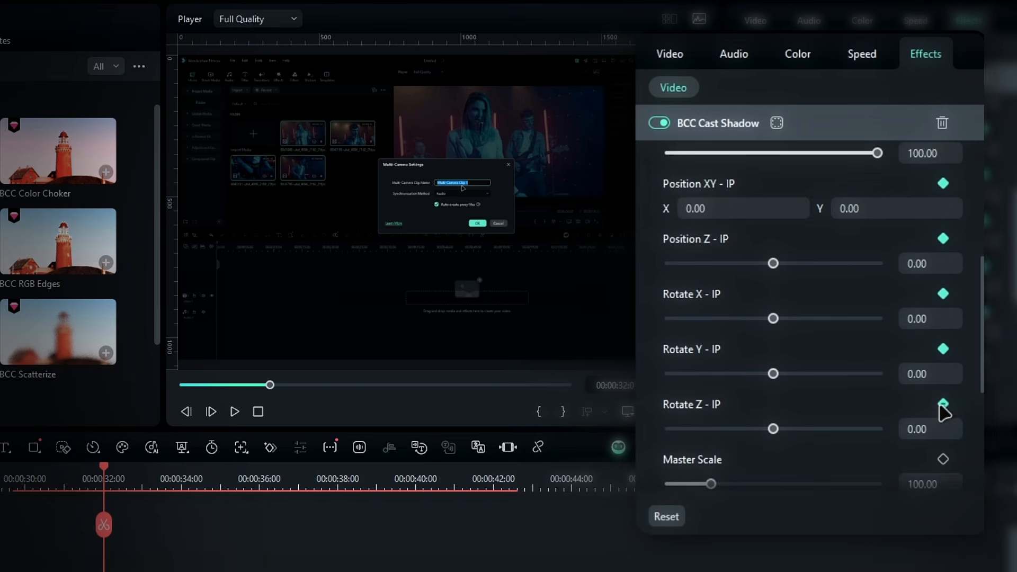
scroll(936, 379, up, 1)
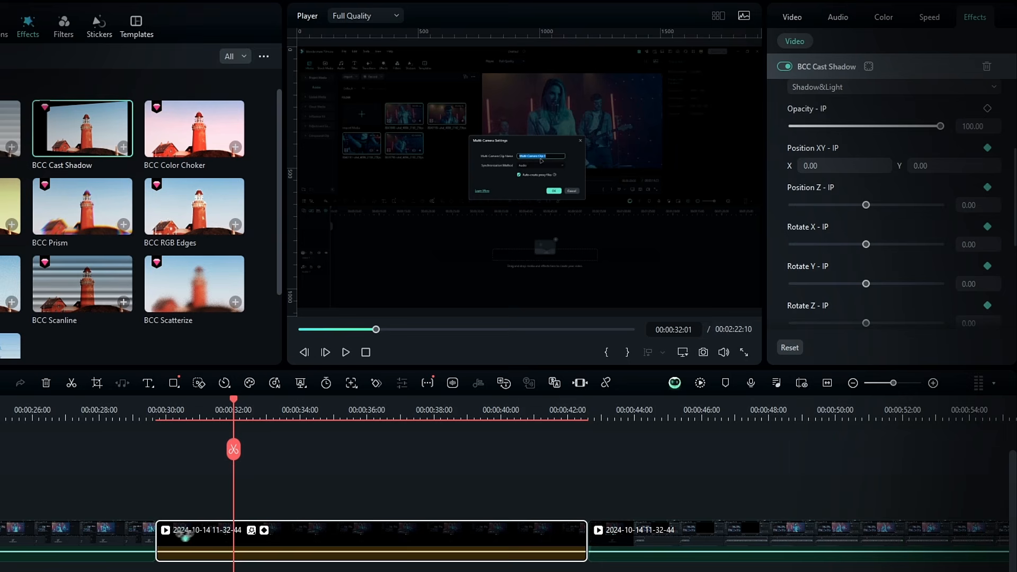
At 00:00:31:01, set BCC Cast Shadow's Position Y to 49, Position Z to -1140.67, Rotate X to -12.45, Rotate Y to 19 and Rotate Z to 2
drag(162, 412, 199, 427)
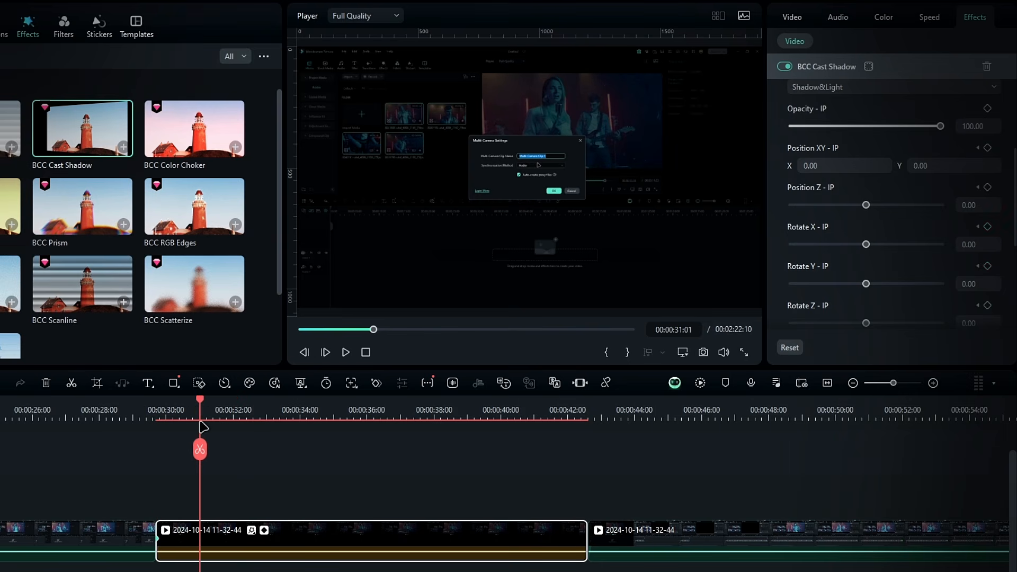
drag(866, 205, 851, 205)
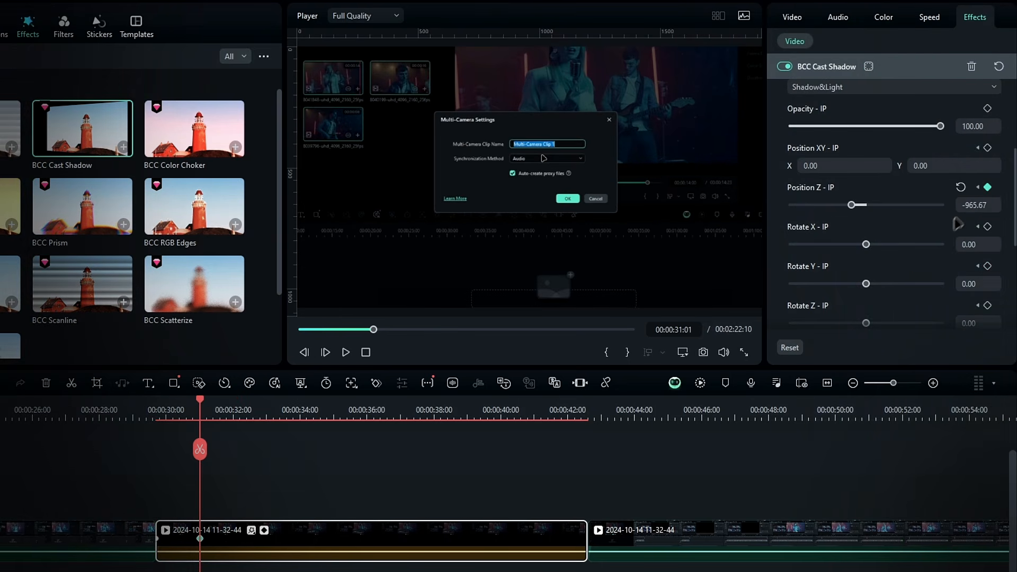
drag(866, 245, 865, 244)
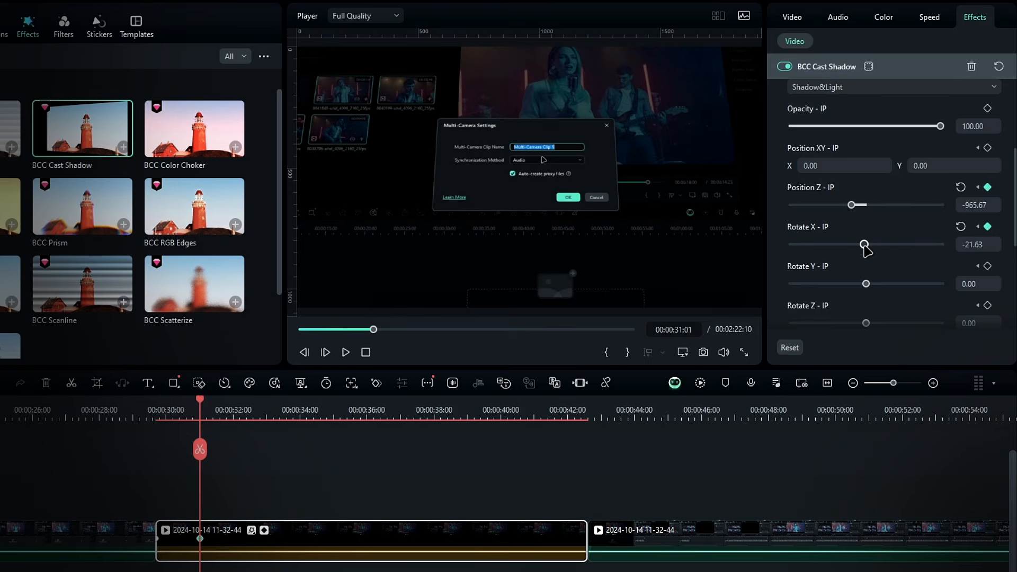
drag(975, 284, 967, 283)
scroll(967, 278, down, 6)
scroll(968, 278, up, 5)
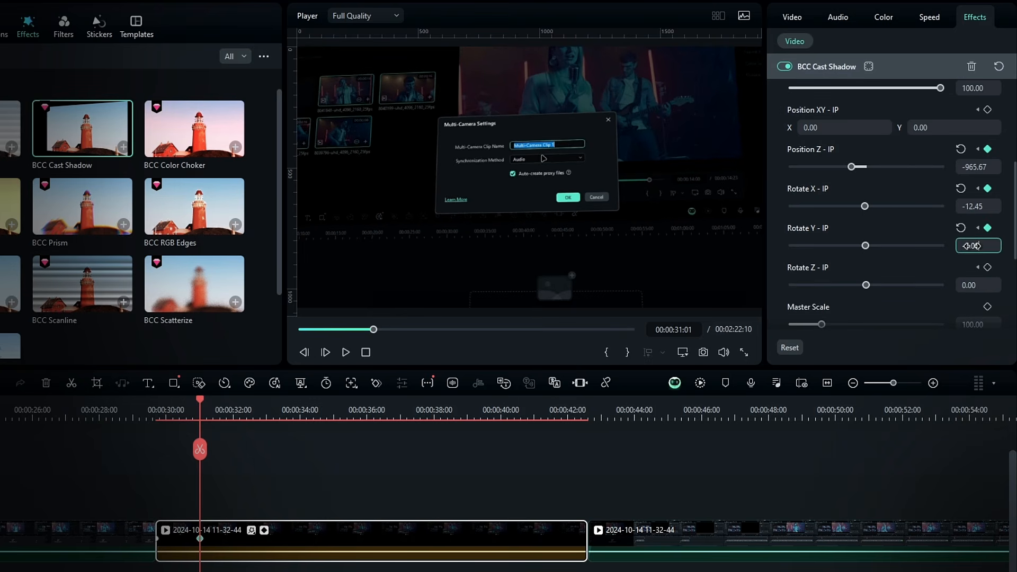
drag(969, 245, 985, 245)
drag(976, 286, 977, 287)
drag(927, 128, 953, 128)
mouse_move(957, 171)
mouse_down()
mouse_move(948, 171)
mouse_move(970, 166)
mouse_up()
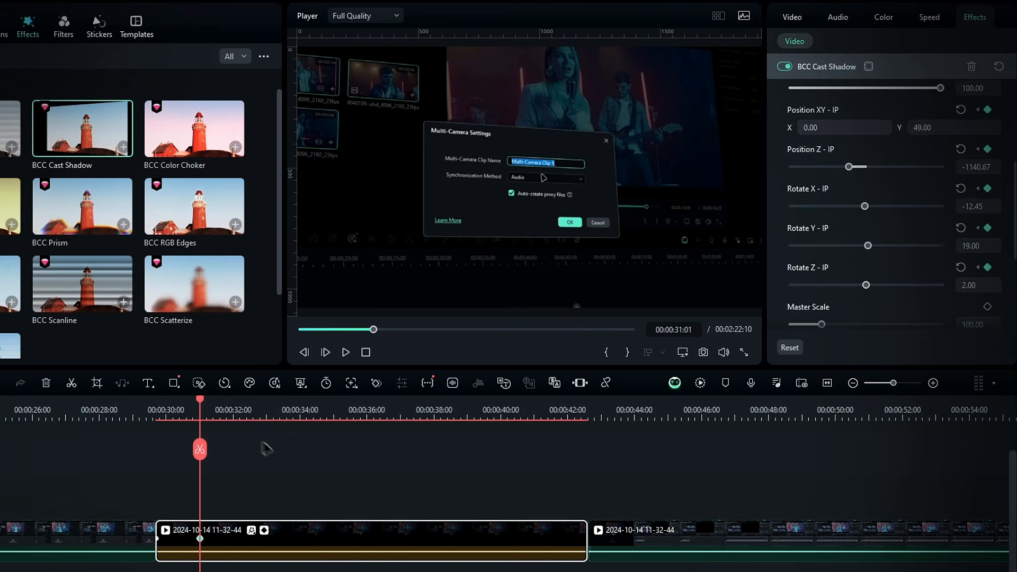
At 00:00:34:01, set BCC Cast Shadow's Rotate X to -3.45, Rotate Z to 0 and Rotate Y to 11
drag(164, 408, 298, 437)
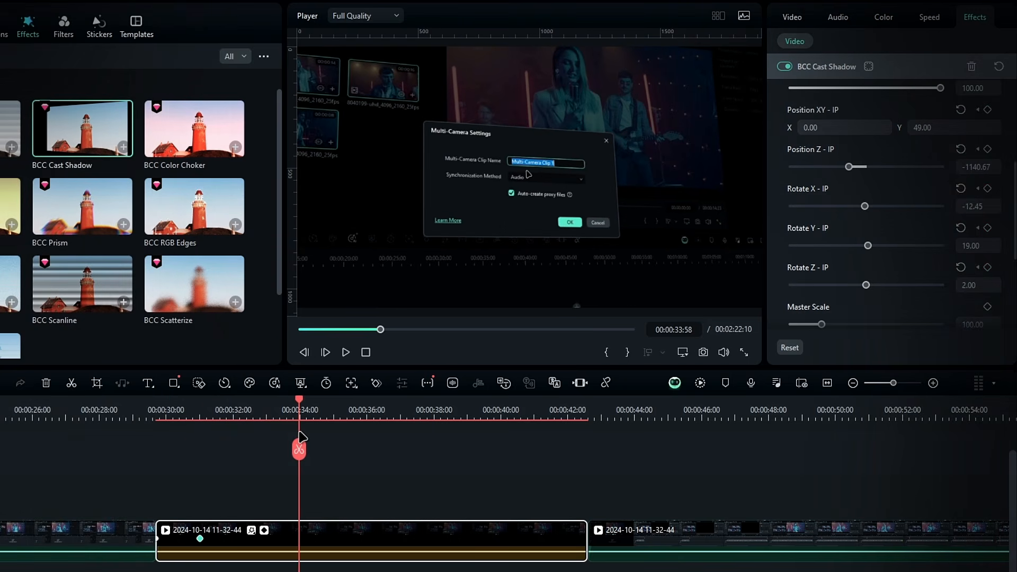
drag(974, 206, 971, 206)
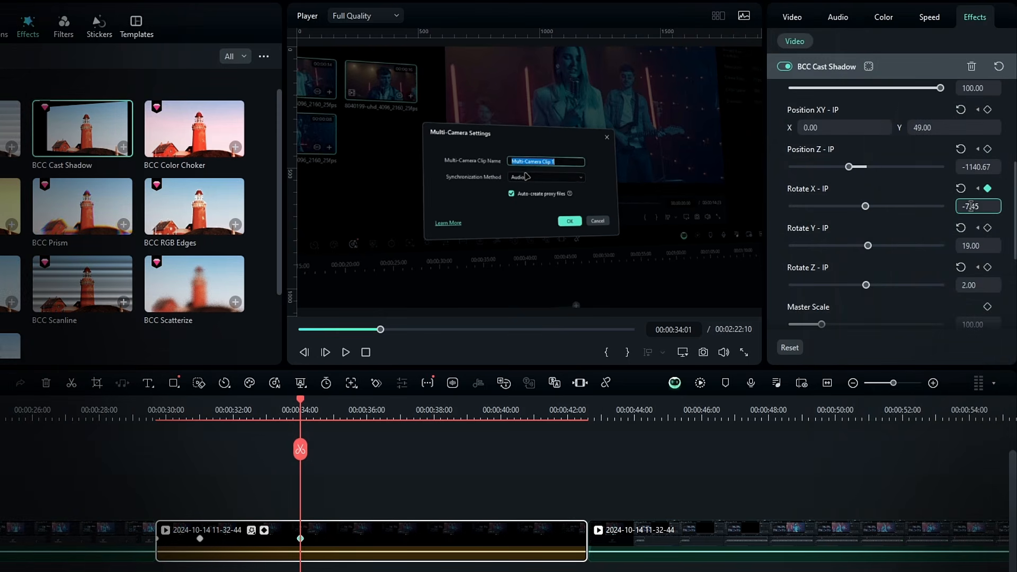
click(976, 285)
scroll(975, 285, down, 2)
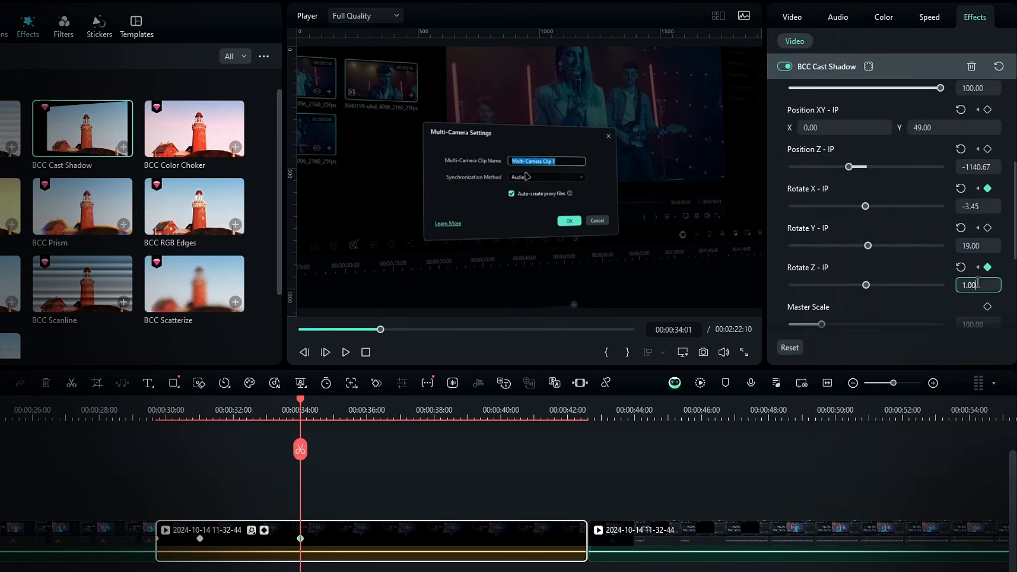
click(976, 246)
scroll(976, 245, down, 8)
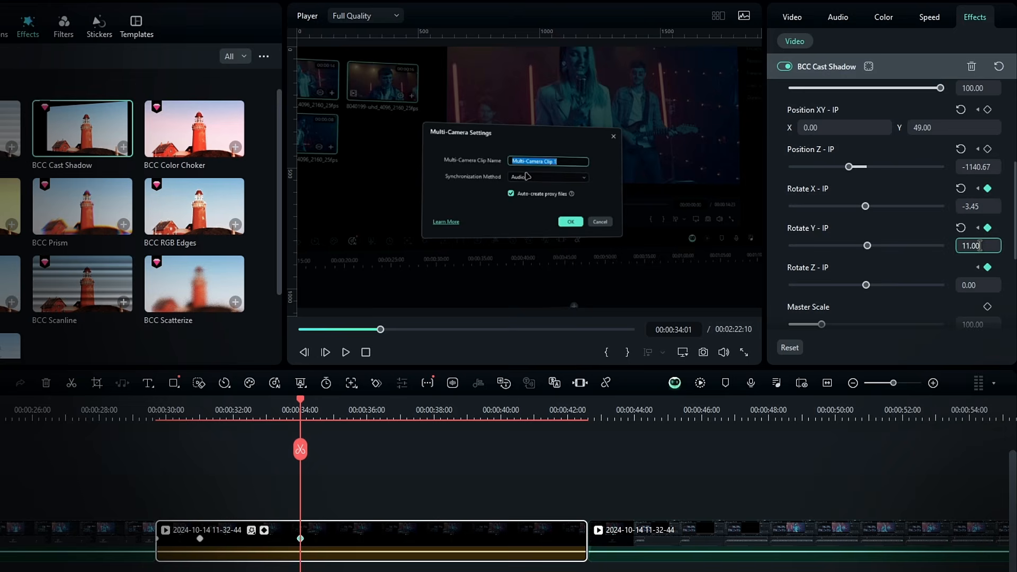
At 00:00:35:59, set BCC Cast Shadow's Rotate Y to -16, Rotate X to 12.55 and Position Z to -1223.18
drag(302, 405, 369, 419)
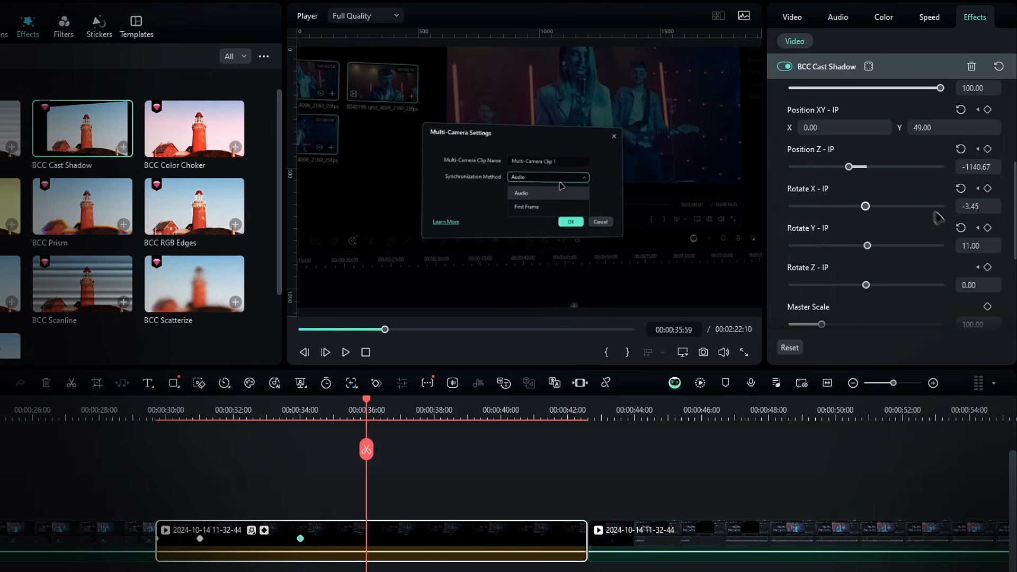
click(963, 247)
scroll(963, 246, down, 10)
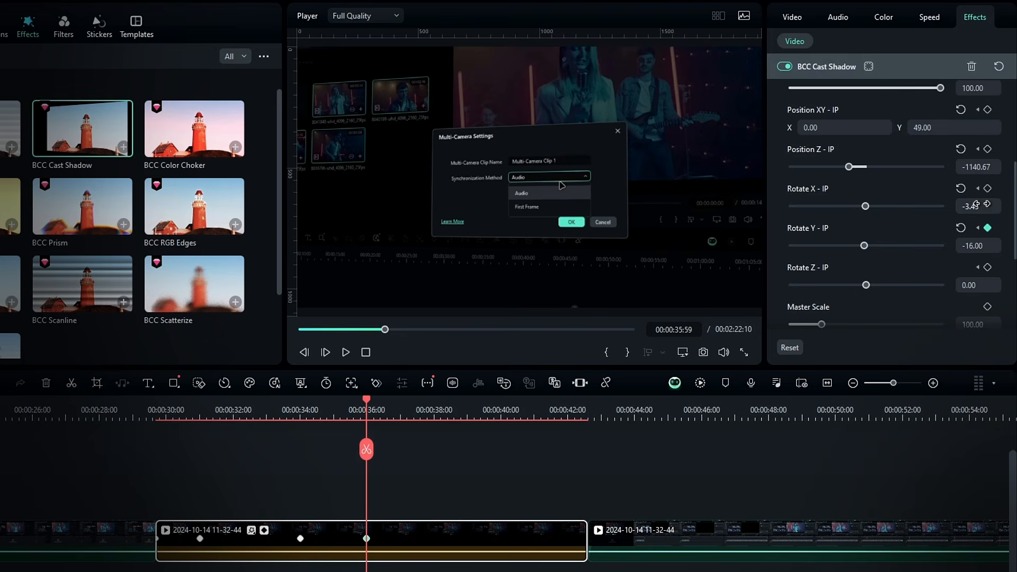
click(976, 204)
scroll(977, 205, up, 13)
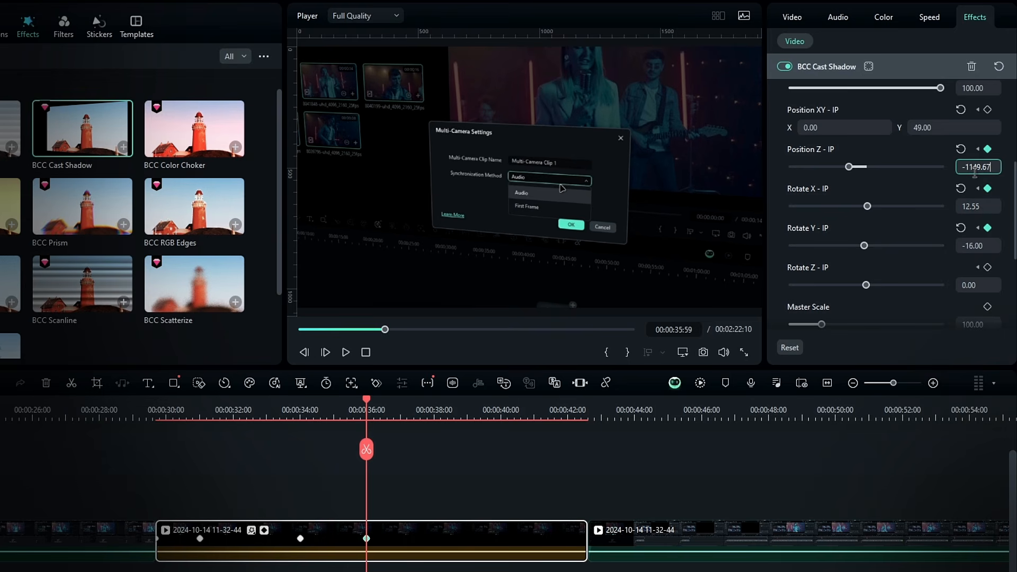
drag(847, 172, 850, 170)
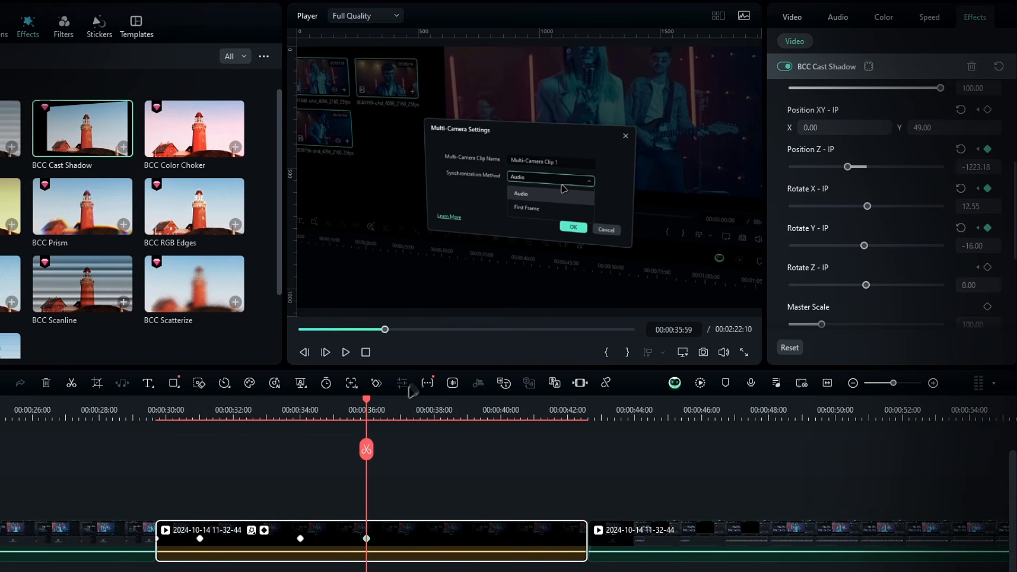
At 00:00:38:01, reset BCC Cast Shadow's Position XY, Position Z, Rotate X and Rotate Y to their defaults, and scrub through the animation
drag(373, 412, 429, 429)
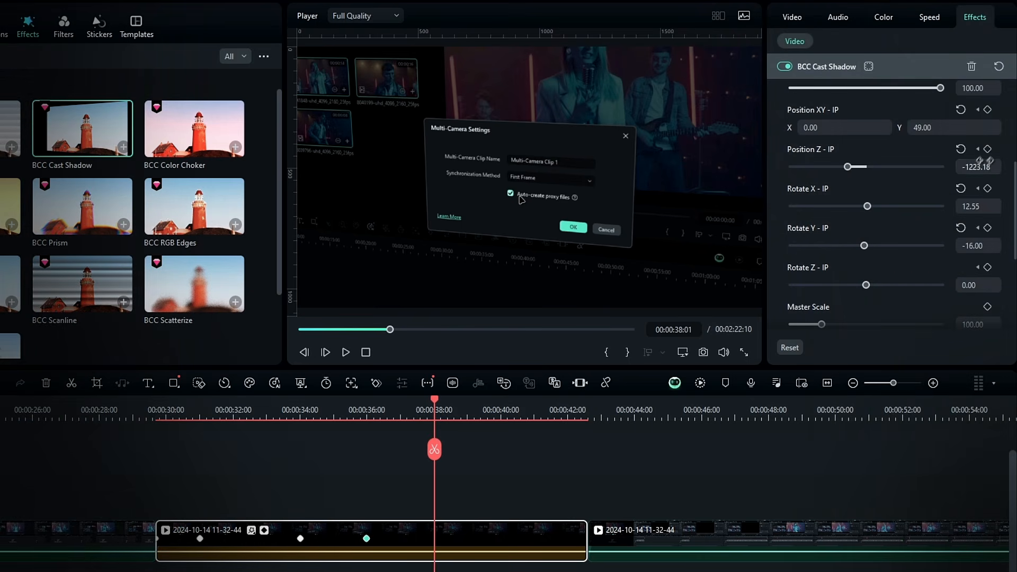
drag(985, 205, 963, 205)
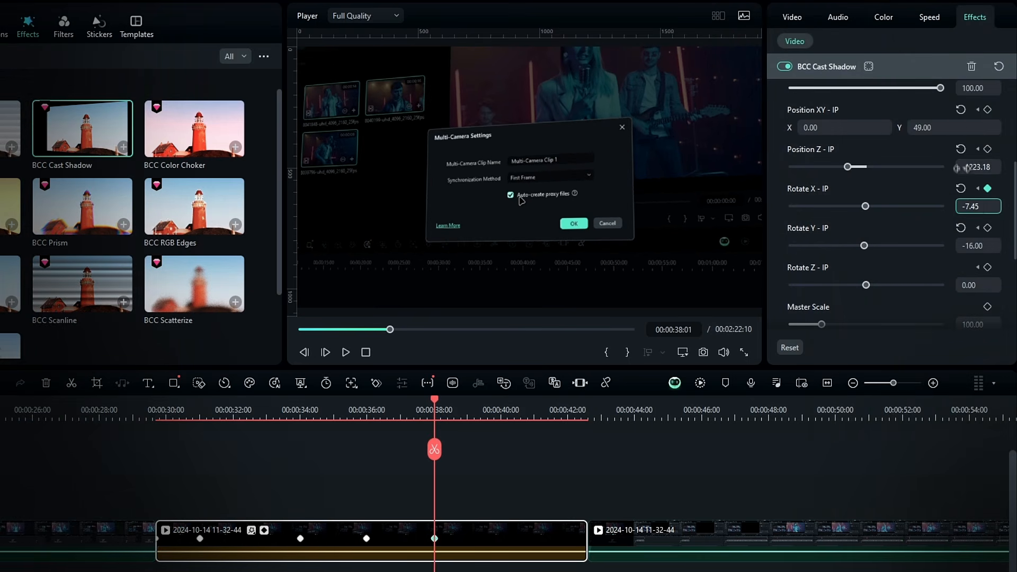
click(961, 149)
click(961, 188)
click(961, 228)
click(961, 110)
drag(421, 431, 243, 436)
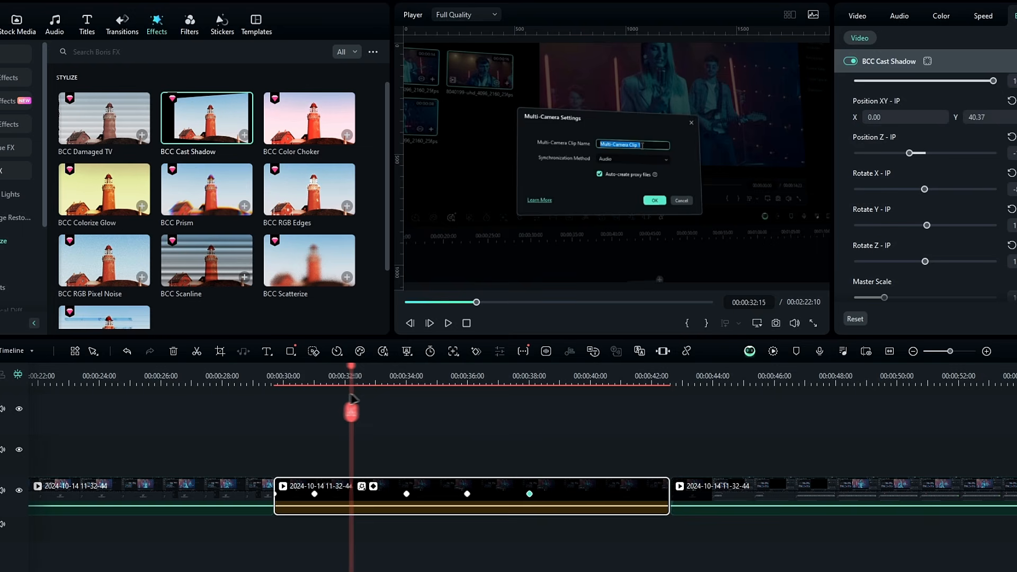
drag(353, 398, 493, 306)
Open the segment's keyframe graph and change all Position XY X, Position XY Y and Position Z keyframes from linear to smooth curves
click(372, 486)
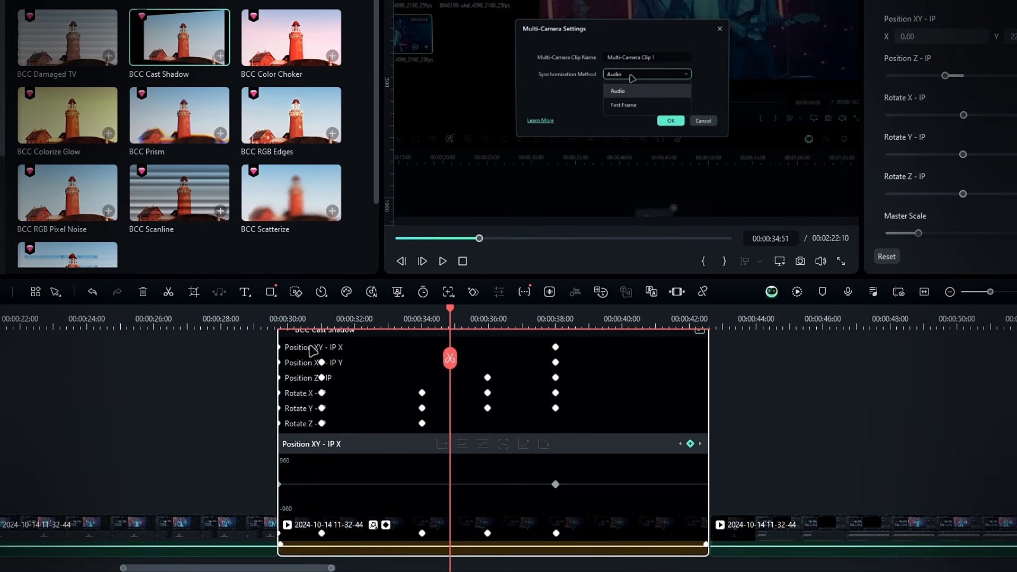
right_click(554, 483)
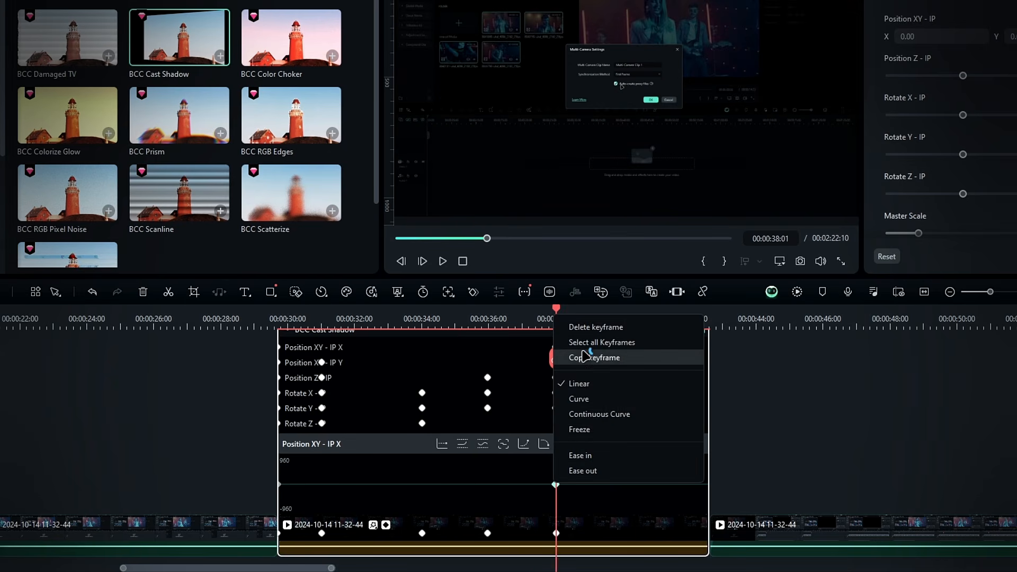
click(587, 342)
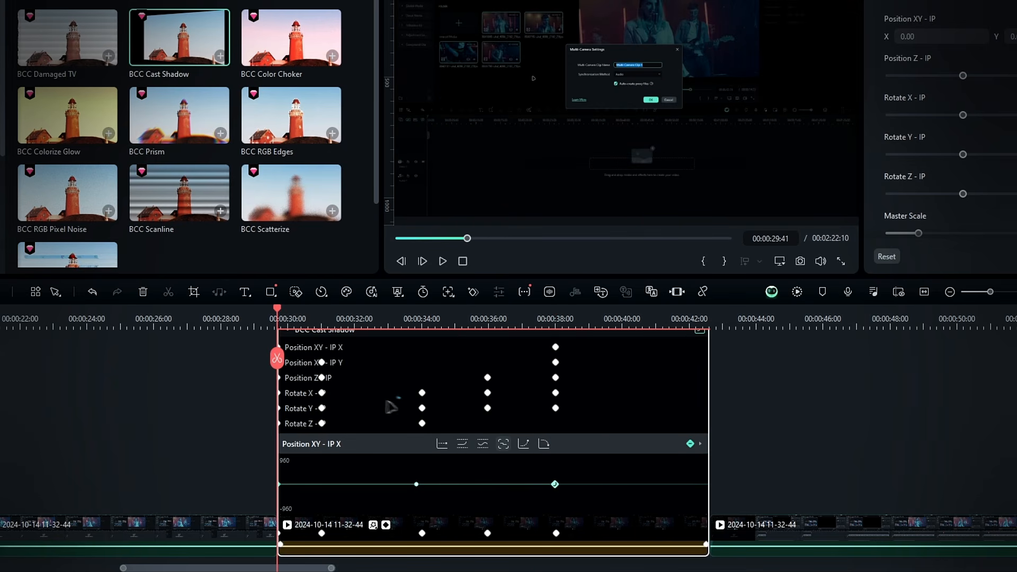
click(340, 366)
right_click(555, 484)
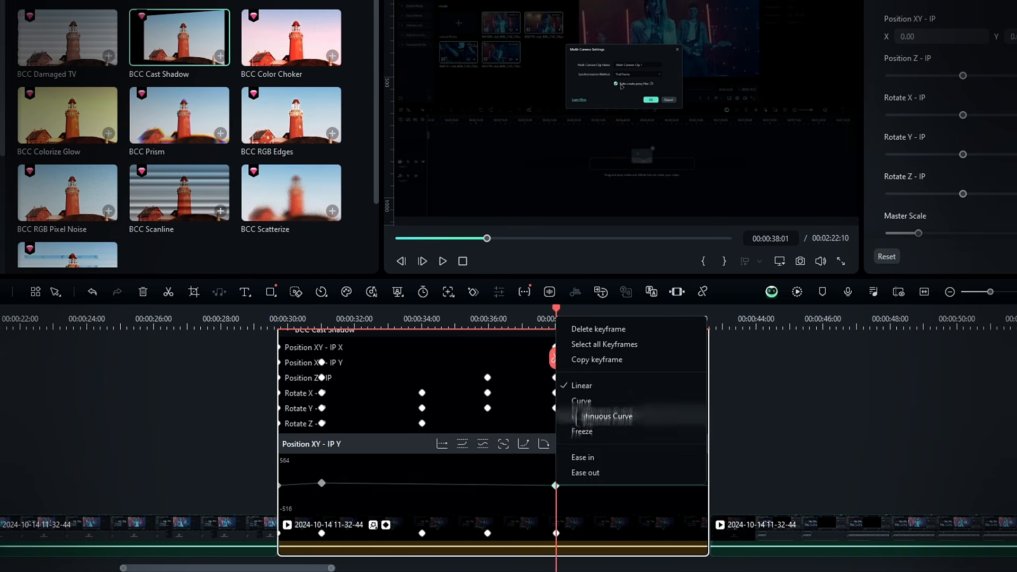
click(584, 415)
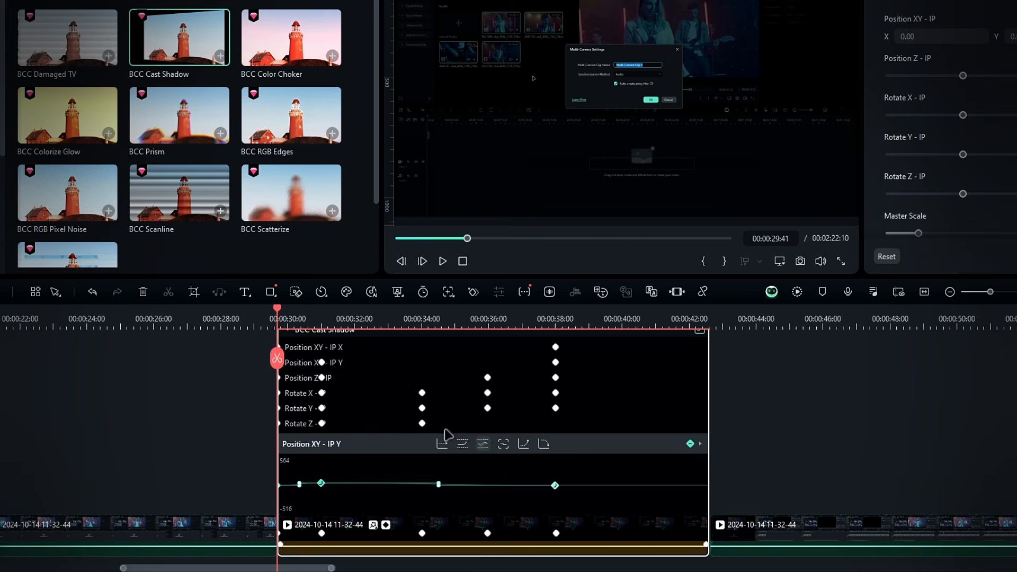
right_click(557, 485)
click(583, 343)
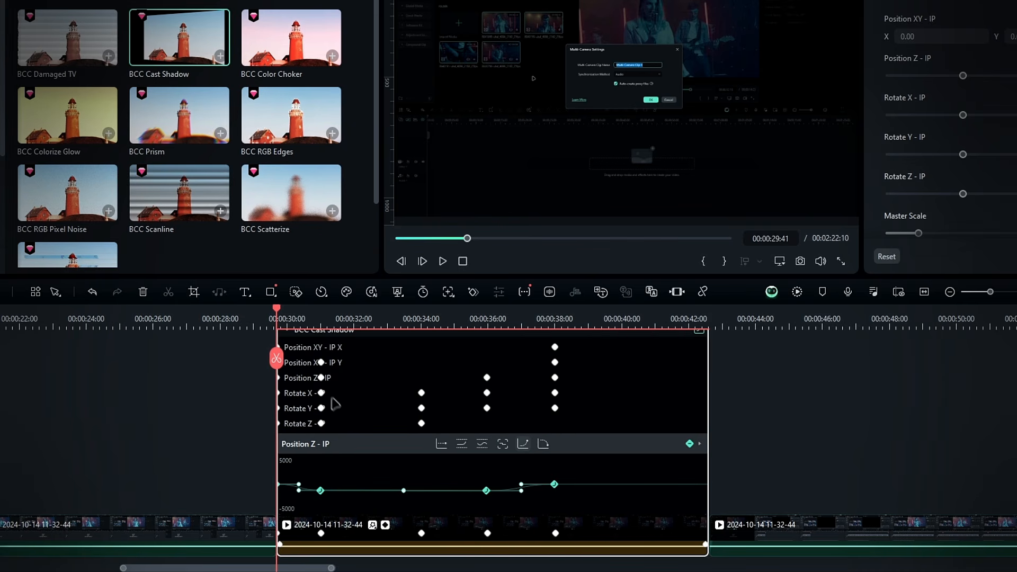
Change all Rotate X, Rotate Y and Rotate Z keyframes from linear to smooth curves and close the keyframe graph
right_click(554, 484)
click(584, 343)
right_click(555, 485)
click(582, 343)
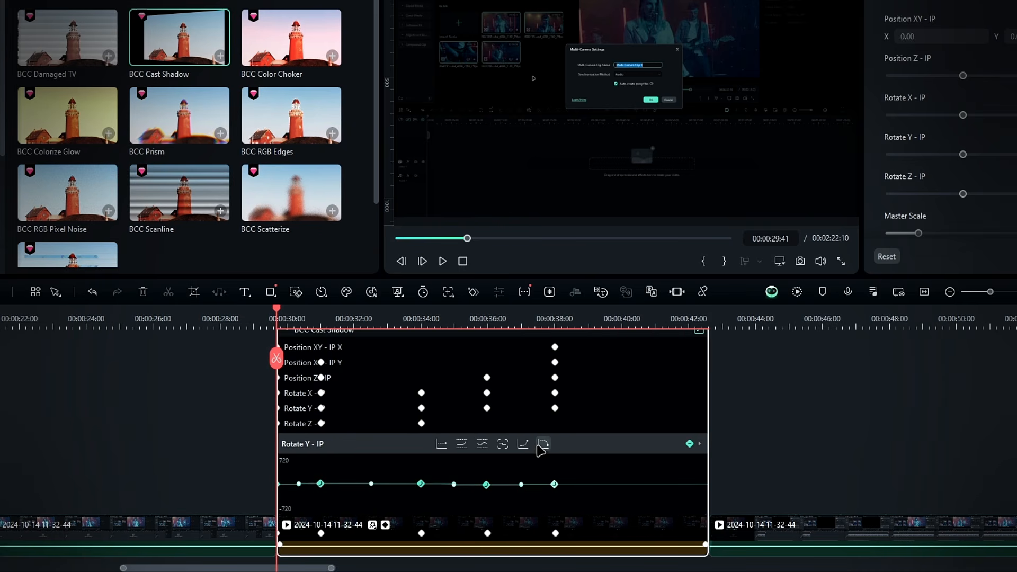
right_click(421, 485)
click(462, 347)
click(535, 443)
right_click(422, 483)
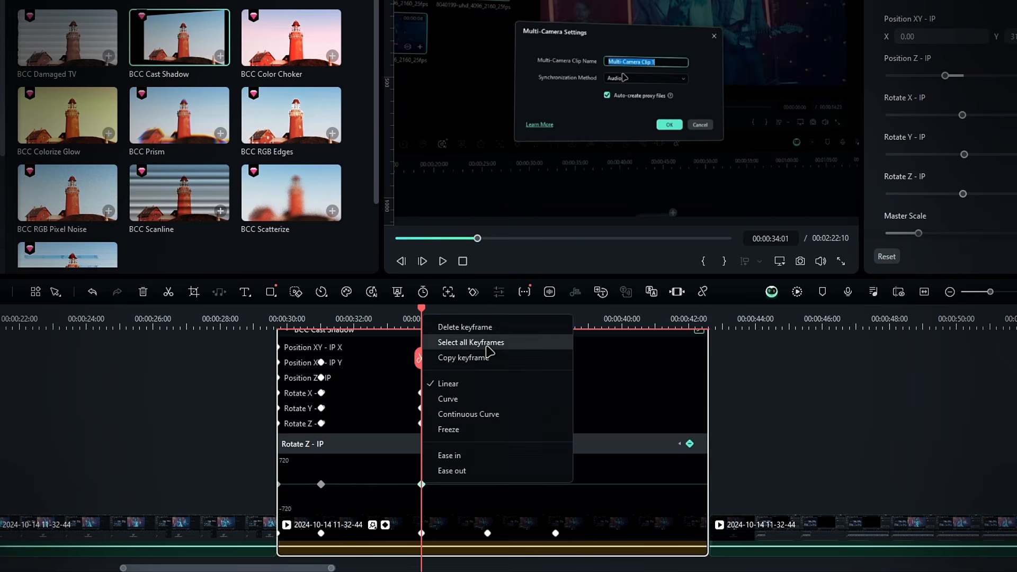
click(486, 344)
click(541, 444)
click(385, 525)
Play the eased 3D animation from the segment's start and return the playhead to just before 00:00:32:00
drag(448, 394, 460, 444)
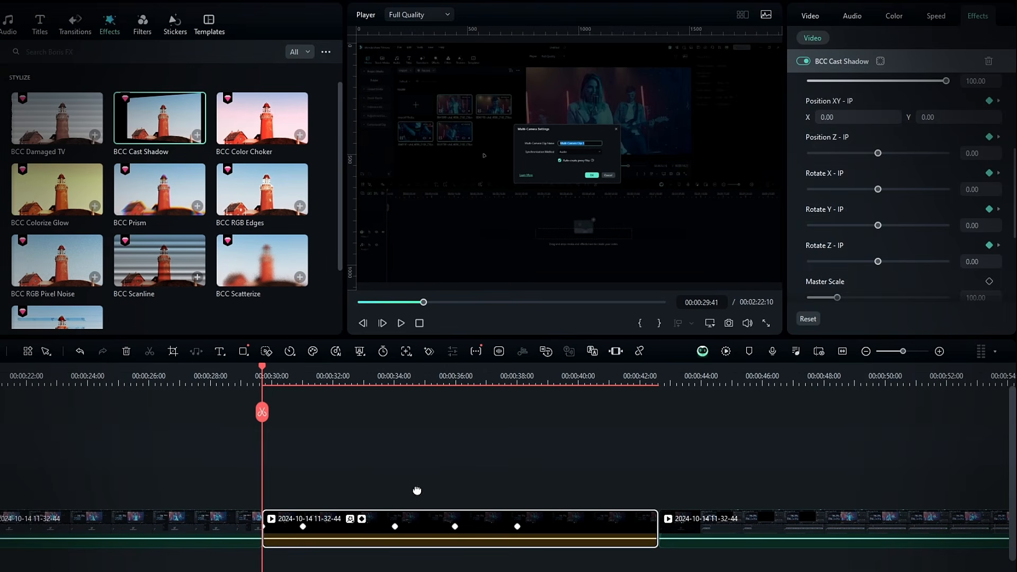
key(space)
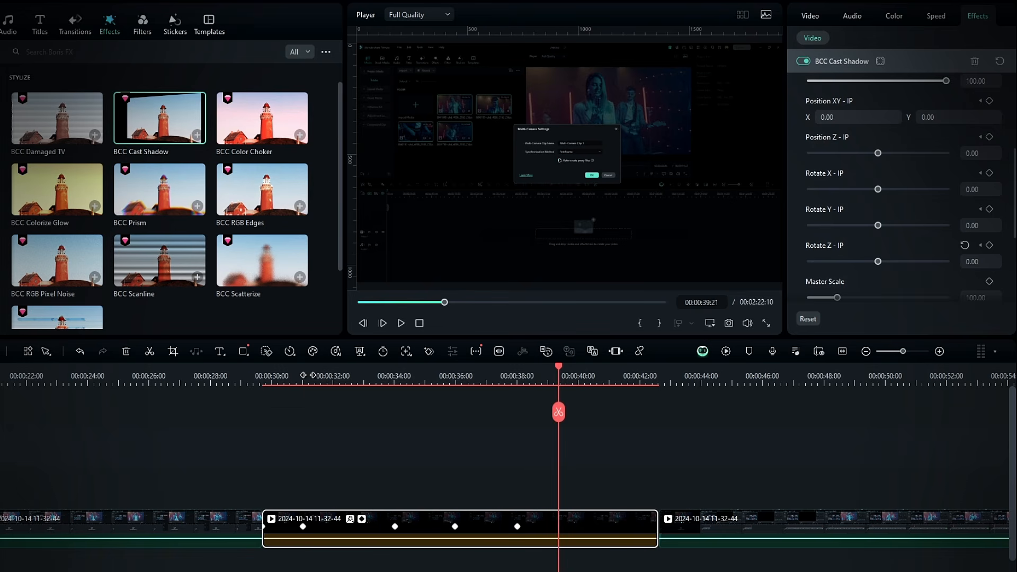
mouse_move(305, 376)
mouse_down()
mouse_move(289, 377)
mouse_move(320, 384)
mouse_up()
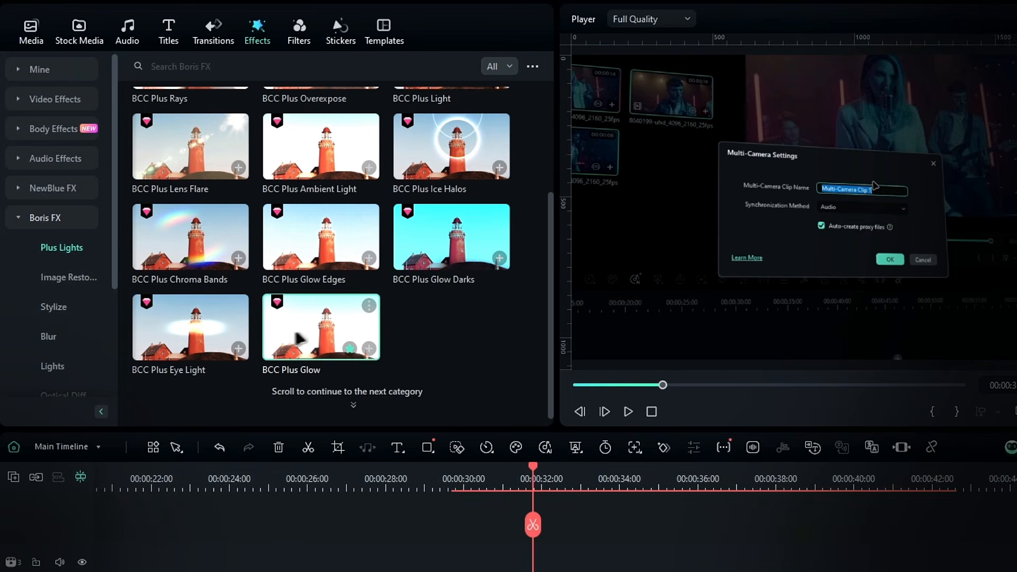
Add the BCC Plus Glow effect and the Mild shake effect to the animated 3D segment
drag(298, 335, 429, 485)
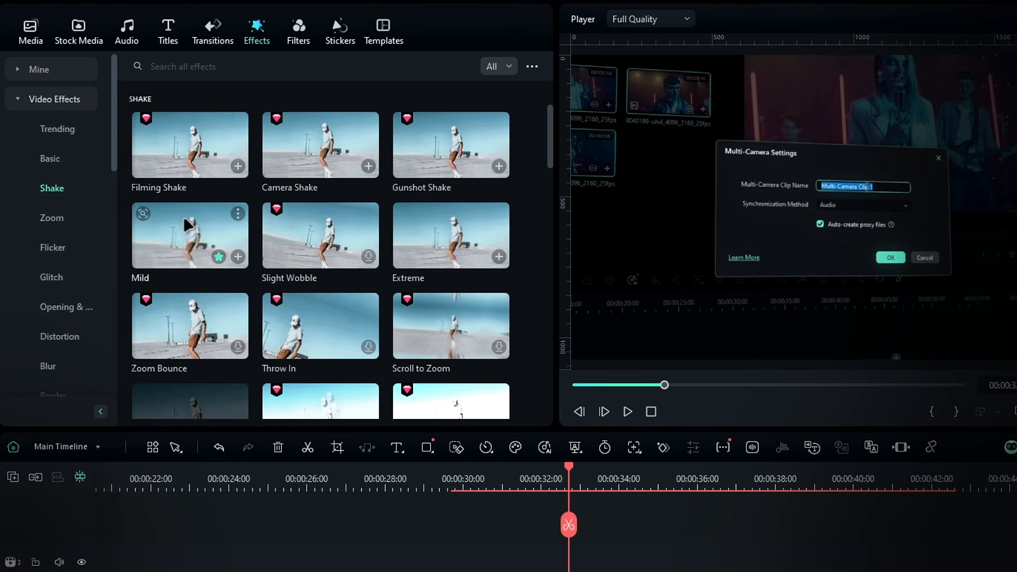
drag(266, 268, 498, 472)
drag(401, 486, 402, 485)
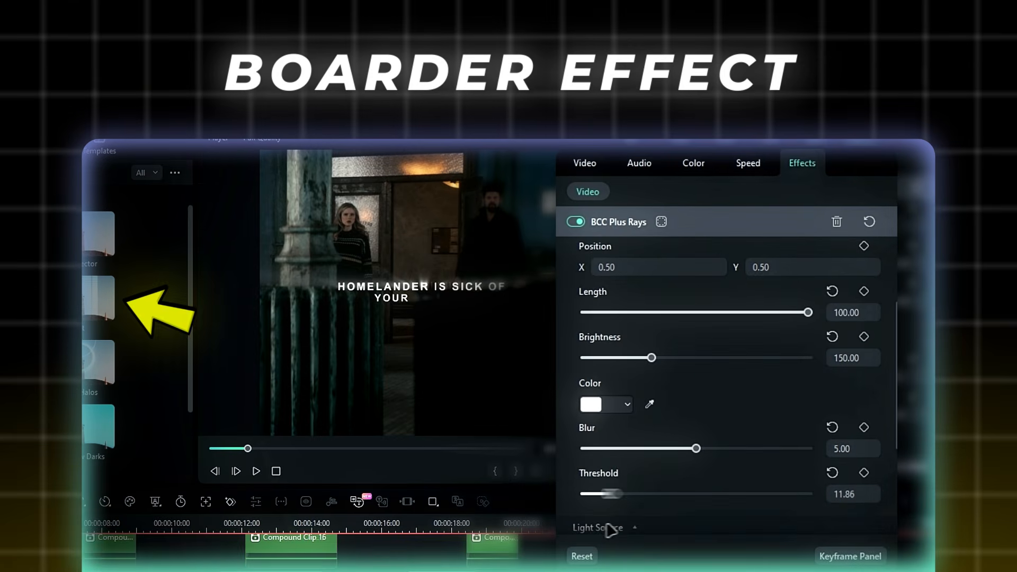
Lower the BCC Plus Rays Threshold and set it to 3
drag(607, 525, 594, 524)
click(864, 489)
text(3)
key(Return)
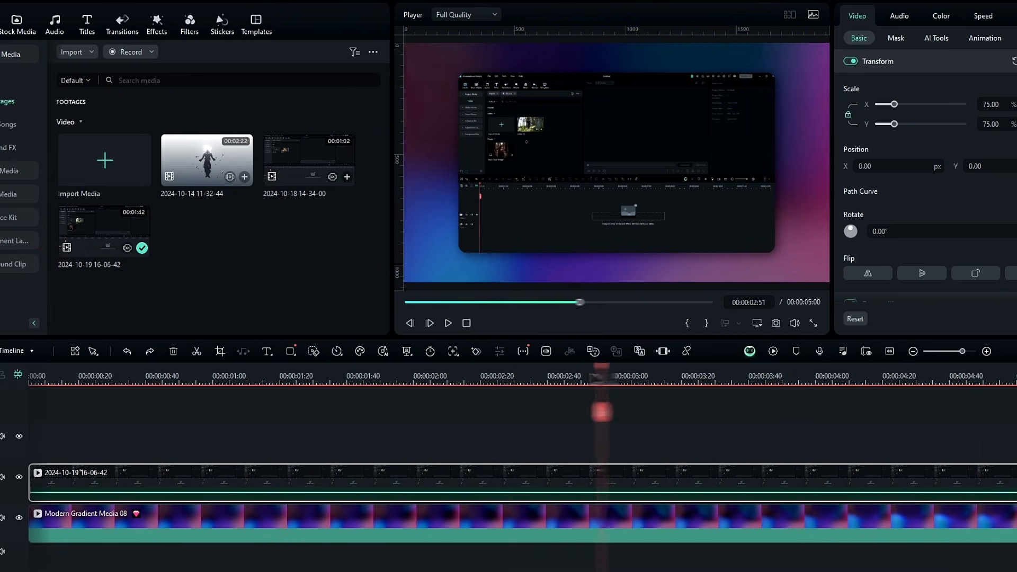
drag(602, 377, 292, 380)
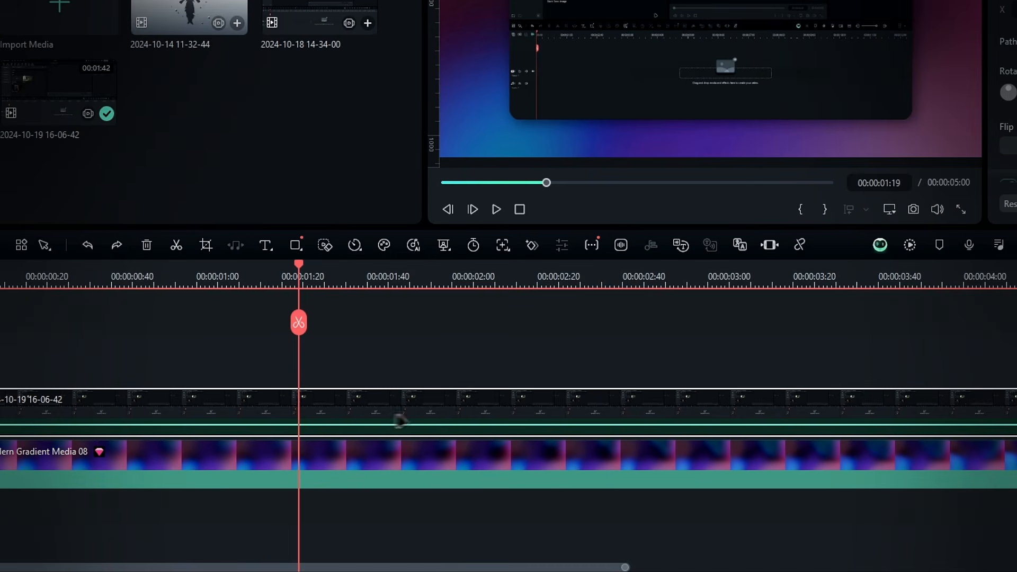
click(400, 421)
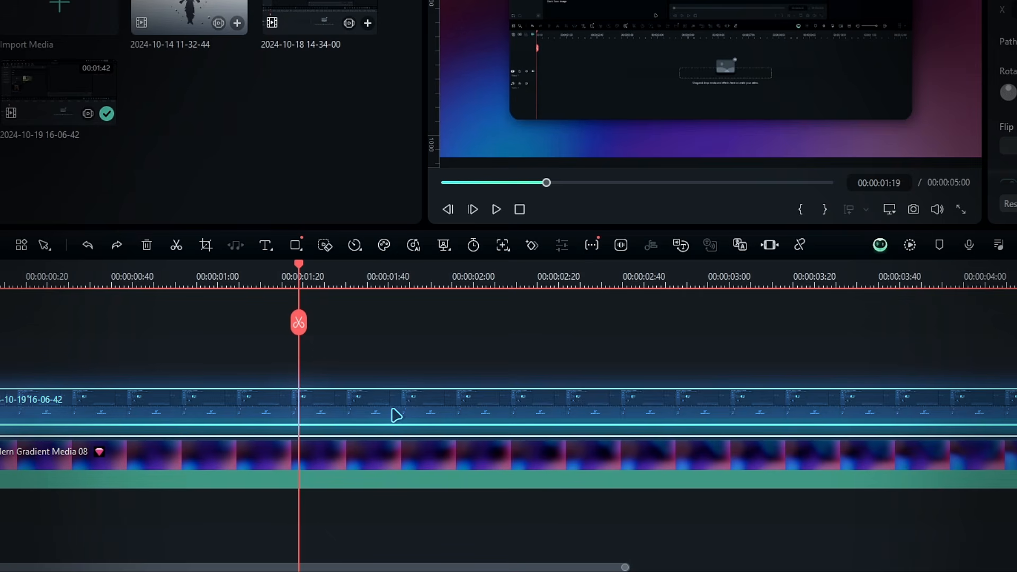
key(alt+g)
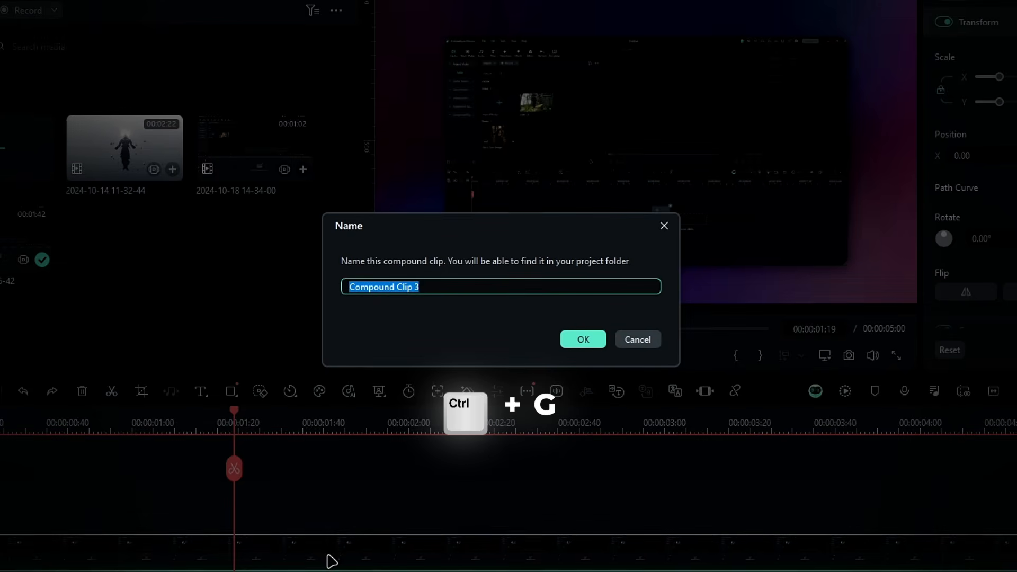
key(Return)
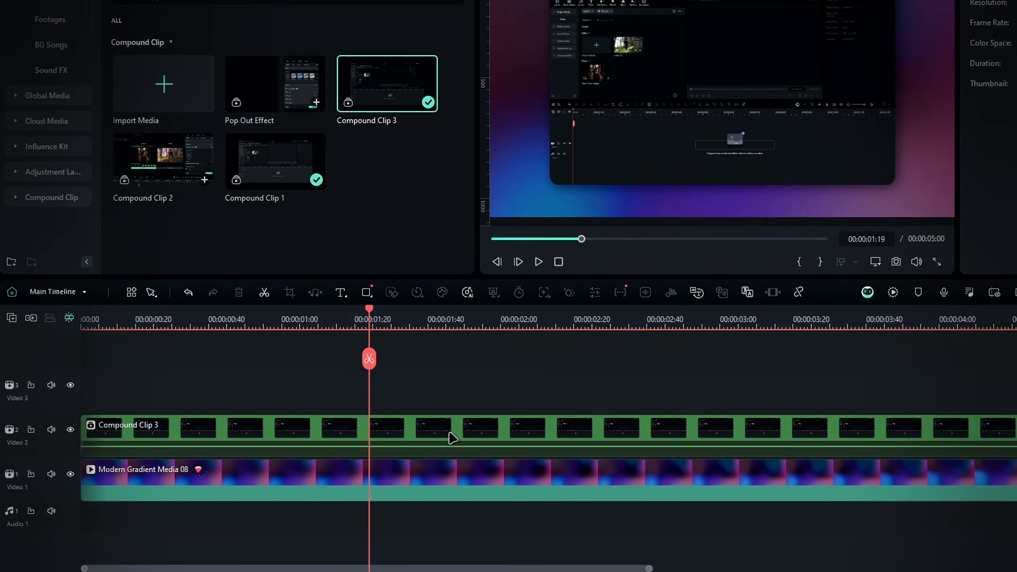
Search the effects for "boarder" and apply the Border effect to Compound Clip 3
click(449, 436)
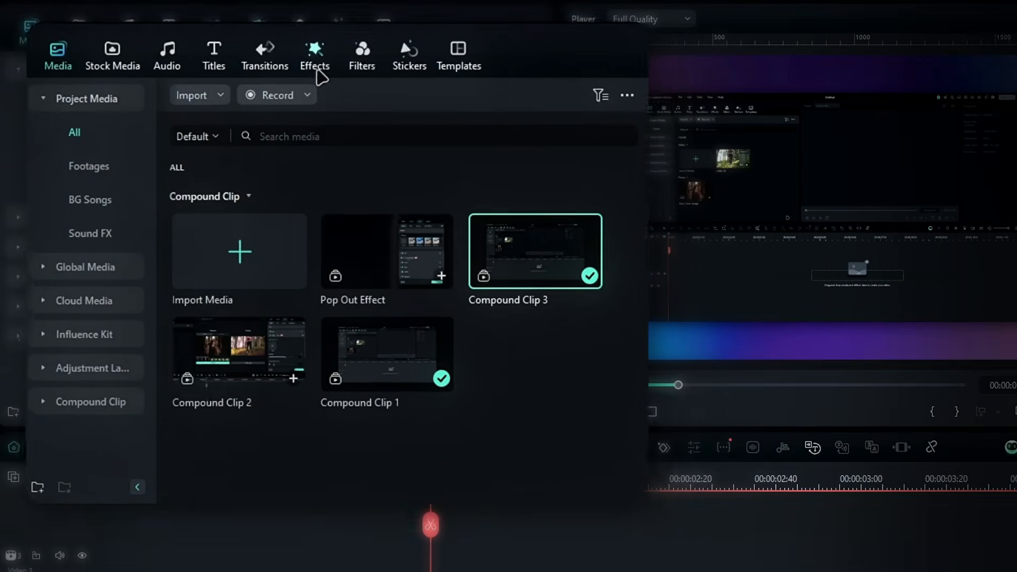
click(256, 34)
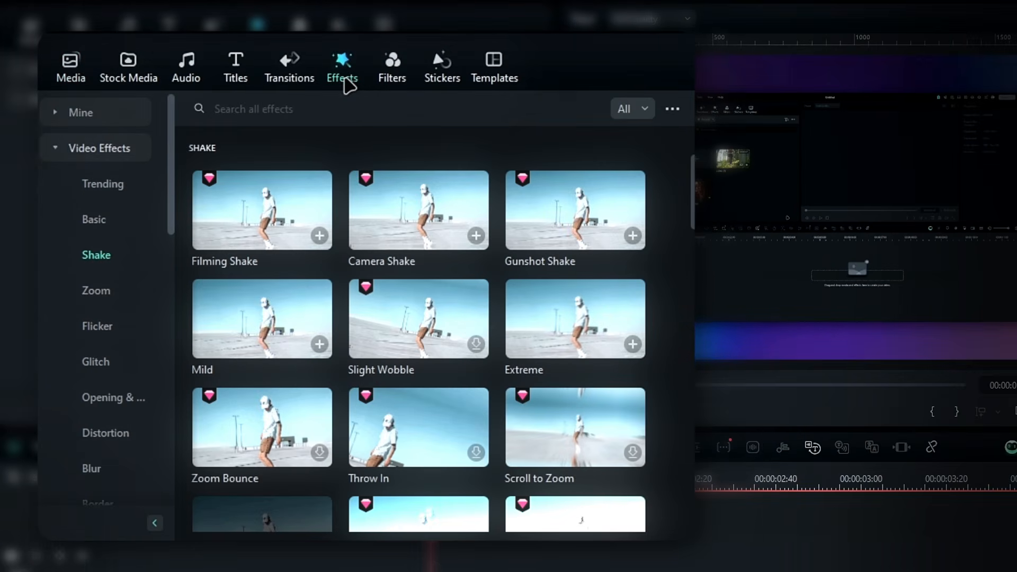
click(308, 104)
text(boarder)
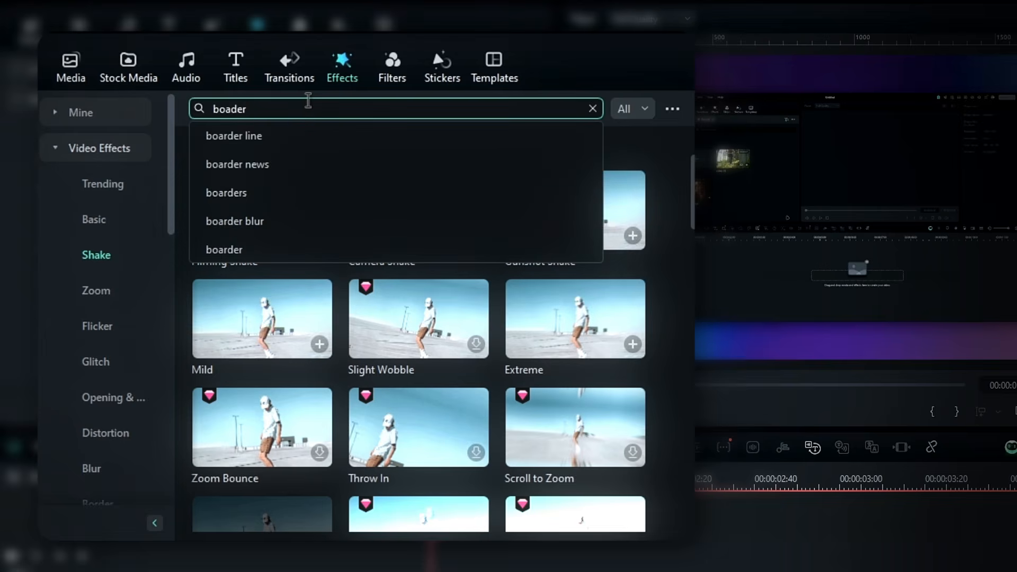
key(Return)
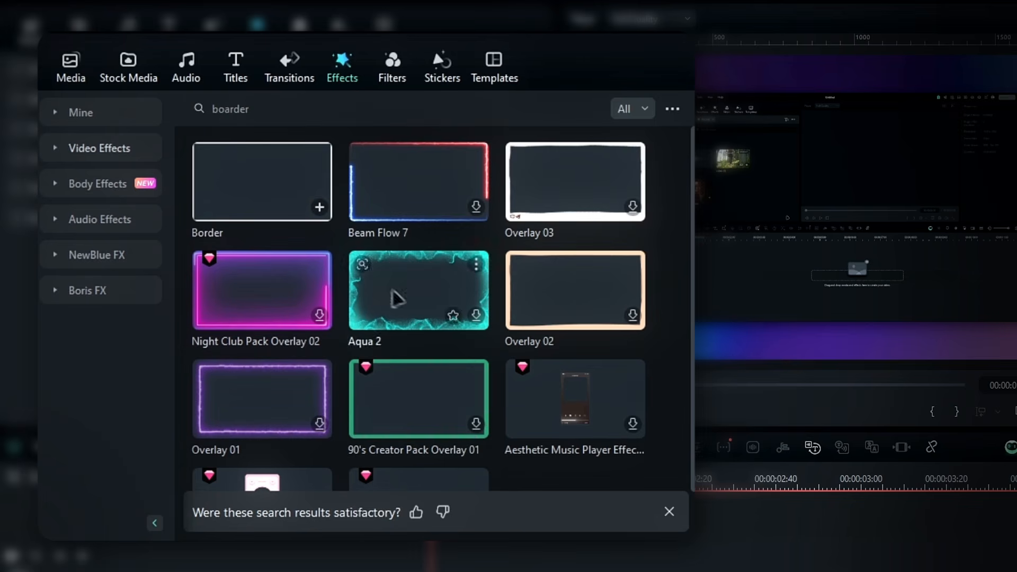
drag(282, 187, 374, 571)
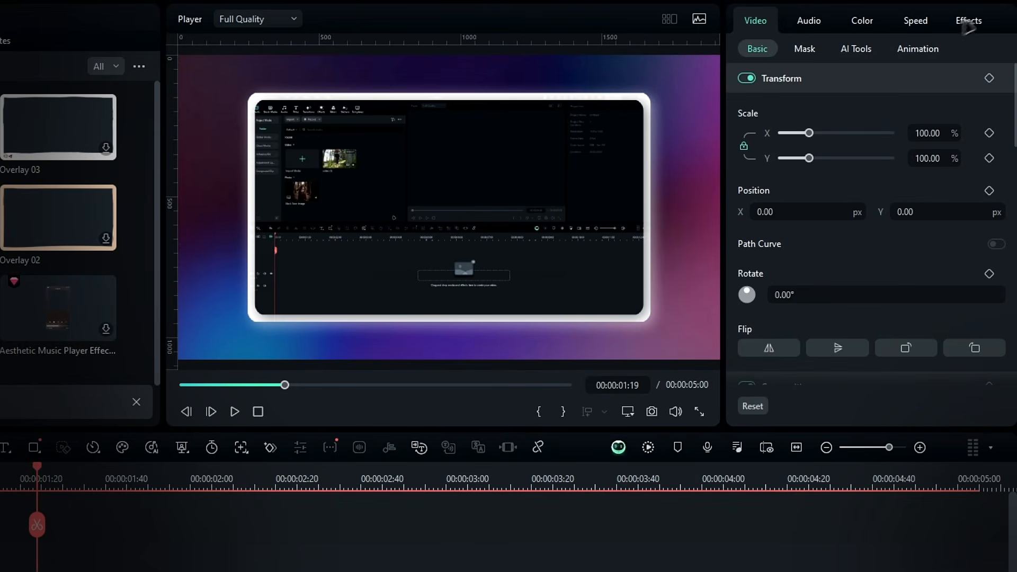
Set the Border effect's Size to 0.82 and Blur to 4.00, and try out a lower Opacity
click(1016, 0)
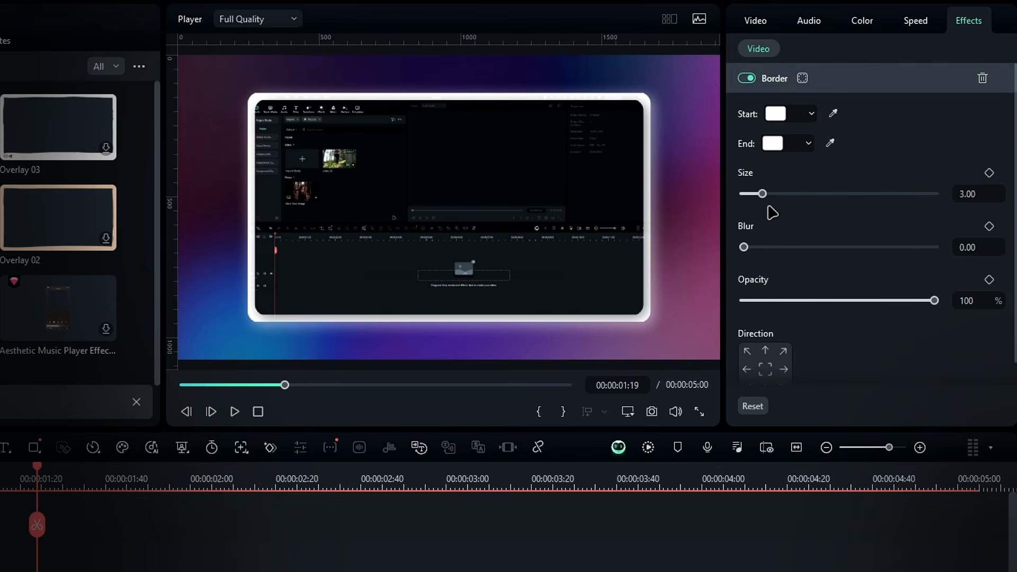
drag(770, 195, 749, 195)
drag(743, 247, 769, 248)
drag(933, 300, 839, 301)
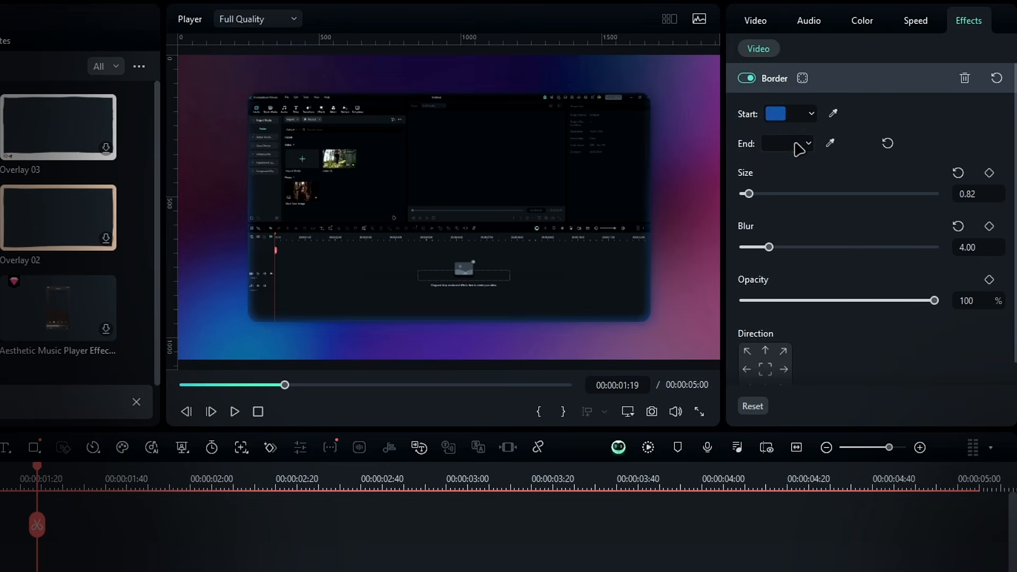
Give the Border effect a magenta End colour and a teal Start colour, and scrub through the clip to preview it
click(797, 145)
click(832, 272)
click(789, 113)
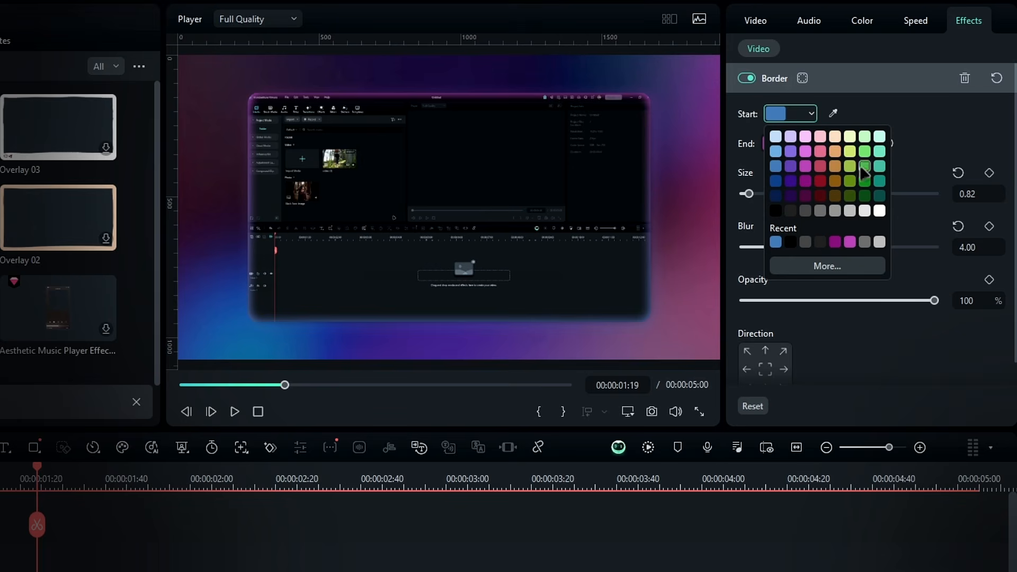
click(879, 164)
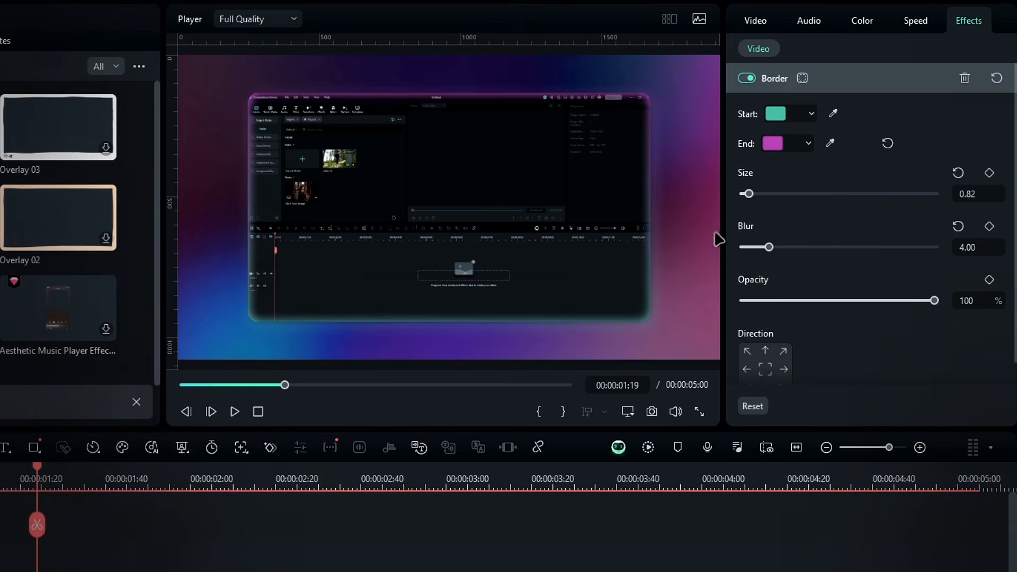
drag(88, 481, 485, 490)
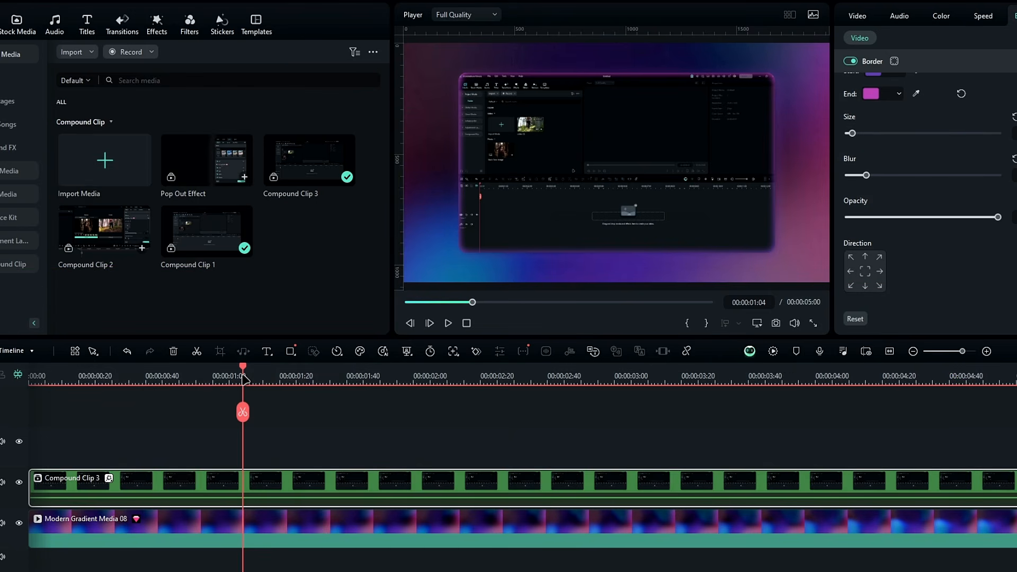
Collapse the Border settings and apply BCC Cast Shadow from the Boris FX Stylize effects to Compound Clip 3
click(874, 61)
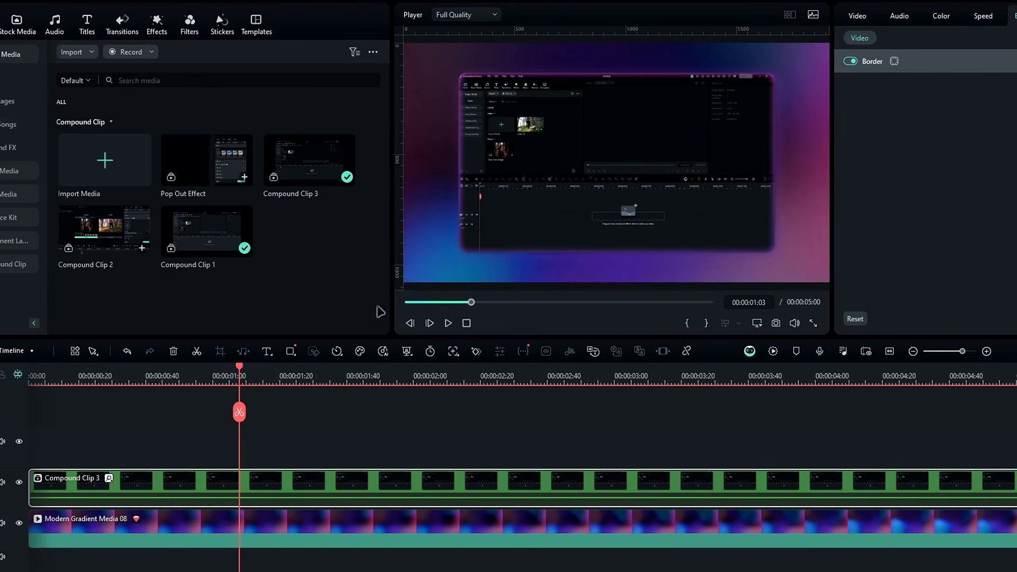
drag(274, 376, 277, 404)
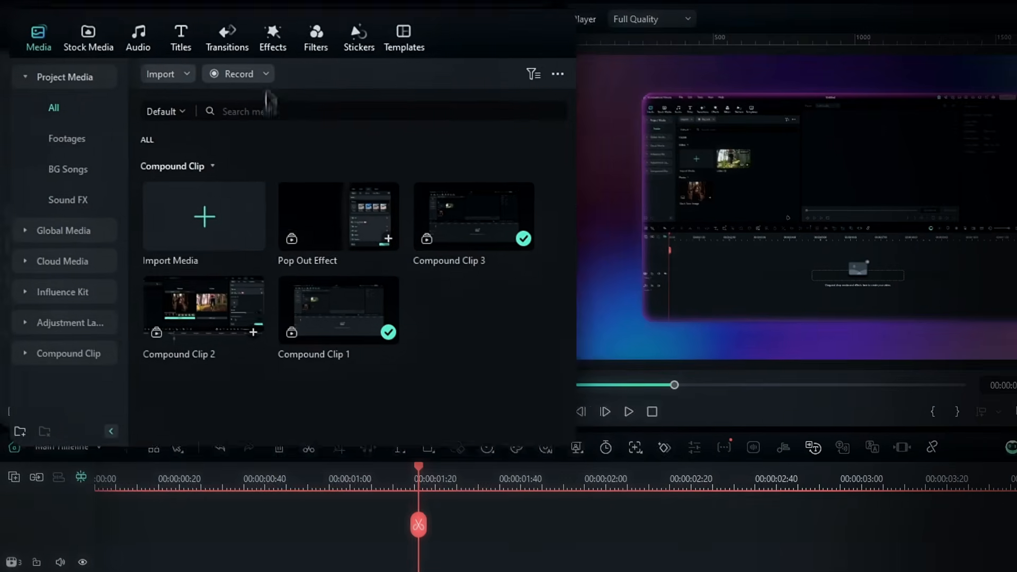
click(270, 39)
click(101, 149)
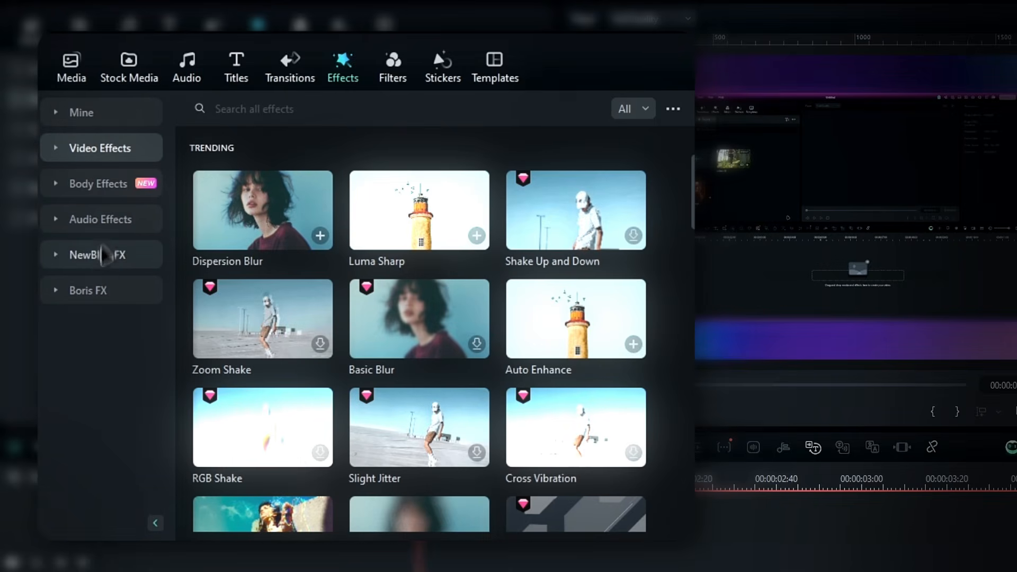
click(102, 291)
click(98, 398)
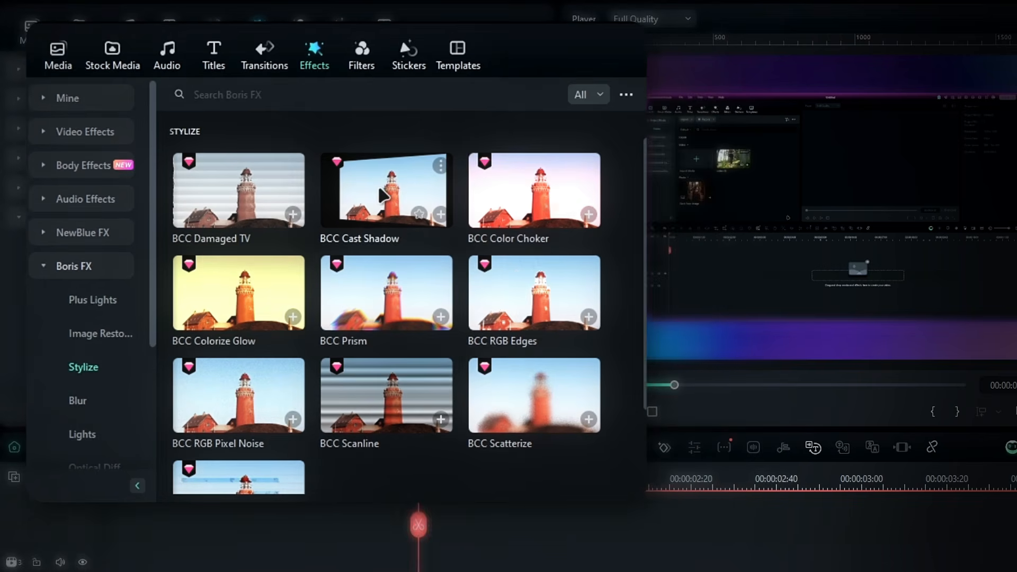
drag(434, 212, 272, 429)
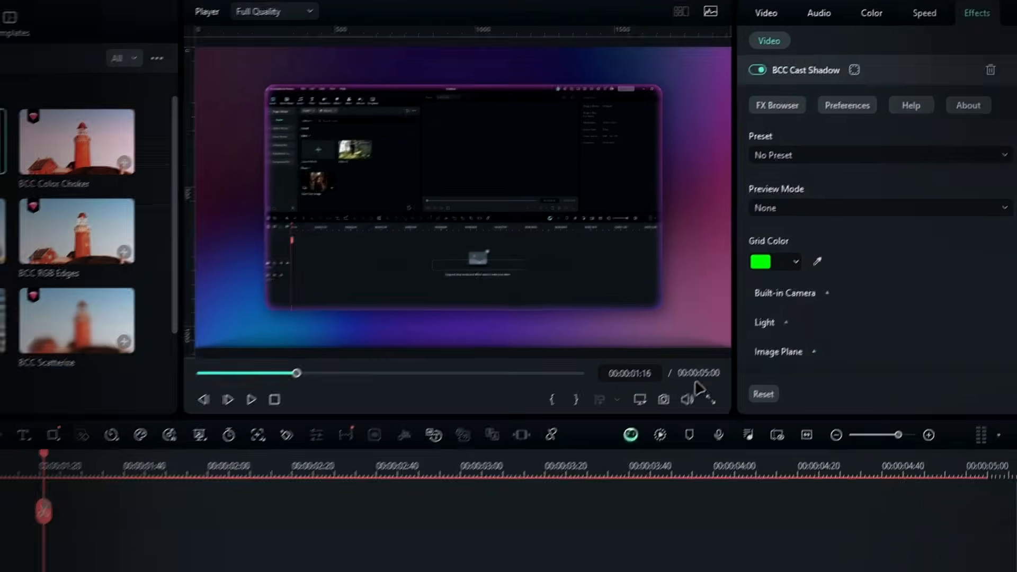
At 00:00:00:00, keyframe the Image Plane's Position XY, Position Z and Rotate X, Y and Z in BCC Cast Shadow, and set Position Z to 1185
scroll(952, 143, down, 3)
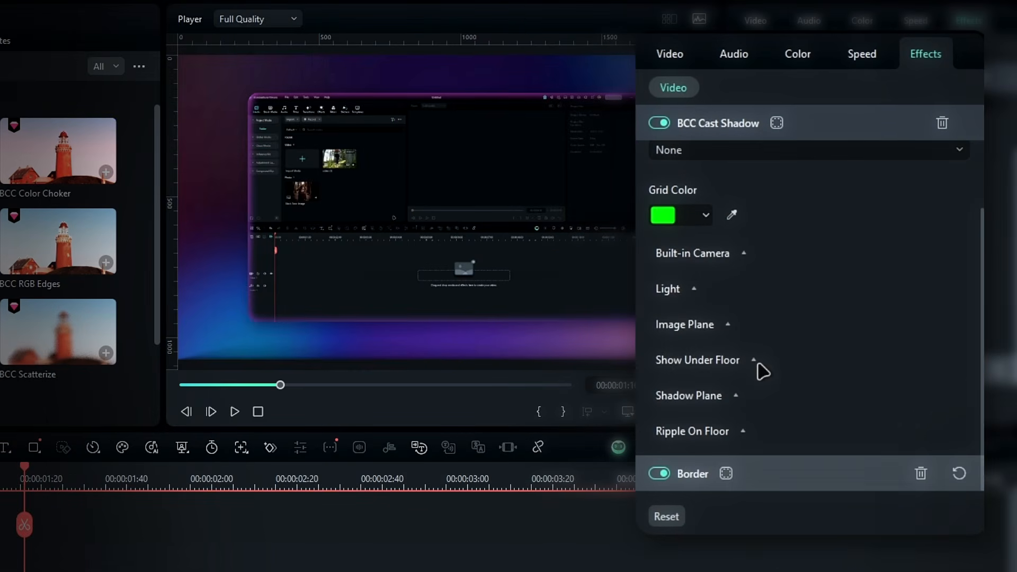
click(715, 325)
scroll(810, 312, down, 5)
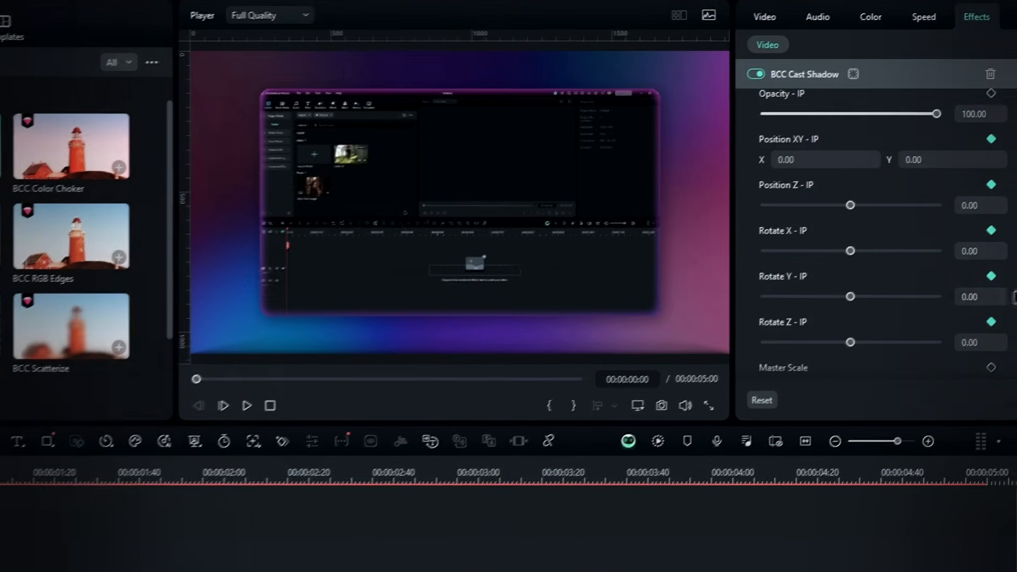
drag(961, 207, 996, 208)
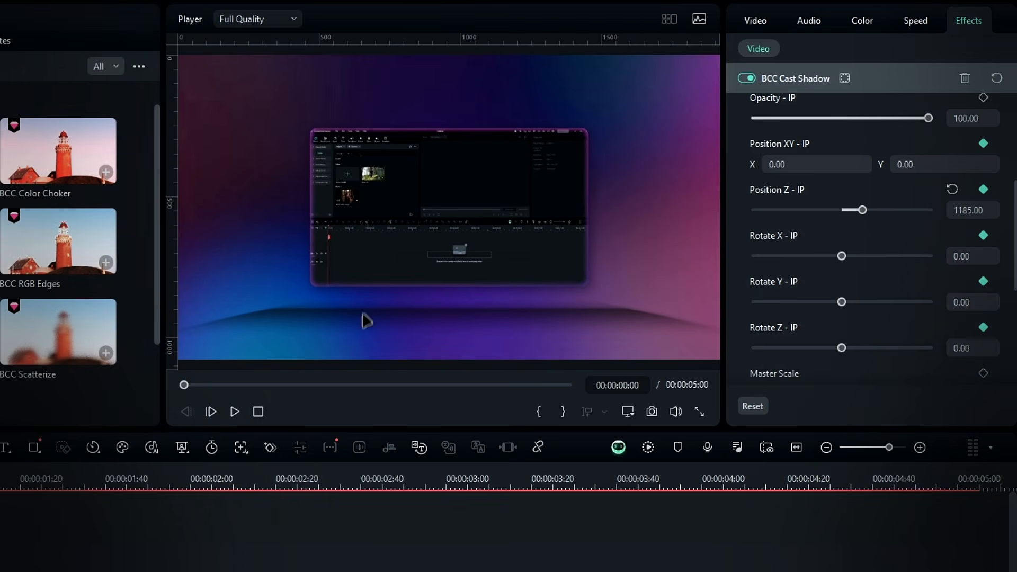
Expand BCC Cast Shadow's Shadow Plane settings and set its Position Z to 5000 to remove the shadow behind the clip
scroll(862, 286, up, 2)
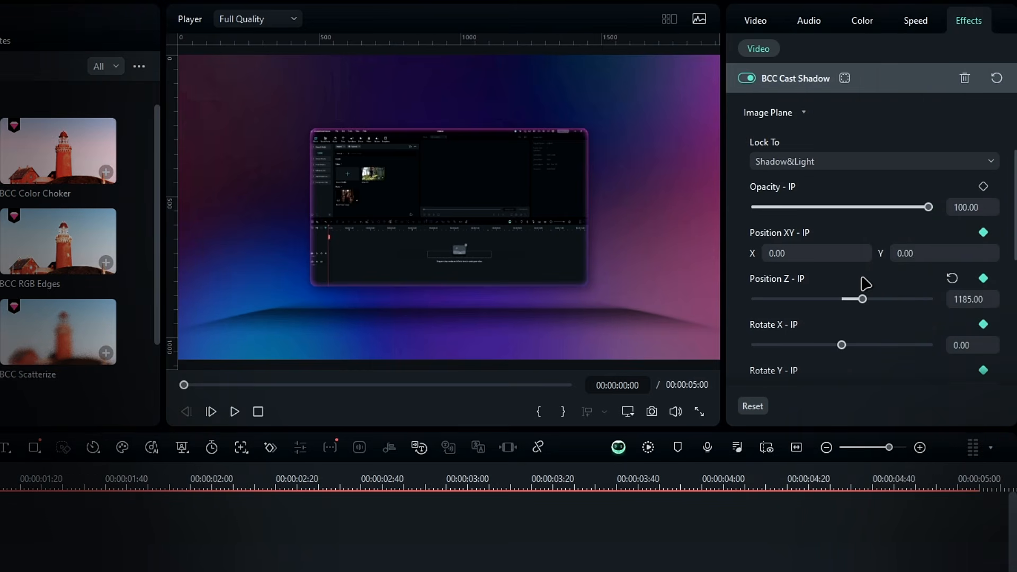
scroll(863, 284, down, 4)
scroll(866, 283, down, 4)
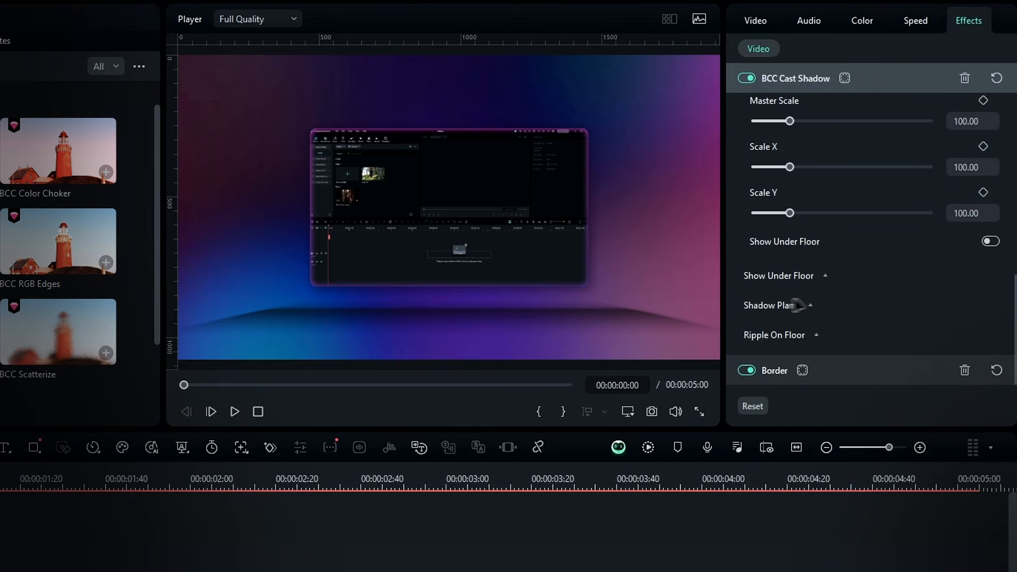
click(758, 310)
scroll(888, 284, down, 3)
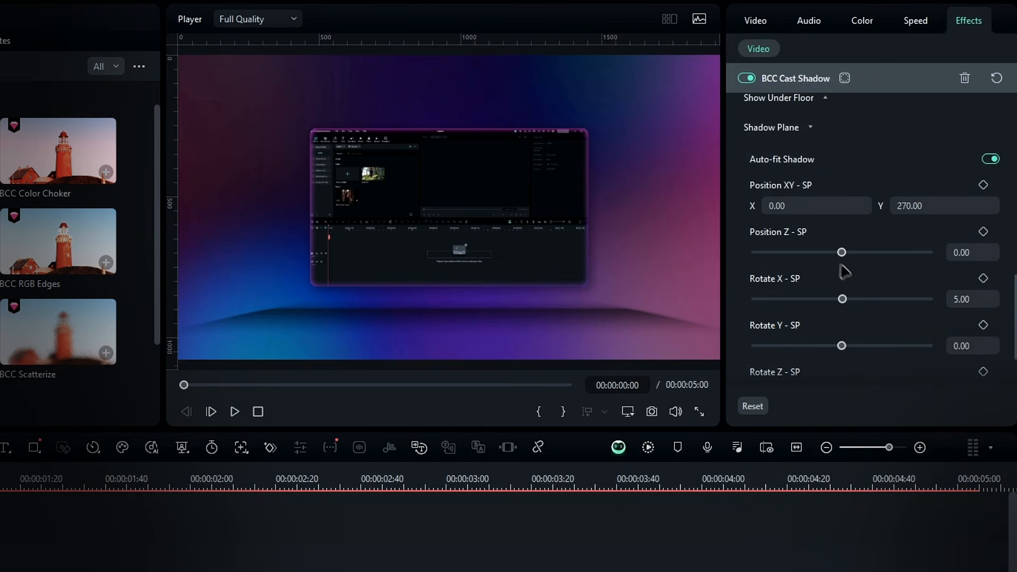
drag(843, 252, 928, 254)
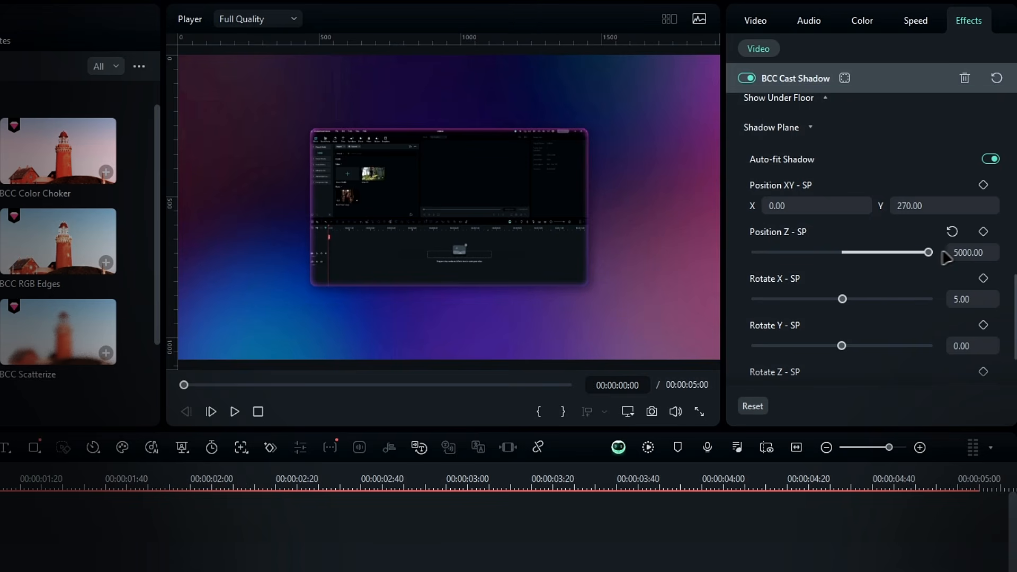
Set the Image Plane's Position Y to 1248 at 00:00:00:00, and reset Position XY to its default at 00:00:01:00
scroll(901, 249, up, 10)
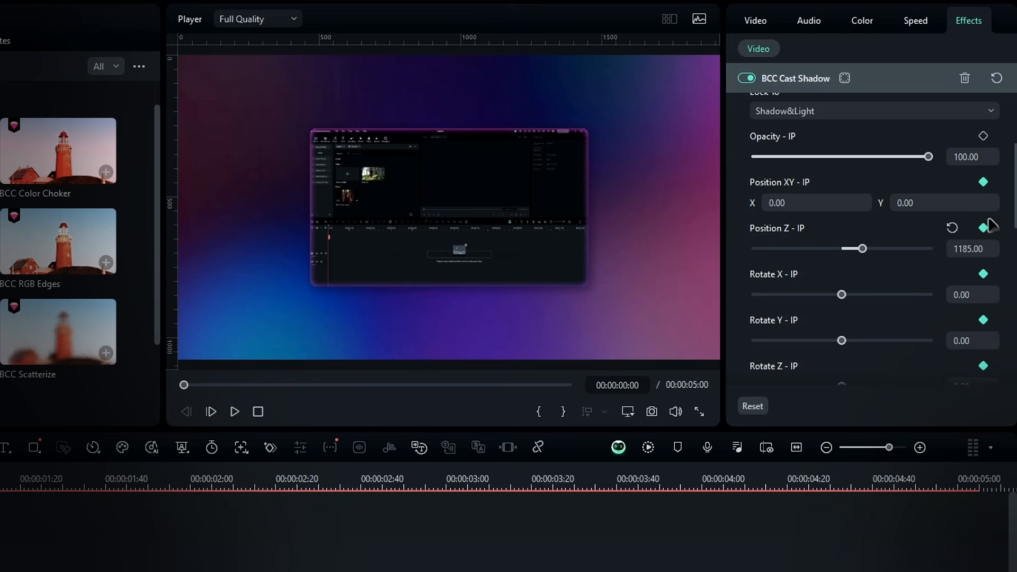
drag(950, 203, 975, 204)
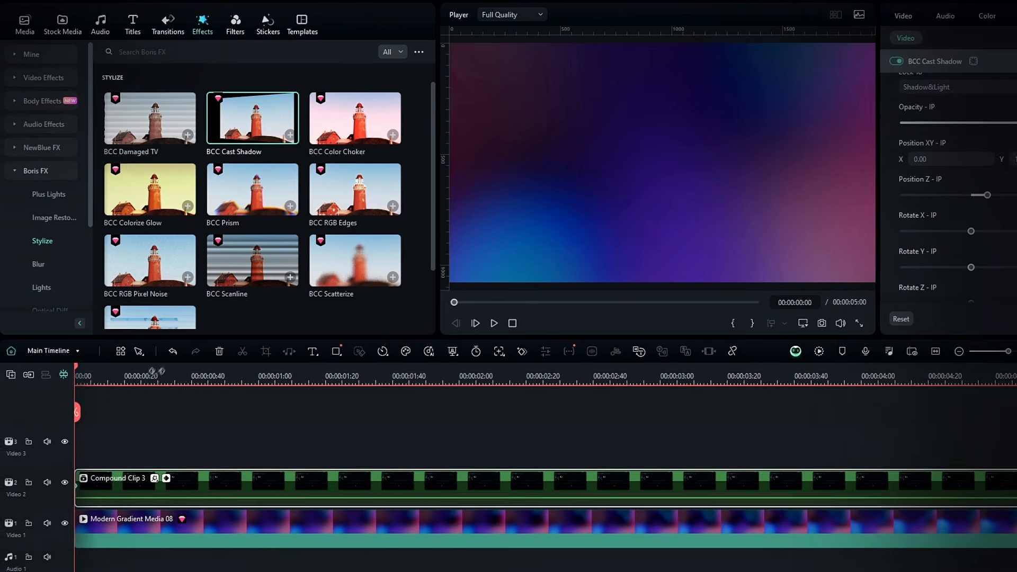
drag(76, 381, 275, 386)
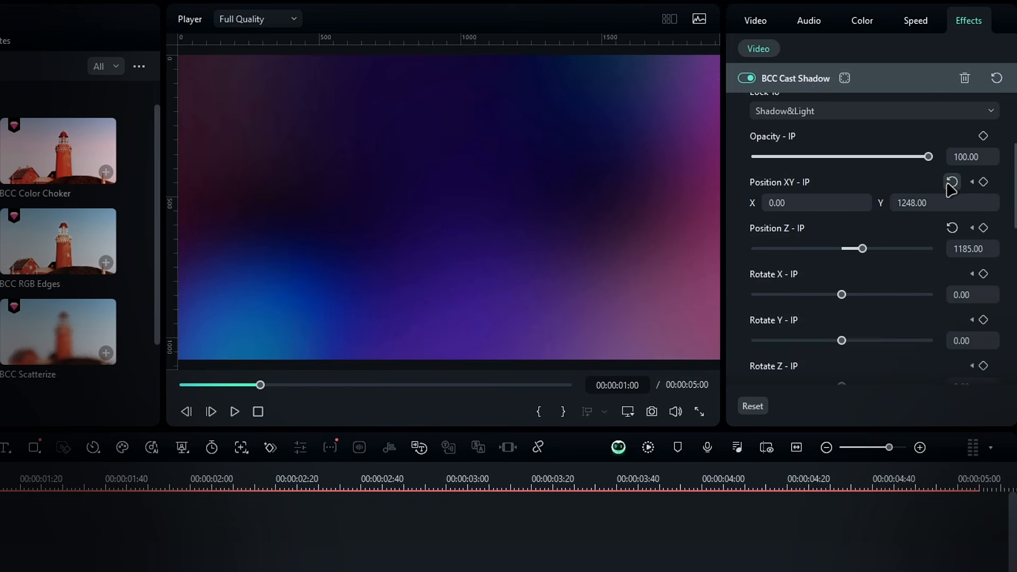
click(952, 182)
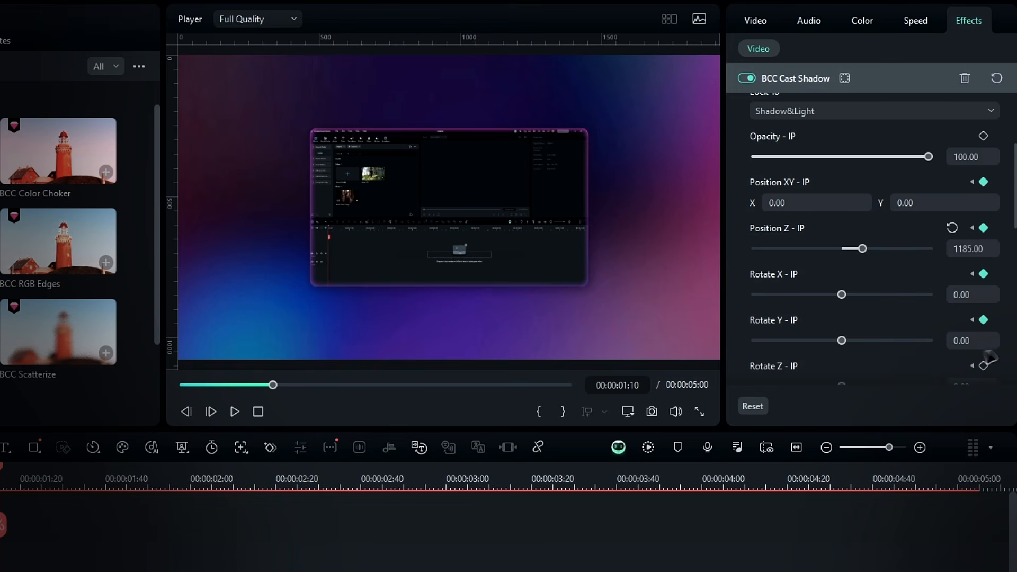
Keyframe Rotate Z at 00:00:01:10, and at 00:00:02:40 set Position Z to 452, Rotate X to -11, Rotate Y to 14 and Rotate Z to 2
scroll(985, 373, down, 1)
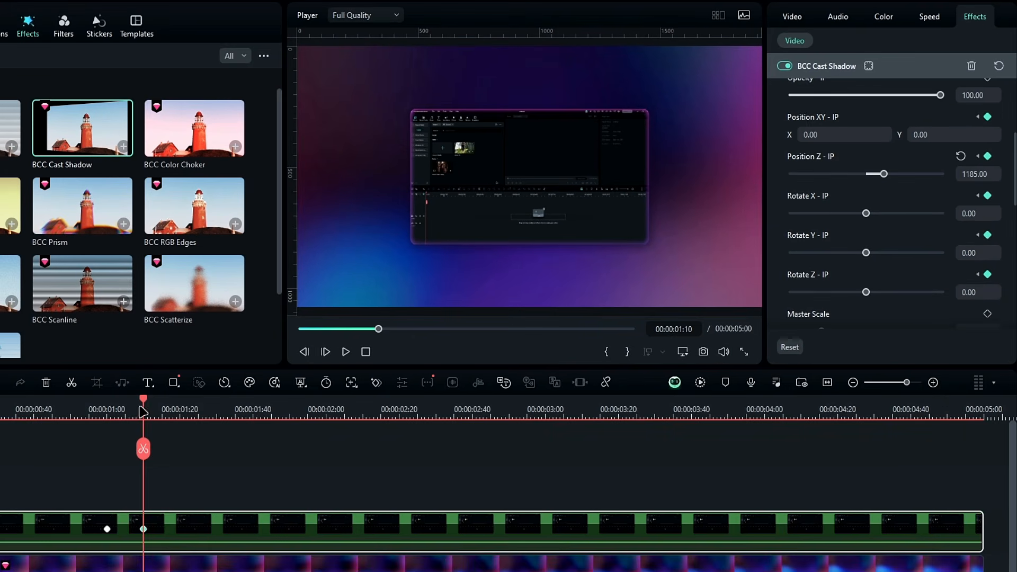
drag(2, 516, 367, 500)
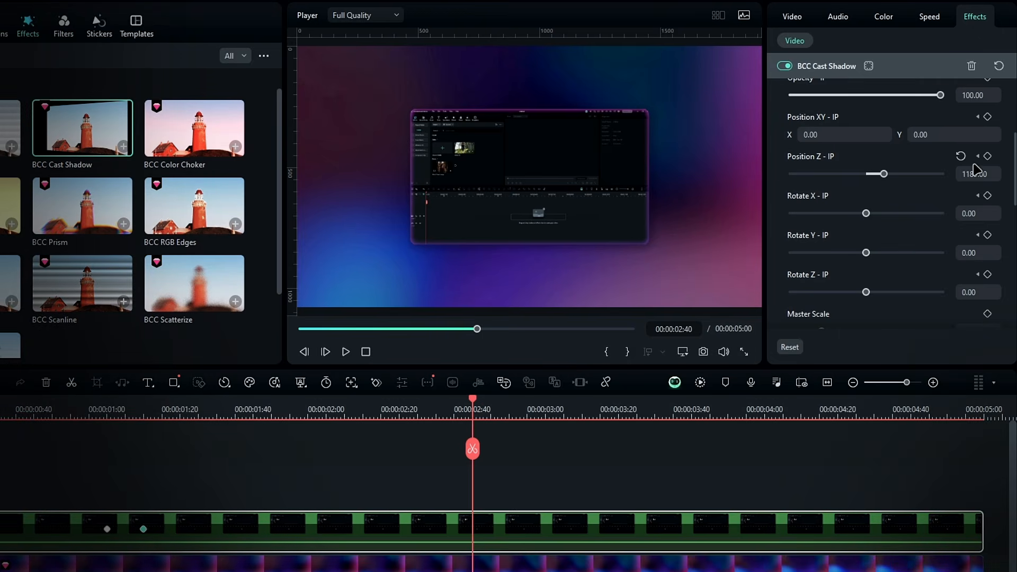
drag(979, 174, 958, 174)
click(987, 196)
drag(978, 213, 973, 213)
drag(973, 253, 978, 253)
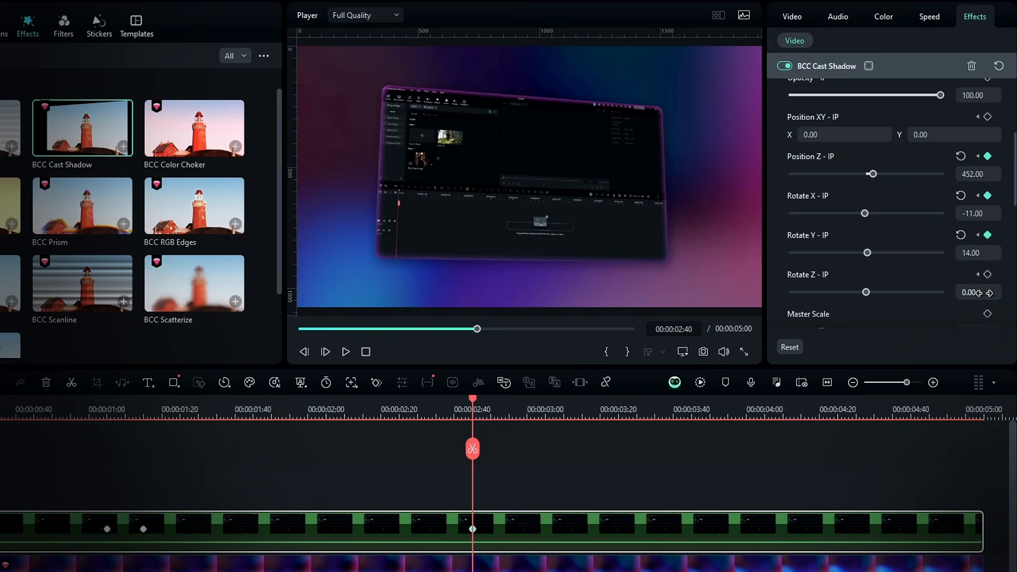
drag(979, 292, 984, 293)
Refine the Image Plane's 00:00:02:40 keyframe to Position Z 154, Rotate X -18 and Rotate Z 3, and scrub back through the animation
drag(978, 174, 970, 174)
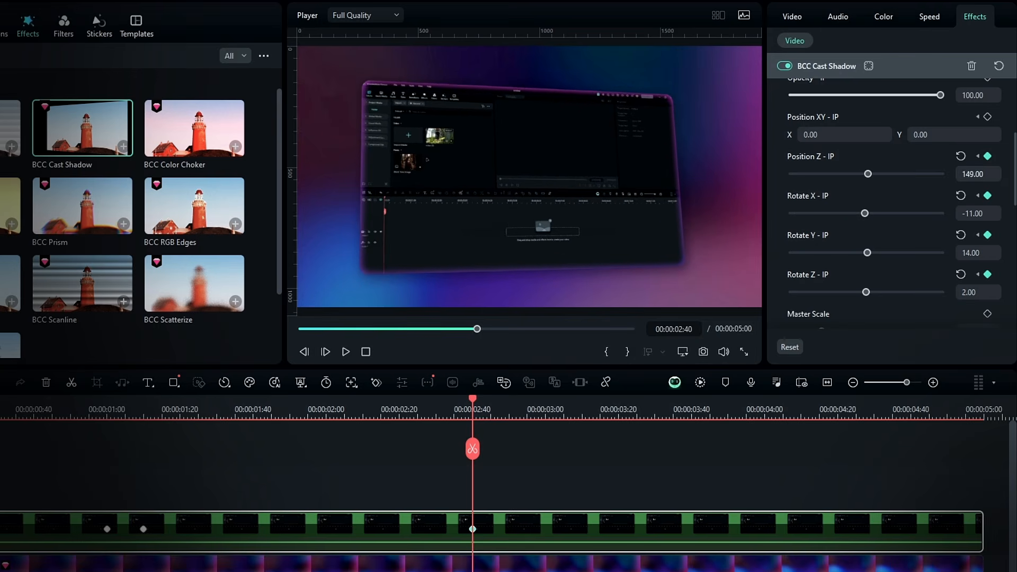
drag(974, 214, 975, 217)
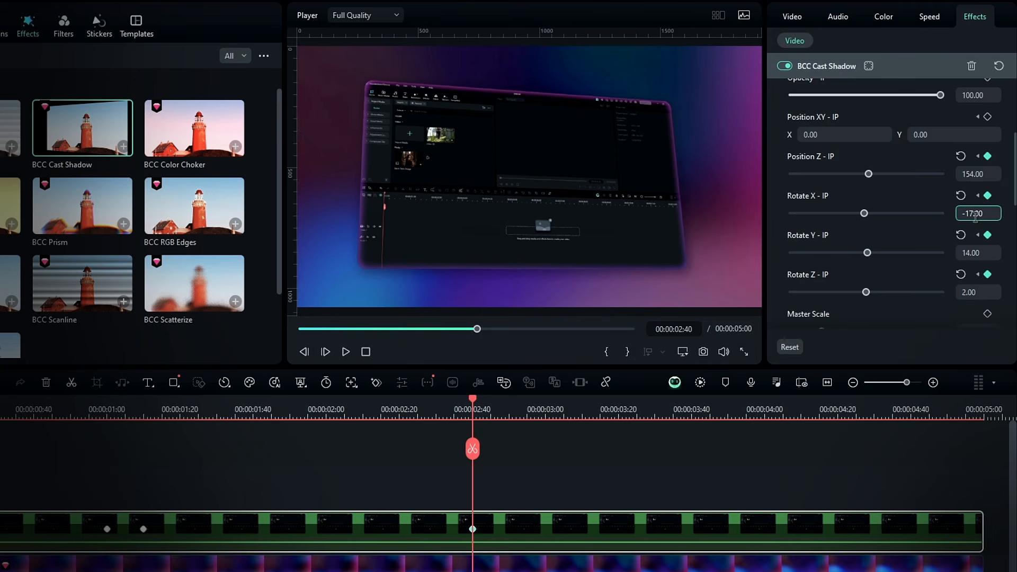
text(3)
key(Return)
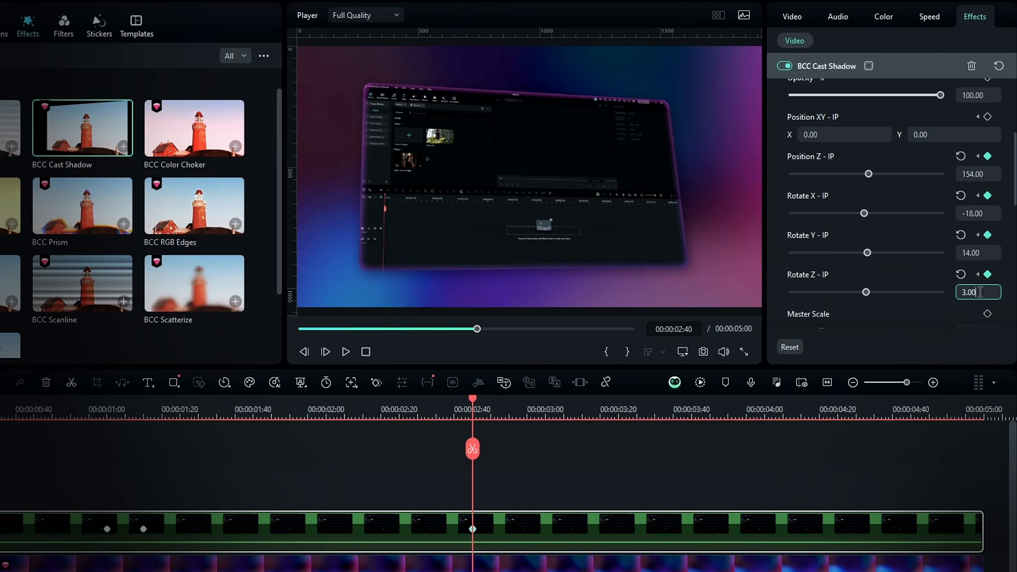
drag(82, 416, 781, 511)
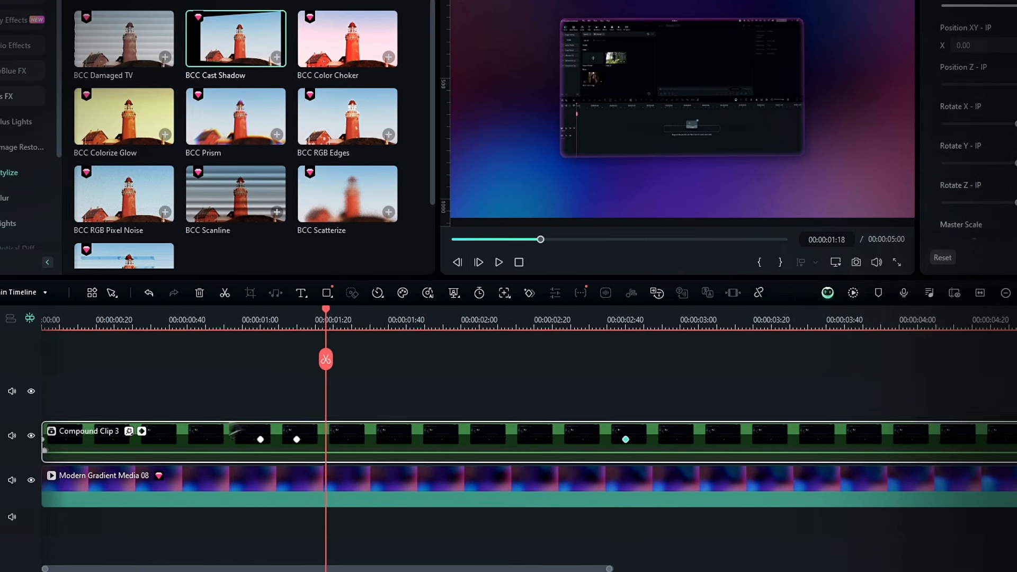
Open Compound Clip 3's BCC Cast Shadow keyframe graphs and apply easing to the Position XY - IP Y keyframes
click(142, 432)
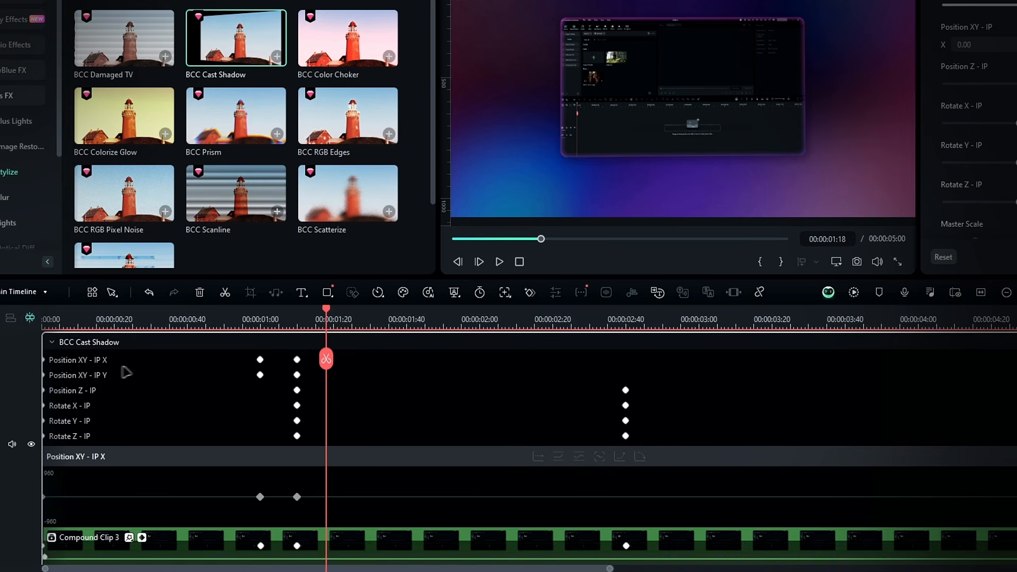
drag(319, 479, 233, 523)
click(107, 375)
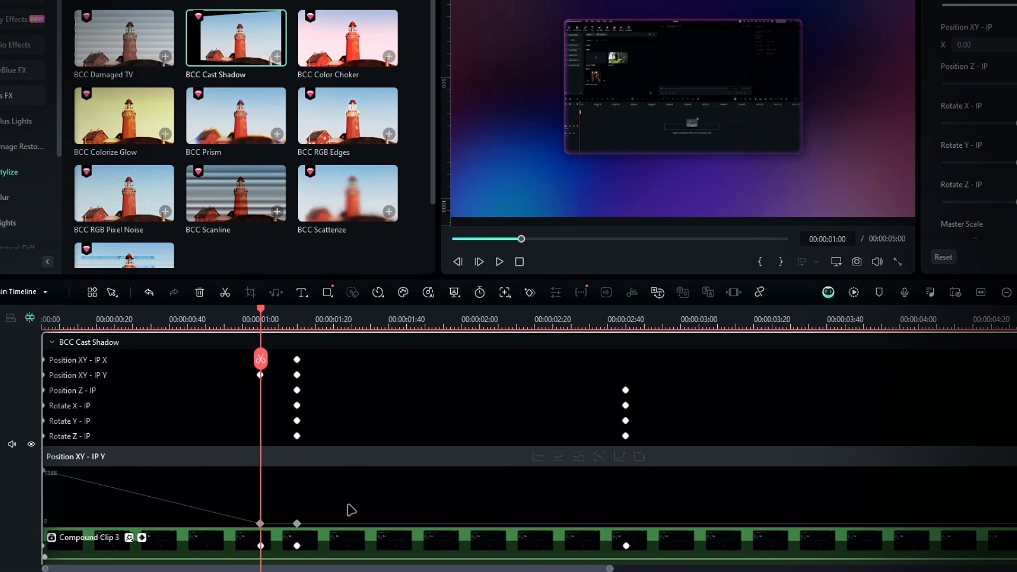
right_click(296, 524)
click(350, 397)
click(538, 457)
Apply easing curves to the Position Z - IP and Rotate X - IP keyframes in the keyframe graph
click(74, 390)
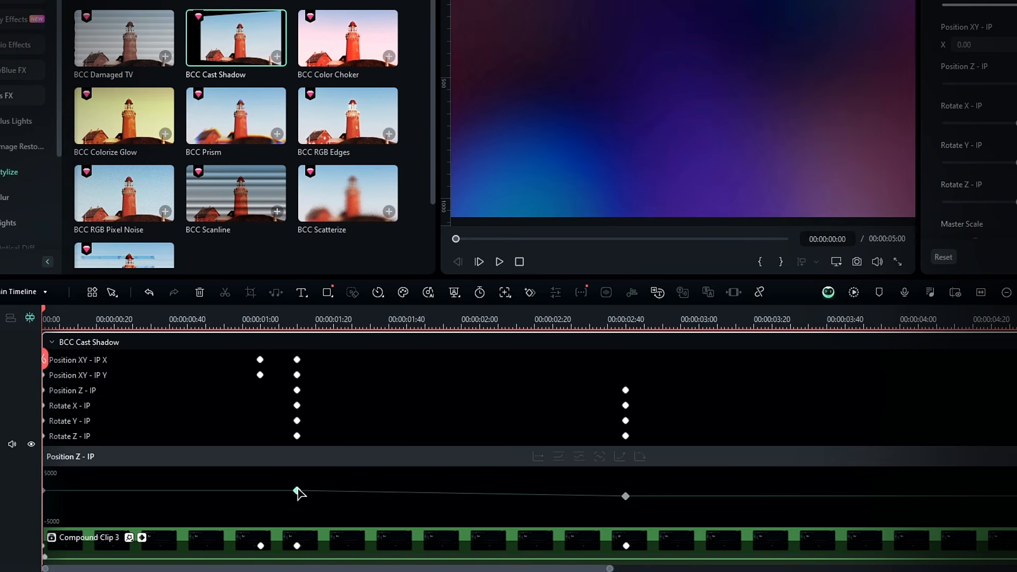
click(90, 406)
right_click(297, 497)
click(352, 354)
click(638, 457)
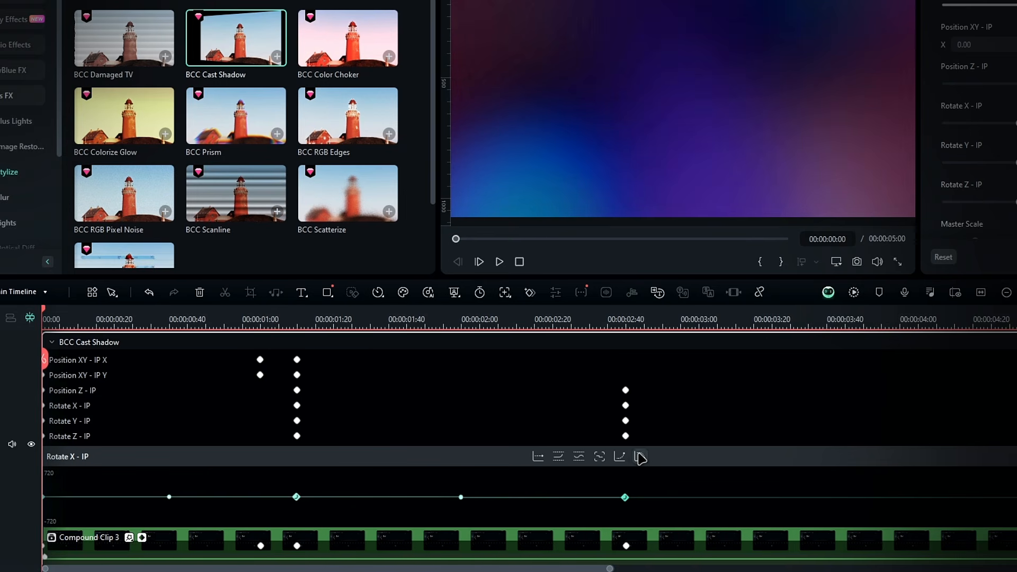
Apply easing curves to the Rotate Y - IP and Rotate Z - IP keyframes in the keyframe graph
click(69, 421)
right_click(297, 497)
click(345, 355)
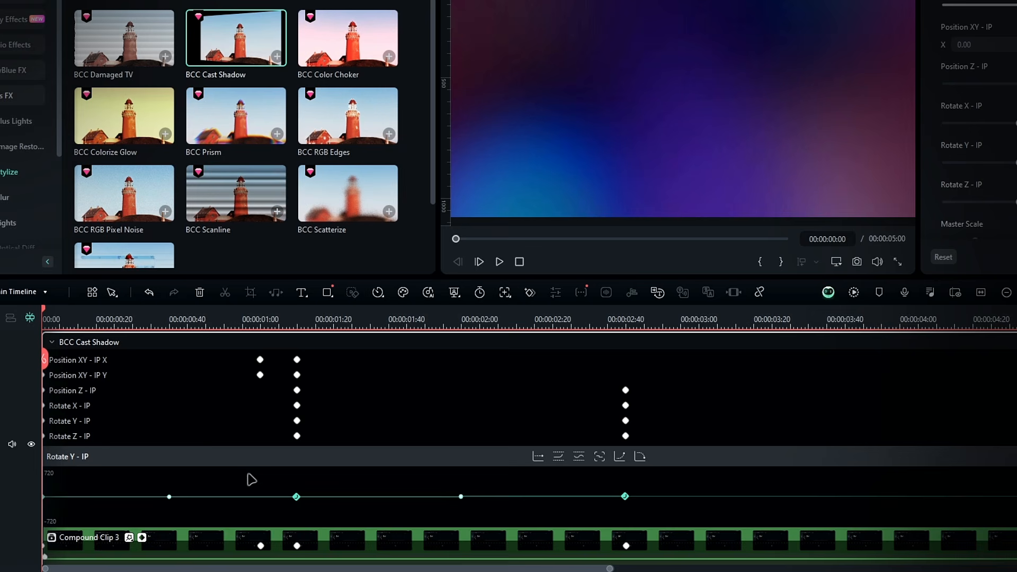
right_click(297, 496)
click(345, 355)
right_click(297, 497)
click(345, 355)
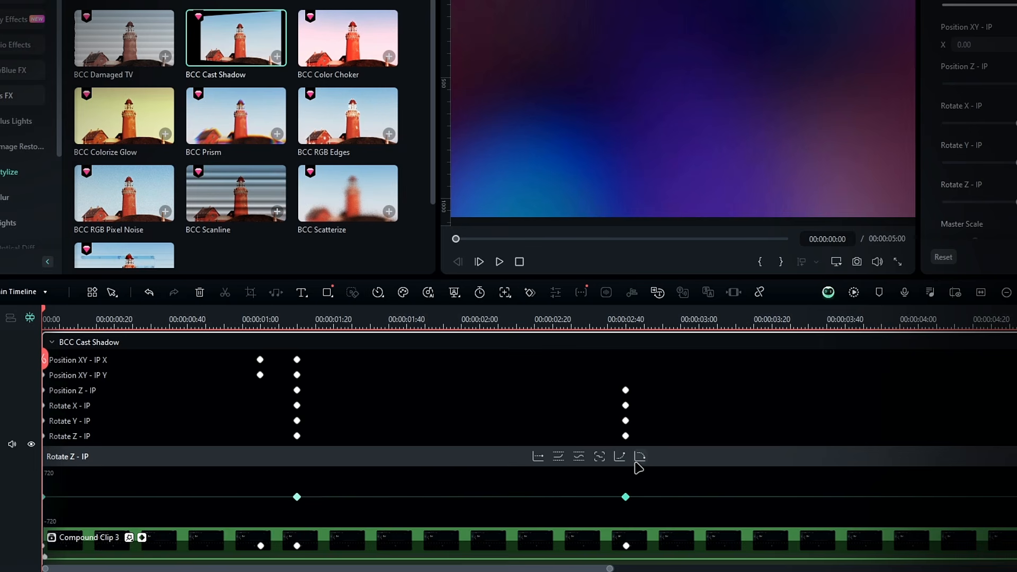
Collapse Compound Clip 3's keyframe graphs and play the eased 3D animation from the start
click(143, 537)
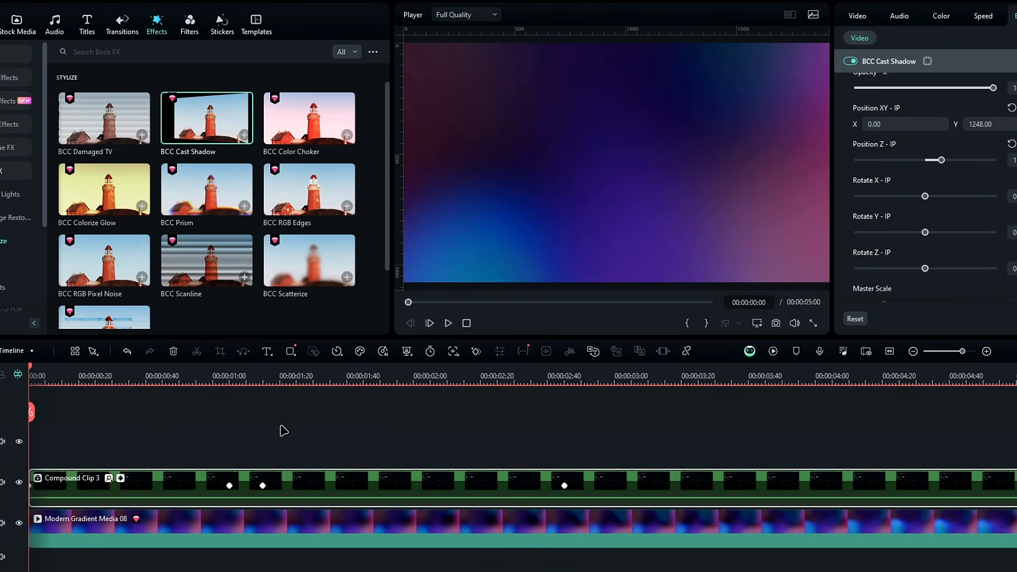
key(space)
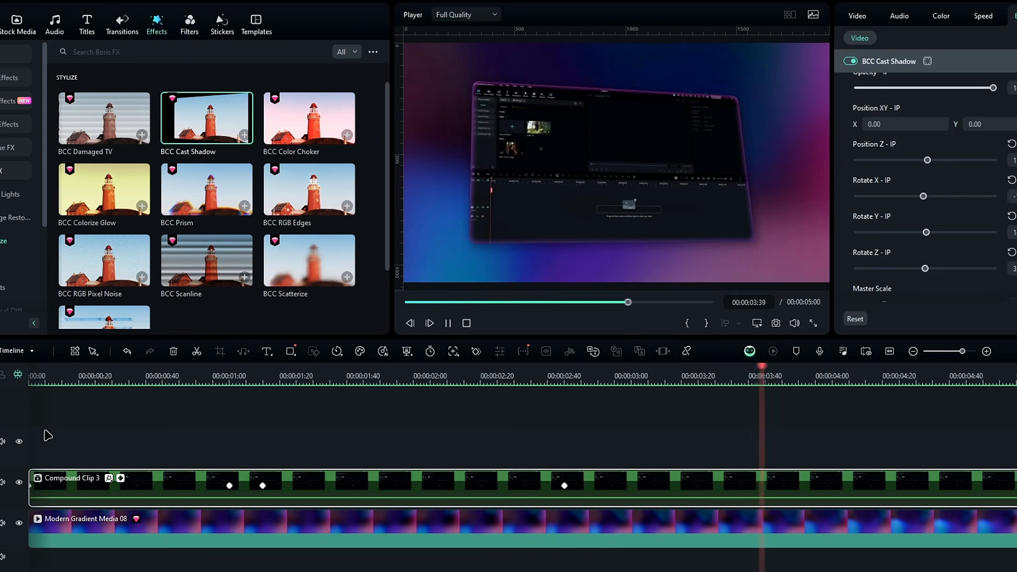
click(32, 376)
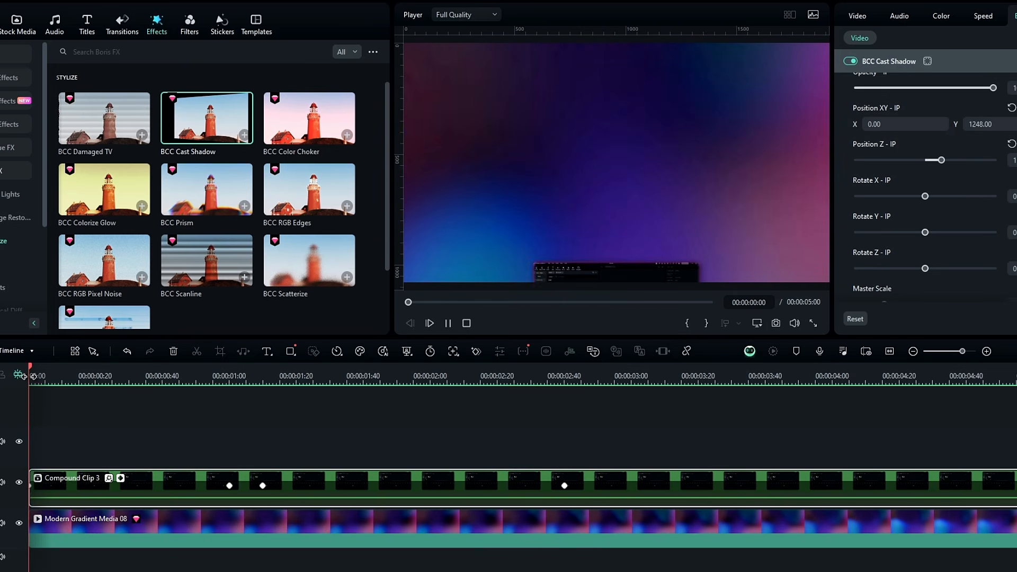
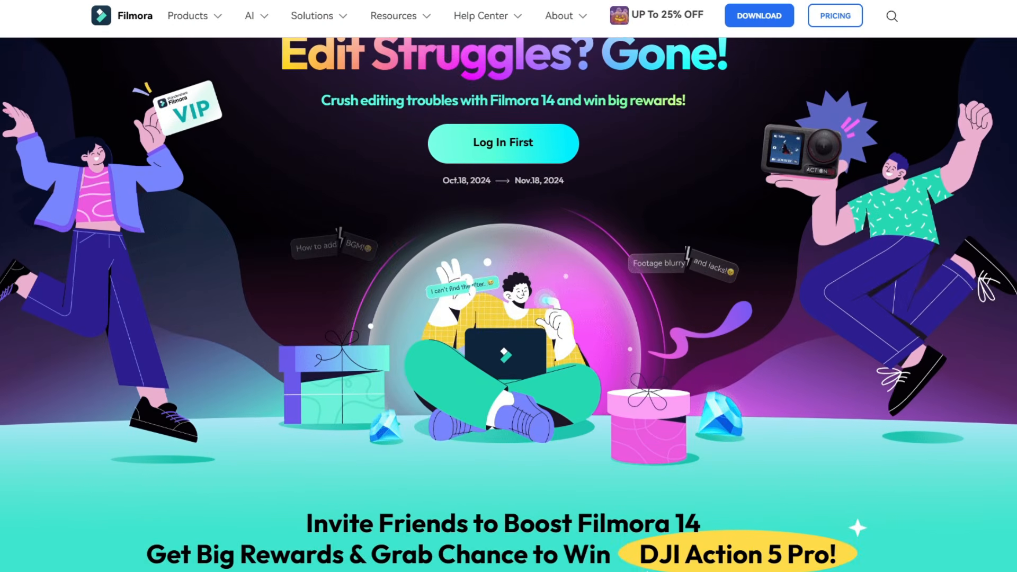
Switch to the Filmora website and read through the Filmora 14 friend-invitation campaign's steps and rewards
scroll(509, 304, down, 2)
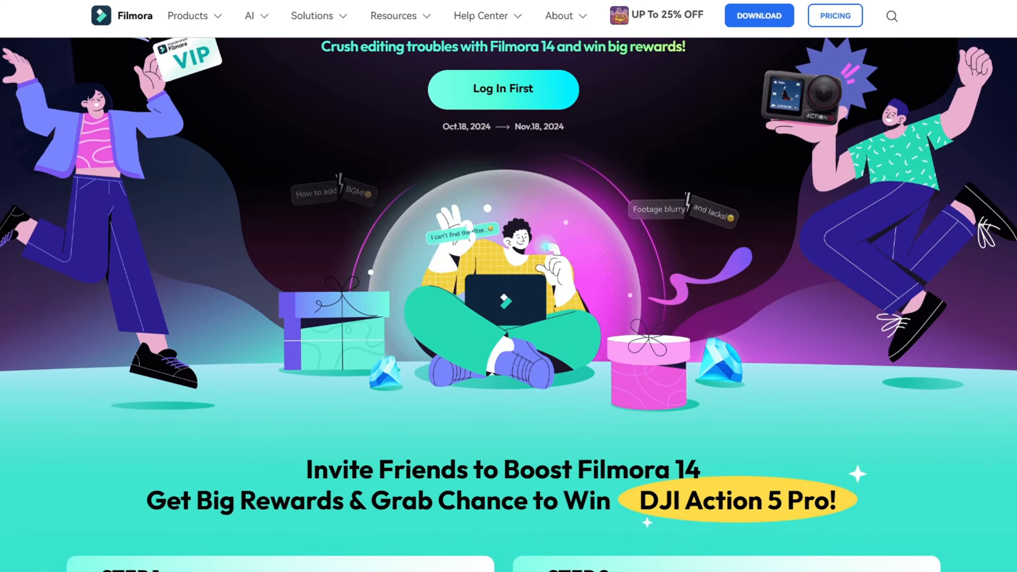
scroll(508, 305, down, 2)
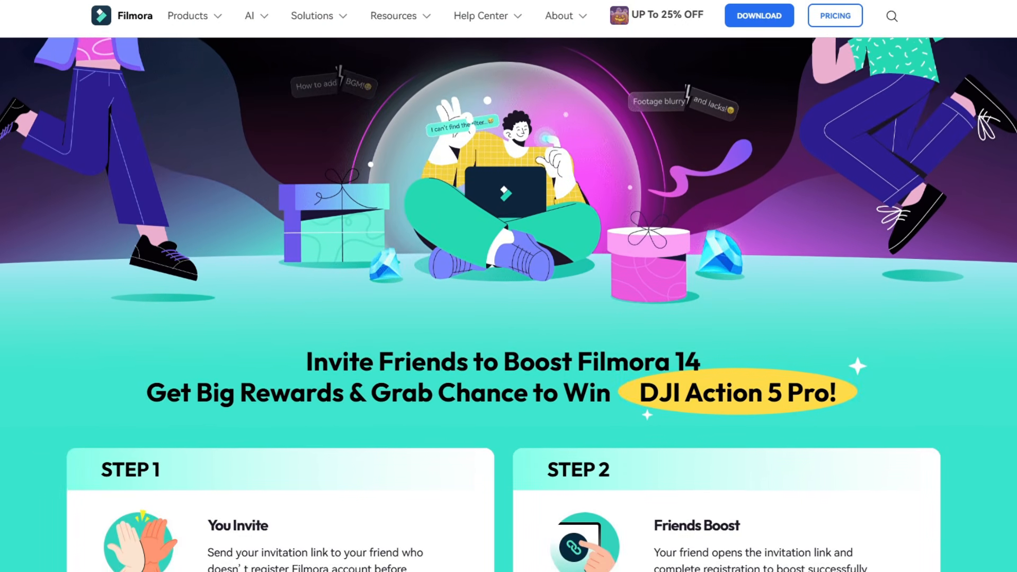
scroll(508, 305, down, 2)
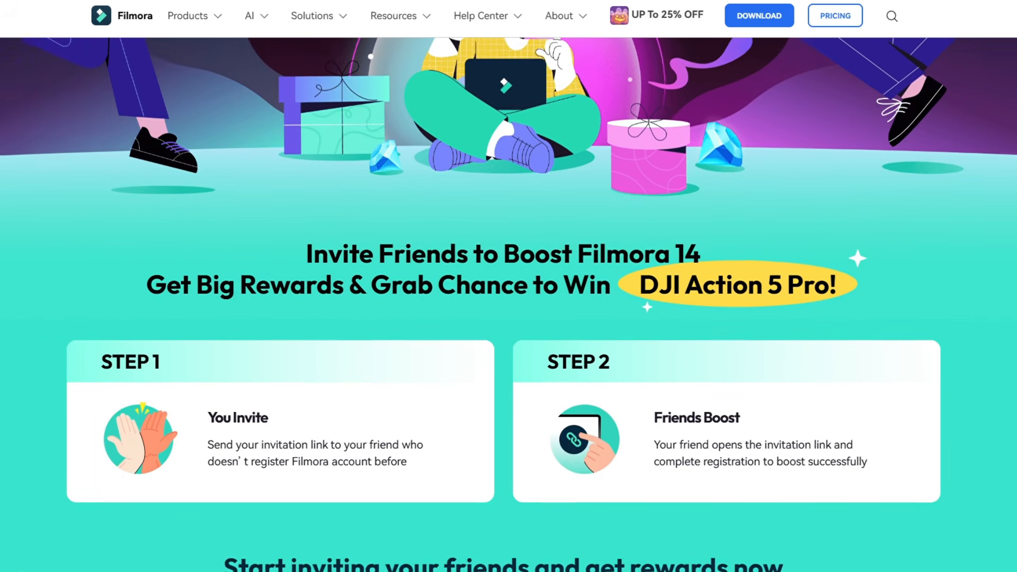
scroll(508, 304, down, 2)
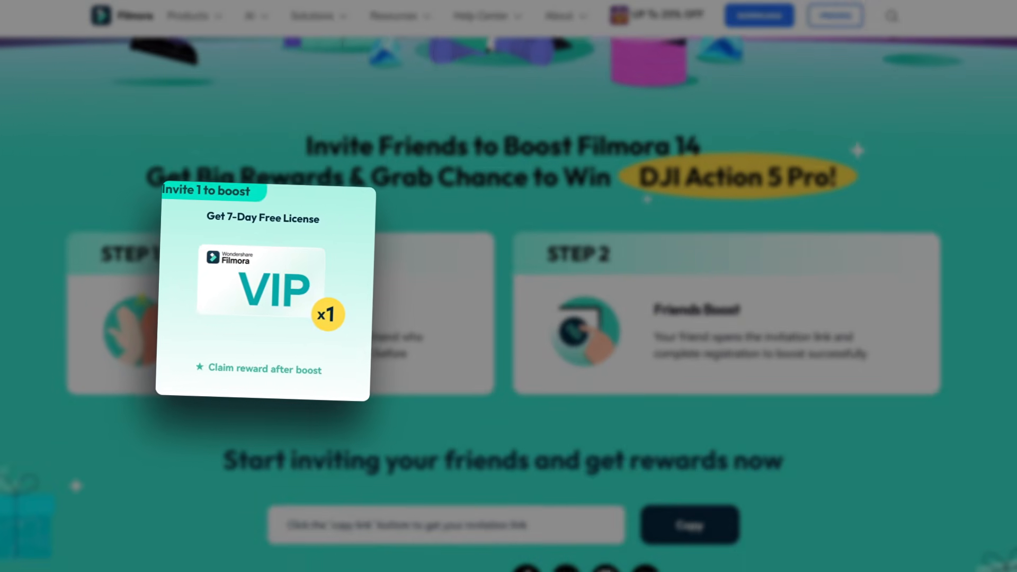
scroll(509, 305, down, 2)
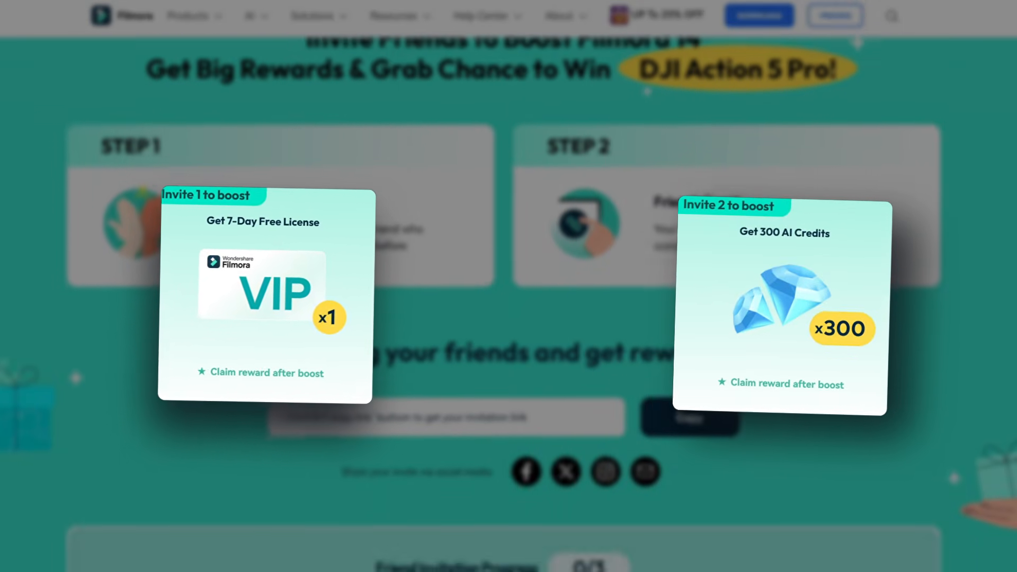
scroll(509, 305, down, 2)
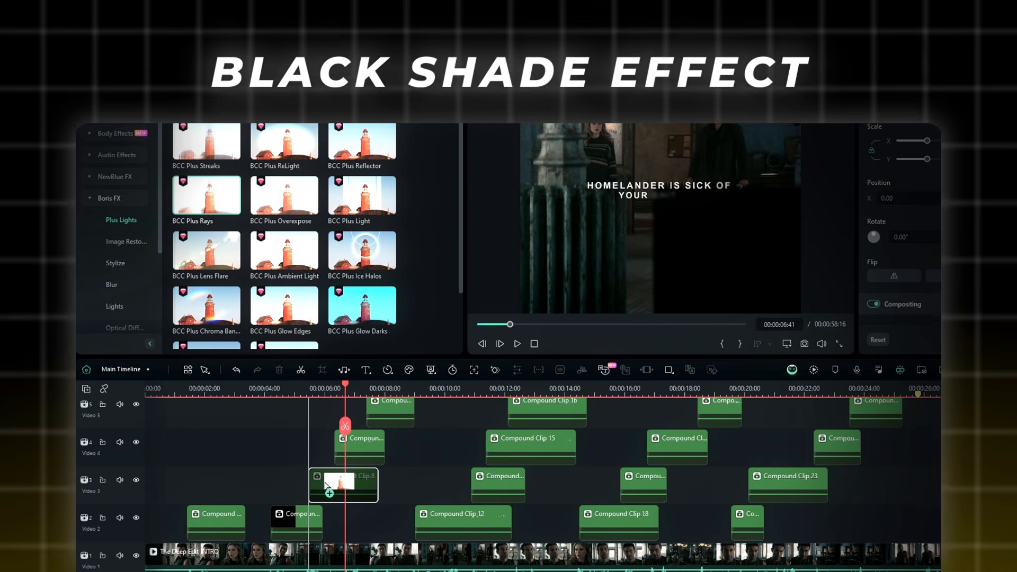
drag(325, 483, 326, 483)
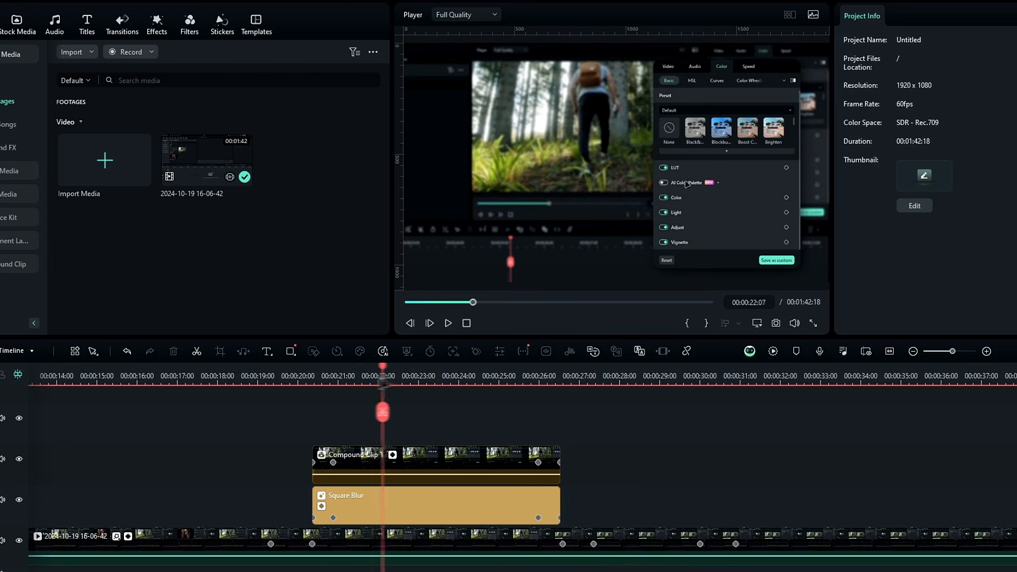
Add the Black solid colour from the stock media library to the Video 4 track and extend it to end at 00:00:36:50
drag(383, 377, 264, 385)
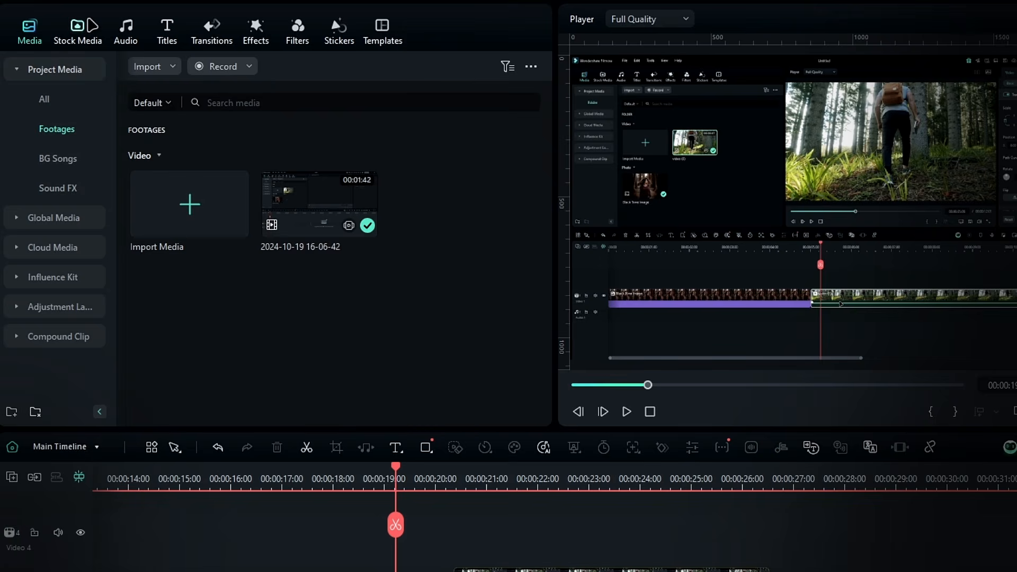
click(88, 20)
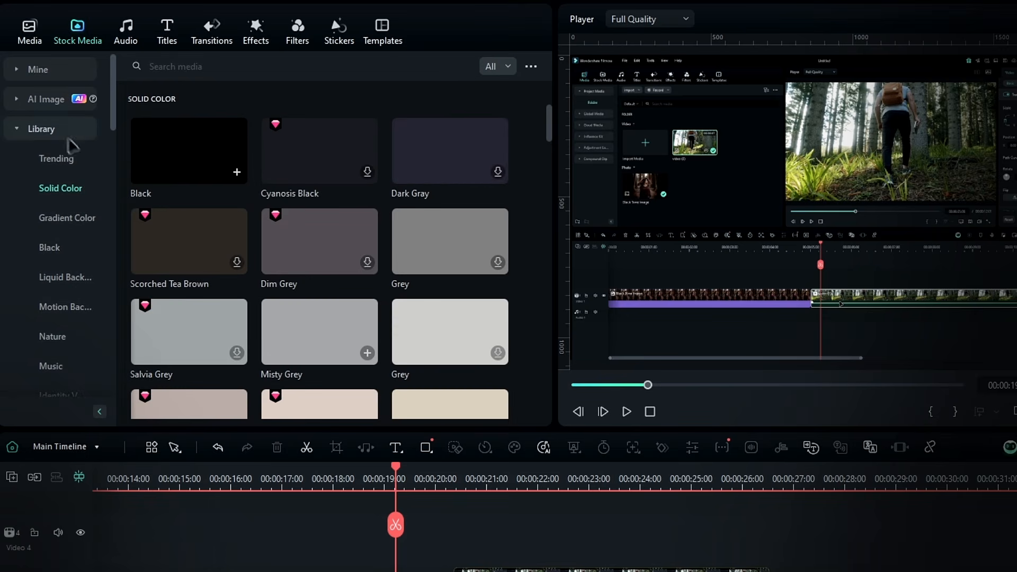
drag(212, 152, 143, 547)
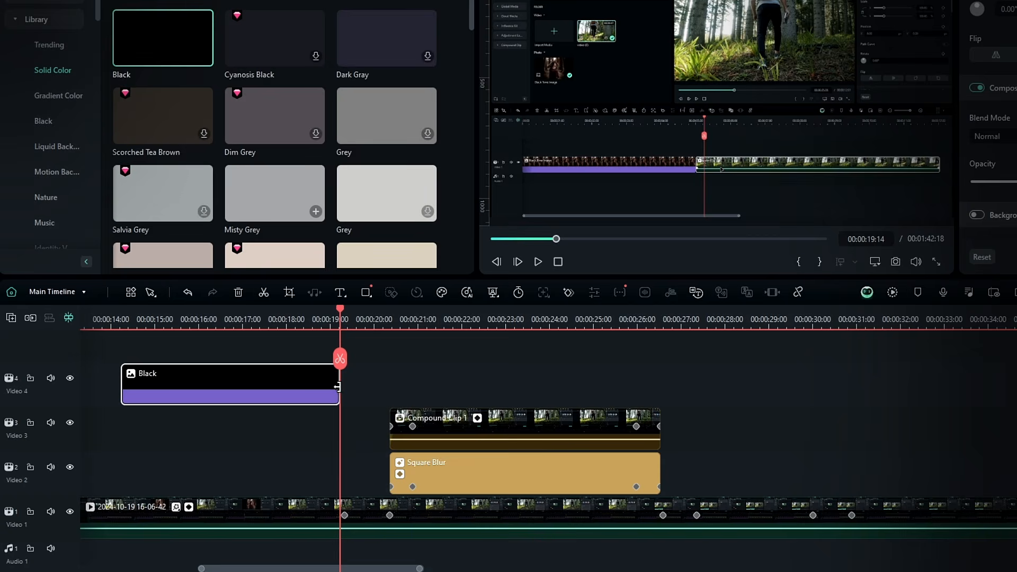
drag(338, 387, 1016, 385)
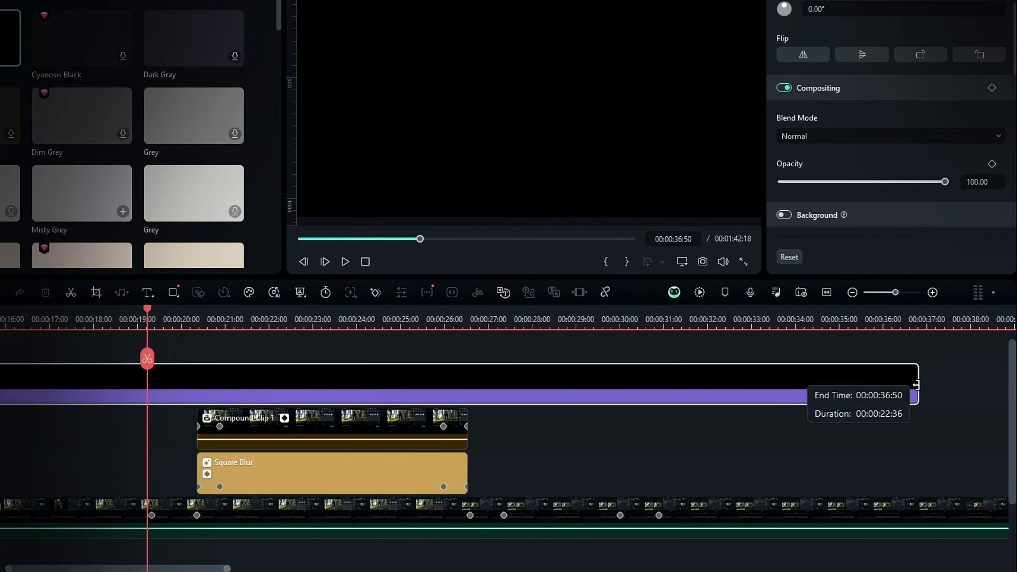
drag(917, 385, 917, 386)
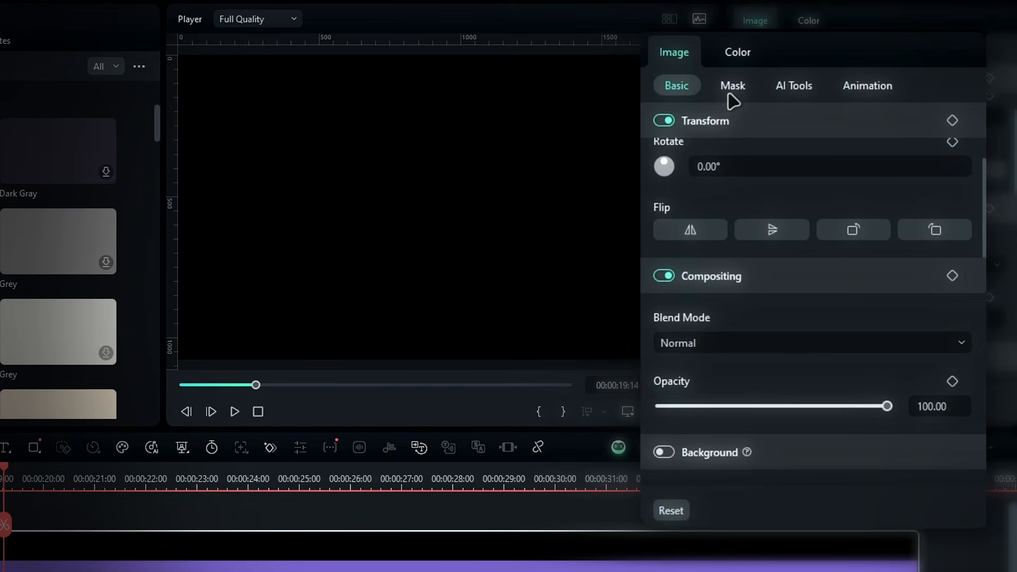
Apply an inverted ellipse mask to the Black clip, with height set to 50% and scale to 120%
click(731, 85)
click(930, 138)
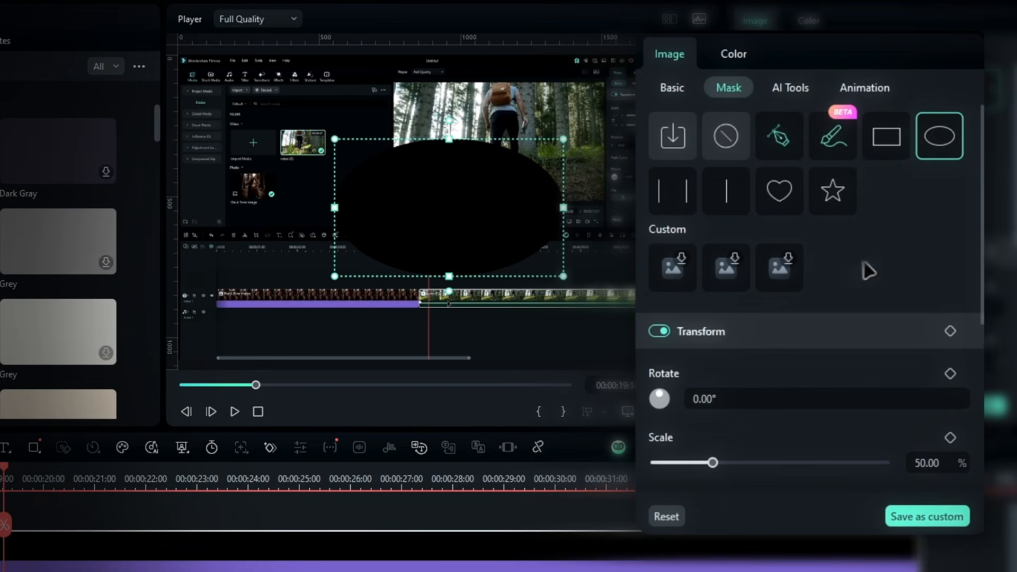
scroll(811, 347, down, 2)
scroll(794, 335, down, 2)
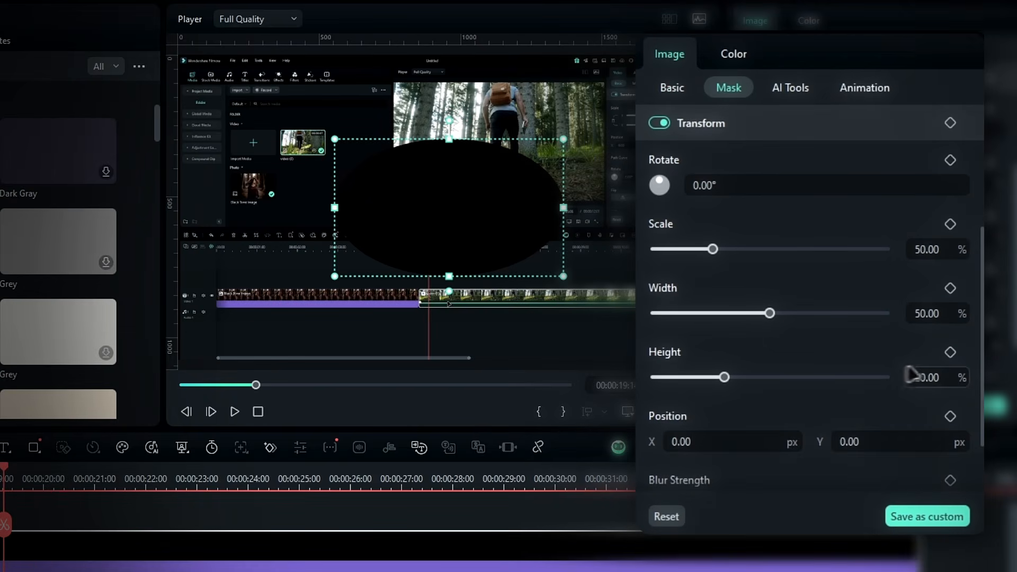
text(0)
key(Return)
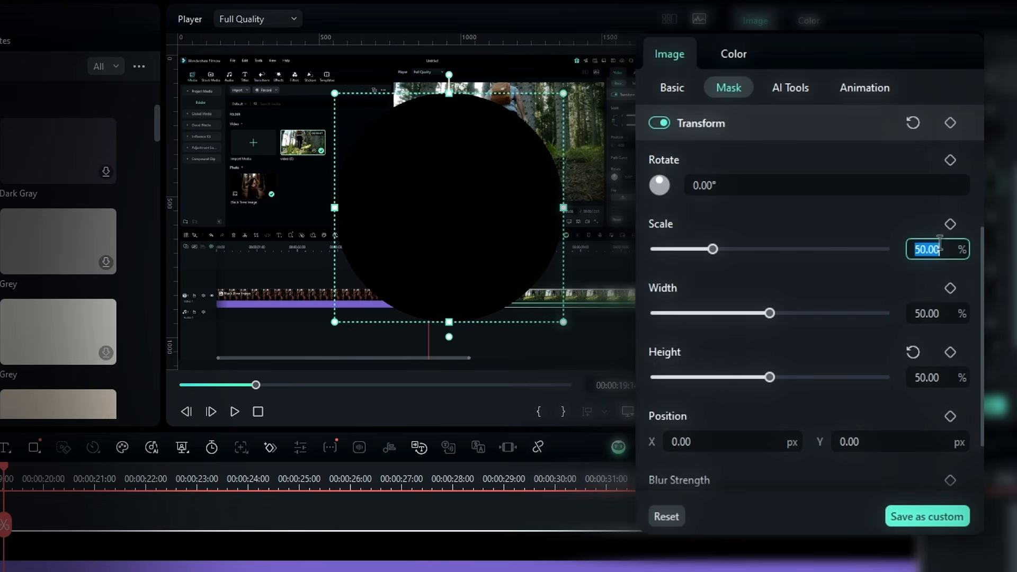
key(Return)
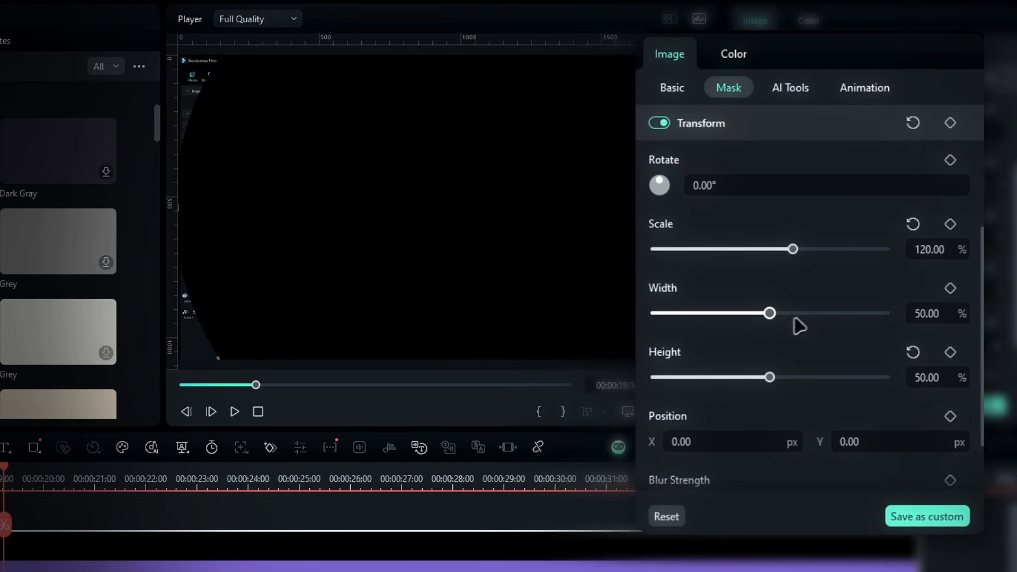
scroll(798, 325, down, 2)
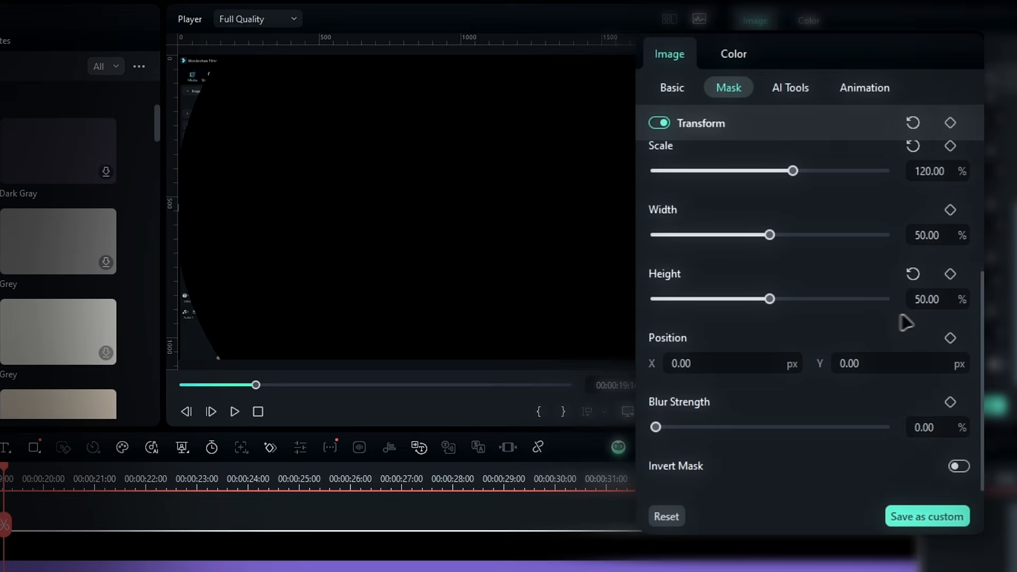
click(958, 467)
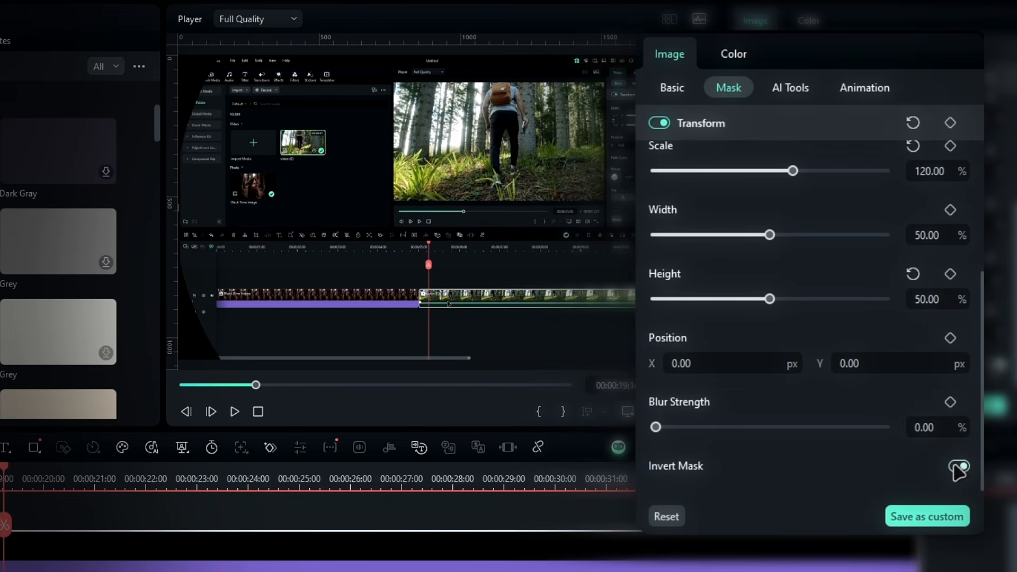
Set the ellipse mask's blur strength to 30% and lower the Black clip's opacity to 60
click(934, 426)
text(30)
key(Return)
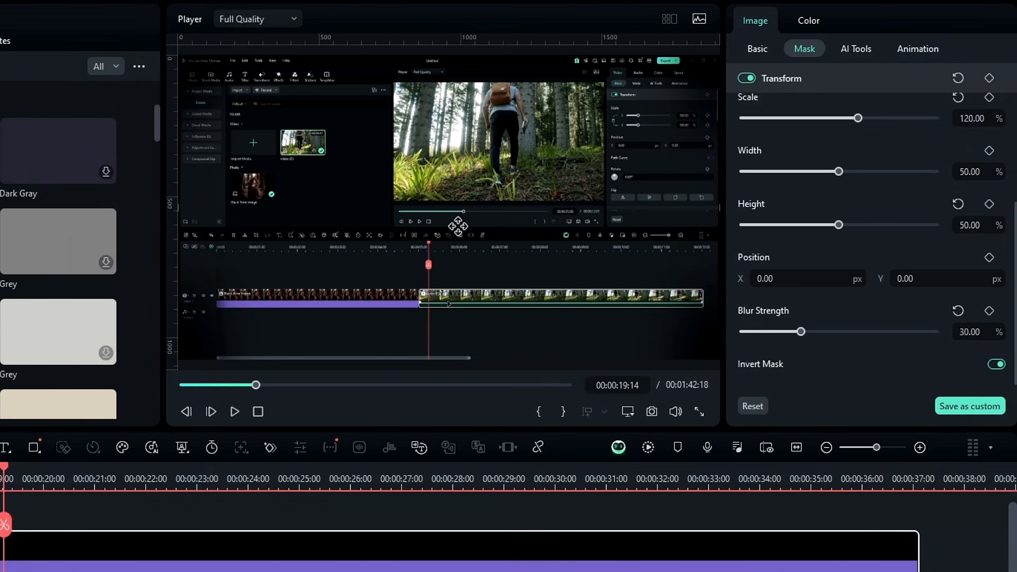
click(758, 49)
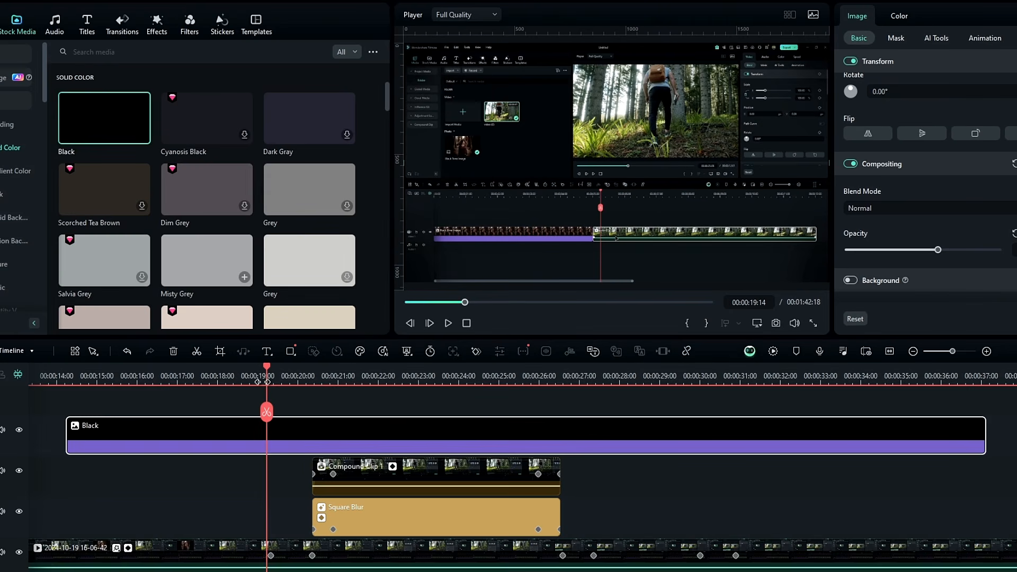
Keyframe the Black clip's opacity from 0 at 00:00:19:19 to 60 at 00:00:20:21
mouse_move(266, 370)
mouse_down()
mouse_move(334, 371)
mouse_move(273, 366)
mouse_up()
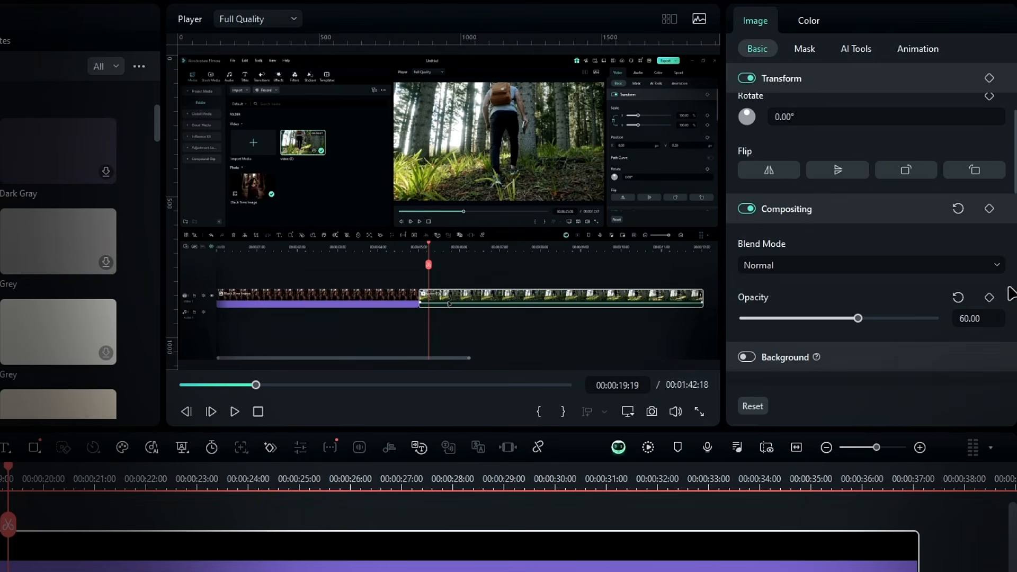
click(990, 298)
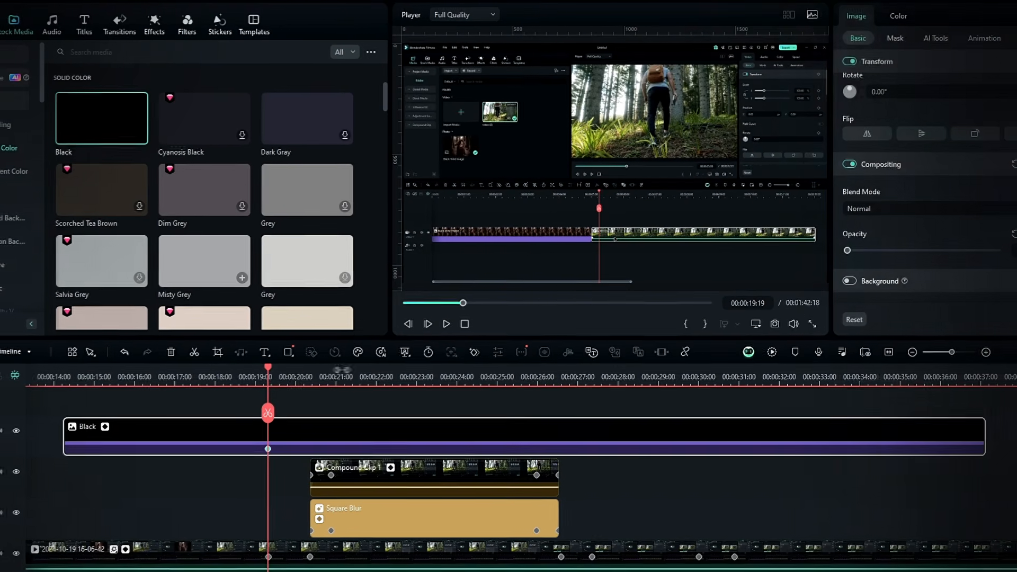
drag(8, 473, 64, 474)
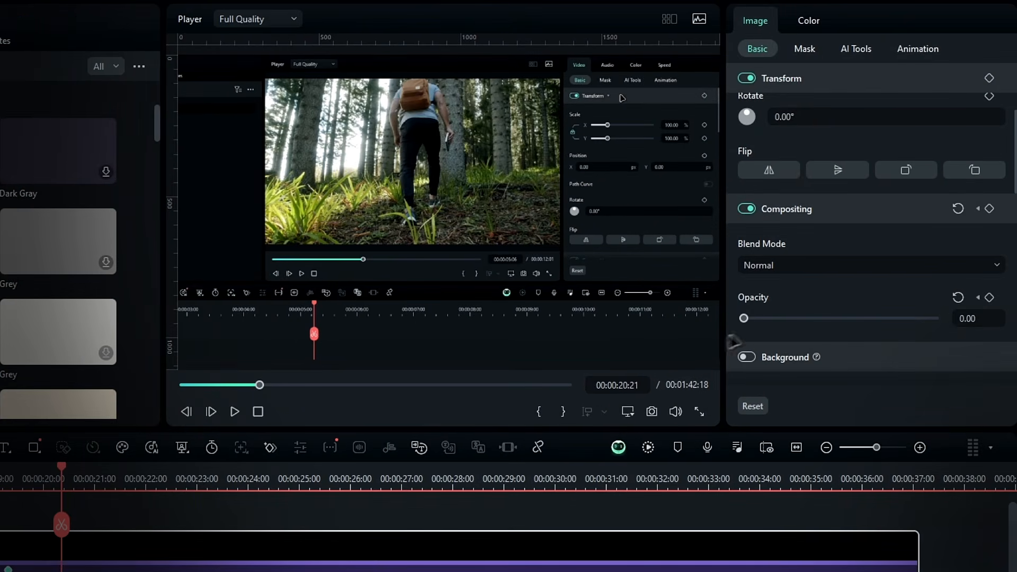
key(Return)
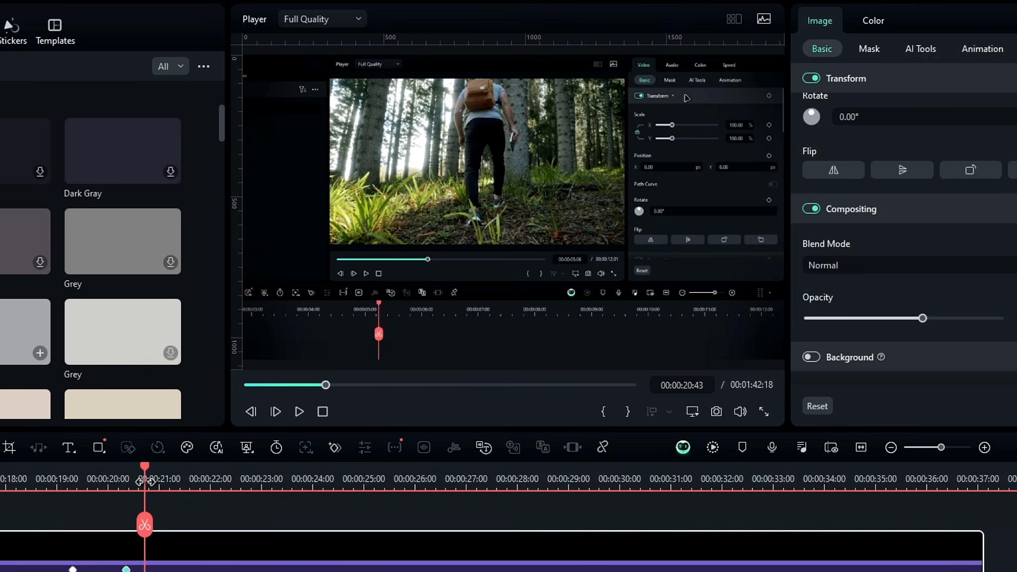
drag(144, 480, 186, 480)
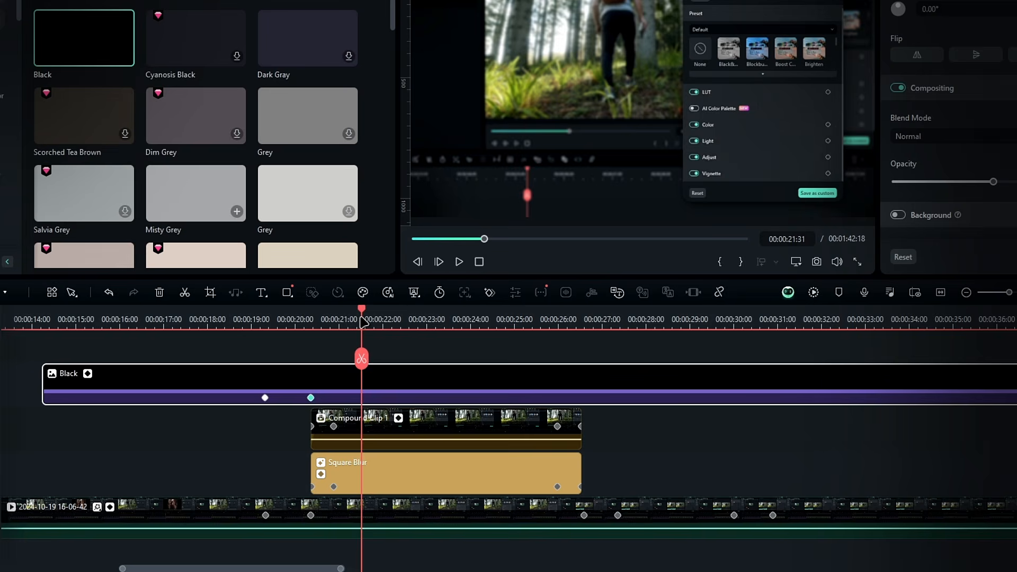
Keyframe the Black clip's mask position from X 0 at 00:00:19:19 to X 110 px at the second opacity keyframe
drag(362, 320, 267, 323)
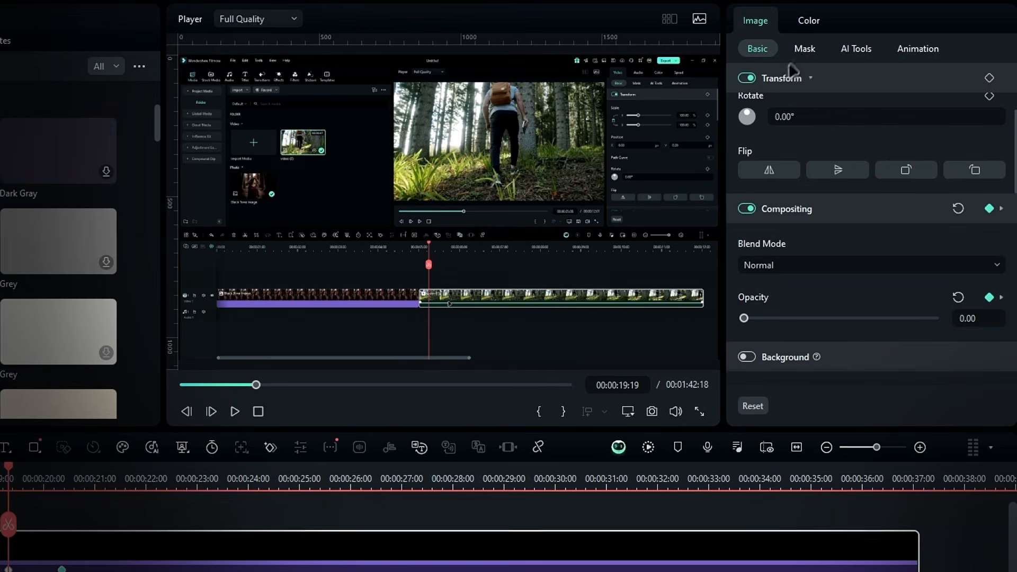
click(794, 52)
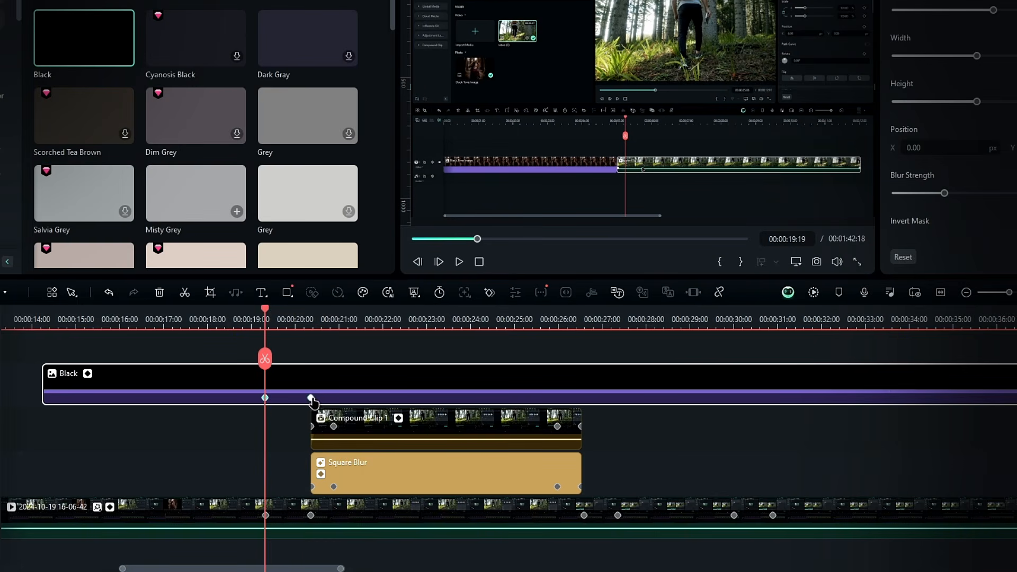
click(311, 398)
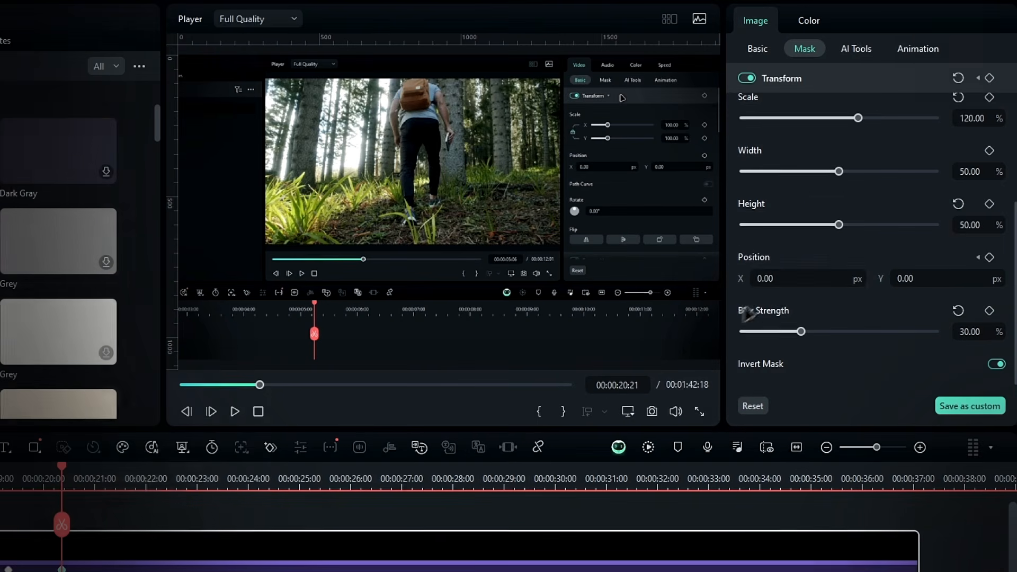
click(955, 148)
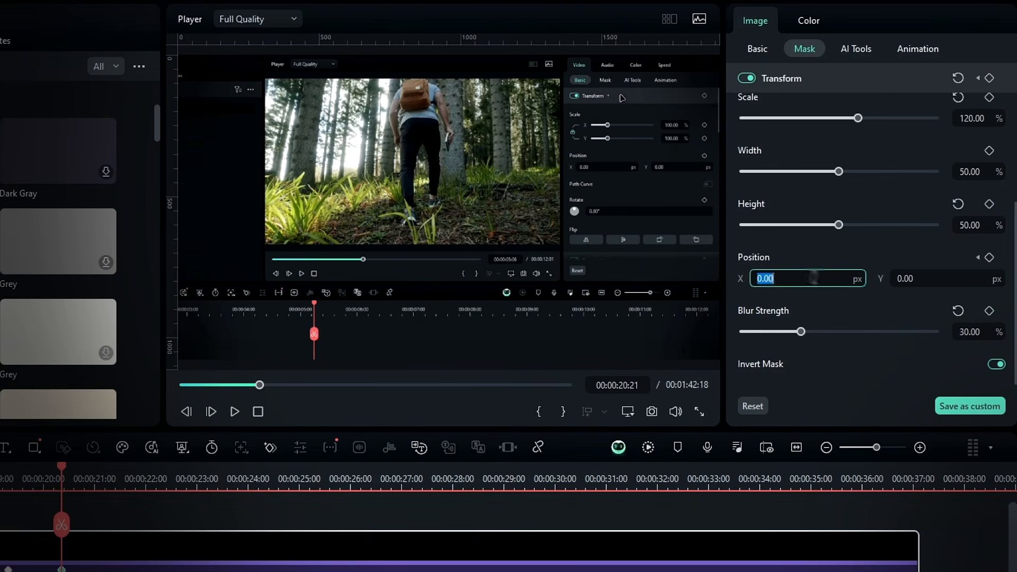
key(Return)
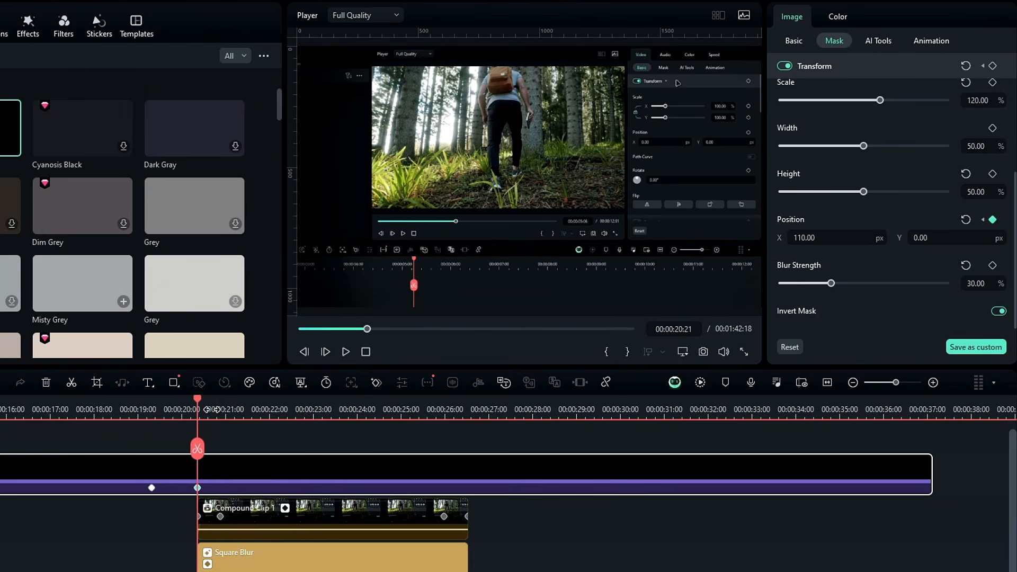
click(122, 486)
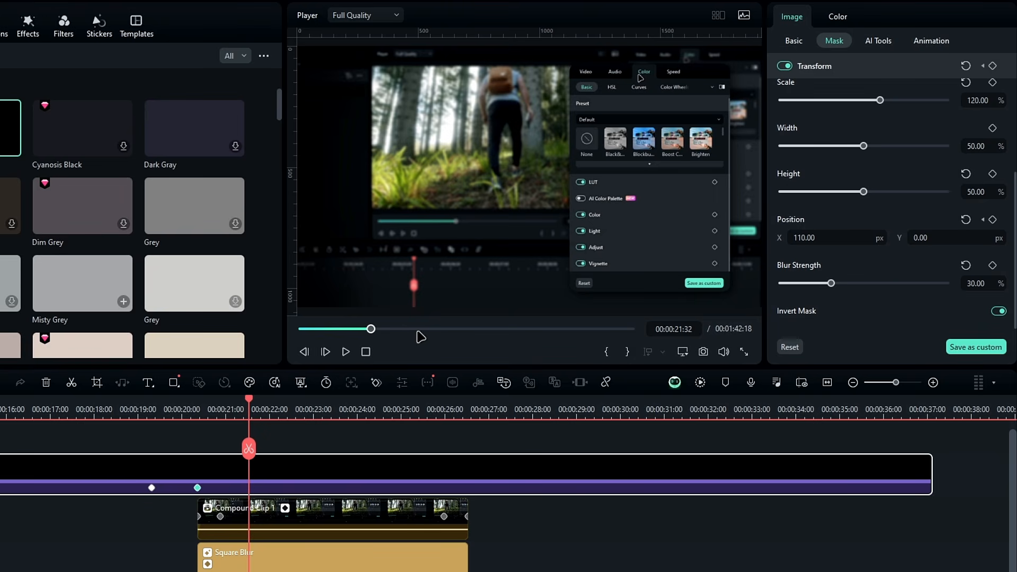
Hold the mask position with a keyframe at 00:00:26:35, and keyframe it to X 0, Y 175 px at 00:00:27:21
drag(212, 424, 474, 434)
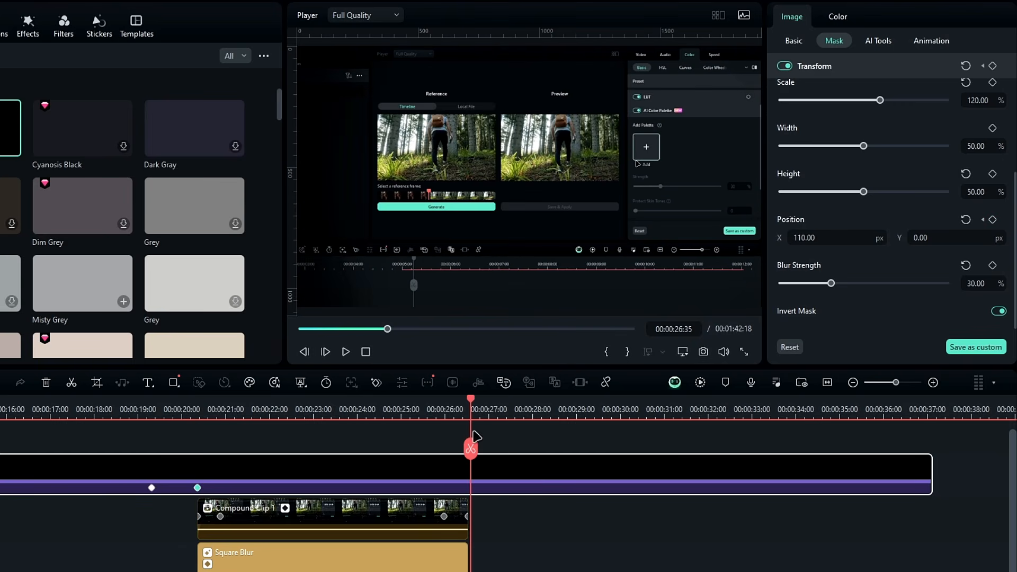
click(506, 411)
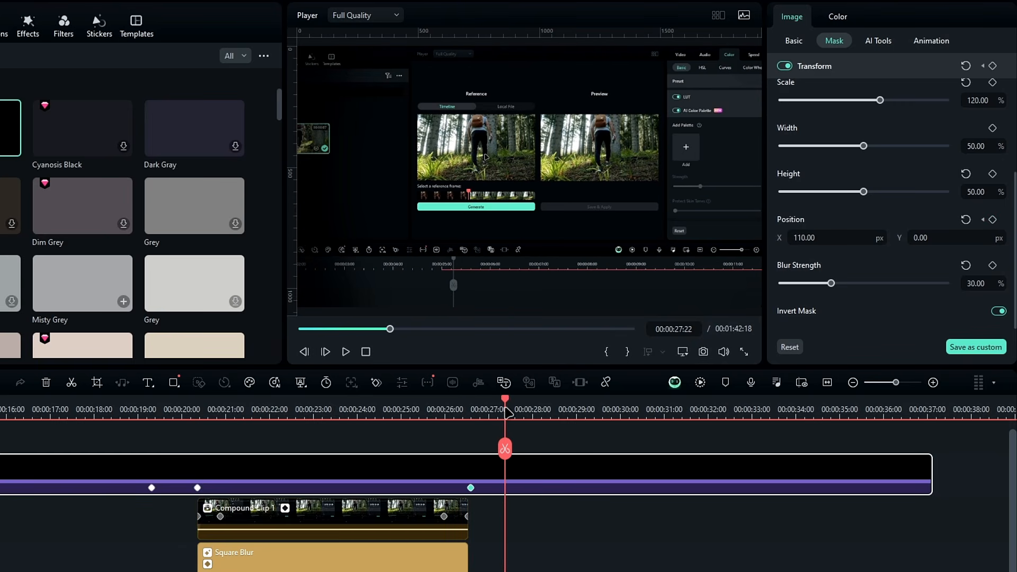
key(Return)
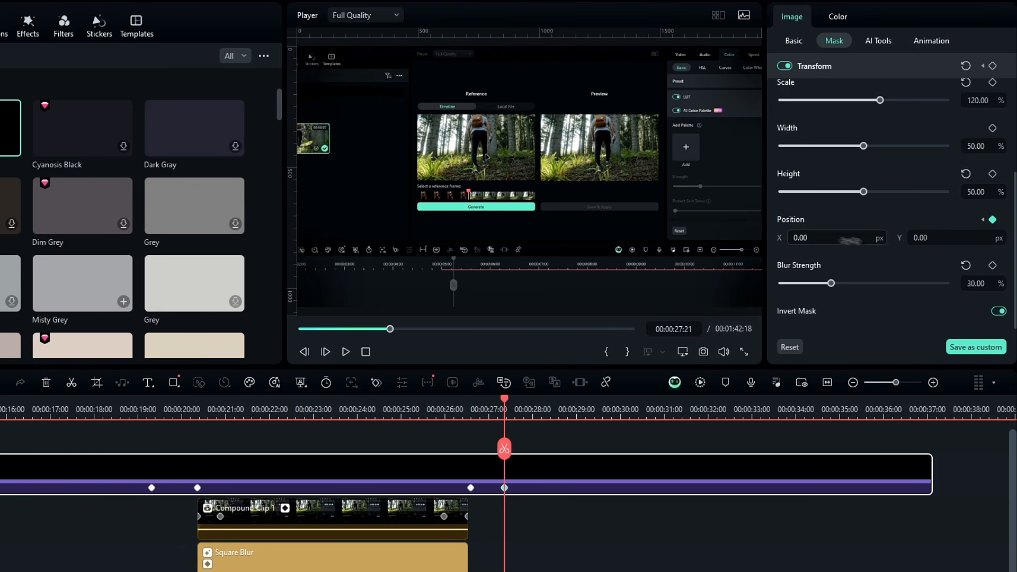
key(Return)
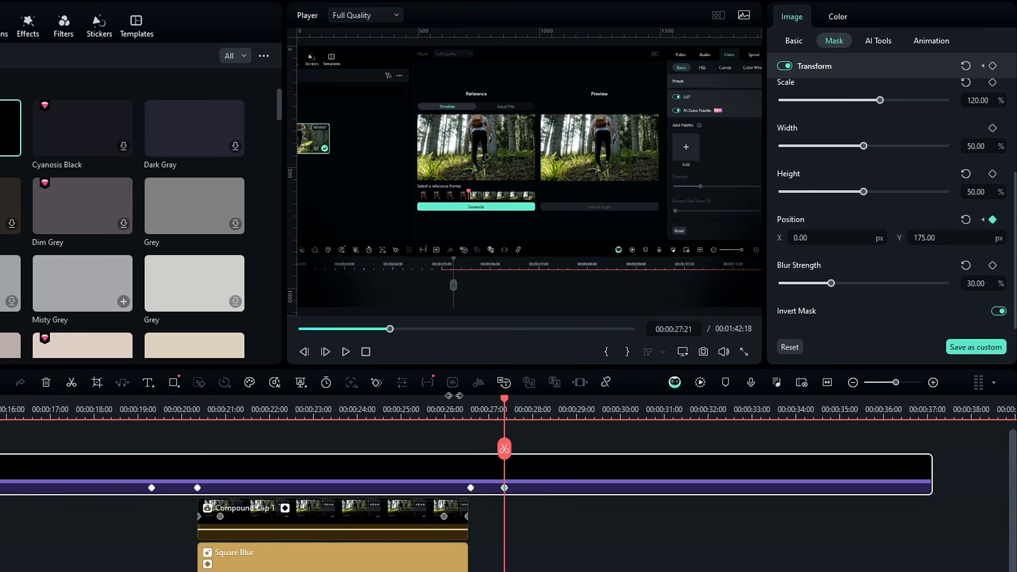
drag(460, 412, 558, 433)
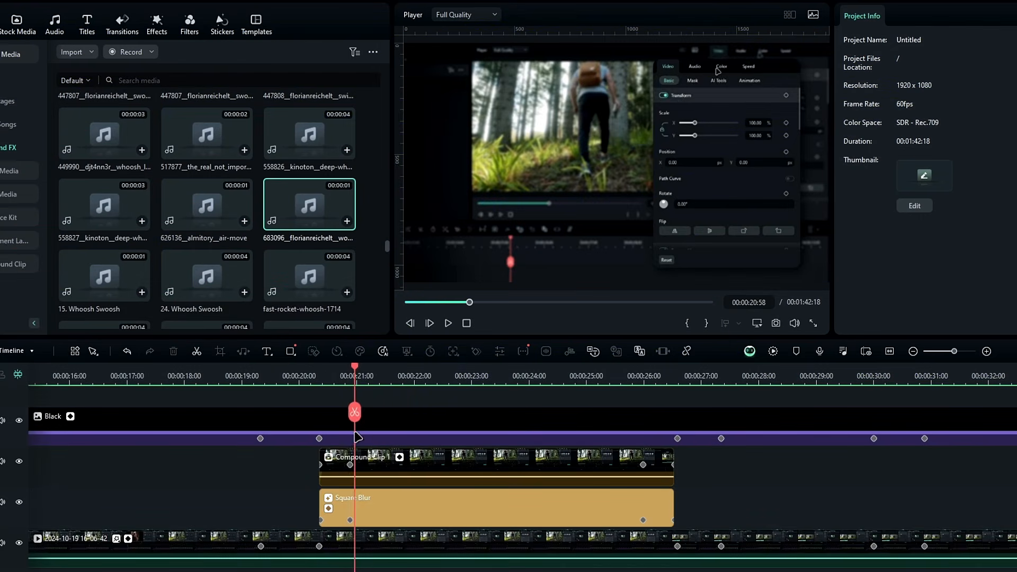
Place the 683096 woosh sound effect on the audio track just before Compound Clip 1 starts
drag(352, 418, 404, 440)
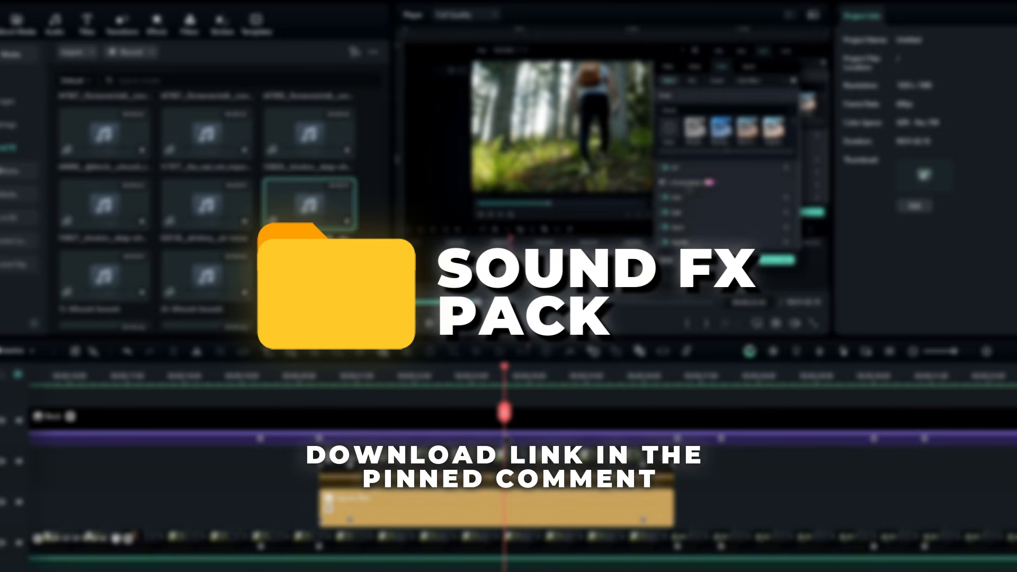
drag(508, 440, 313, 483)
double_click(298, 209)
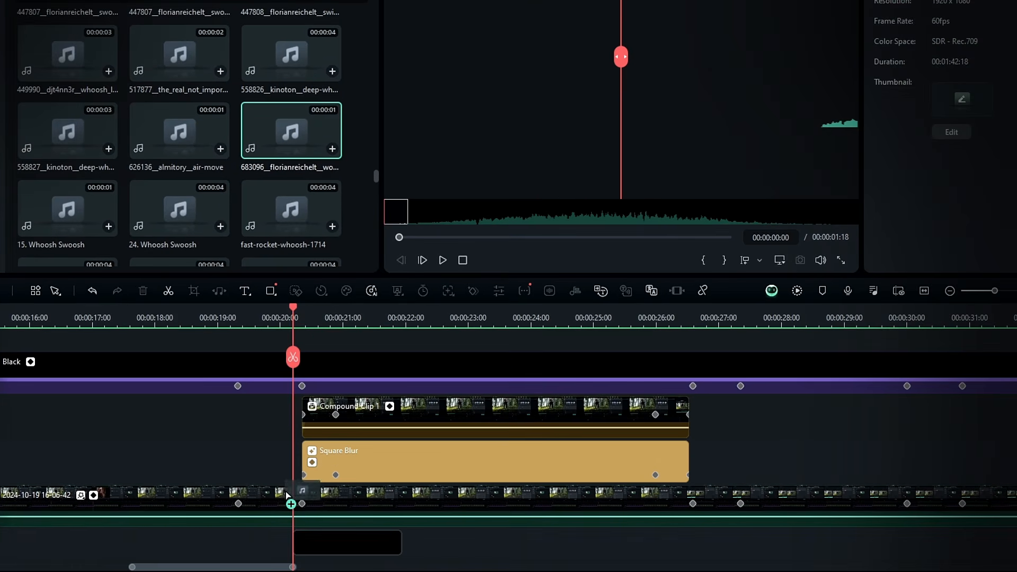
drag(286, 495, 286, 494)
scroll(290, 469, down, 1)
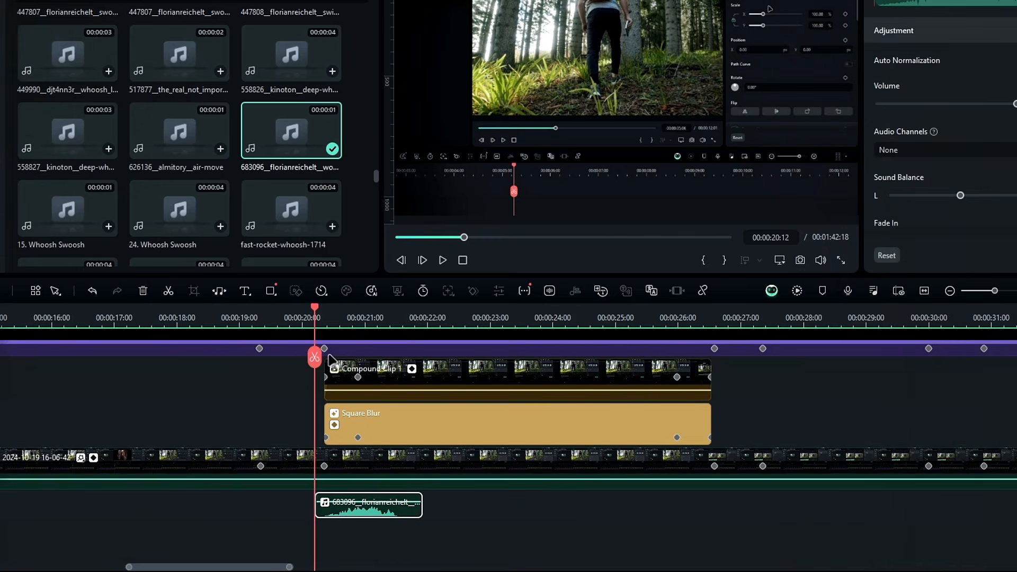
Play the woosh against the pop-out motion and speed the sound clip up to 2x
drag(364, 325, 462, 328)
key(space)
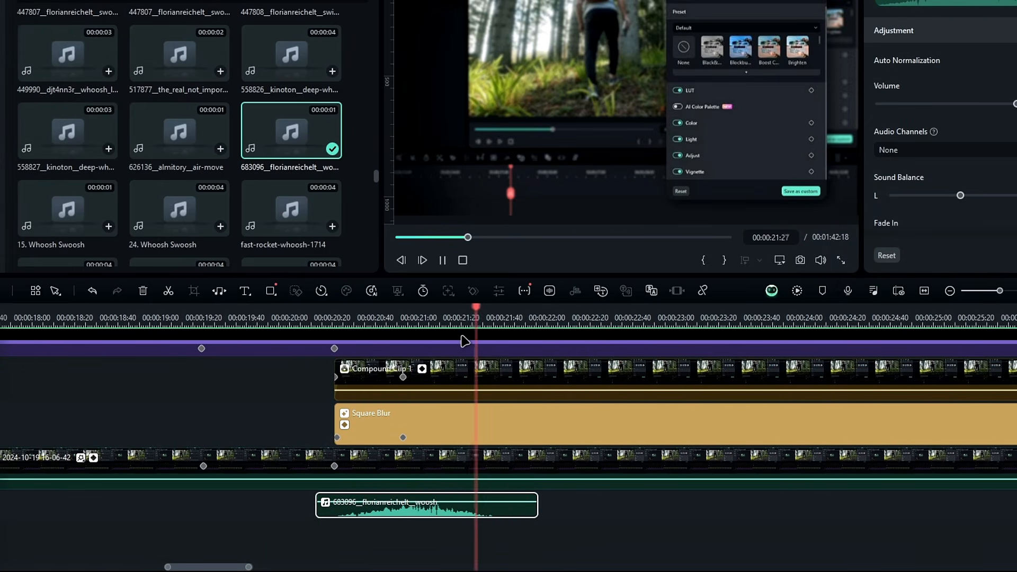
click(369, 317)
drag(369, 314, 385, 331)
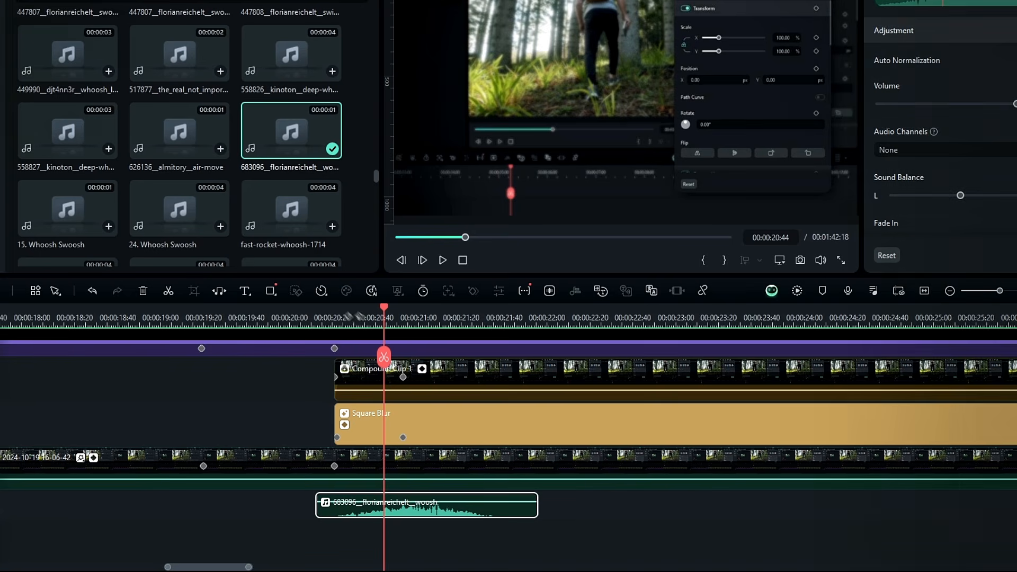
click(321, 291)
mouse_move(353, 368)
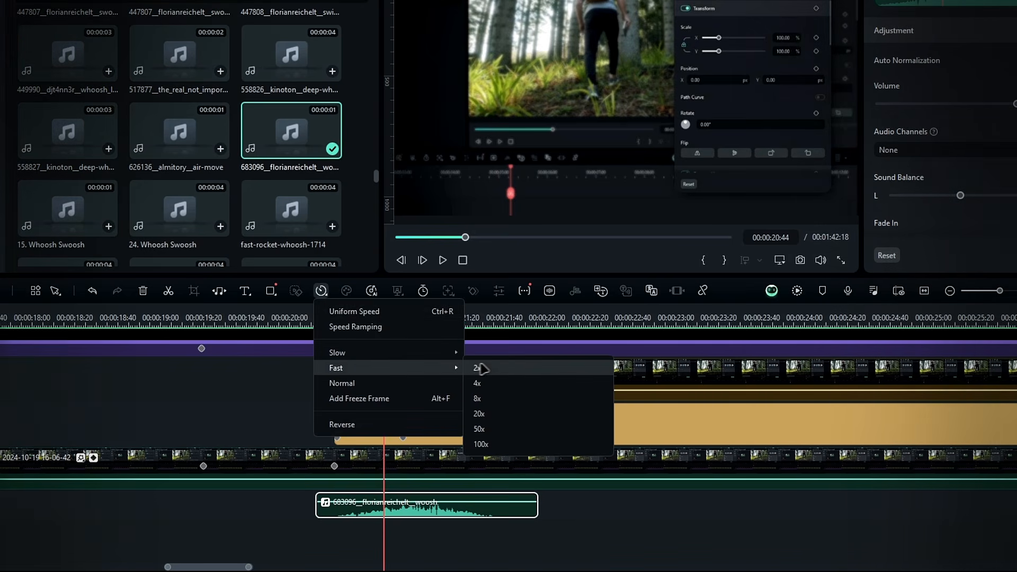
click(477, 369)
Play the start of Compound Clip 1 to check the sped-up woosh's timing against the pop-out
click(341, 321)
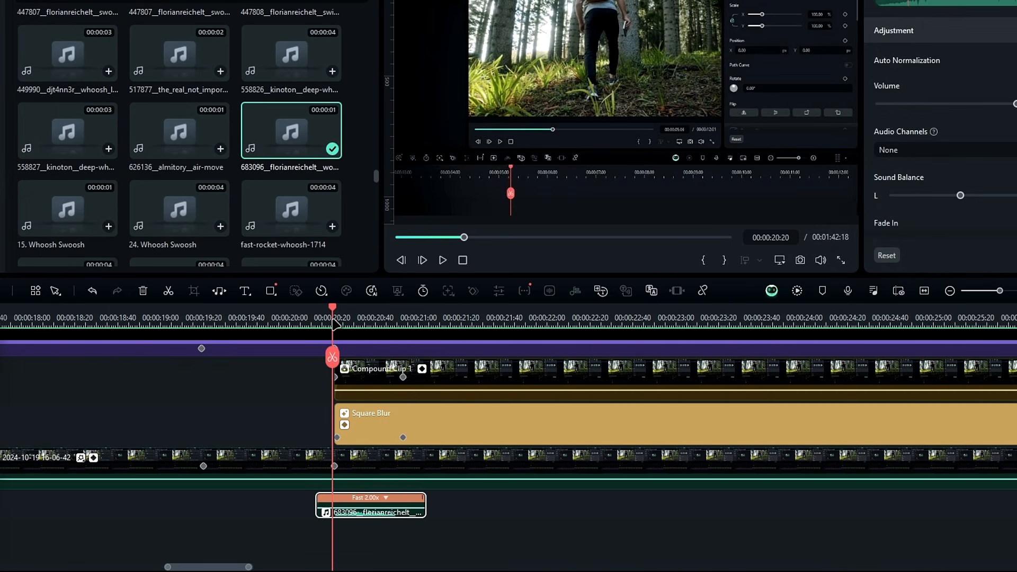
key(space)
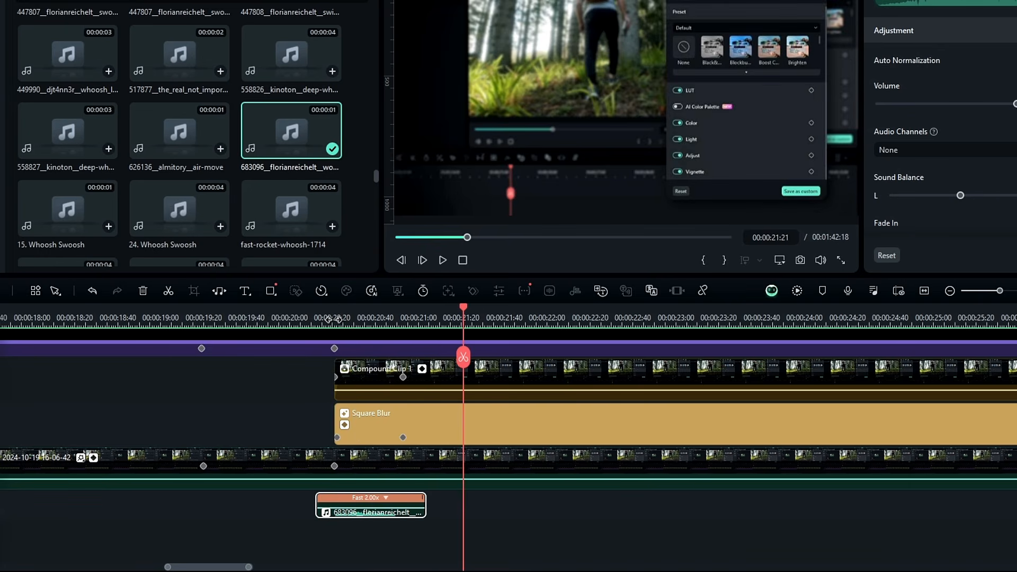
click(338, 321)
drag(339, 335, 369, 337)
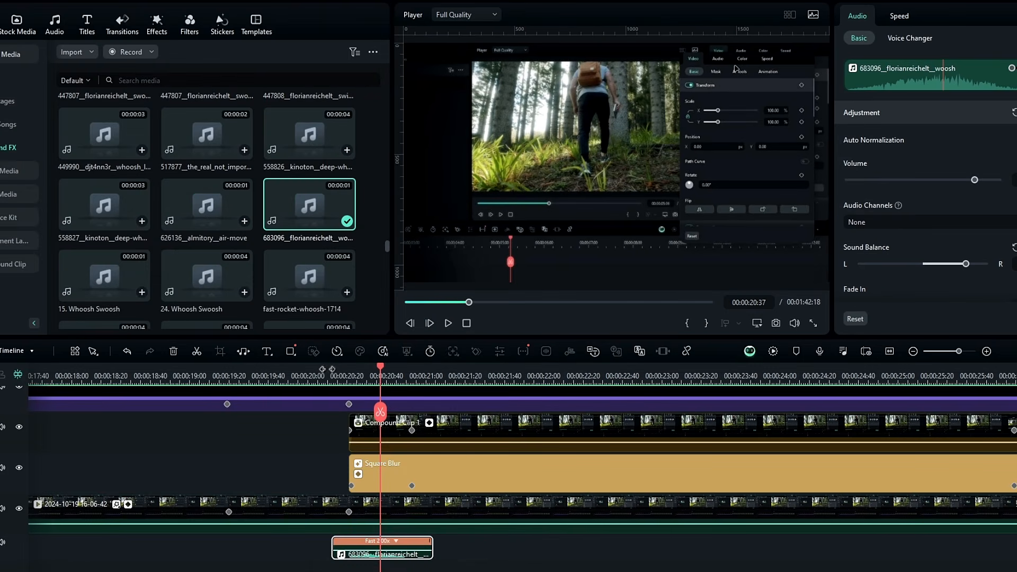
Replay the pop-out from just before the woosh clip to hear the sound balanced toward the right
click(327, 369)
key(space)
click(327, 371)
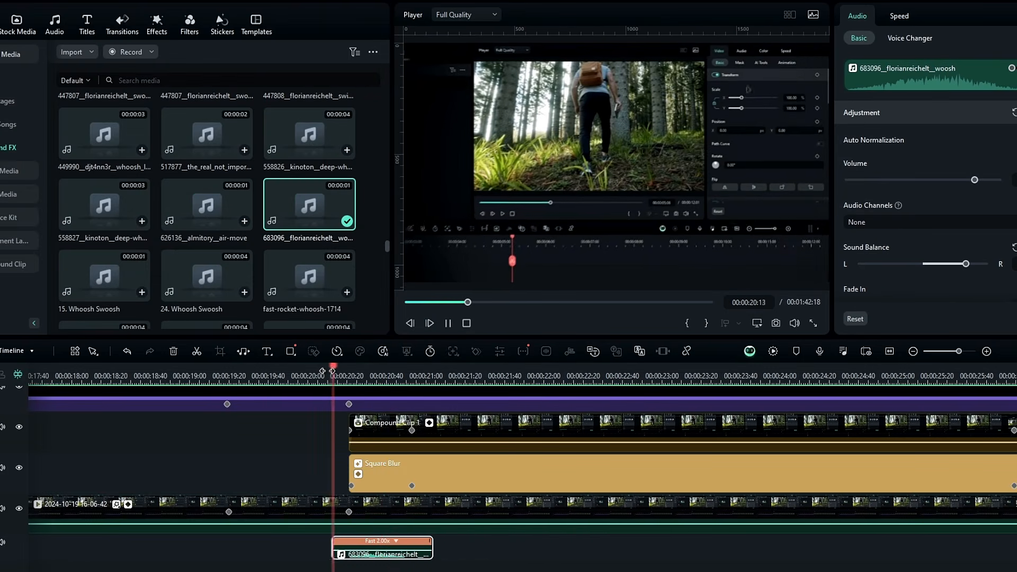
click(323, 371)
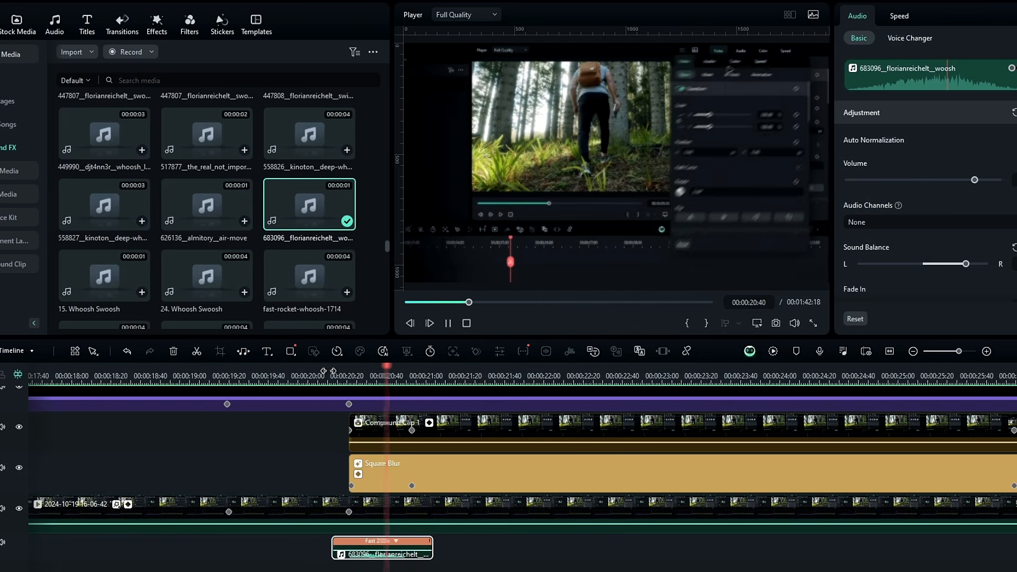
mouse_move(335, 371)
mouse_down()
mouse_move(396, 386)
mouse_move(331, 386)
mouse_up()
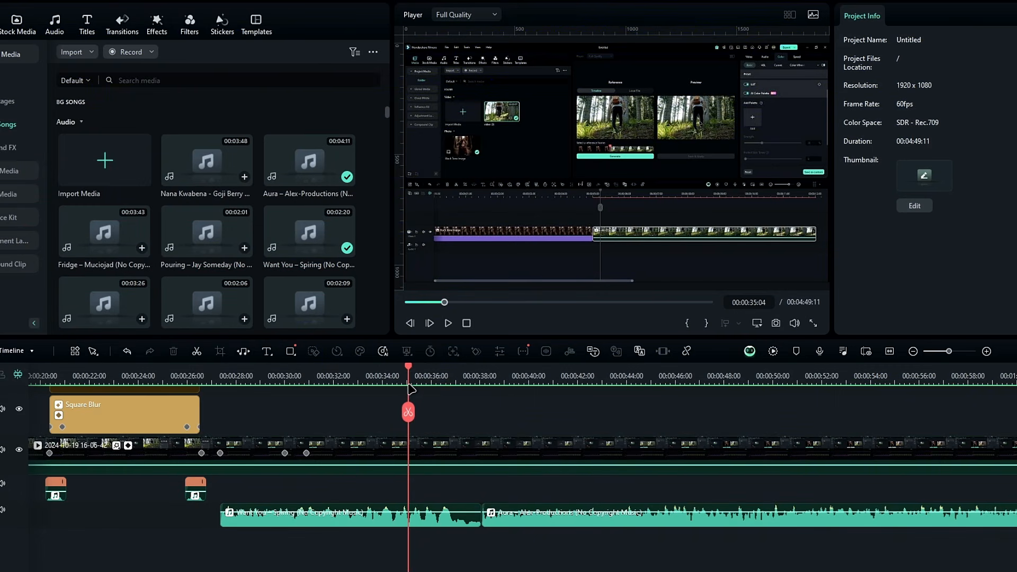
Play across the cut between the Want You and Aura music clips to hear the song change
drag(411, 389, 438, 492)
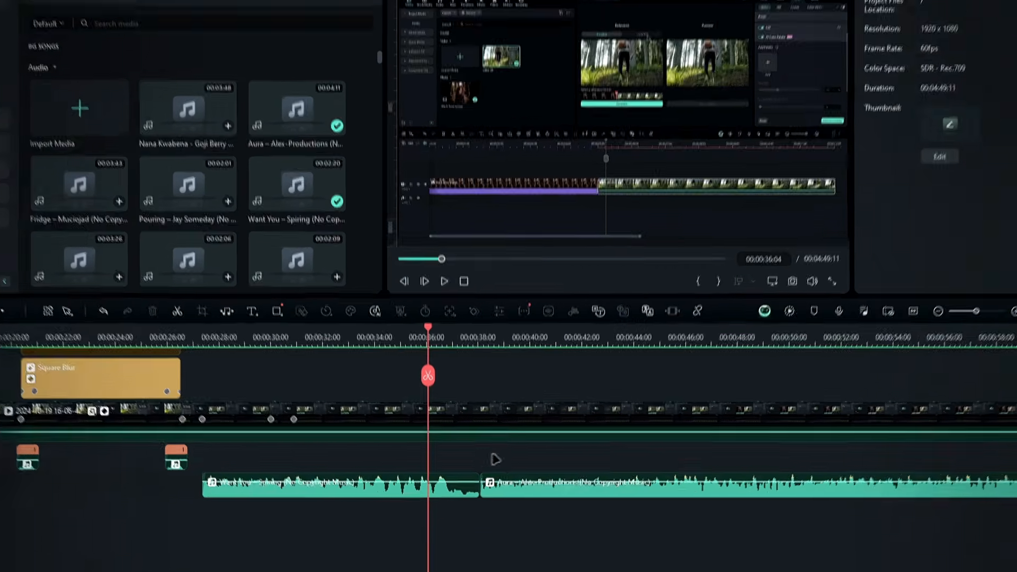
key(space)
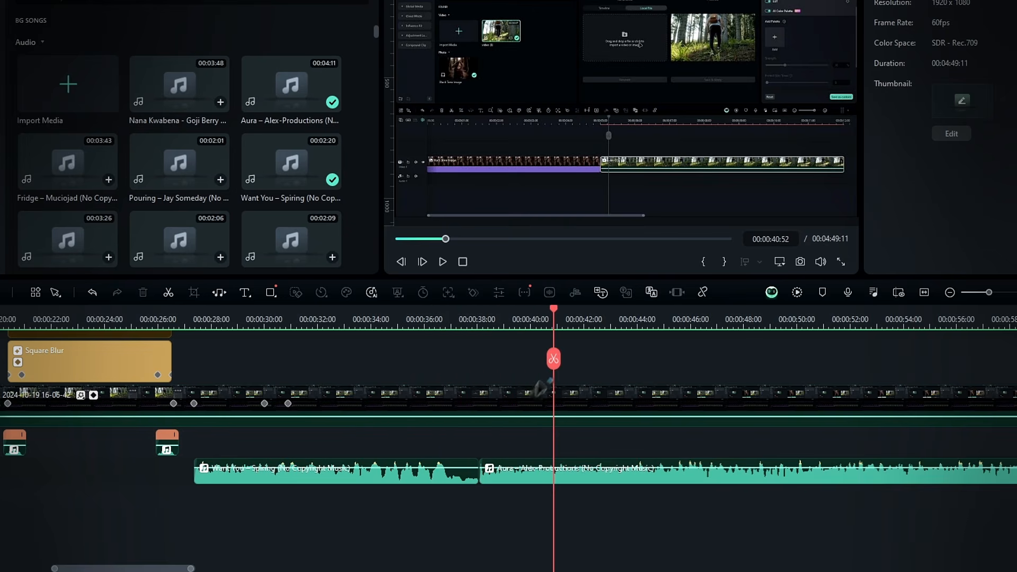
drag(589, 323, 442, 375)
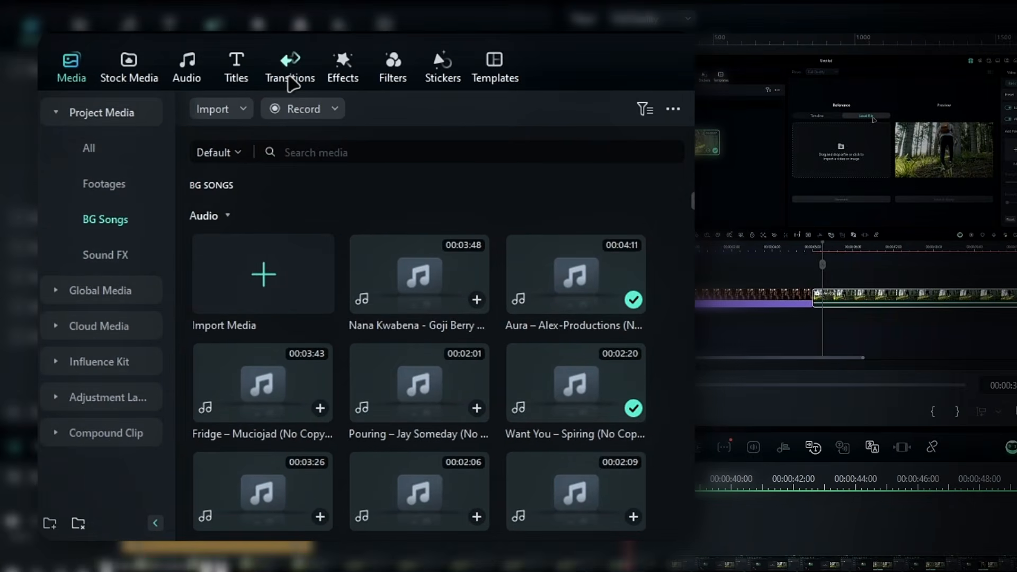
Add an Exponential Fade audio transition at the cut between the Want You and Aura music clips
click(291, 80)
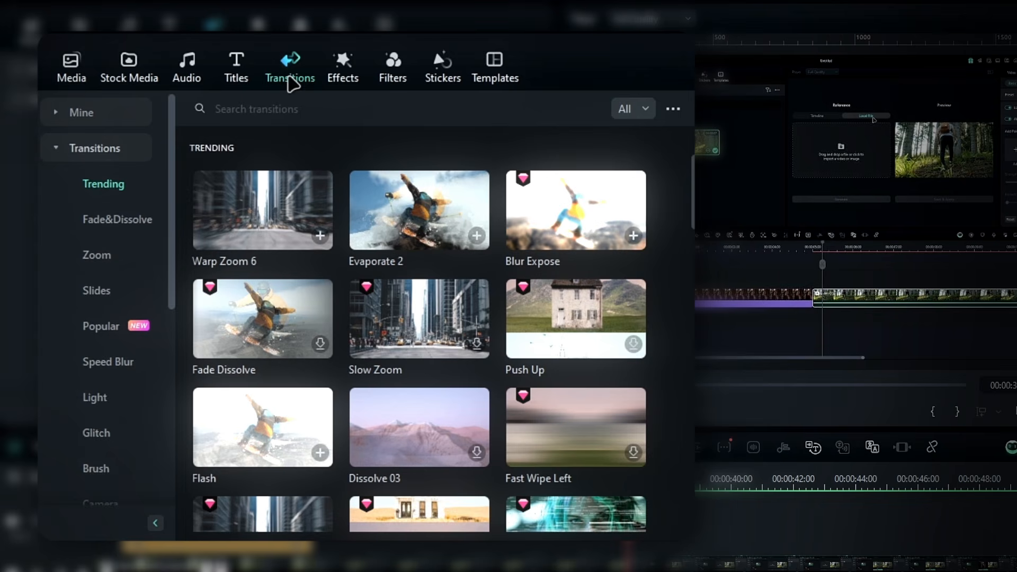
click(142, 159)
click(117, 191)
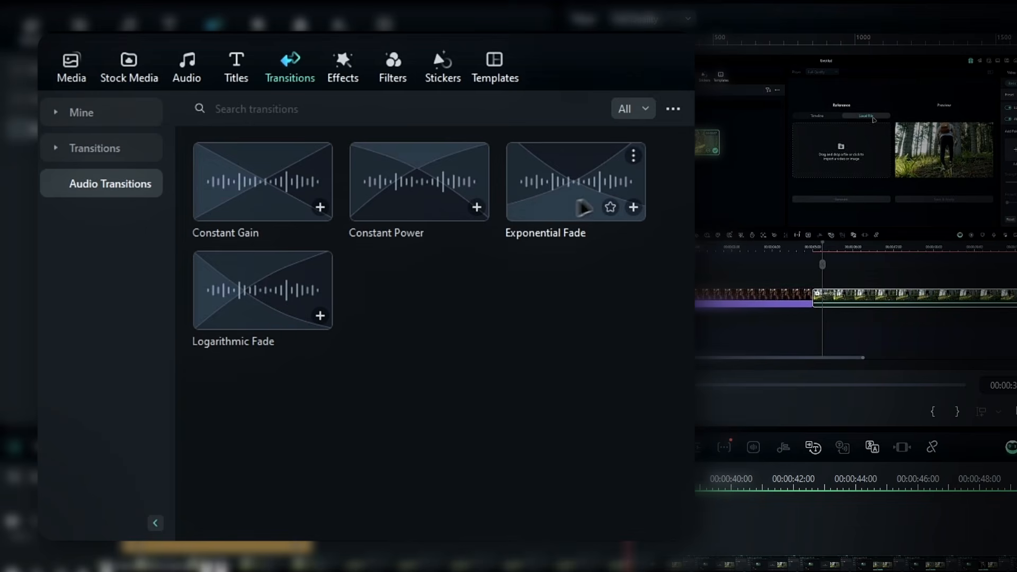
drag(569, 188, 466, 471)
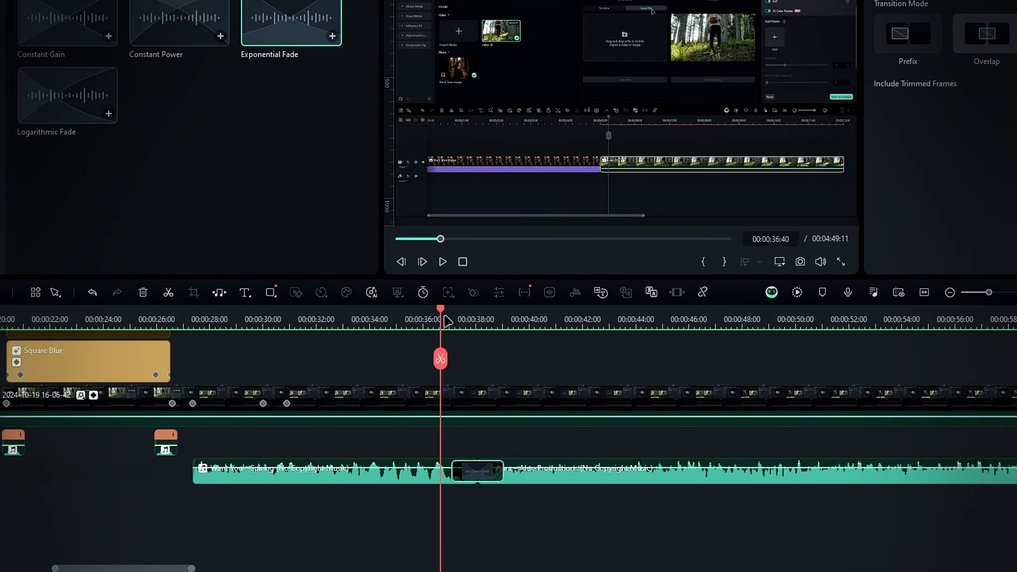
Play across the Exponential Fade to hear how the two songs blend
mouse_move(445, 318)
mouse_down()
mouse_move(466, 319)
mouse_move(424, 318)
mouse_move(433, 321)
mouse_up()
key(space)
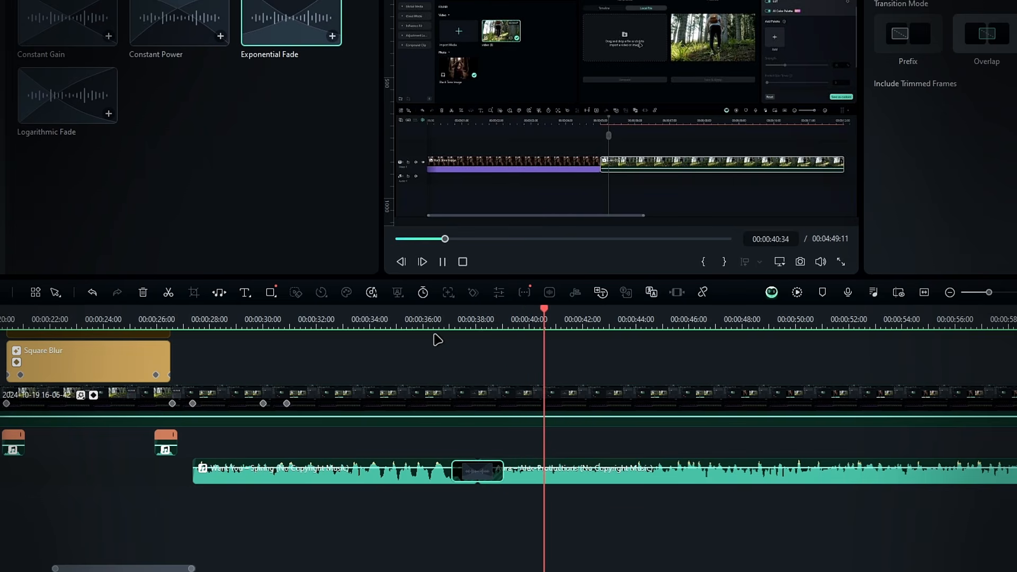
click(442, 318)
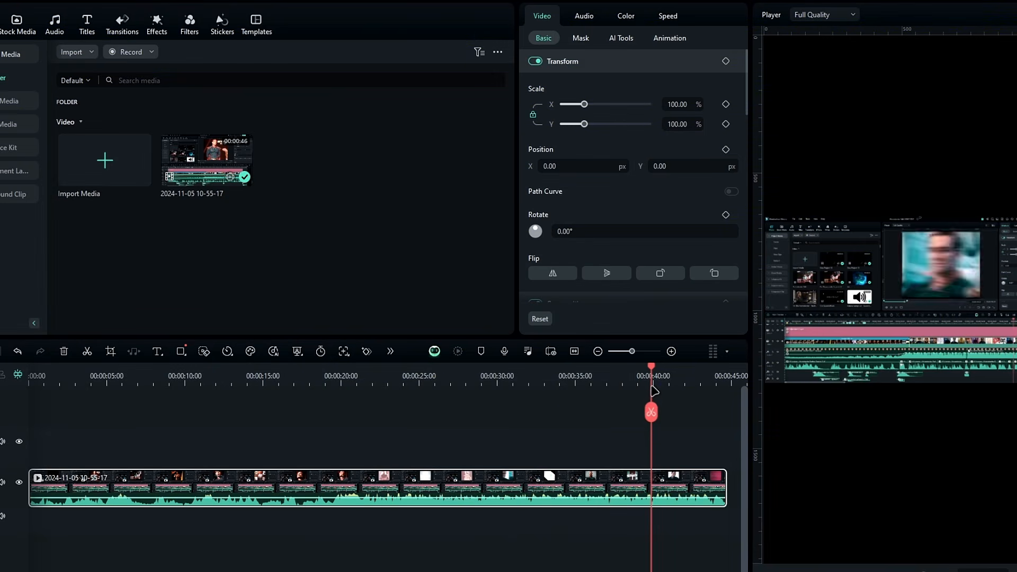
drag(652, 388, 72, 396)
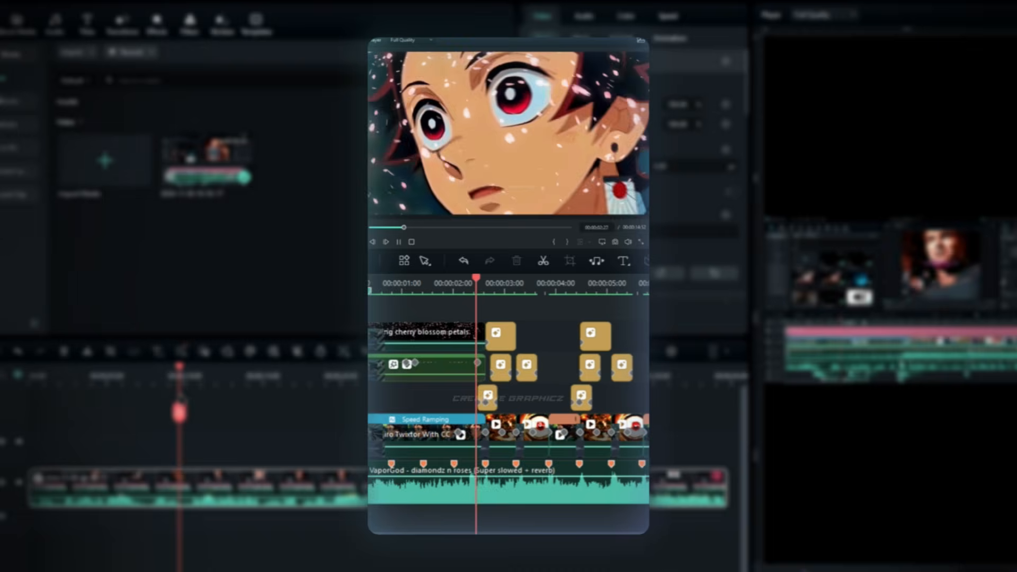
drag(198, 394, 30, 418)
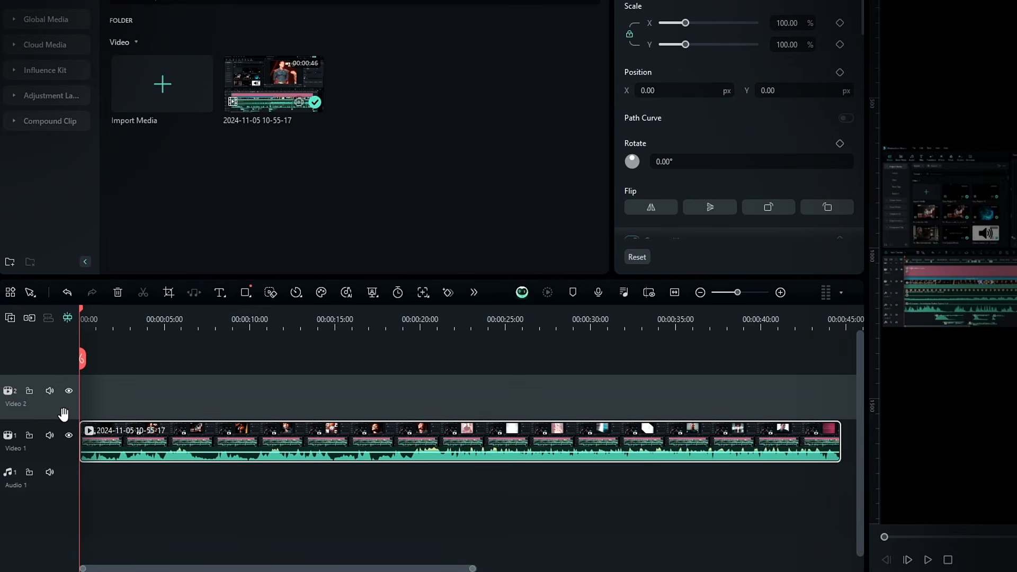
key(ctrl+d)
click(197, 389)
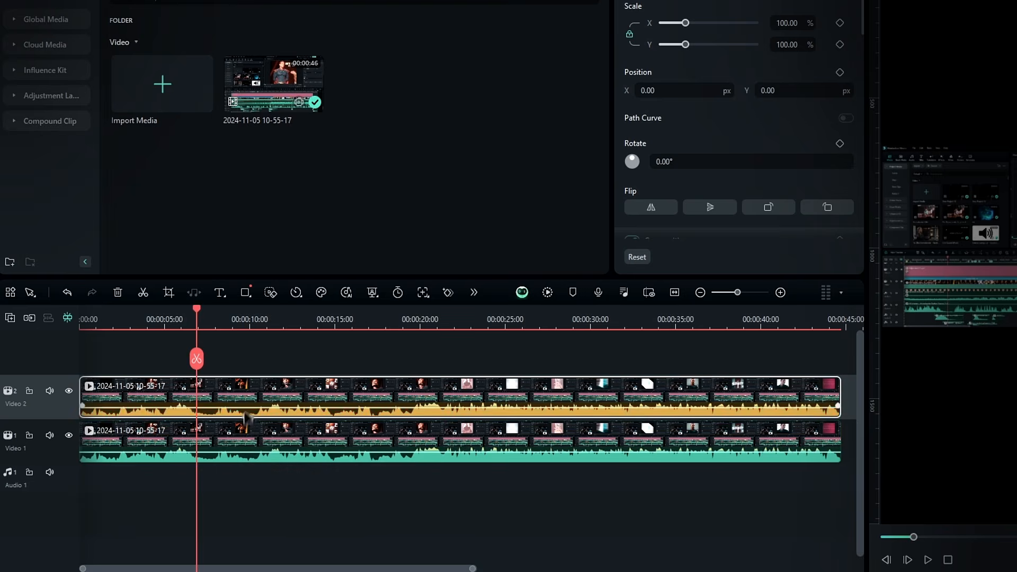
drag(245, 406, 243, 434)
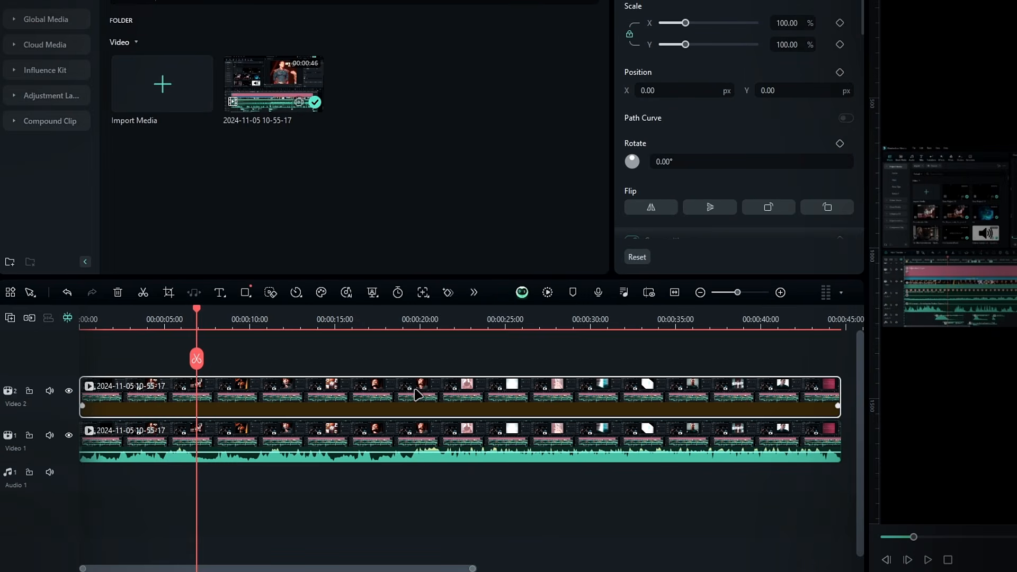
Crop the upper copy with a custom ratio to the recorded player area, about 757 x 576, and apply it
click(169, 292)
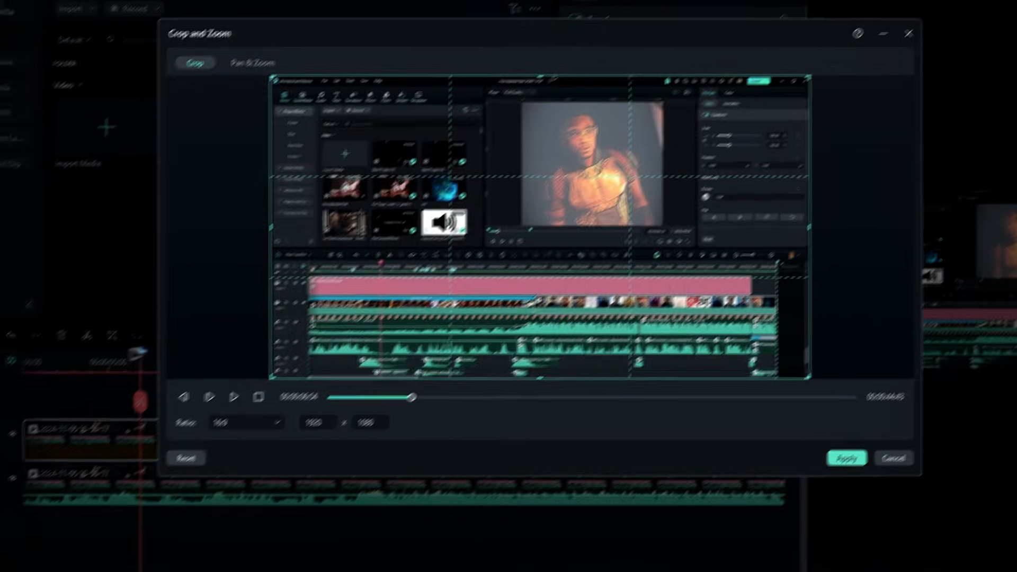
click(249, 427)
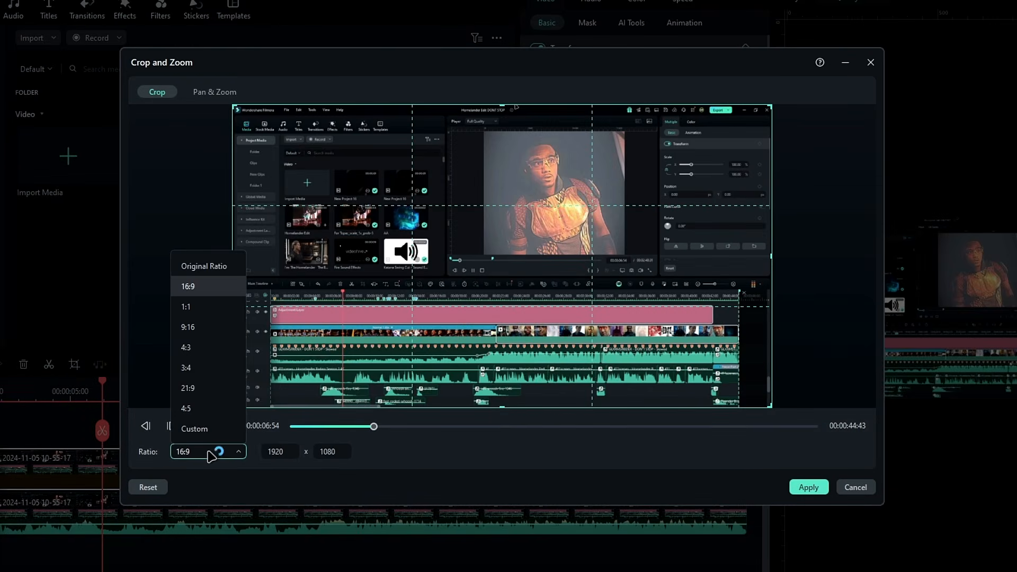
click(225, 429)
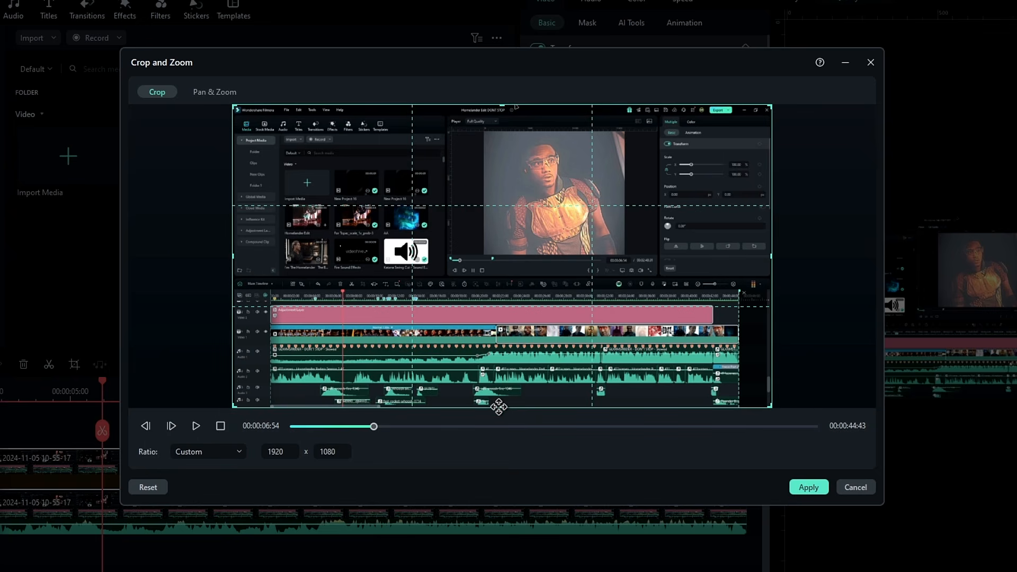
drag(498, 407, 511, 276)
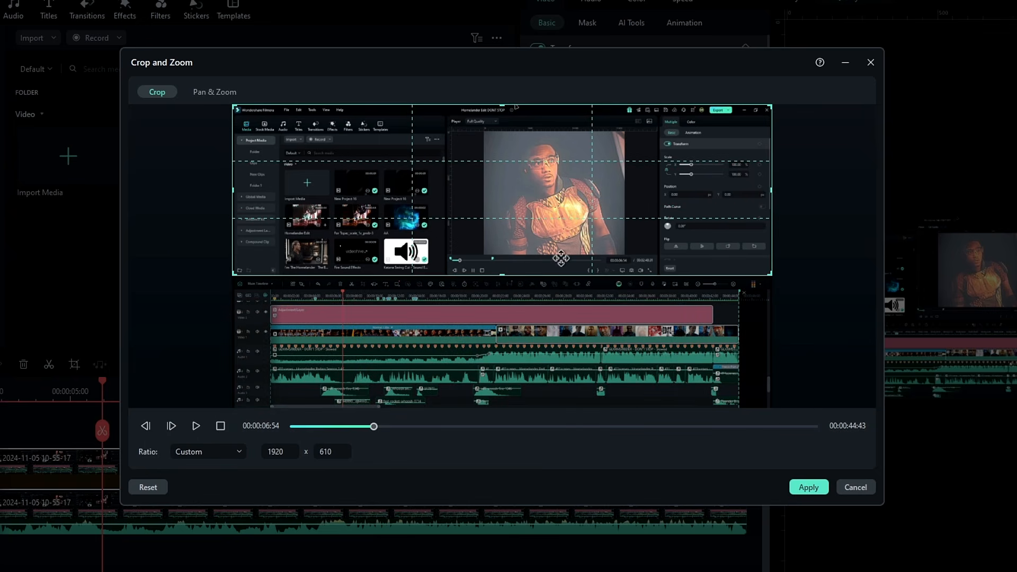
drag(770, 192, 662, 202)
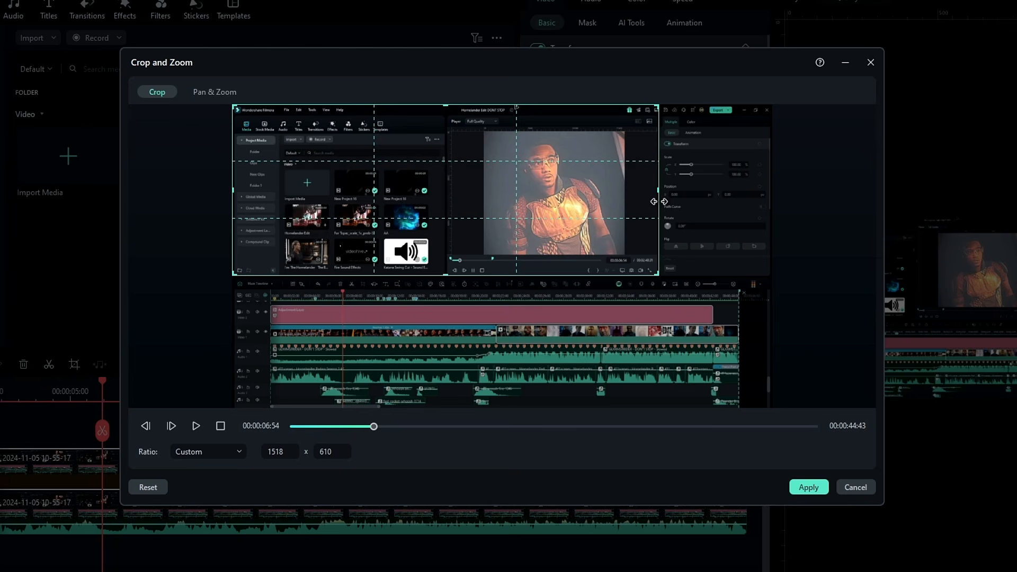
drag(235, 189, 448, 237)
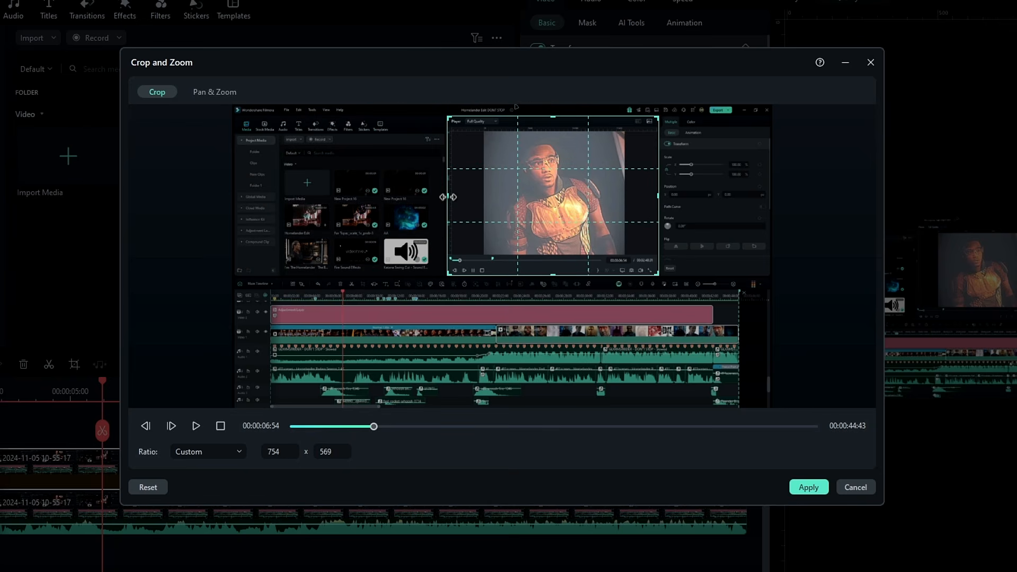
drag(449, 197, 447, 196)
drag(554, 270, 555, 277)
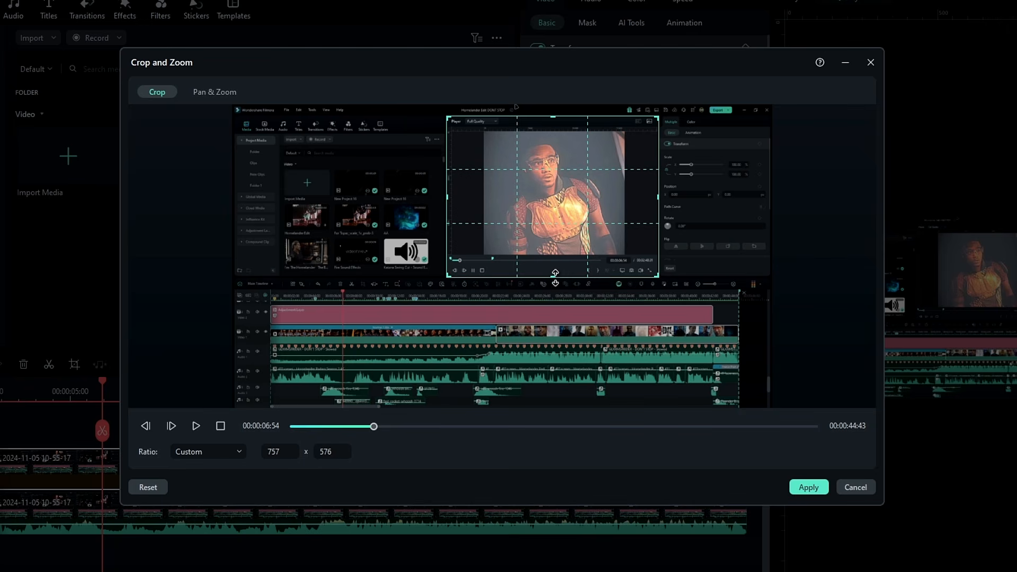
click(820, 489)
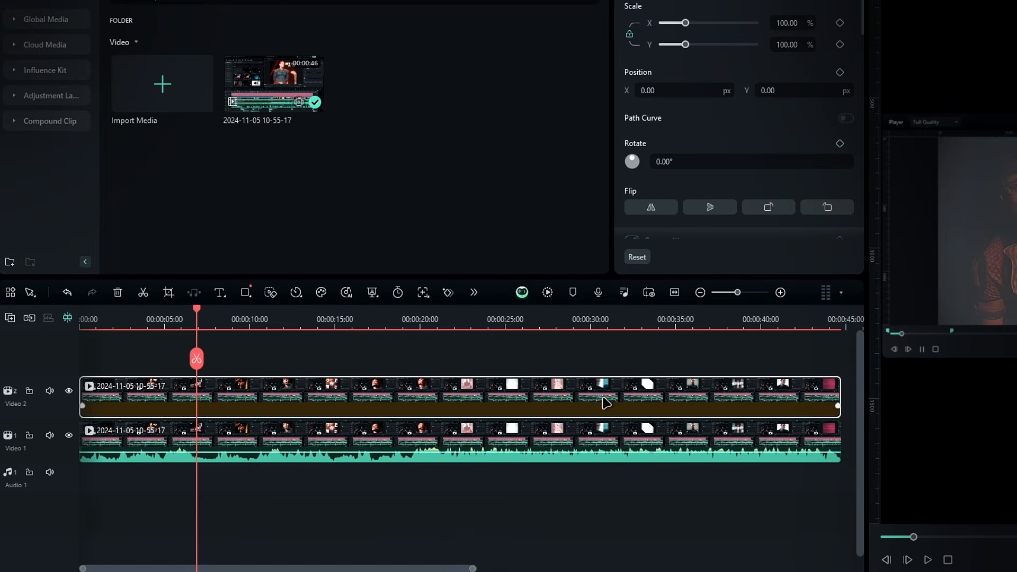
Hide the Video 2 track and crop the Video 1 clip with a custom ratio to the recorded timeline area, about 1915 x 461
click(69, 391)
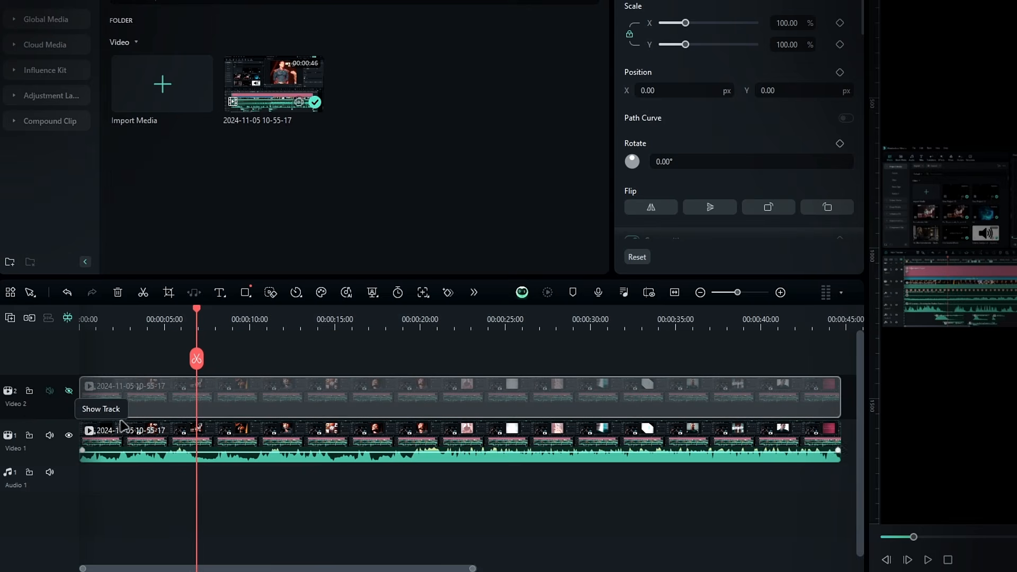
click(208, 437)
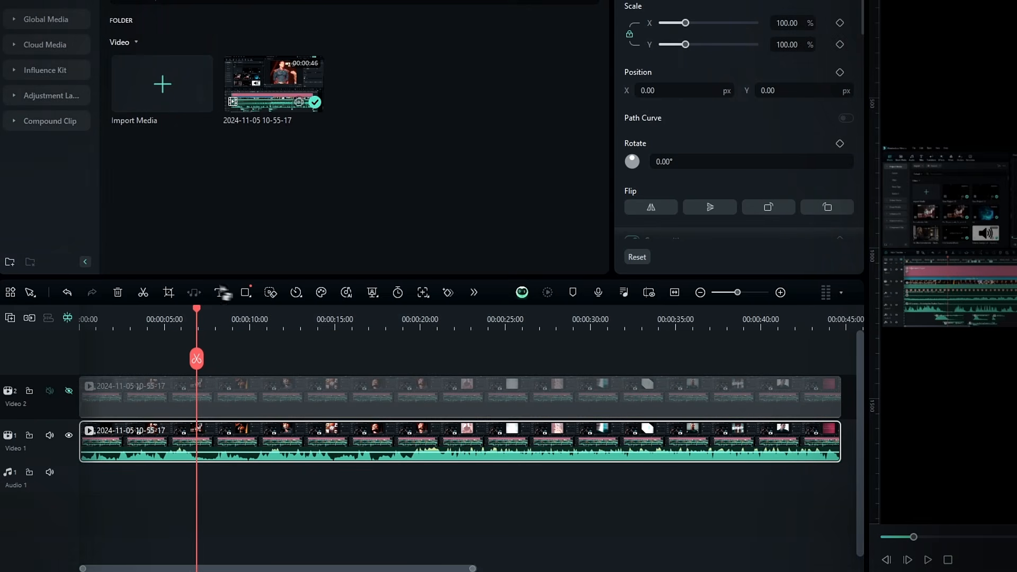
click(169, 294)
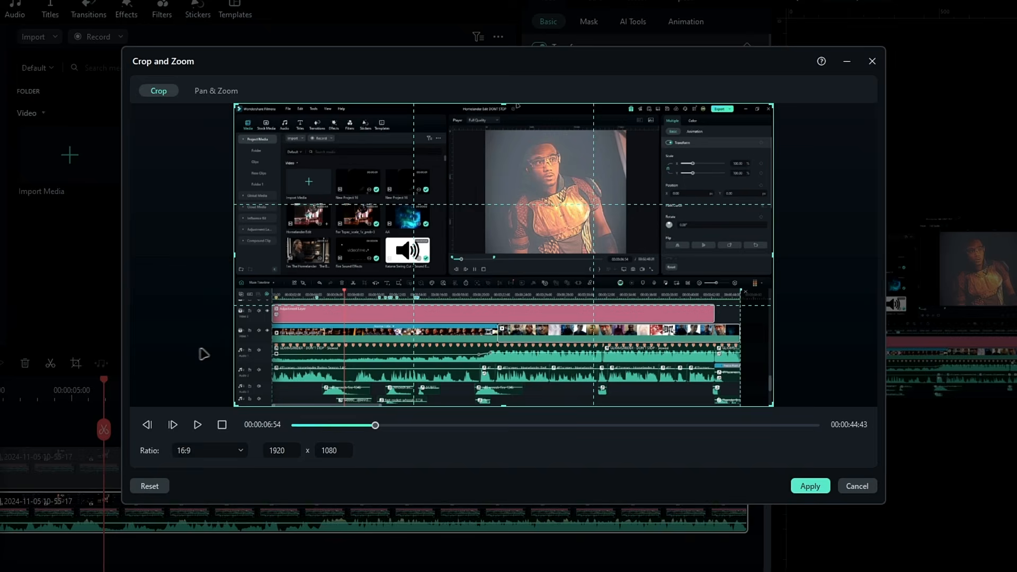
click(303, 378)
click(215, 427)
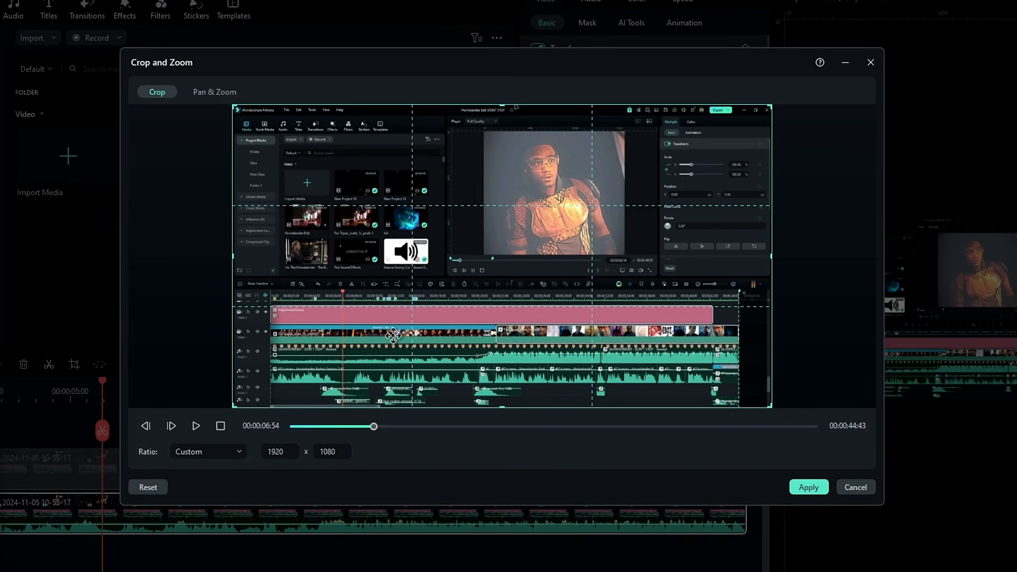
drag(502, 105, 502, 276)
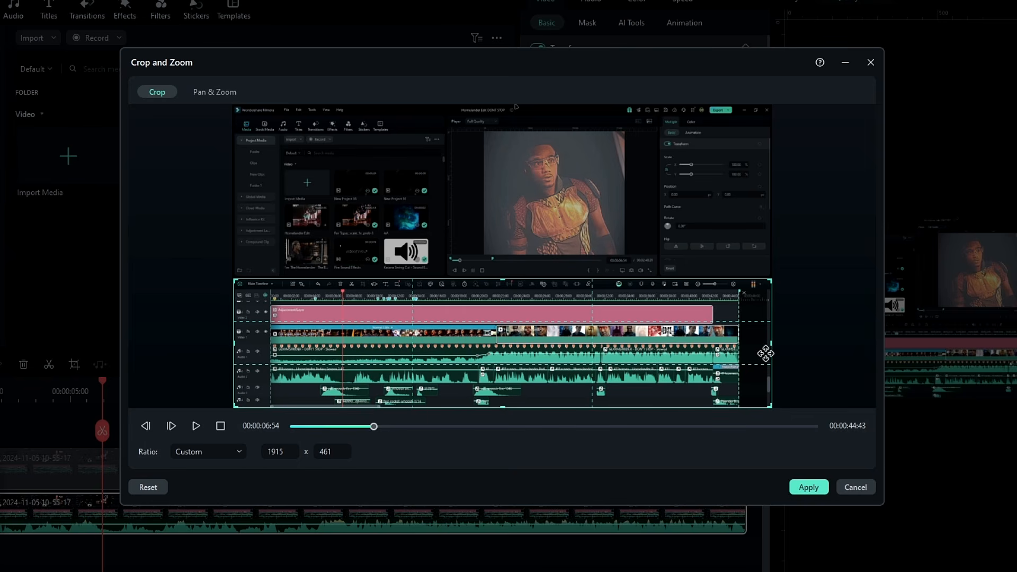
click(808, 487)
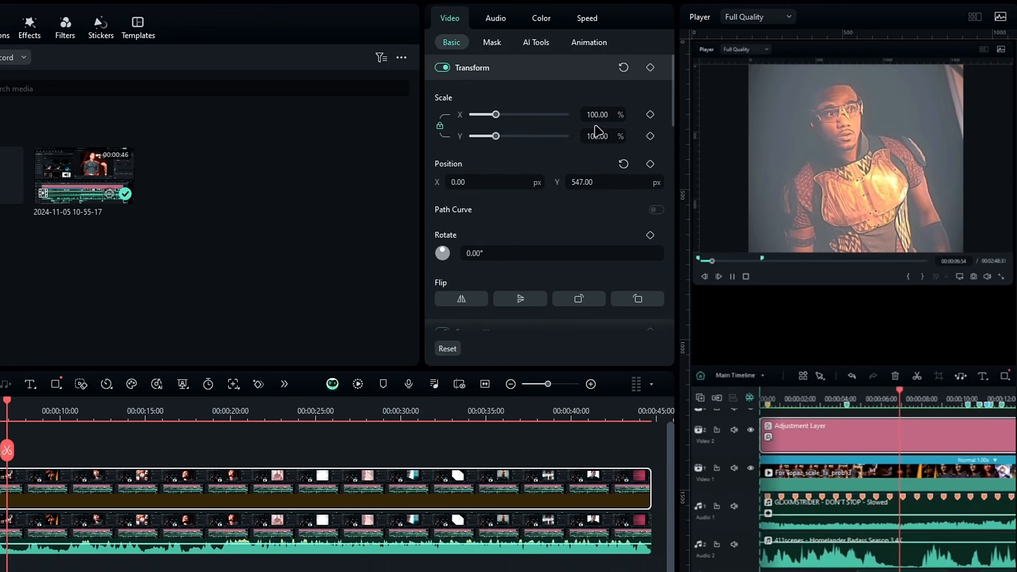
Set the upper player clip's scale to 102% and its vertical position to 545 px
click(591, 141)
scroll(591, 141, up, 3)
scroll(591, 140, down, 1)
click(597, 180)
scroll(598, 180, down, 4)
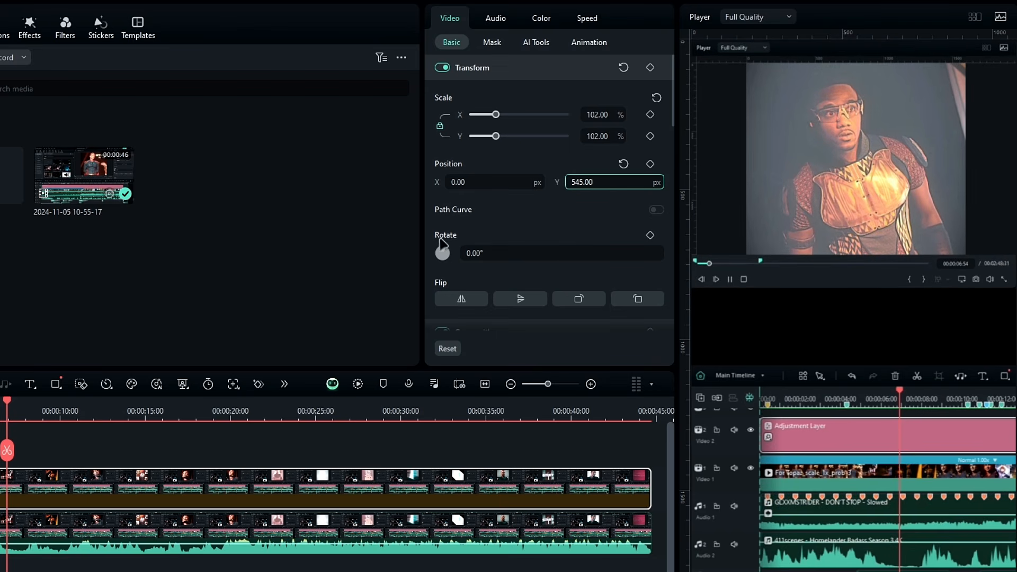
Enlarge the lower timeline clip to 424% scale and move it to position X 1738 px, Y -413 px
click(126, 521)
drag(627, 180, 718, 181)
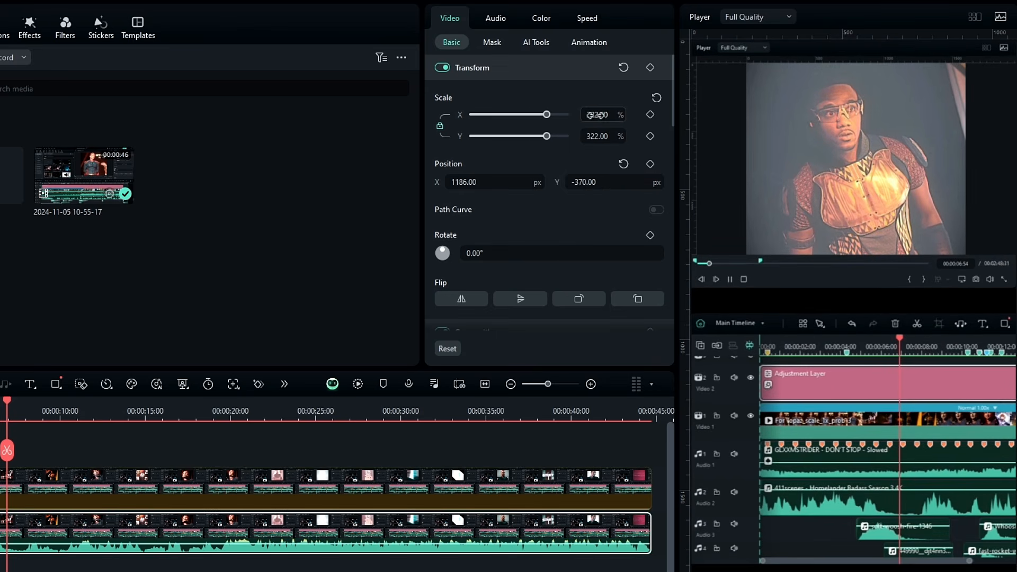
drag(599, 113, 633, 113)
mouse_move(591, 180)
mouse_down()
mouse_move(563, 180)
mouse_move(599, 182)
mouse_up()
drag(596, 114, 616, 113)
drag(471, 182, 764, 181)
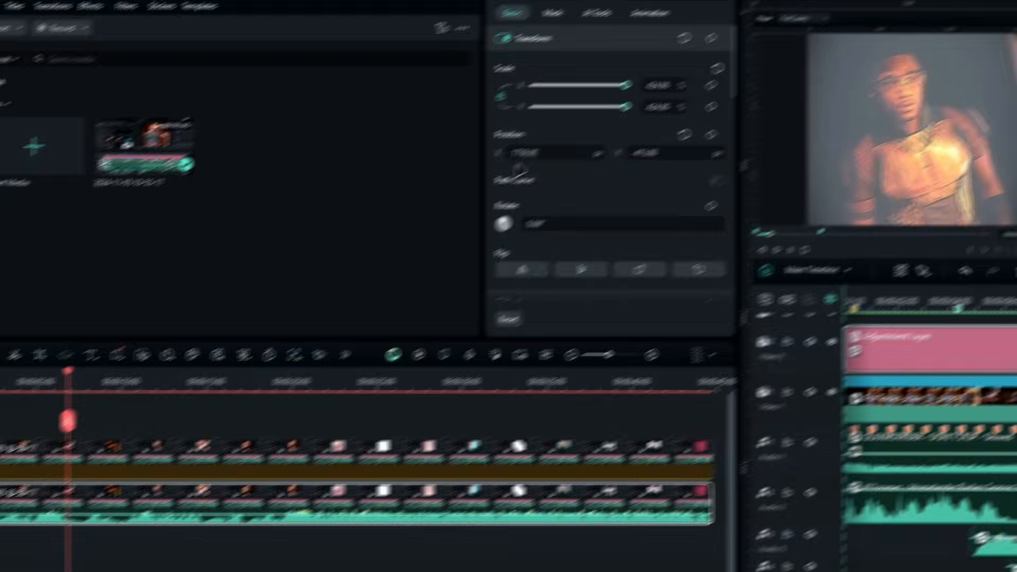
Keyframe the lower clip's horizontal position from 1738 px at the start to -1615 px at the end, following the recorded playhead
click(106, 318)
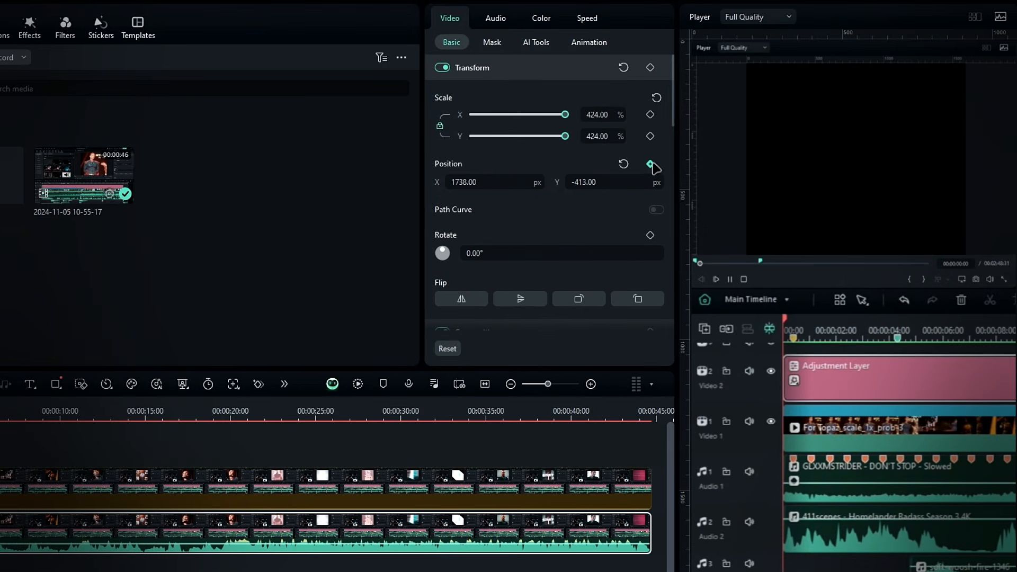
click(651, 165)
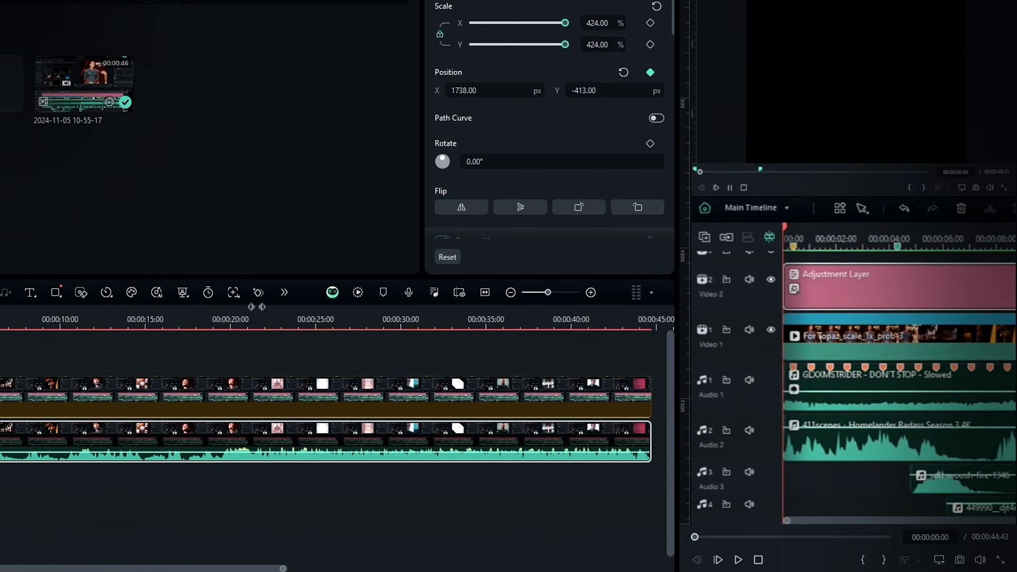
drag(257, 412, 527, 418)
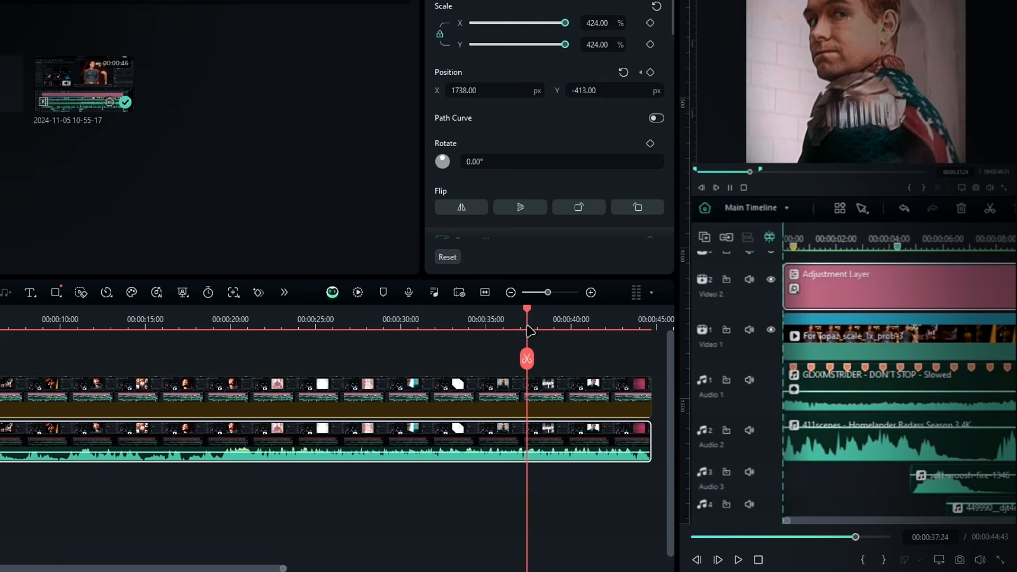
drag(528, 327, 545, 327)
drag(506, 90, 424, 90)
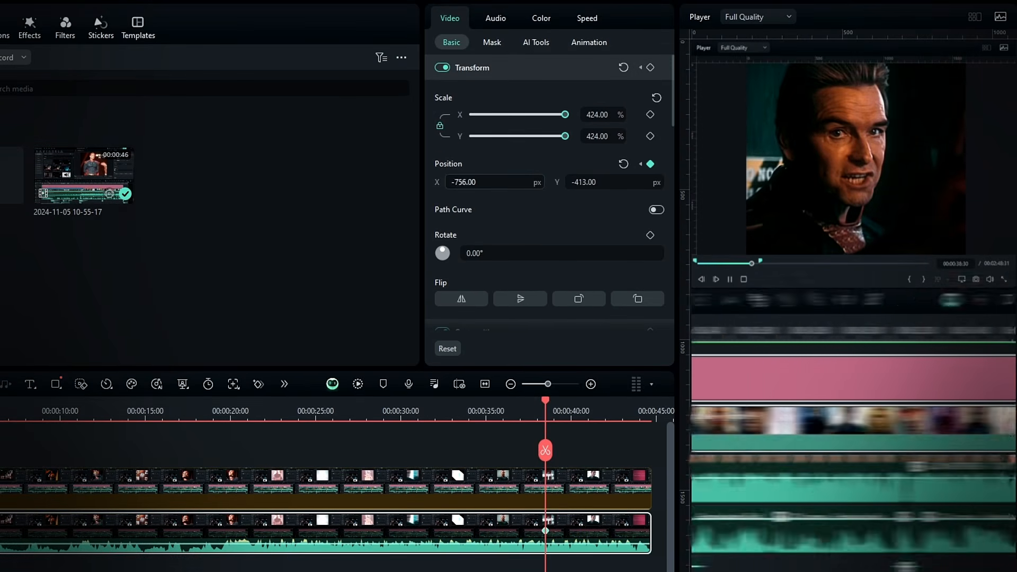
drag(493, 182, 454, 179)
drag(585, 487, 641, 491)
Turn on Auto Enhance for both recording clips together
click(530, 351)
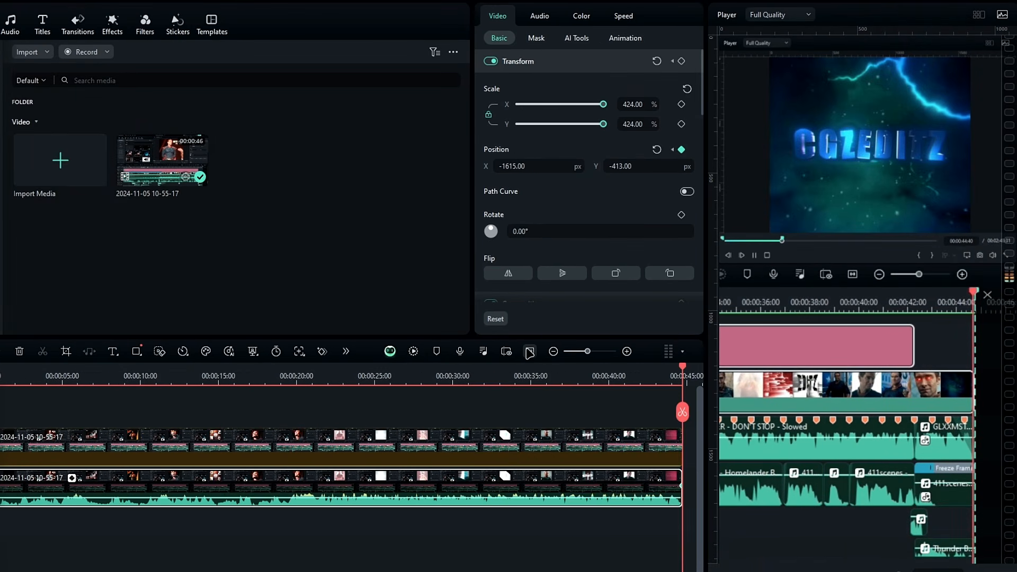
mouse_move(521, 365)
mouse_down()
mouse_move(692, 371)
mouse_move(533, 371)
mouse_up()
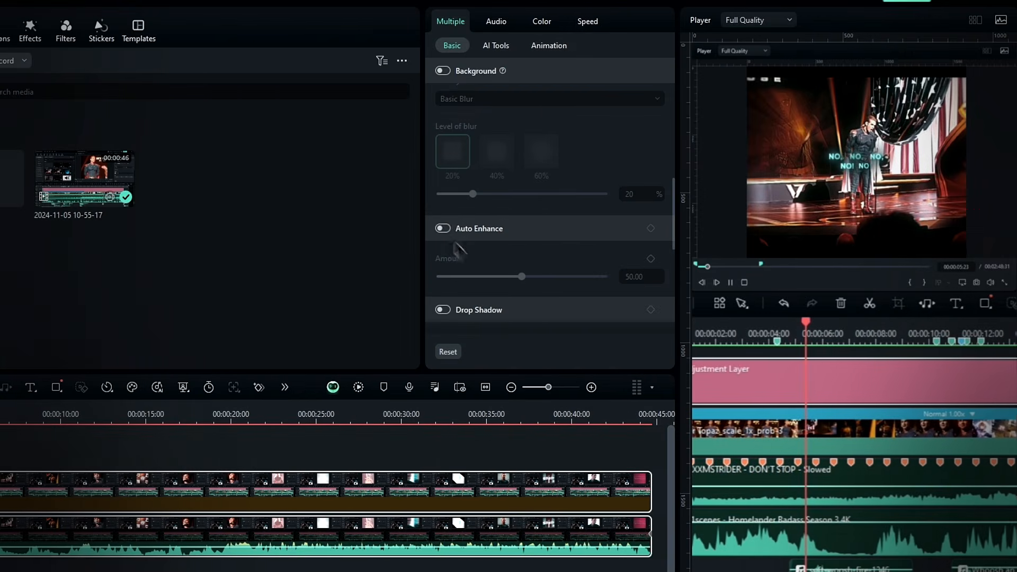
click(443, 228)
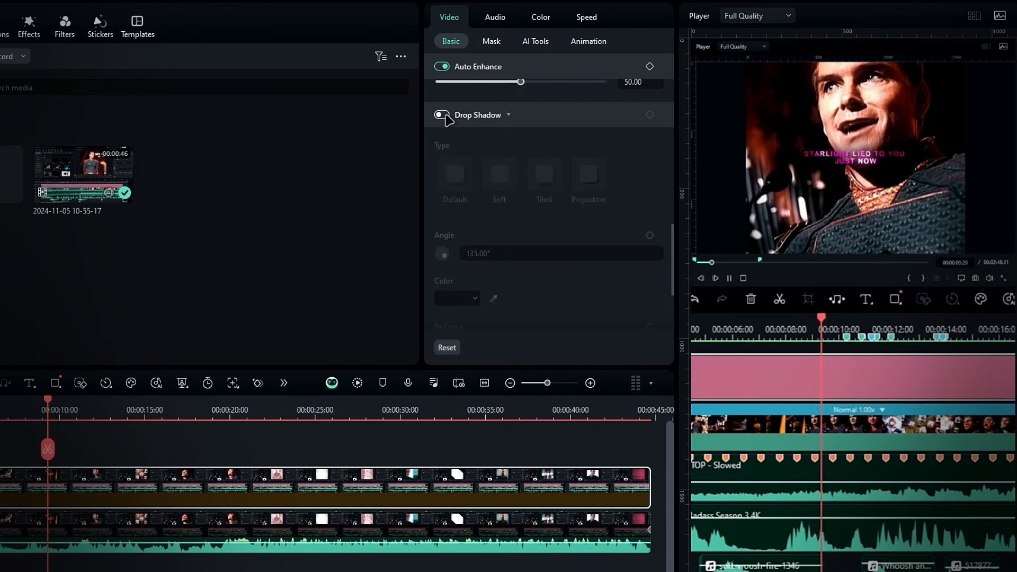
Give the upper player clip a dark grey drop shadow with 180° angle, 5% distance and 23% blur, and preview it from the start
click(443, 115)
scroll(511, 216, down, 3)
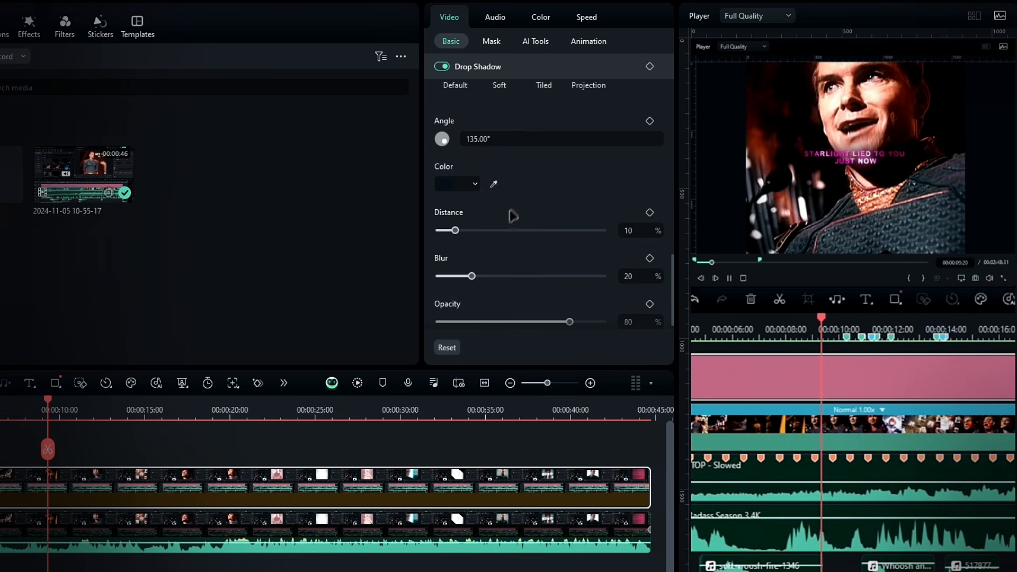
click(457, 184)
click(472, 274)
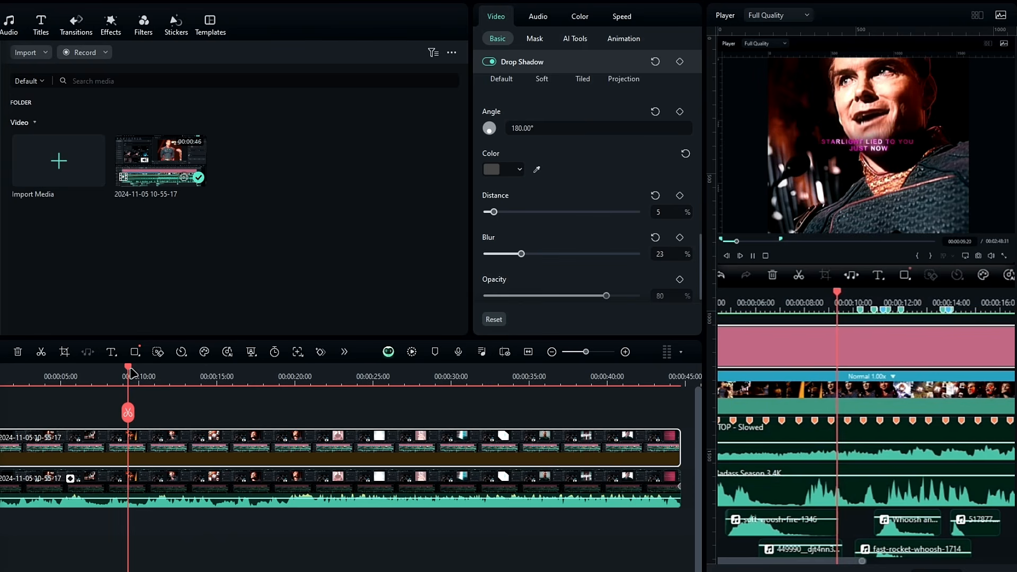
drag(133, 374, 2, 366)
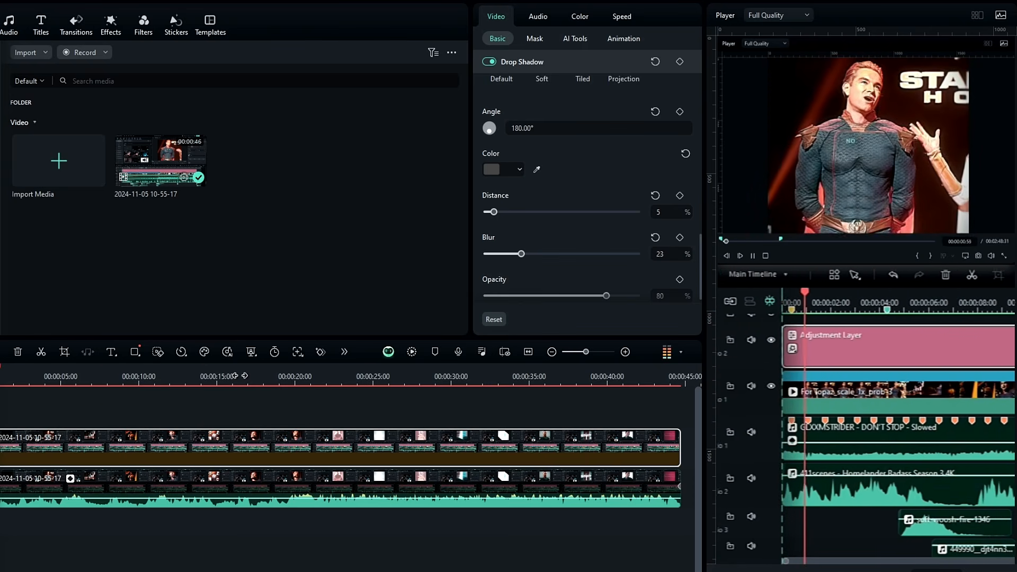